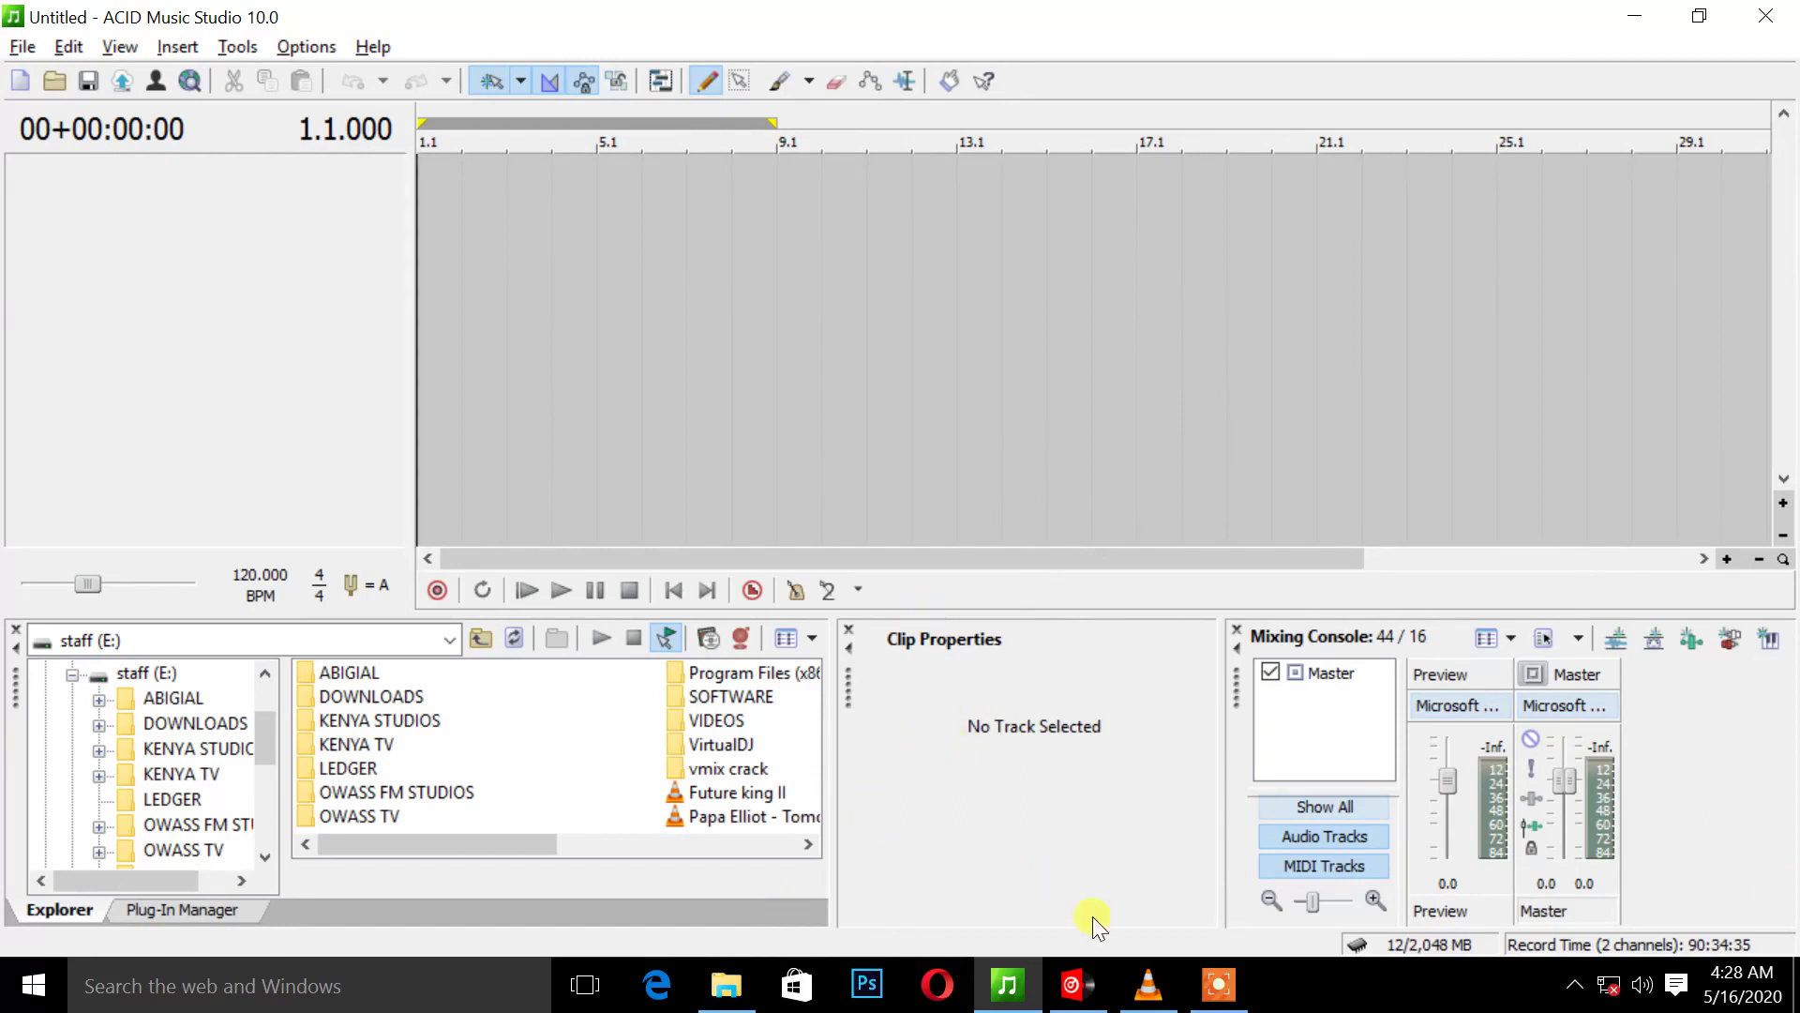
Add the Rosa-Ree-Banjuka song from the file search results to the start of the empty timeline and accept using the Beatmapper Wizard.
click(726, 988)
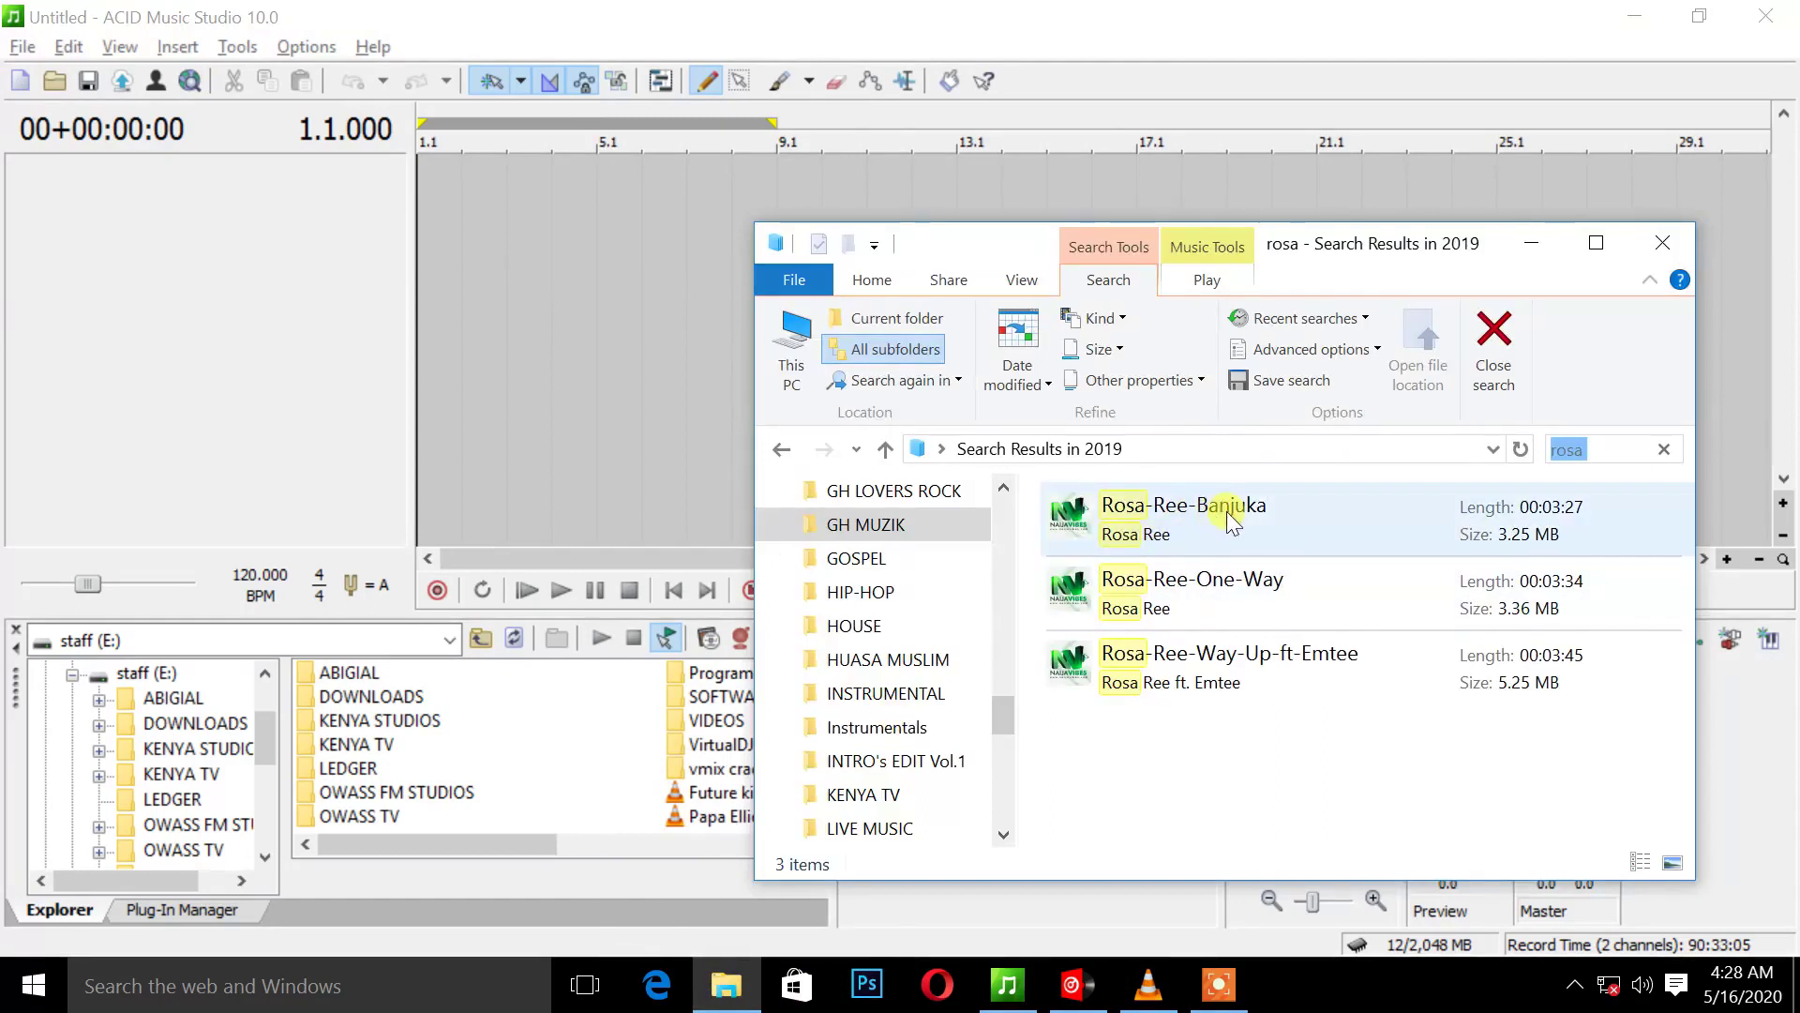
drag(1232, 522, 429, 164)
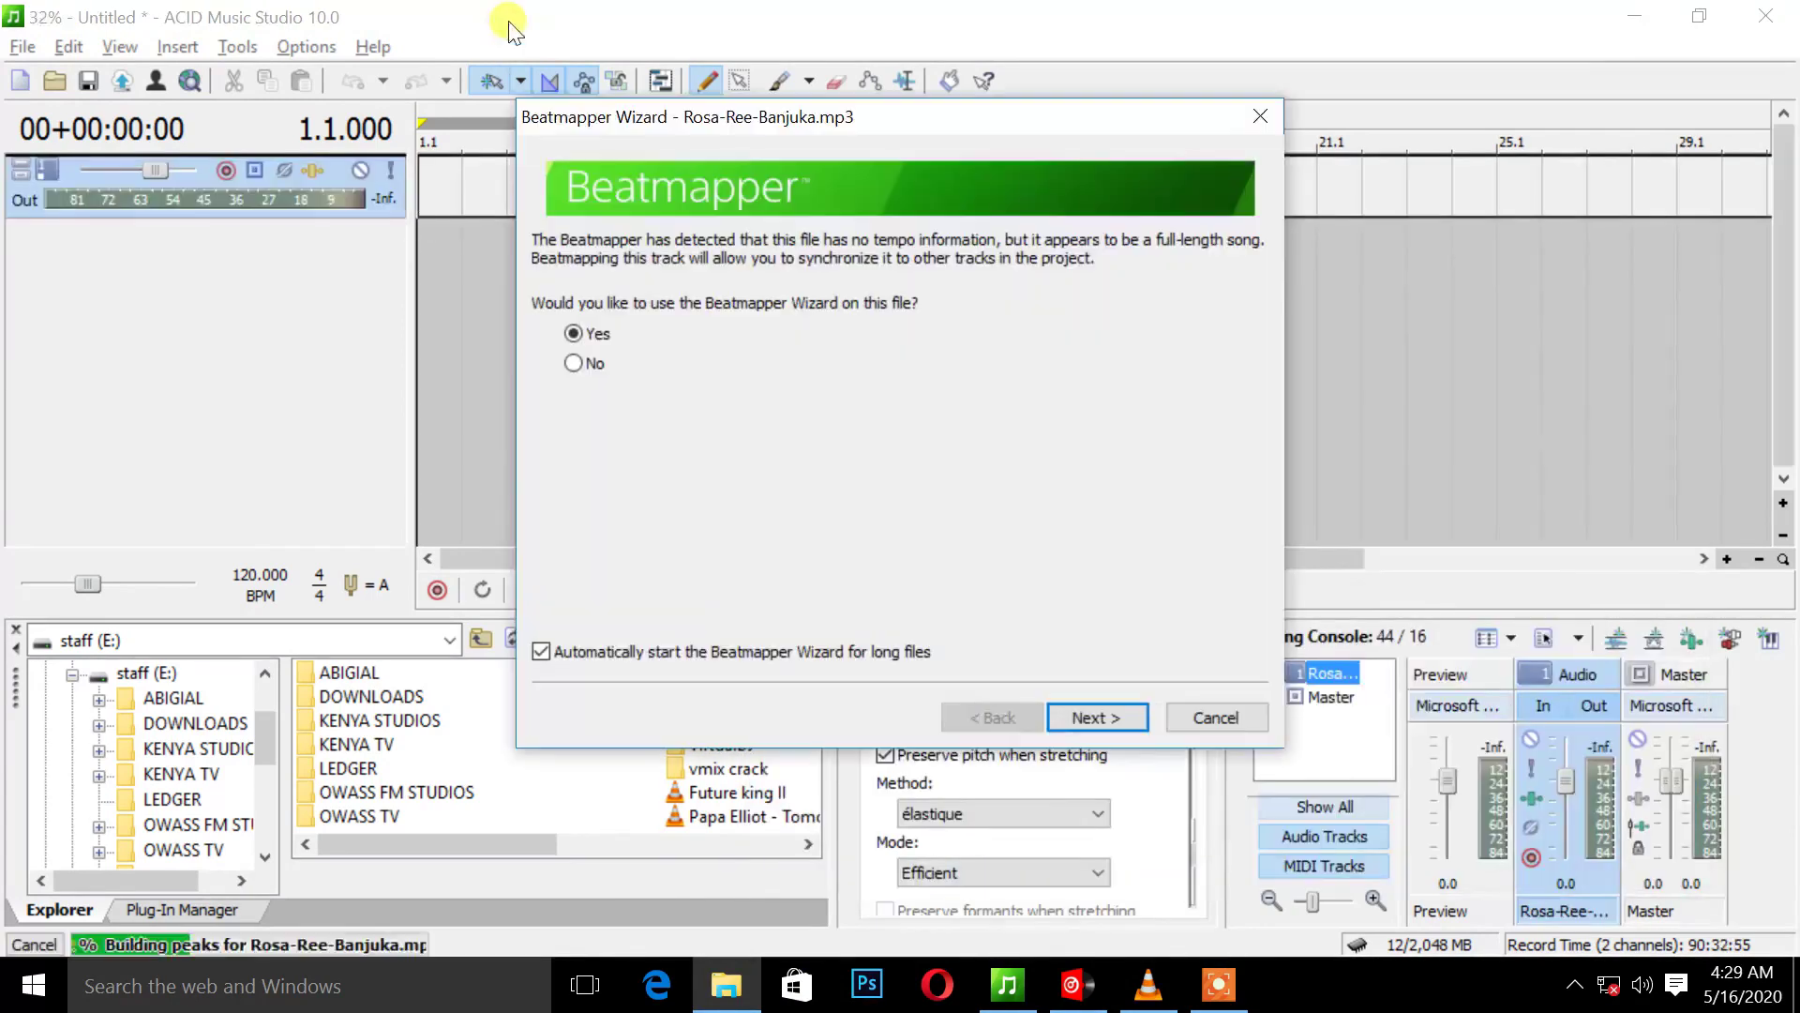
click(1092, 715)
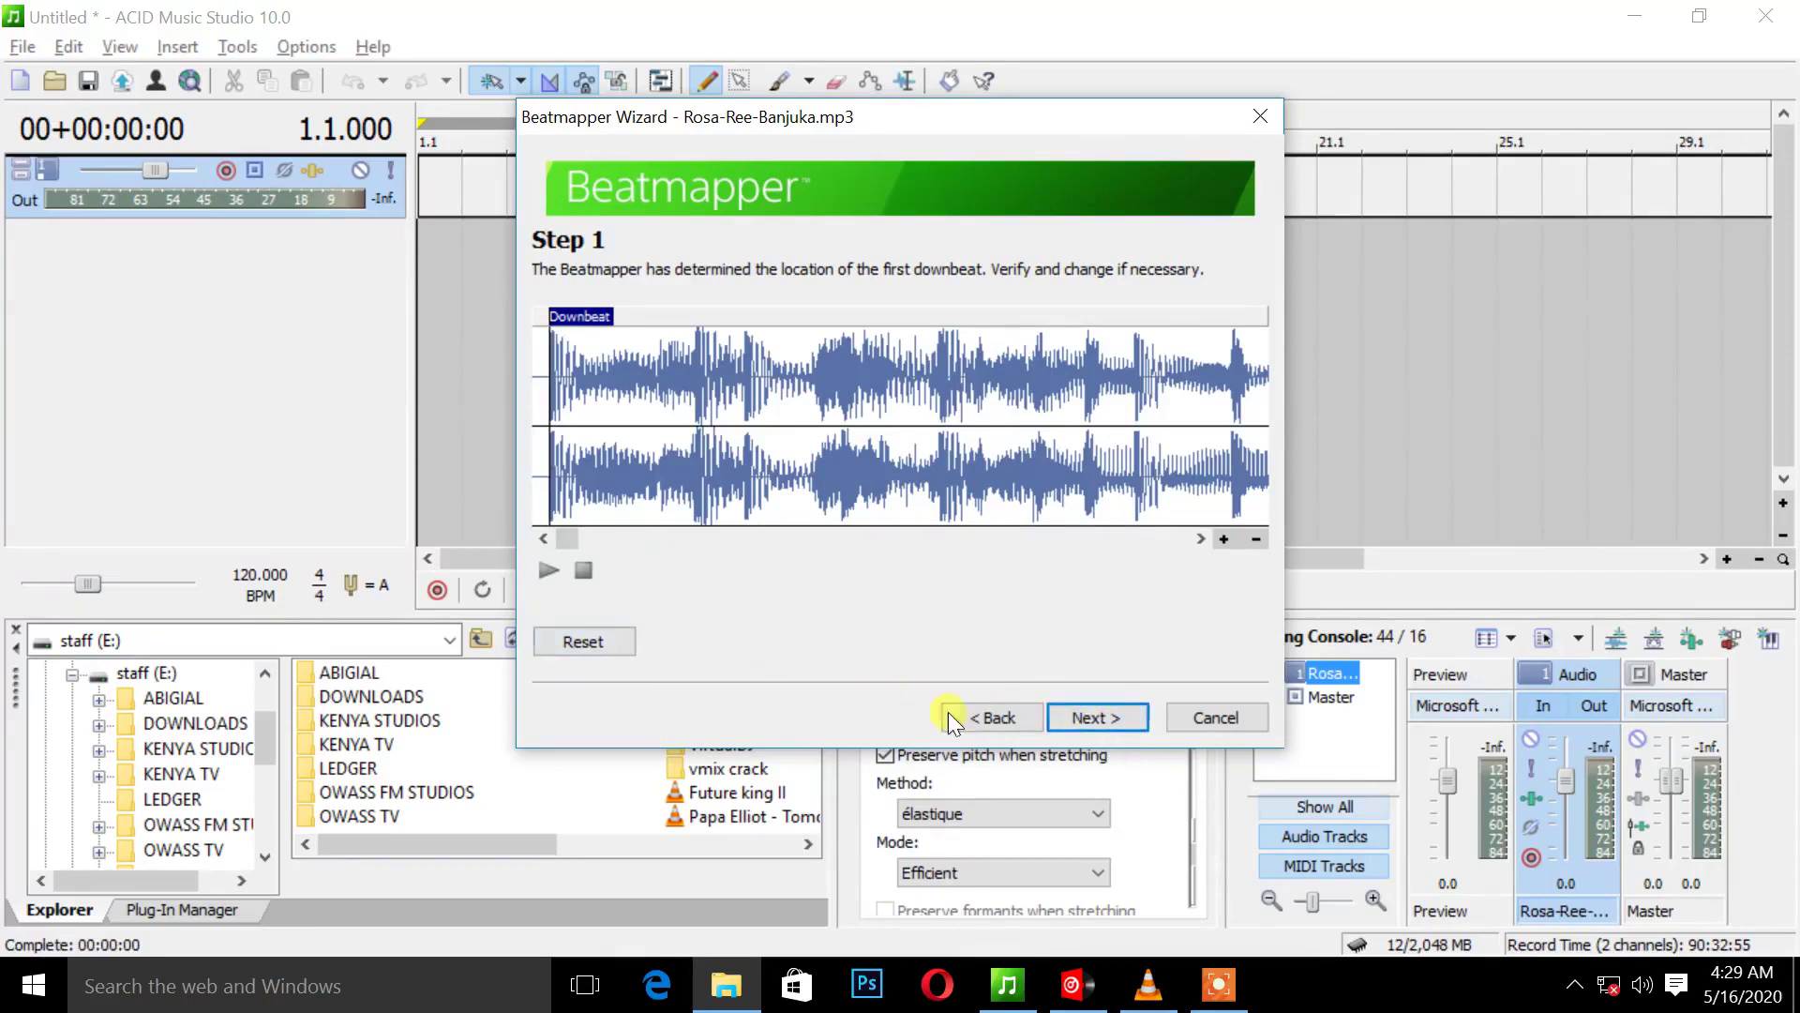
Preview the detected downbeat and measure of Rosa-Ree-Banjuka, and finish the Beatmapper Wizard with its suggested settings.
click(549, 573)
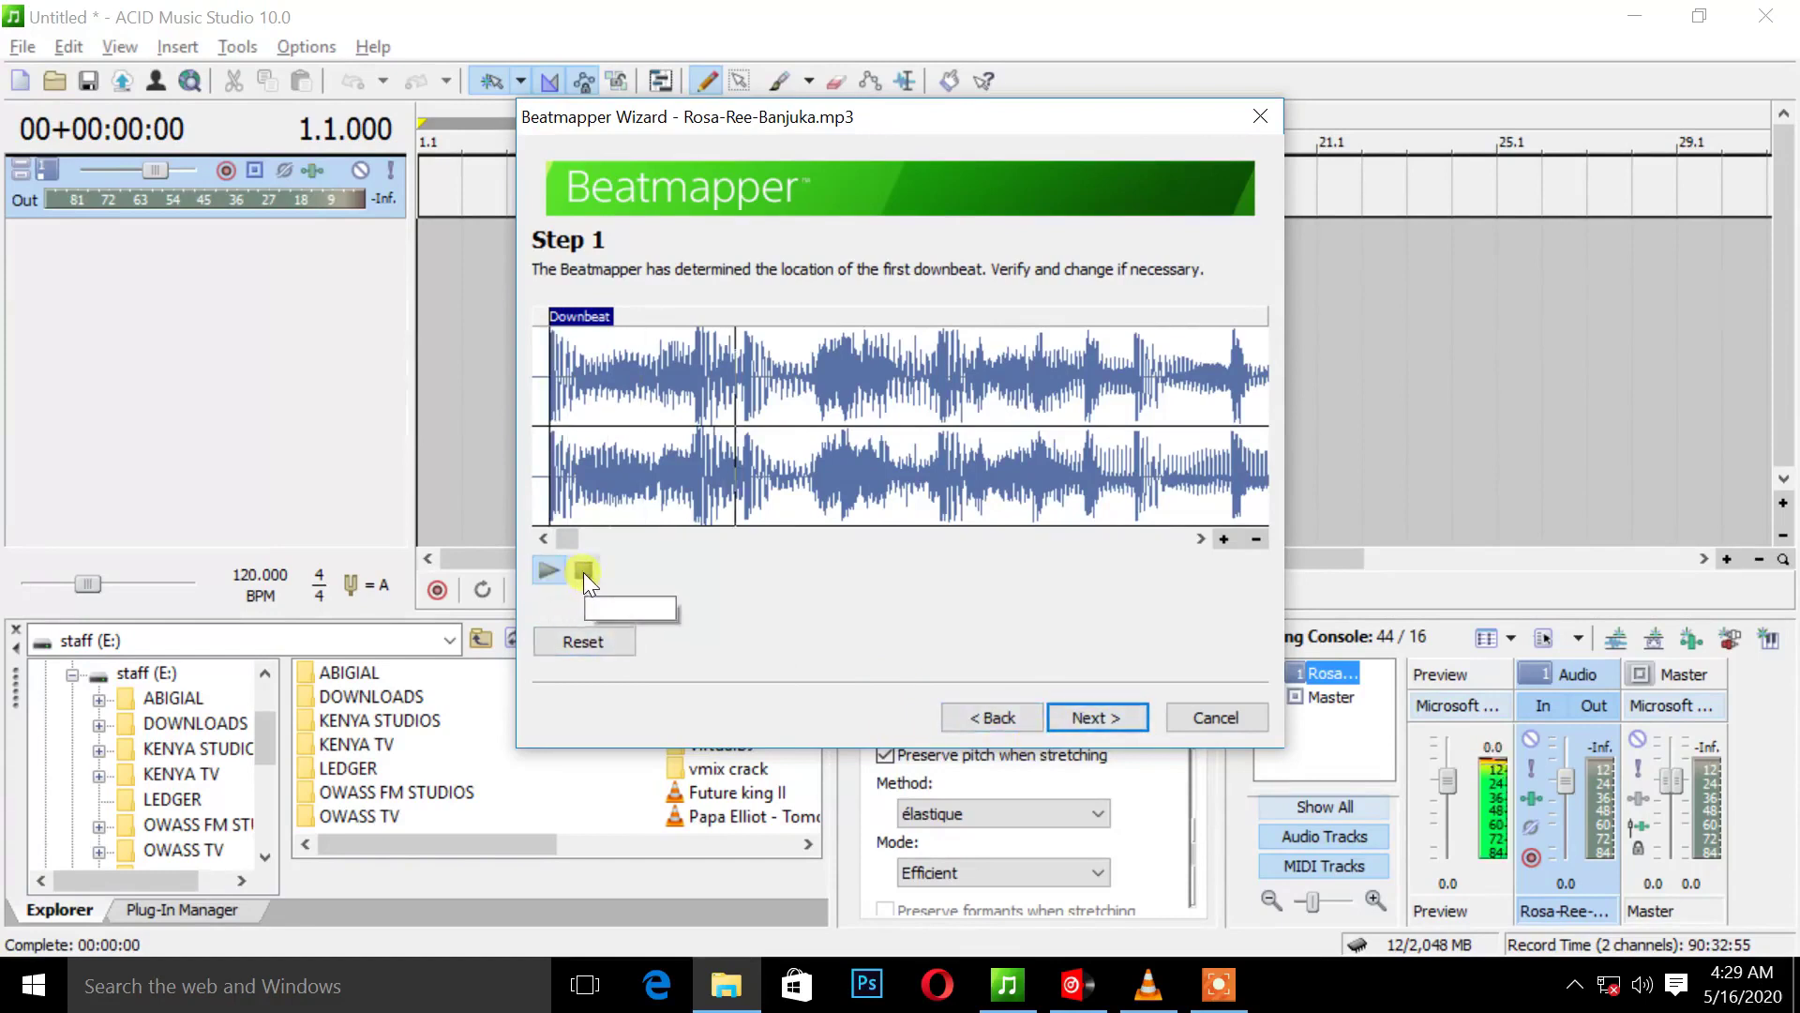
click(584, 573)
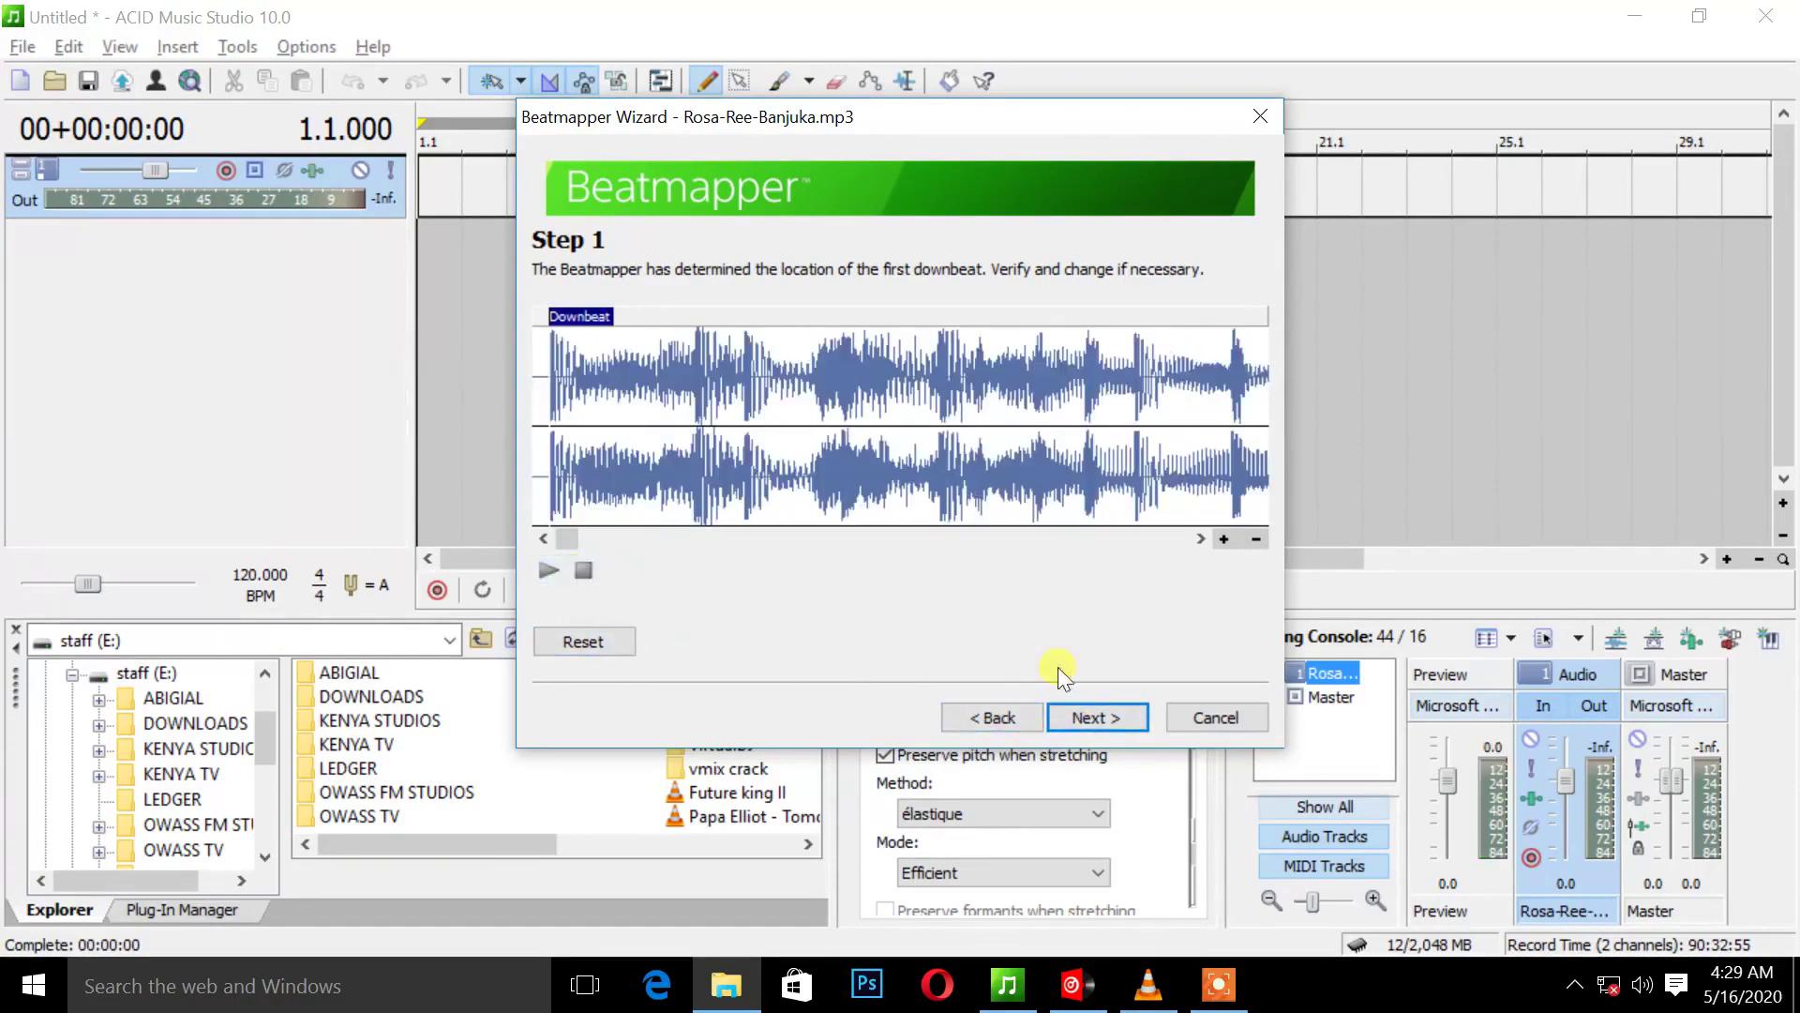
click(1098, 717)
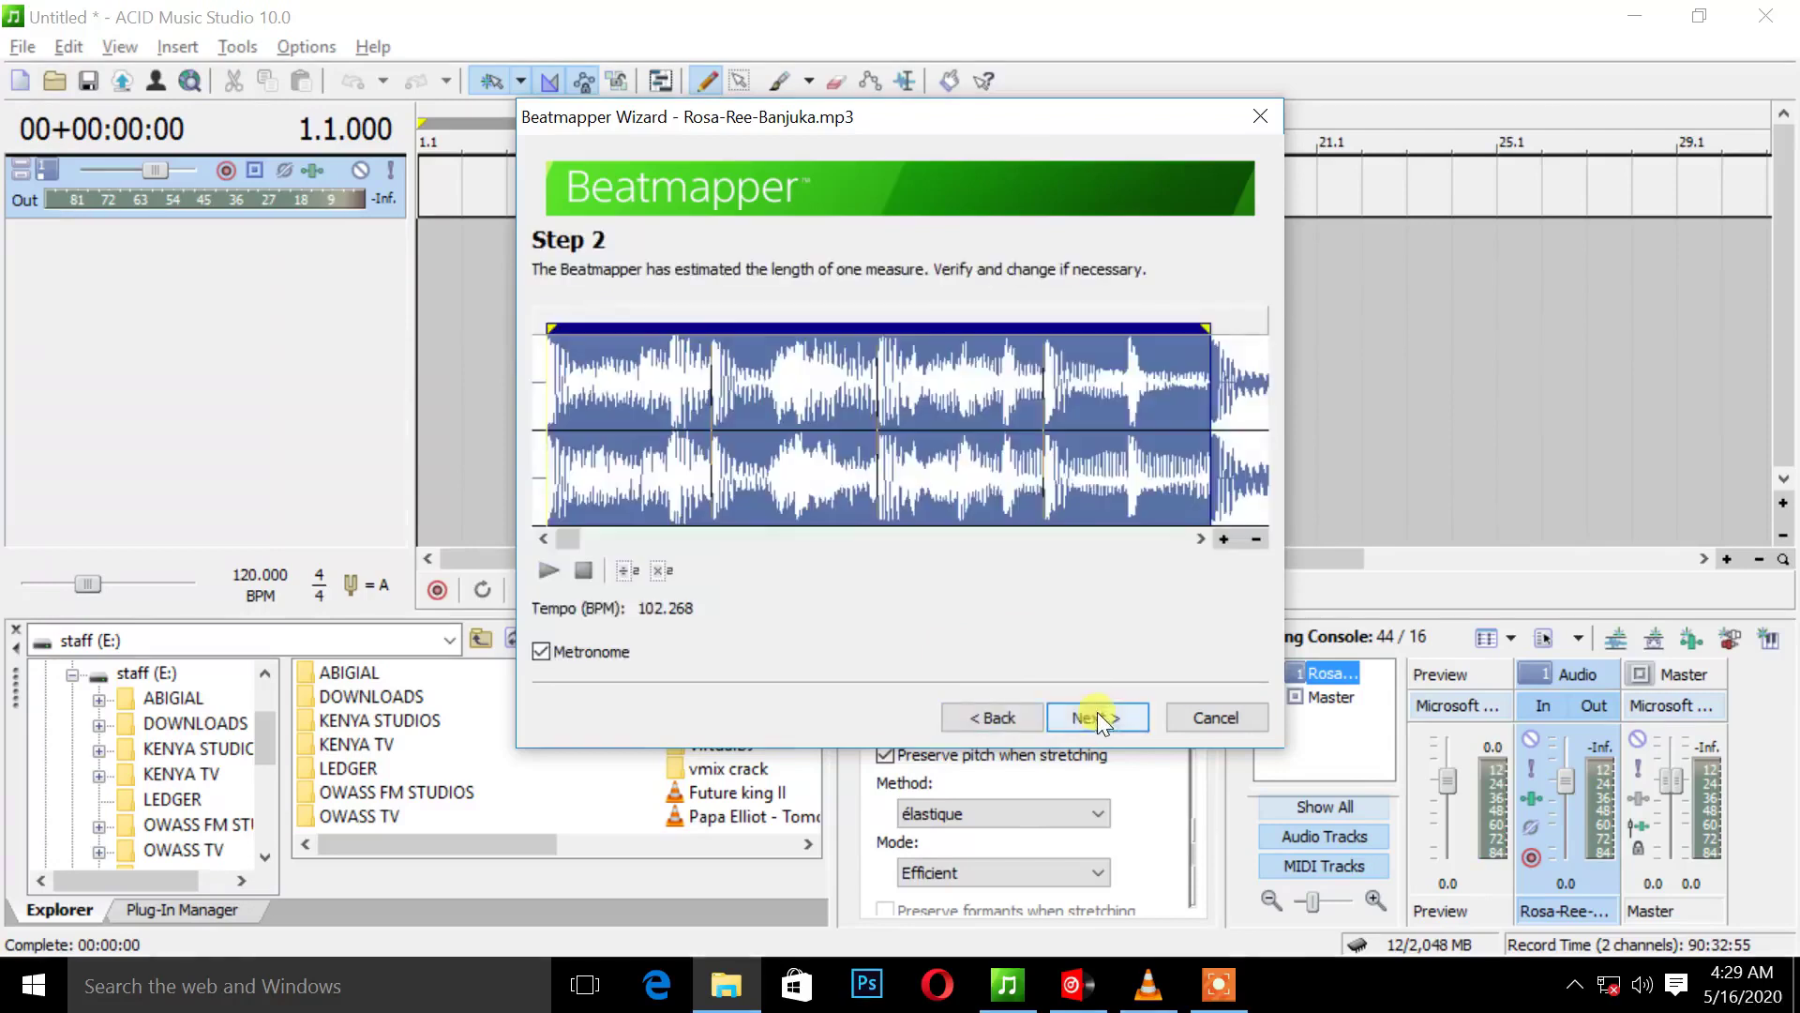
click(547, 571)
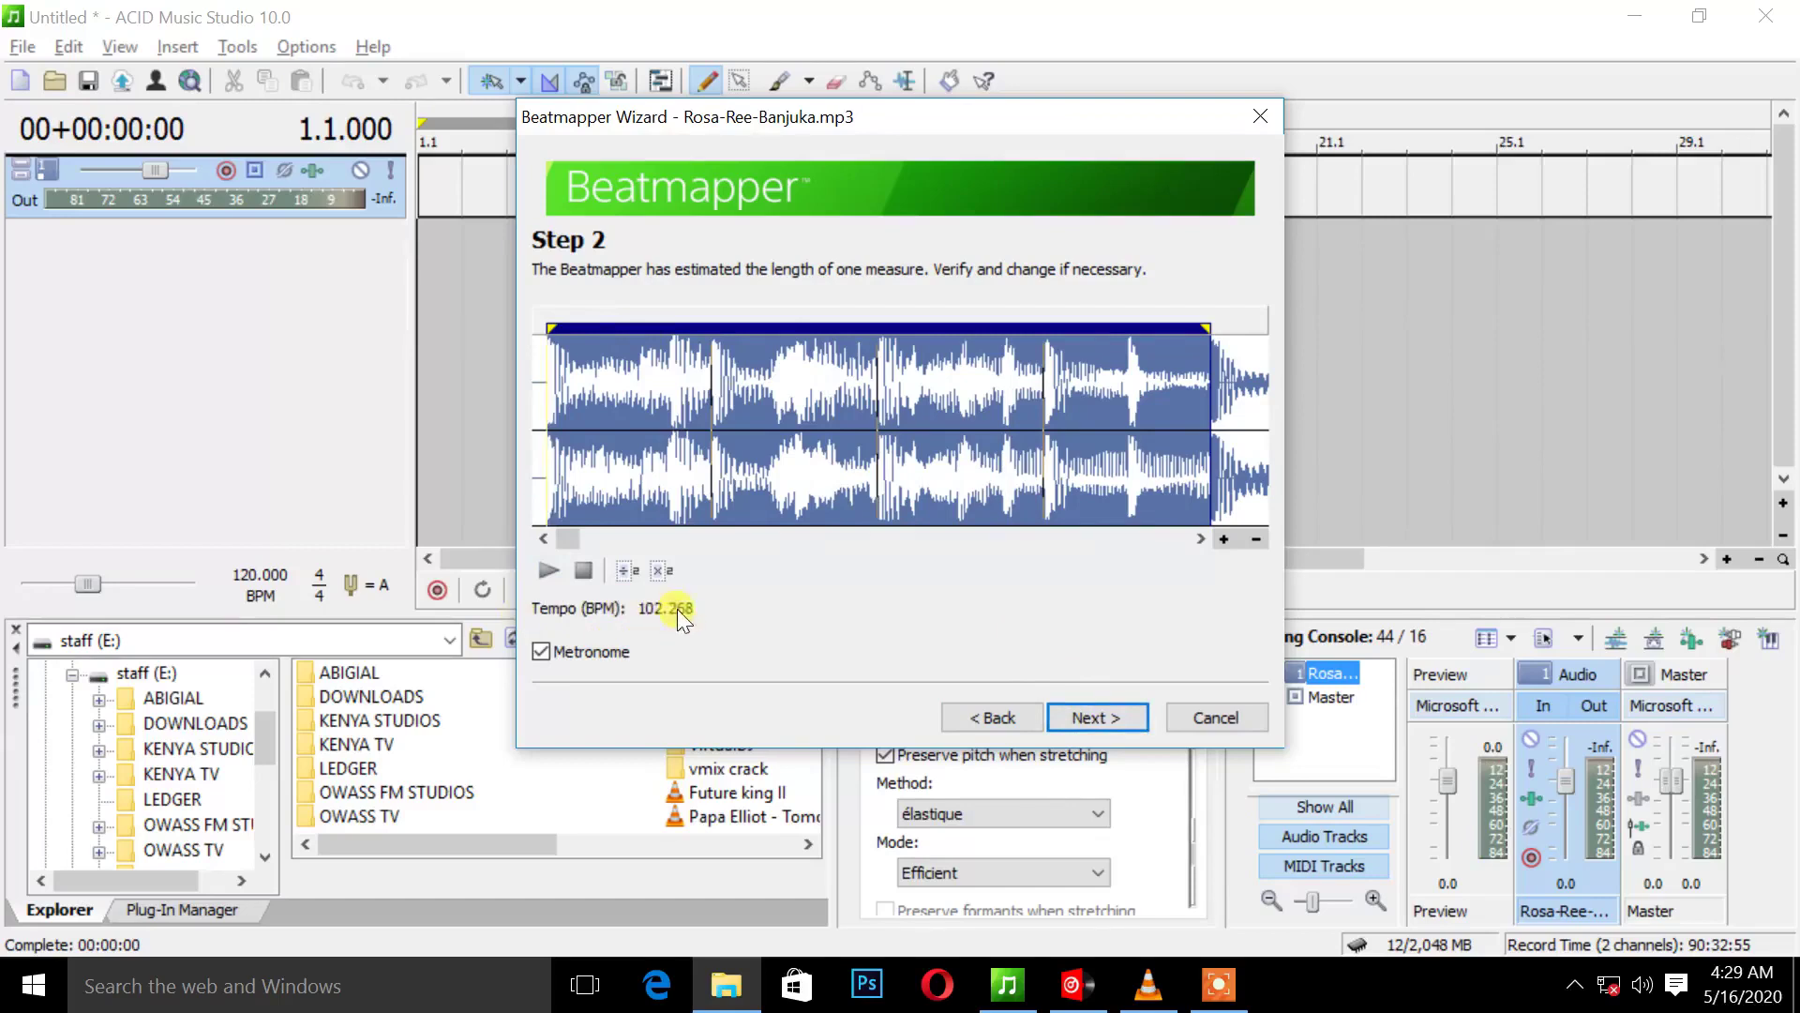
click(1091, 714)
click(1091, 716)
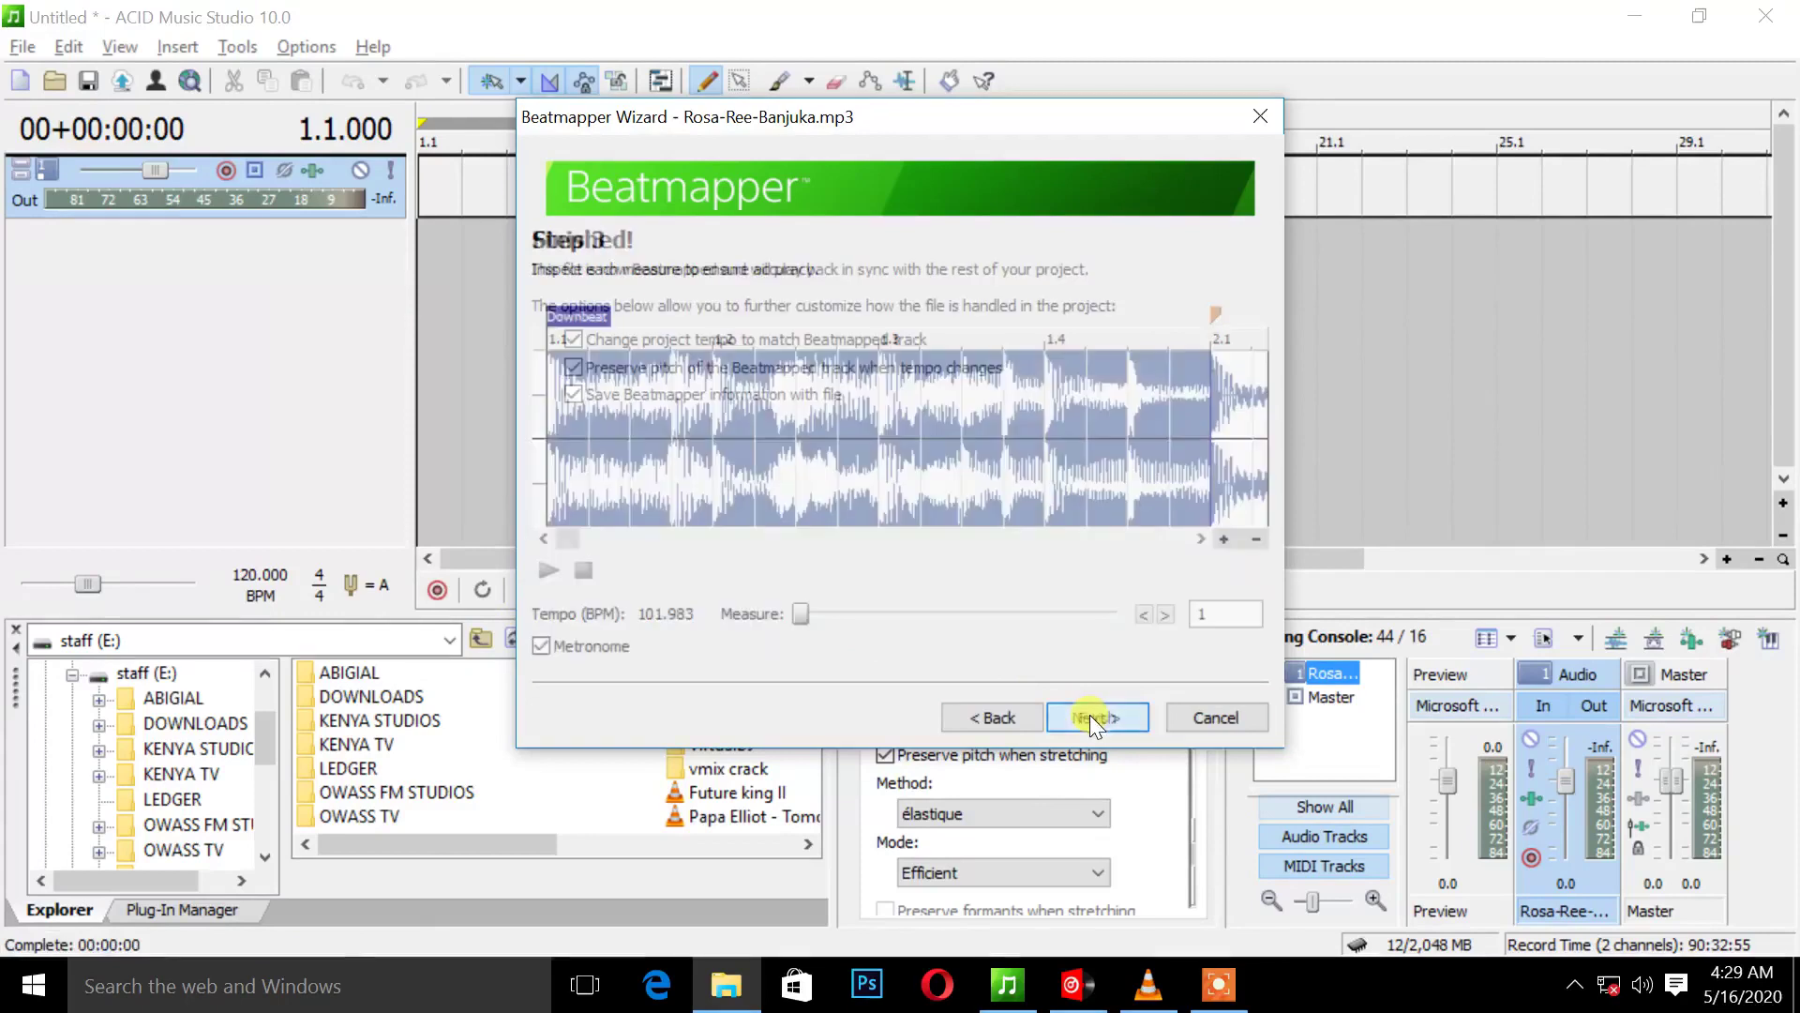
click(1093, 716)
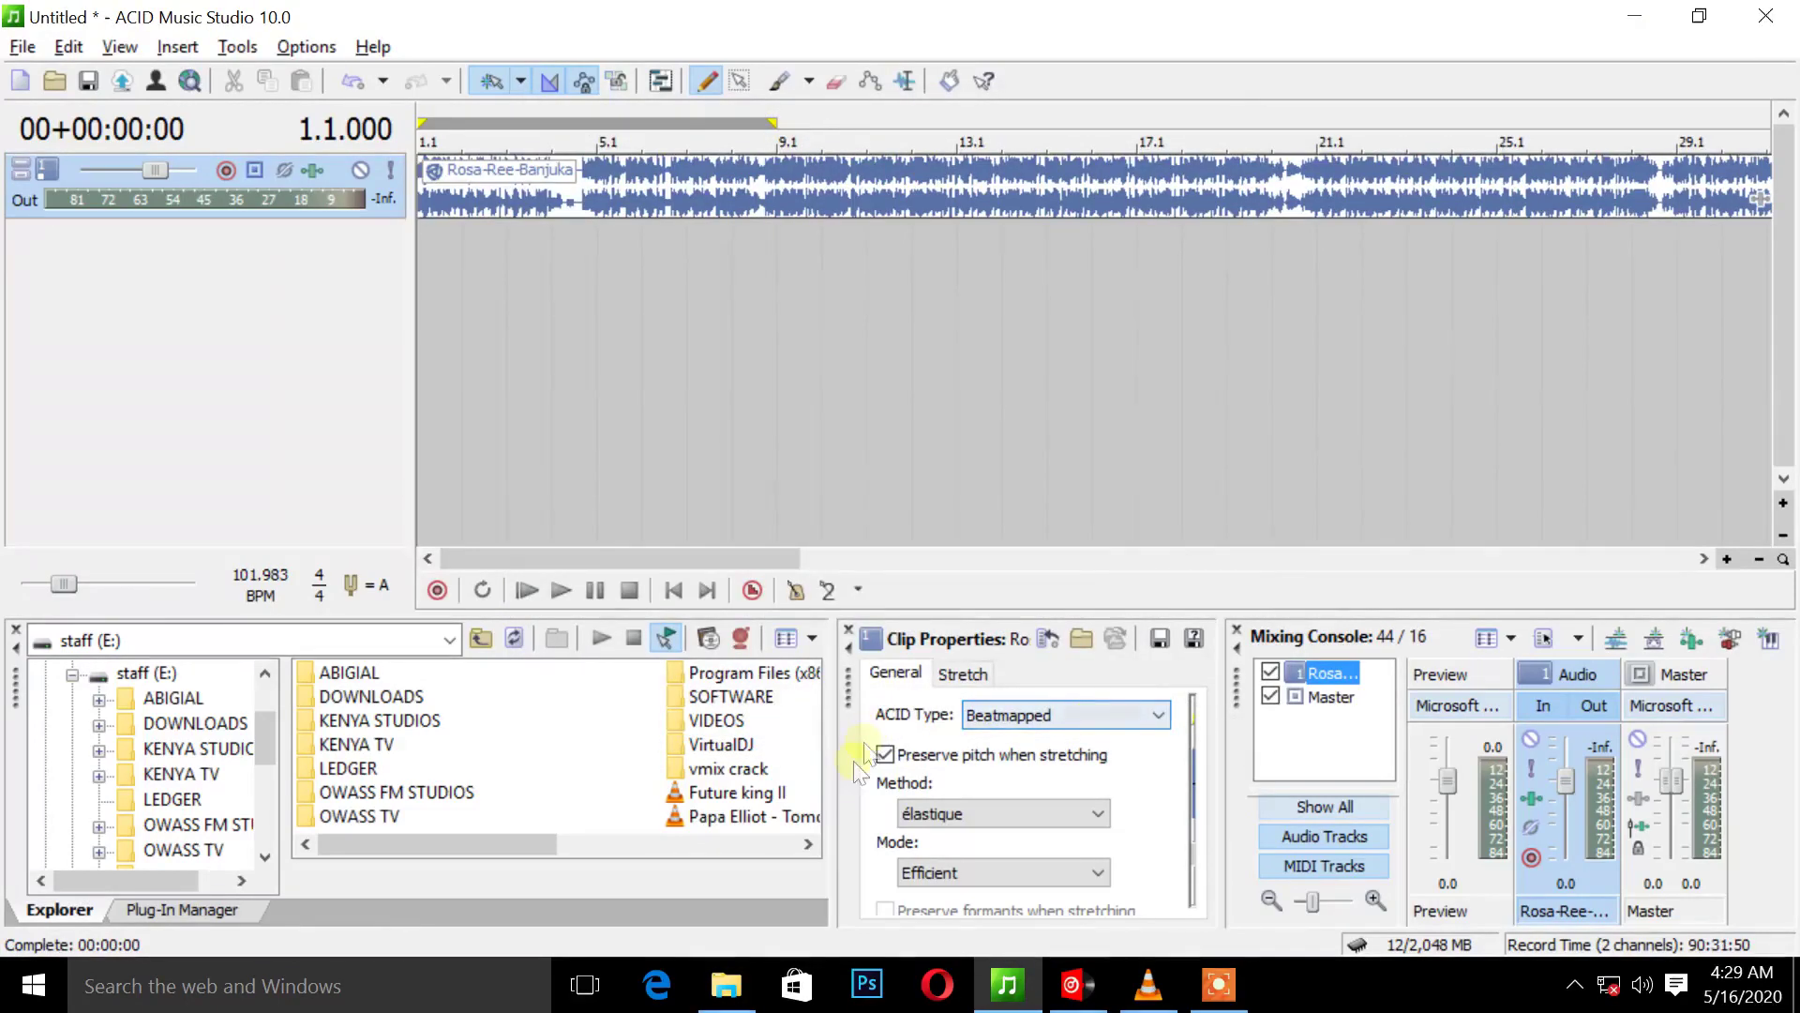
Show the clip's stretch properties, switch to VirtualDJ to check the BPM of the Rosa Ree song, and return to ACID Music Studio.
click(958, 677)
double_click(956, 815)
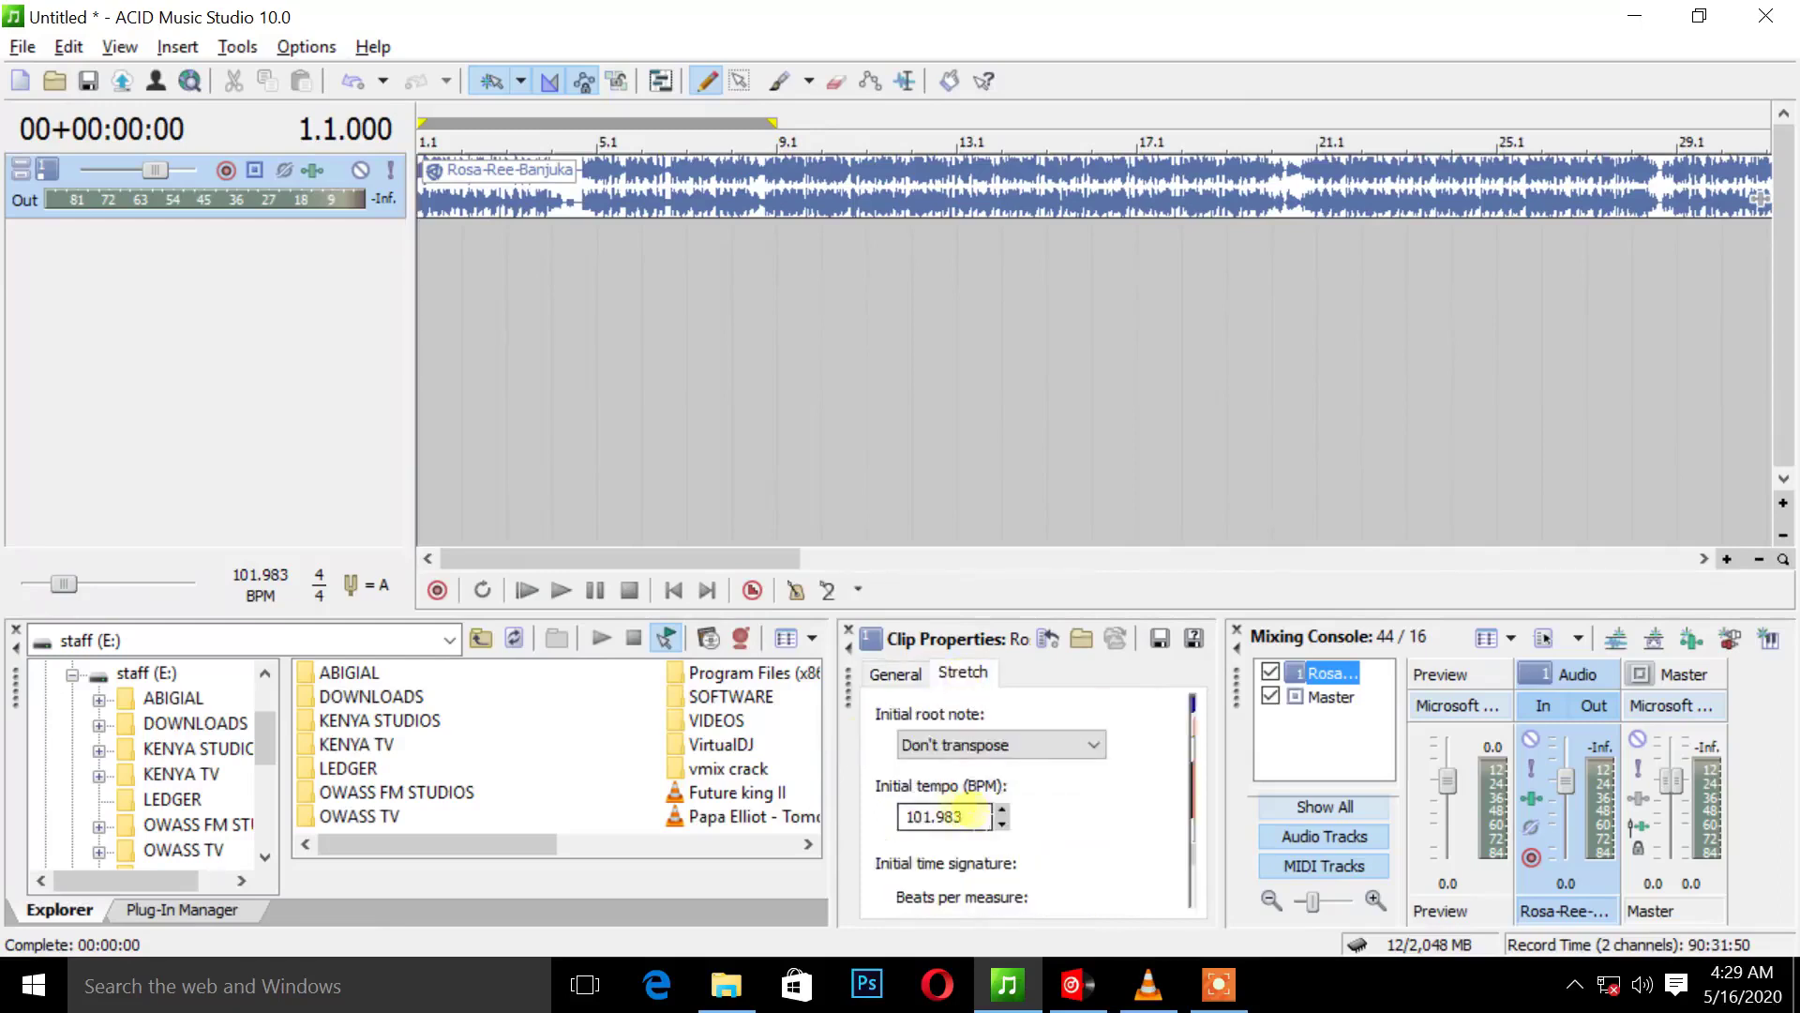
click(927, 815)
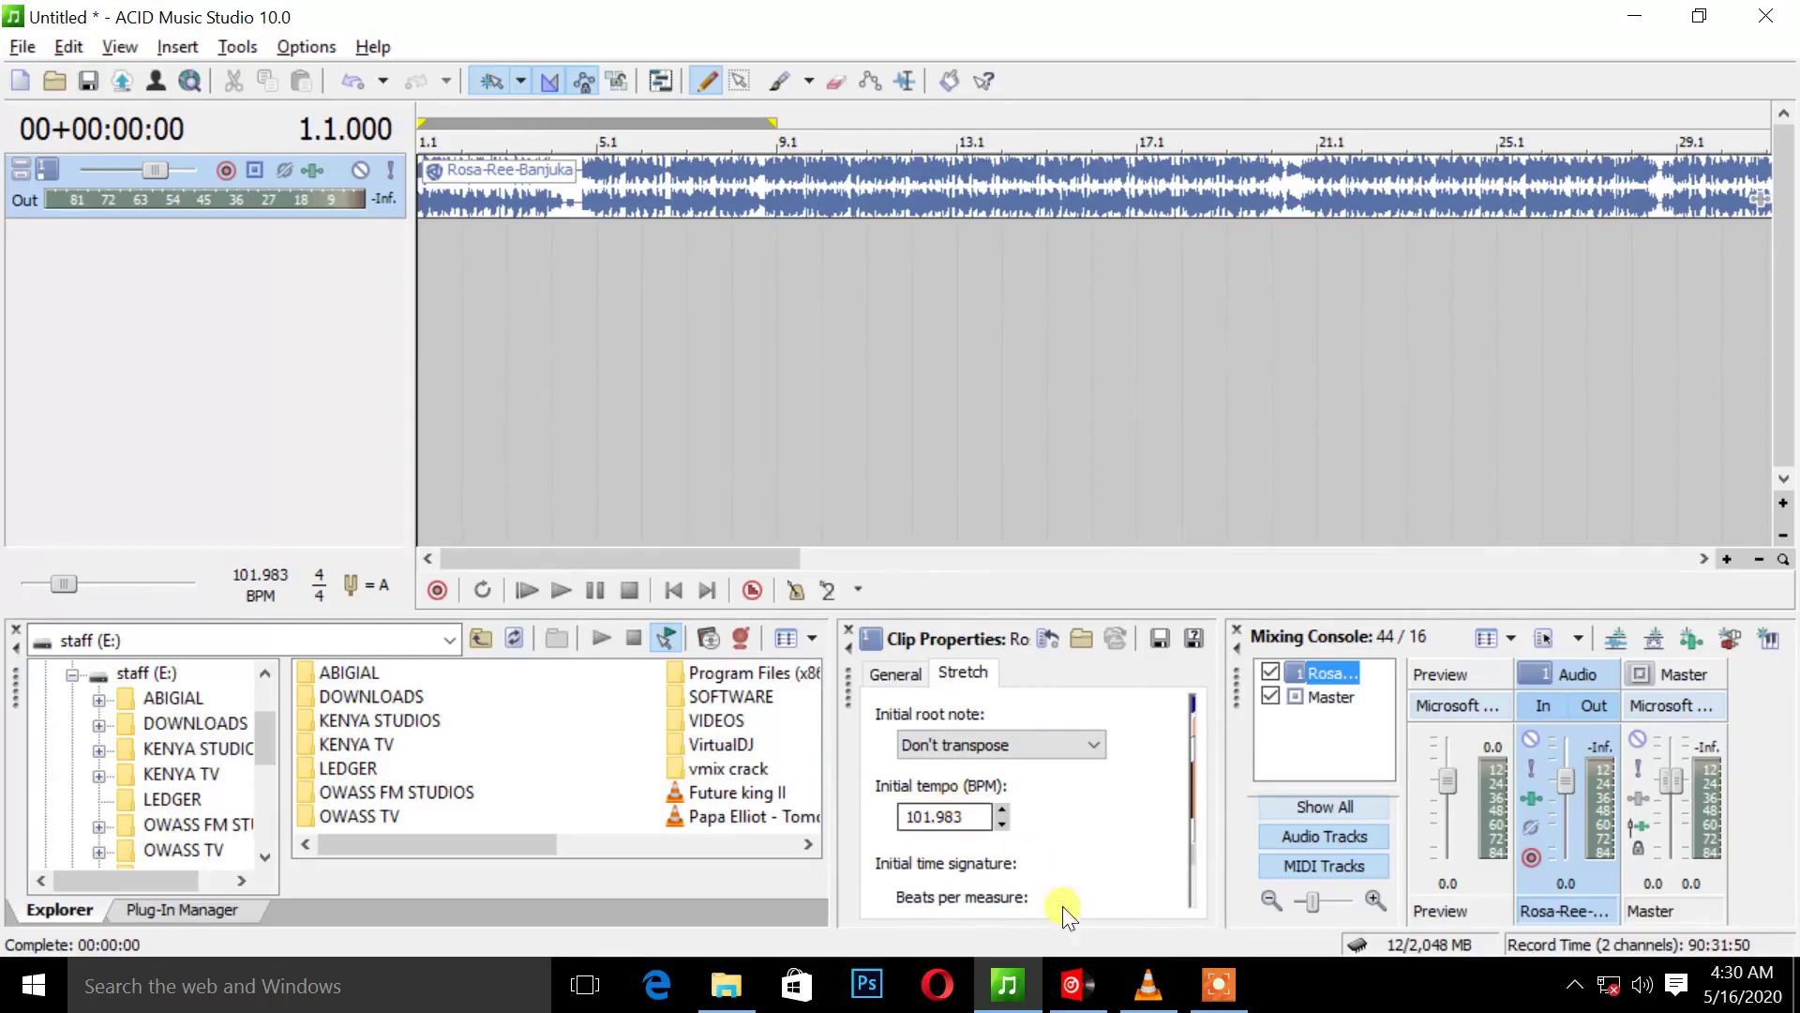
mouse_move(1072, 984)
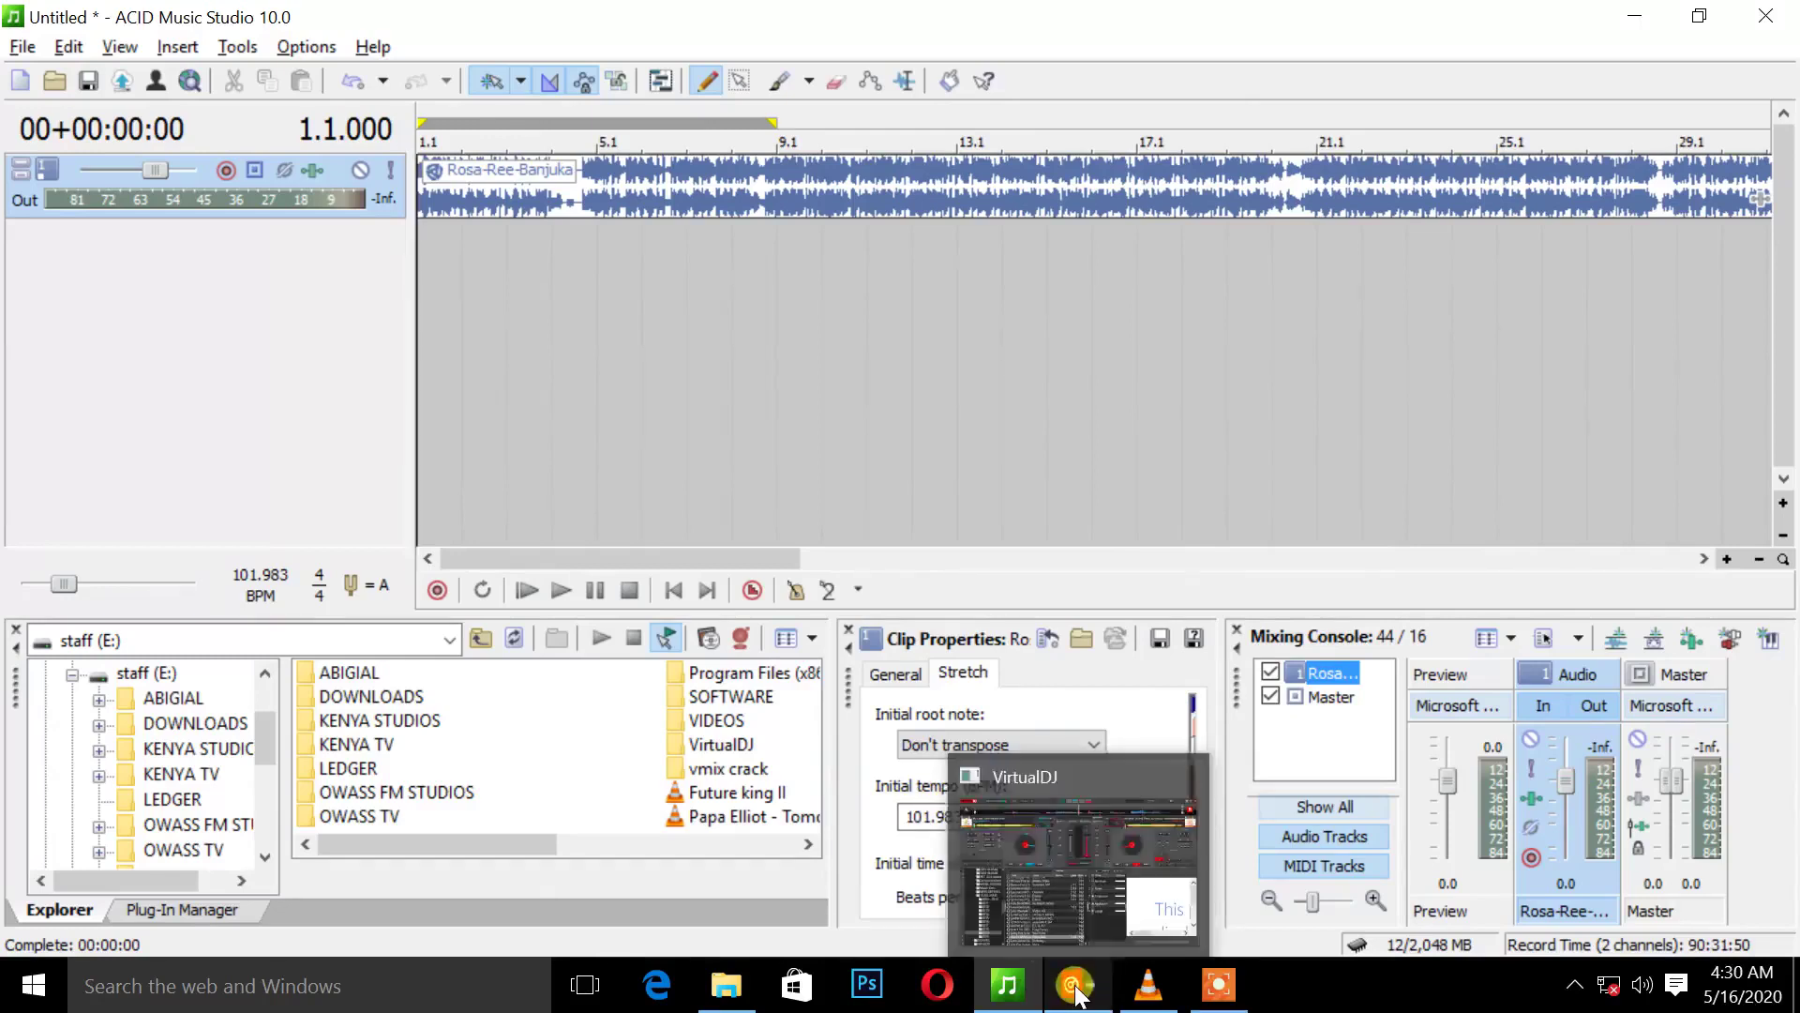
mouse_move(1065, 925)
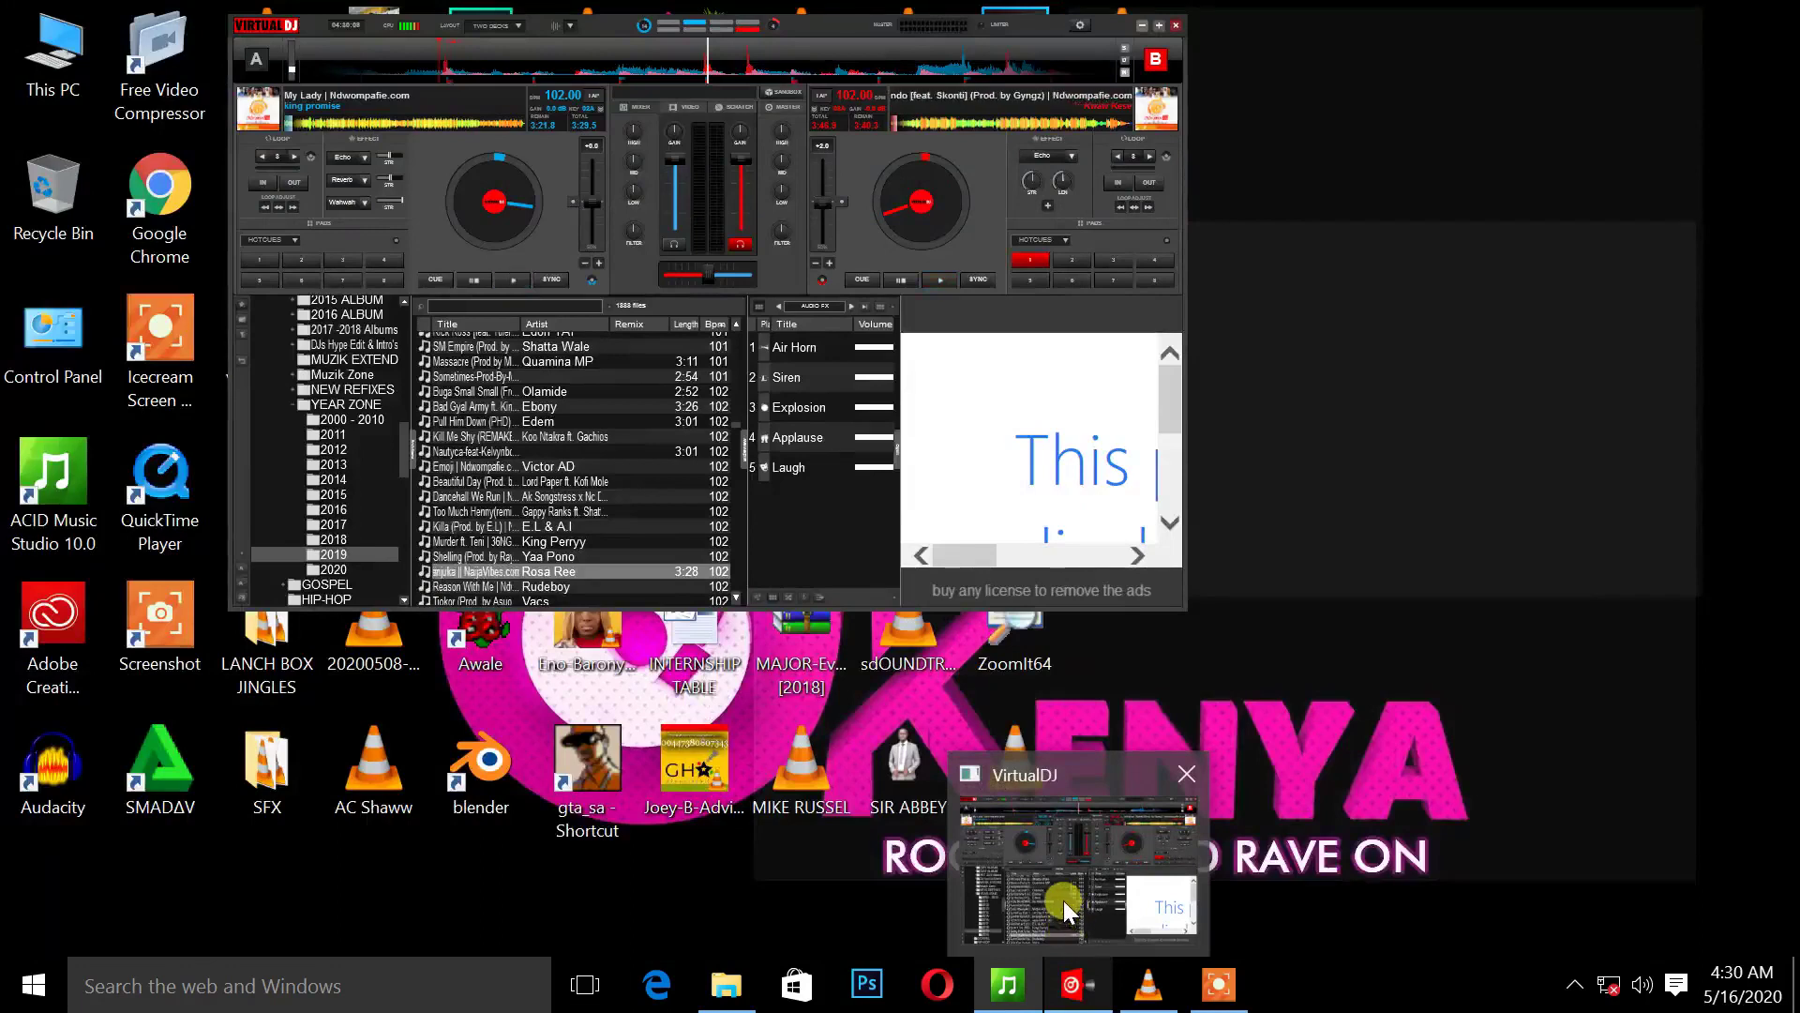
click(1062, 901)
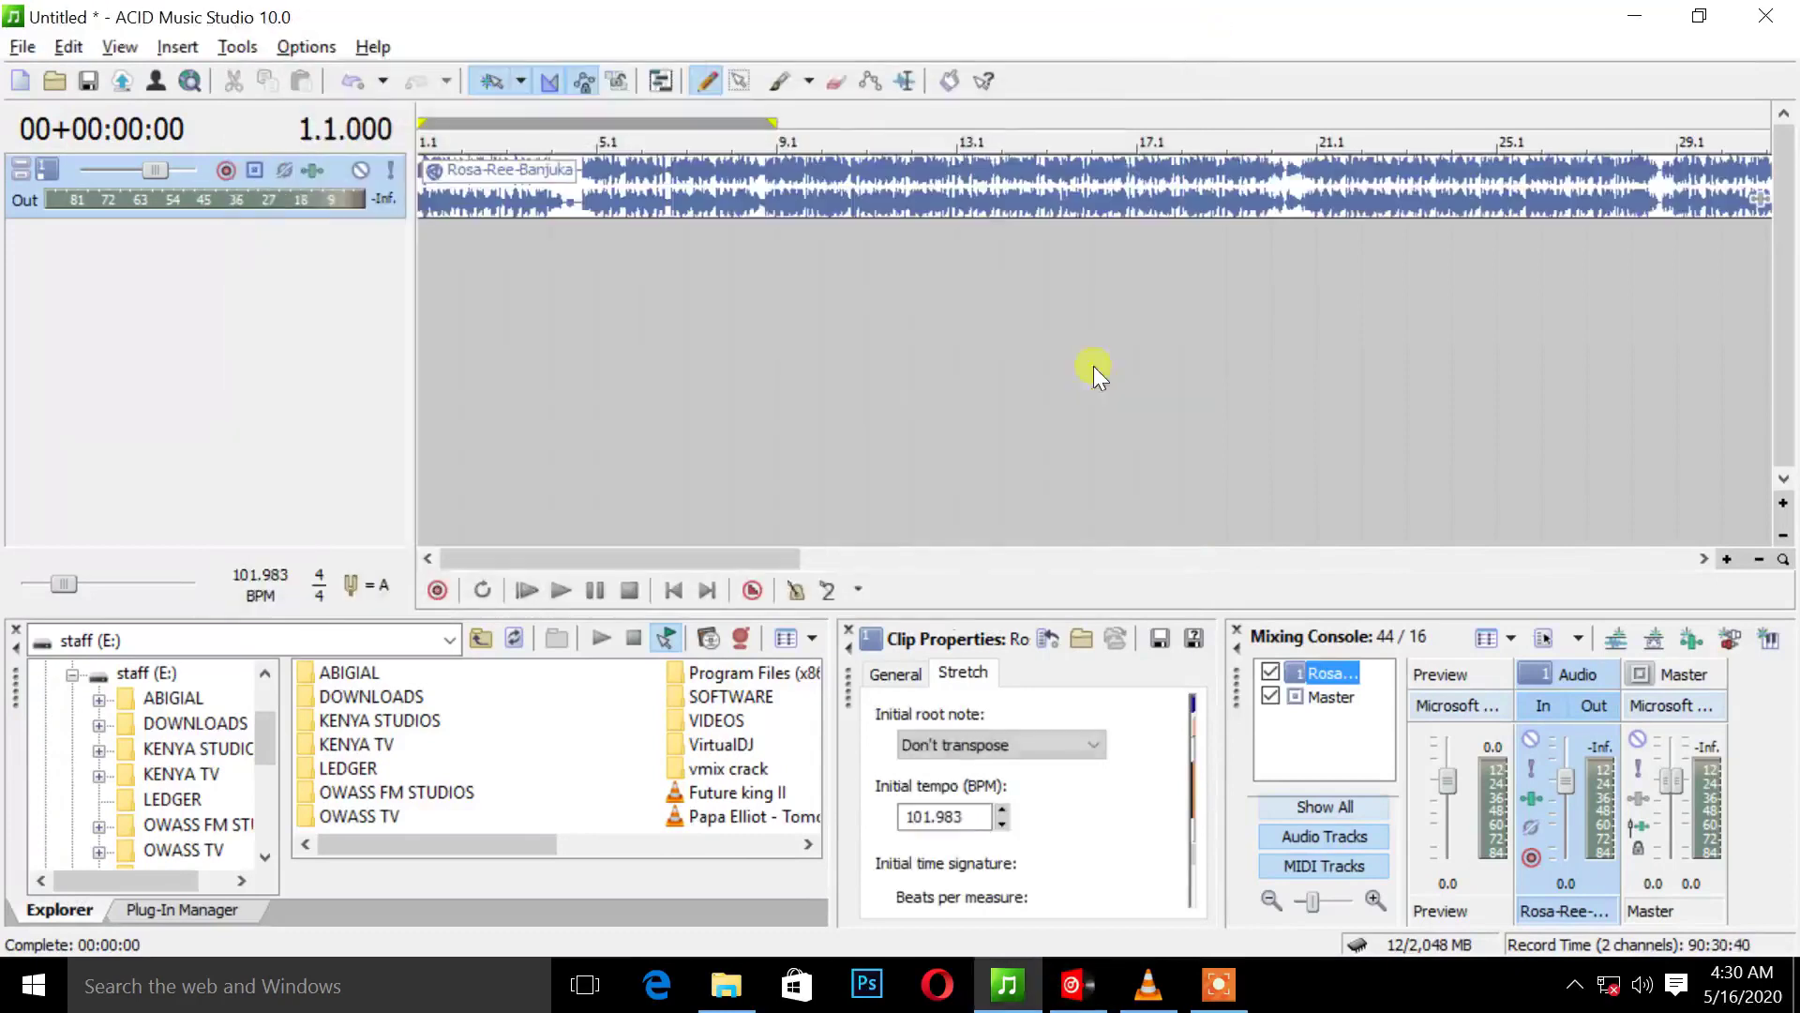
click(1142, 26)
Set both the Rosa-Ree-Banjuka clip's initial tempo and the project tempo to 102 BPM.
double_click(938, 818)
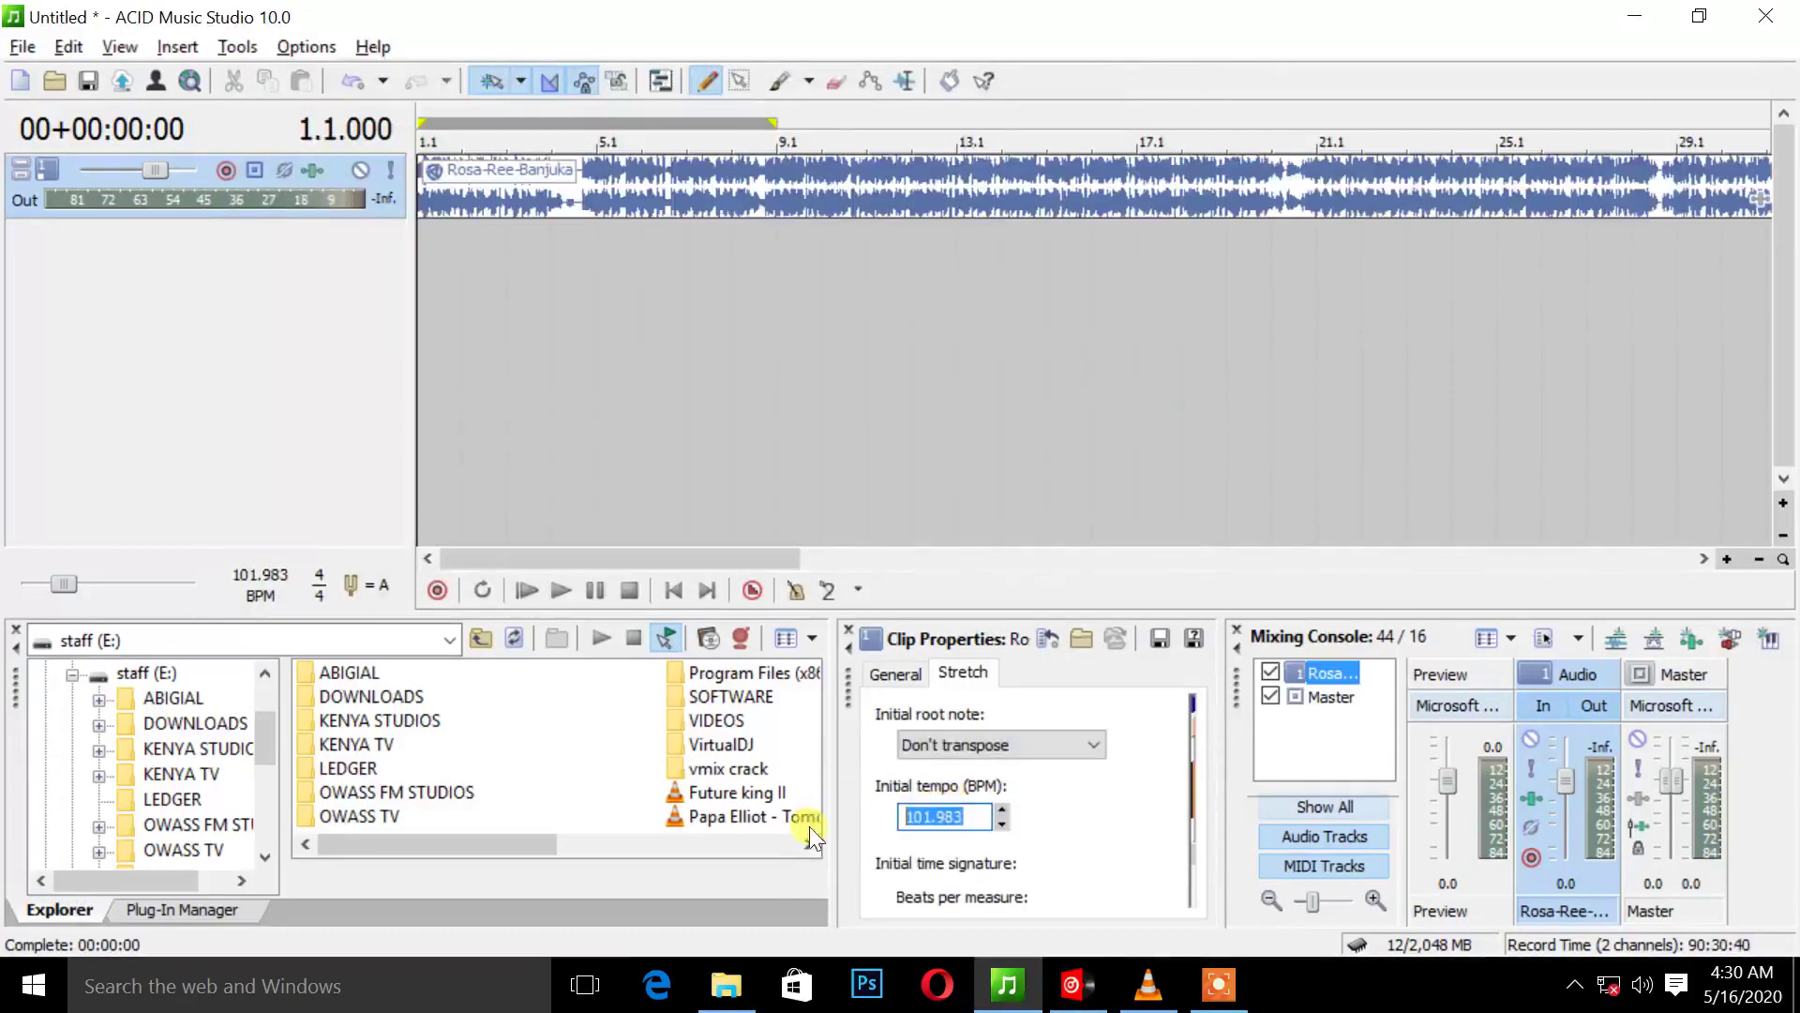
text(102)
click(957, 671)
click(899, 675)
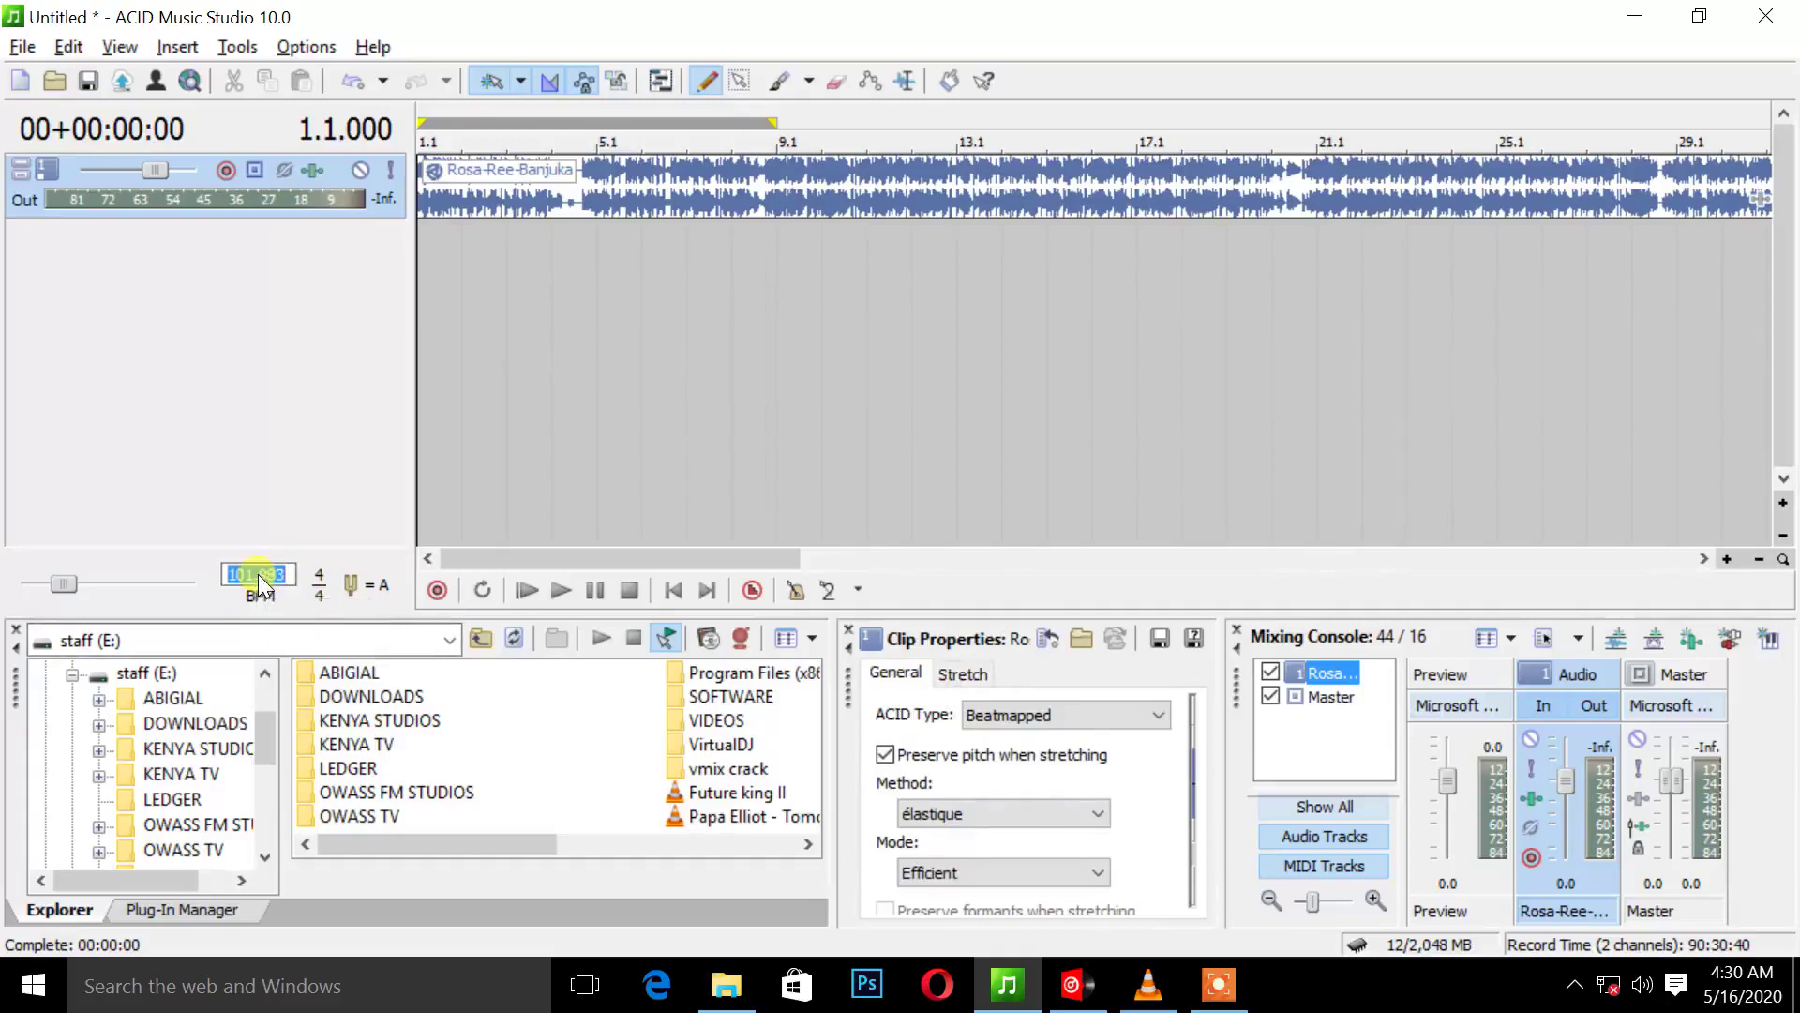
text(102)
key(Return)
Make the Rosa-Ree-Banjuka track slightly taller and play back the opening of the song.
drag(302, 221, 303, 238)
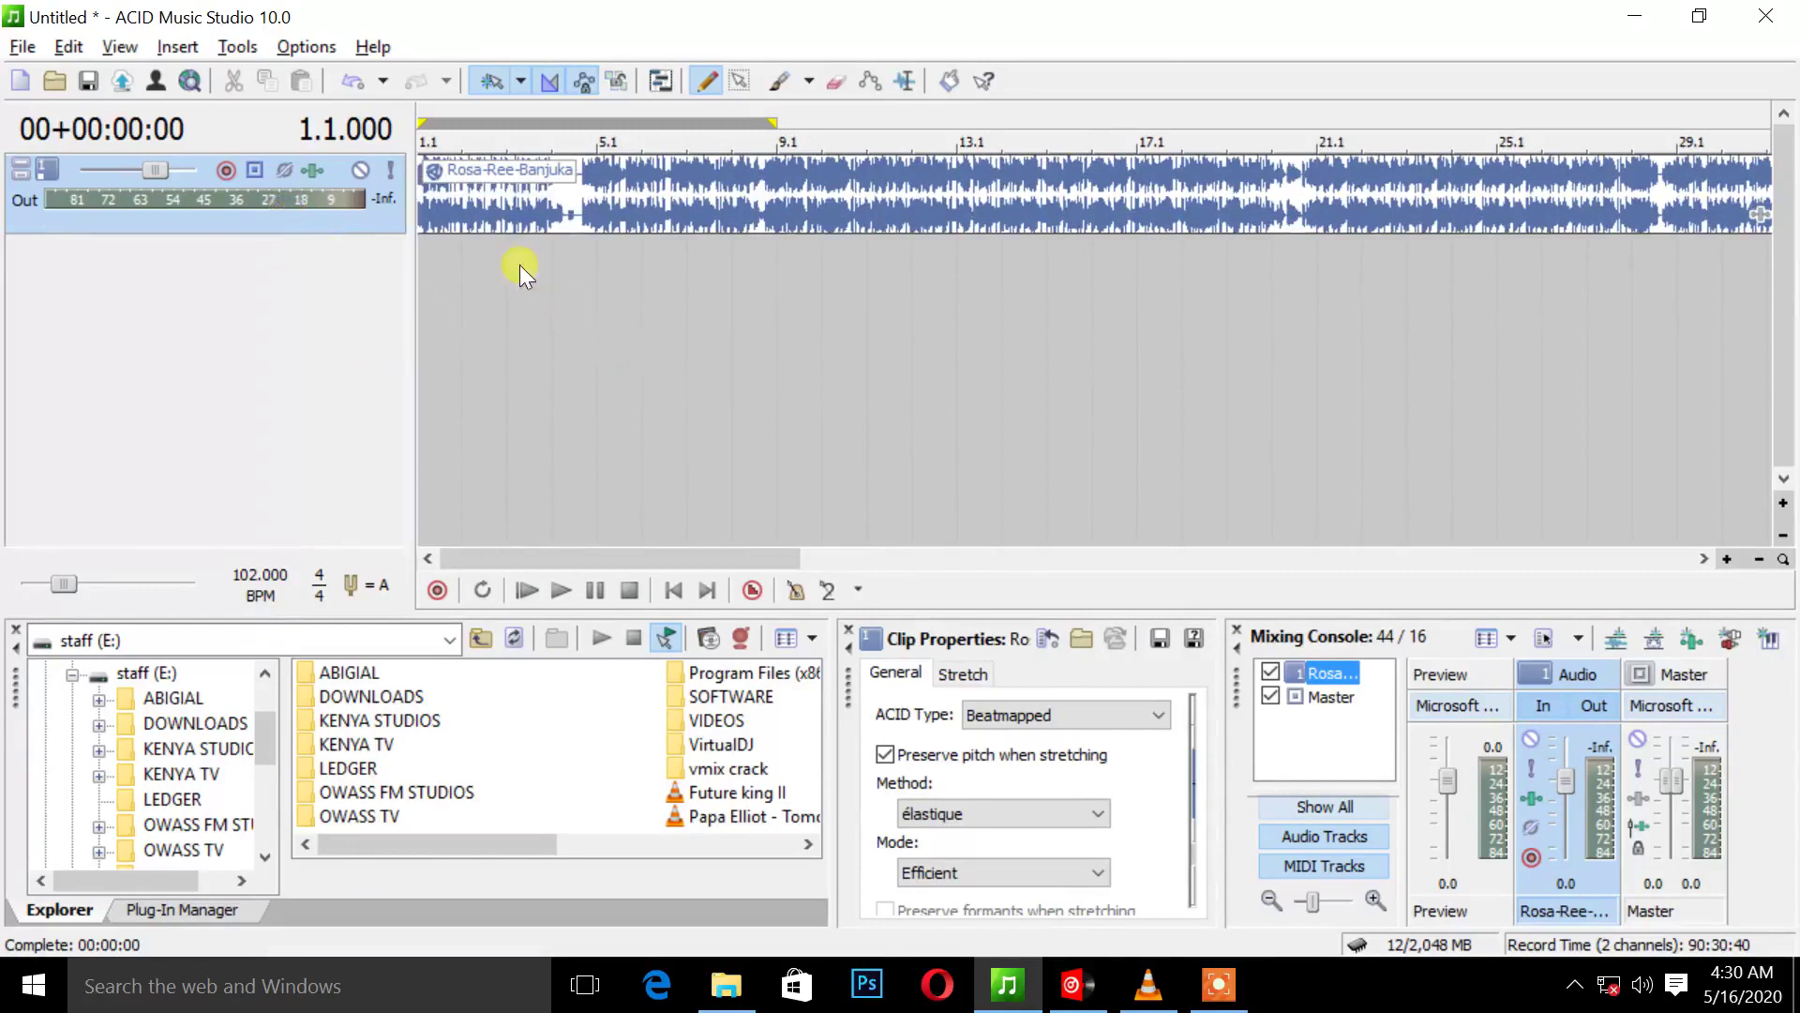
key(space)
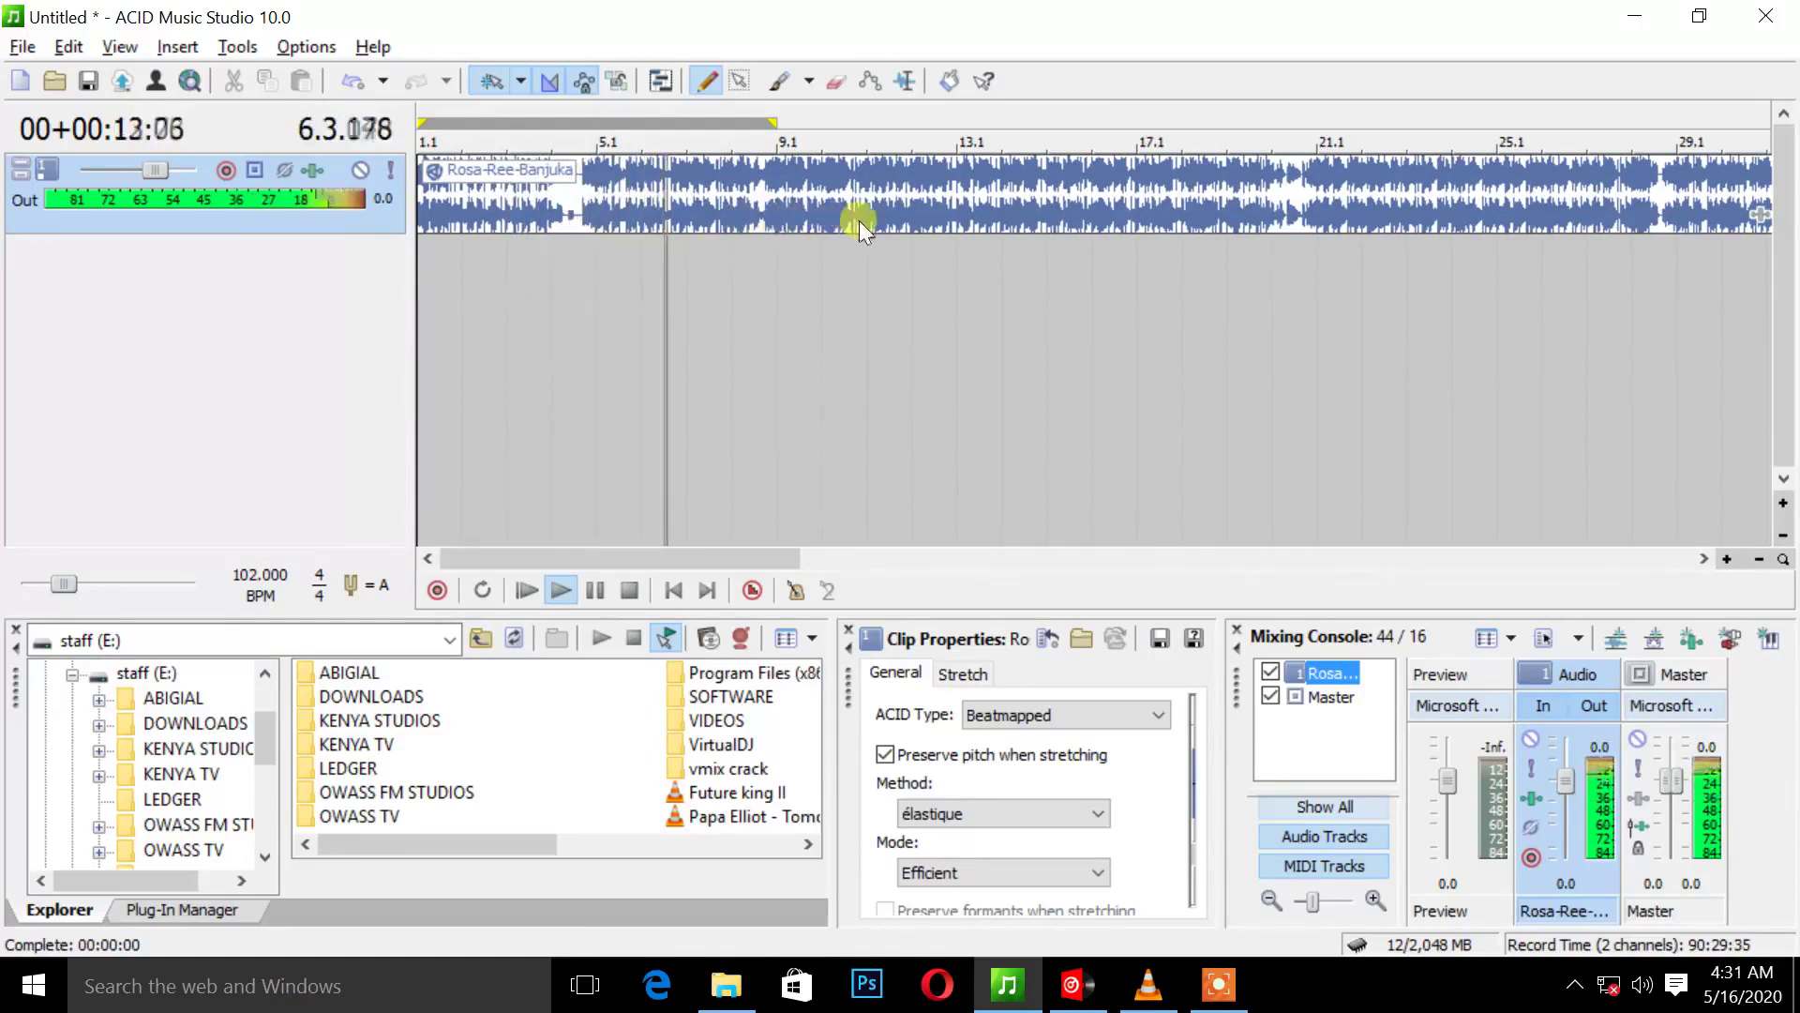
key(space)
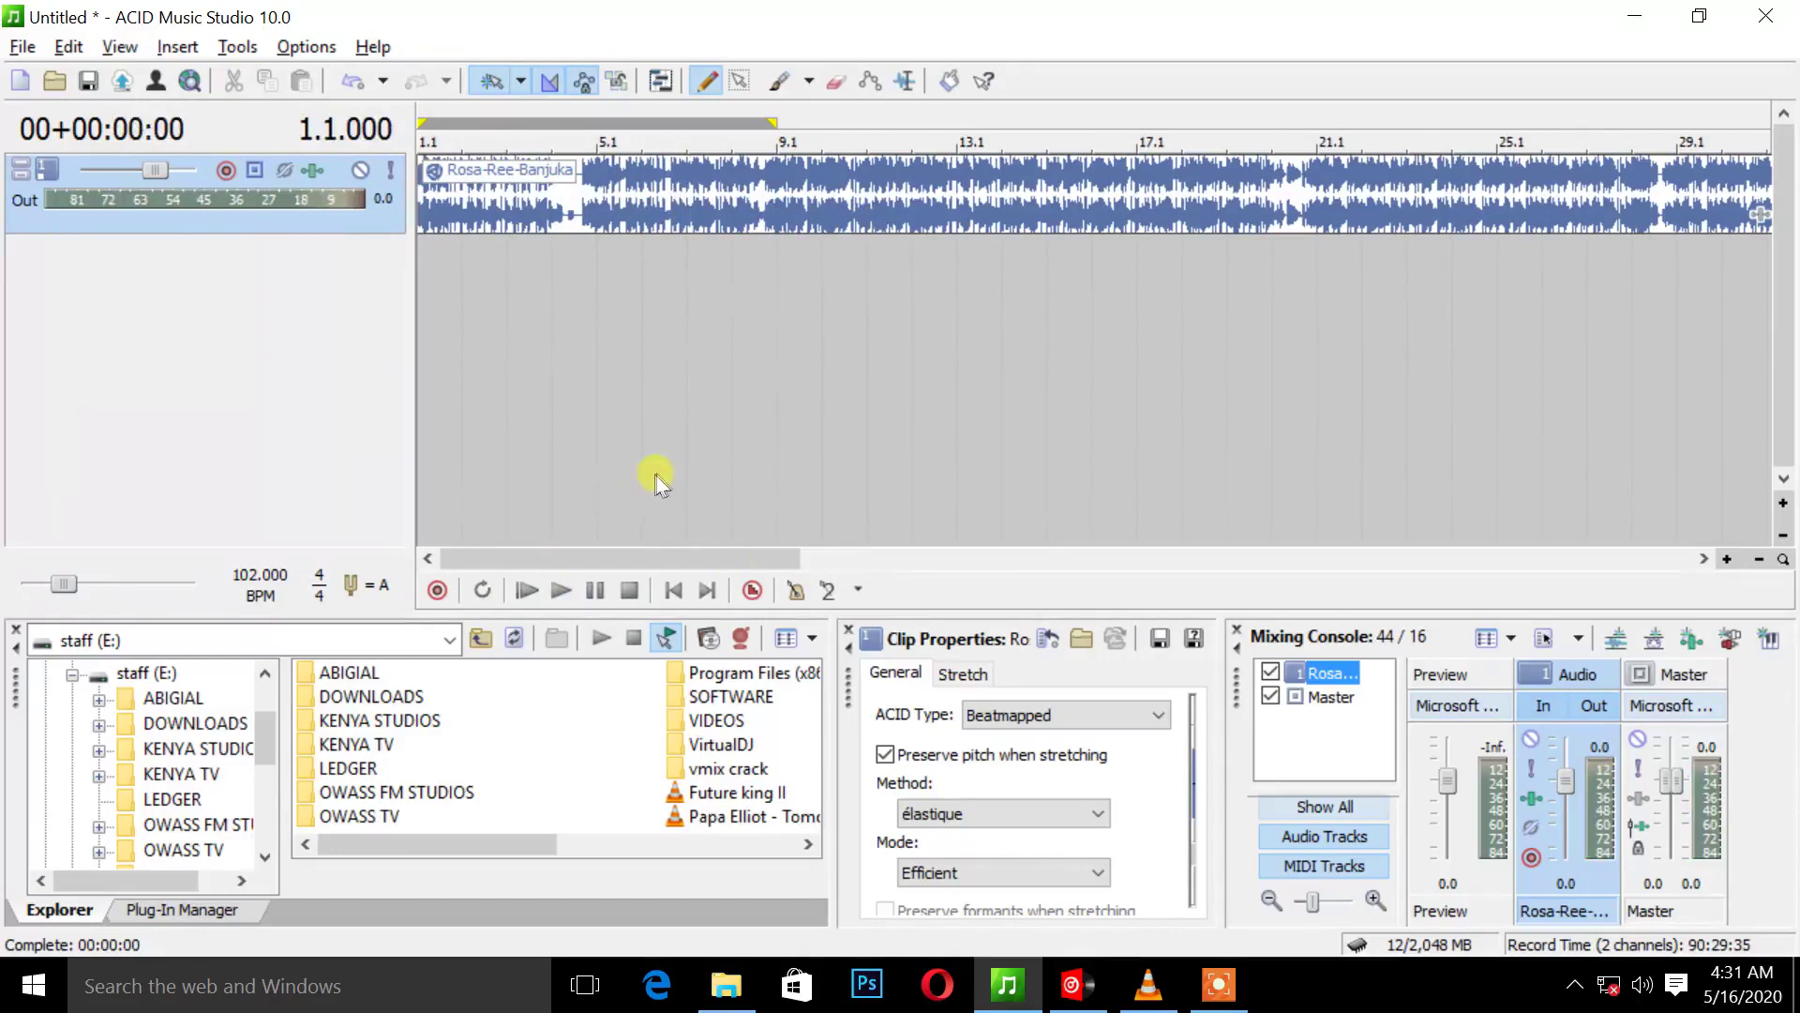
Insert a second audio track and place the Kwaw-Kese-ft.-Skonti-Dondo song from the 2019 folder on it.
right_click(189, 254)
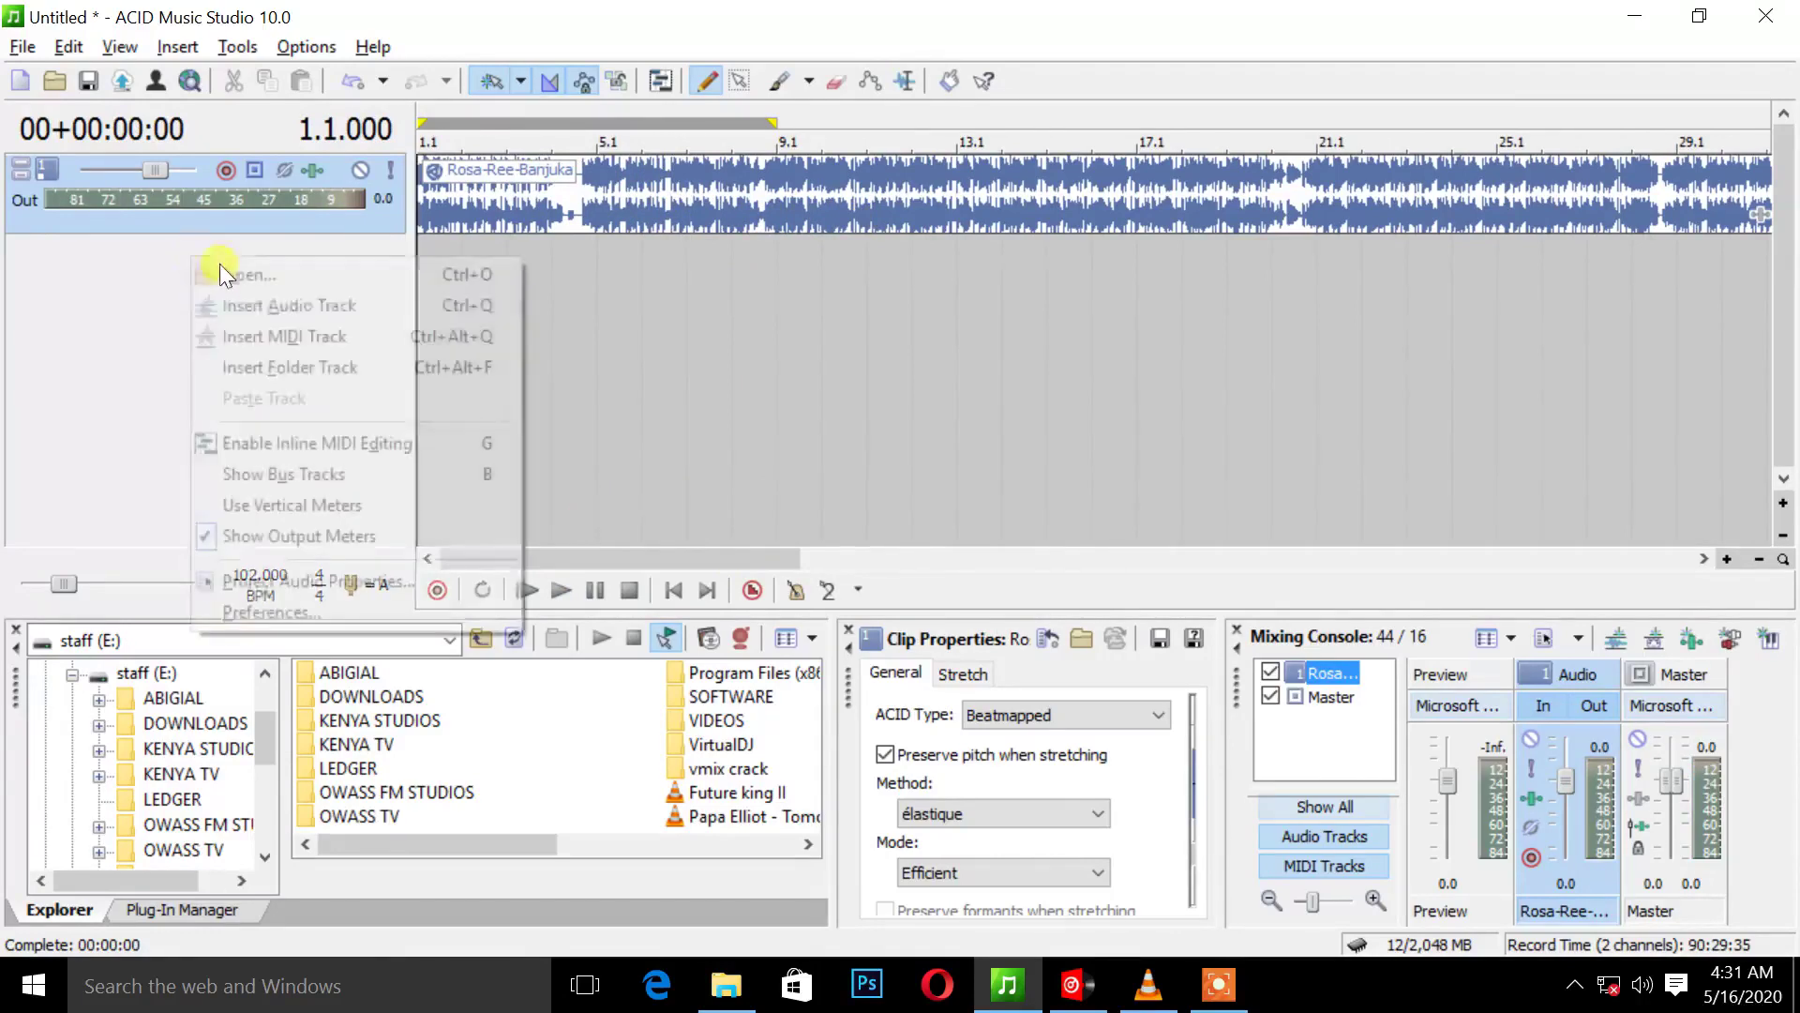
click(273, 300)
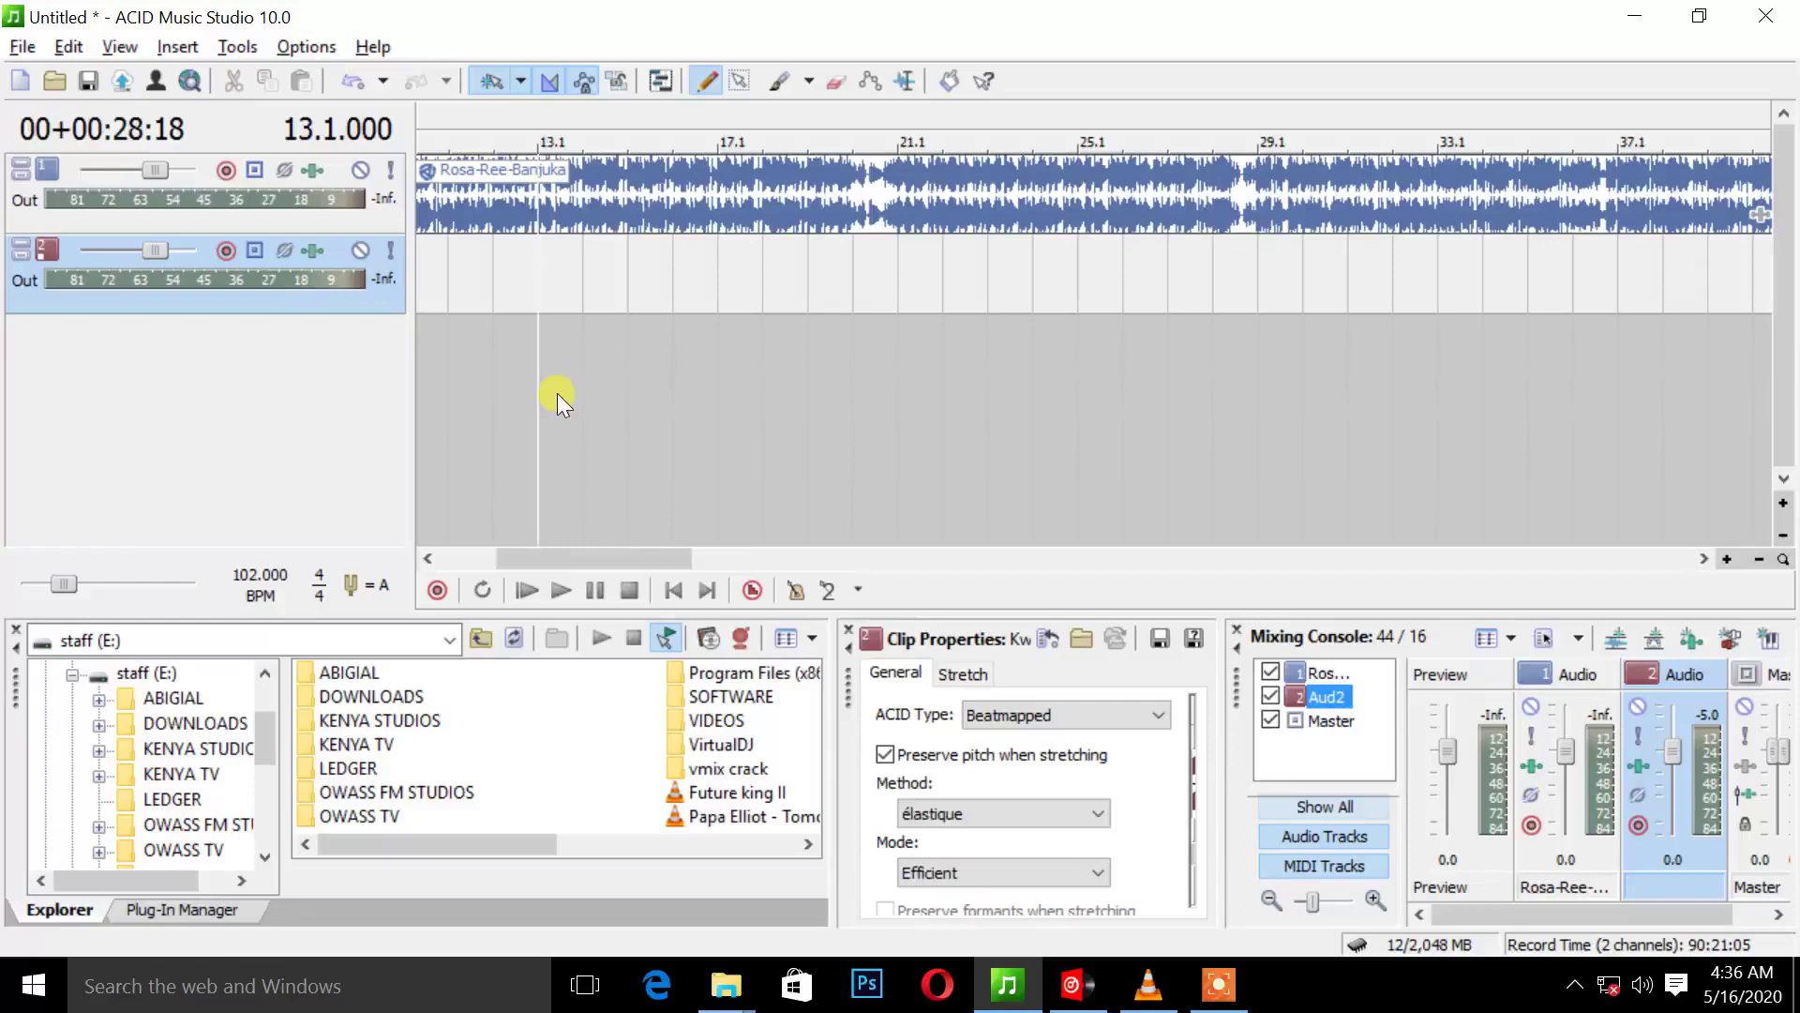
mouse_move(719, 1001)
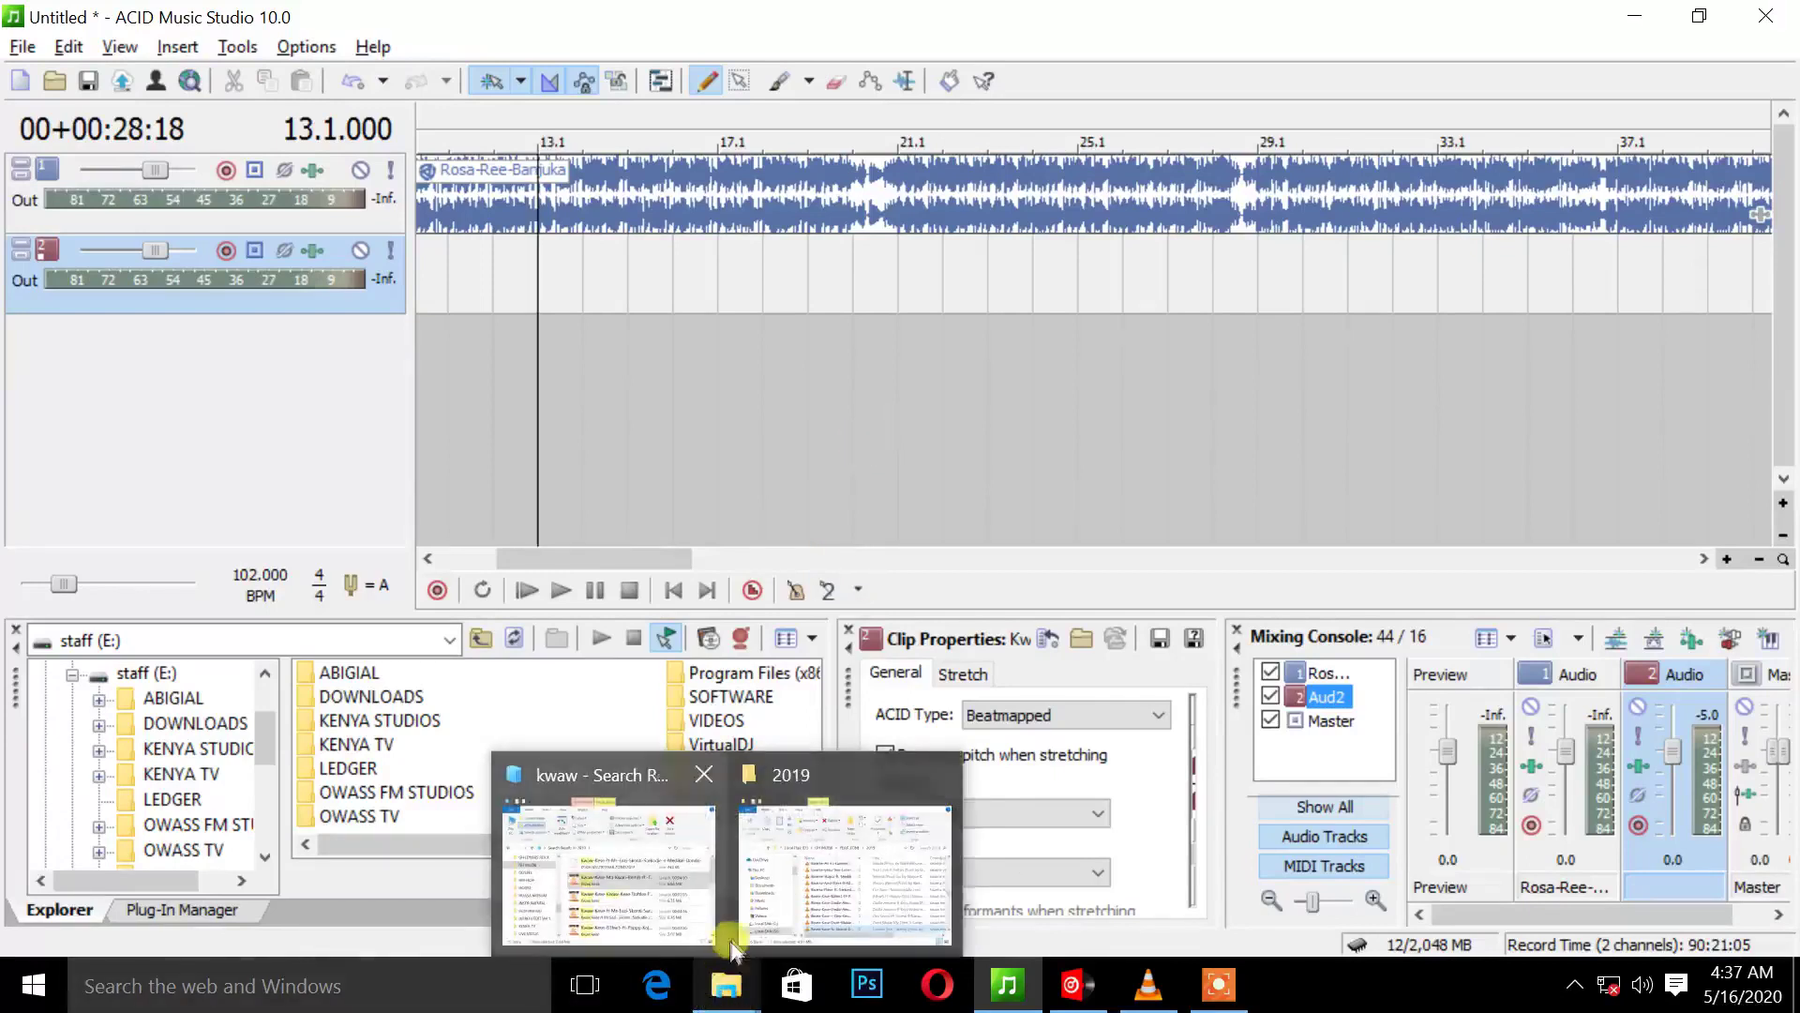
click(773, 909)
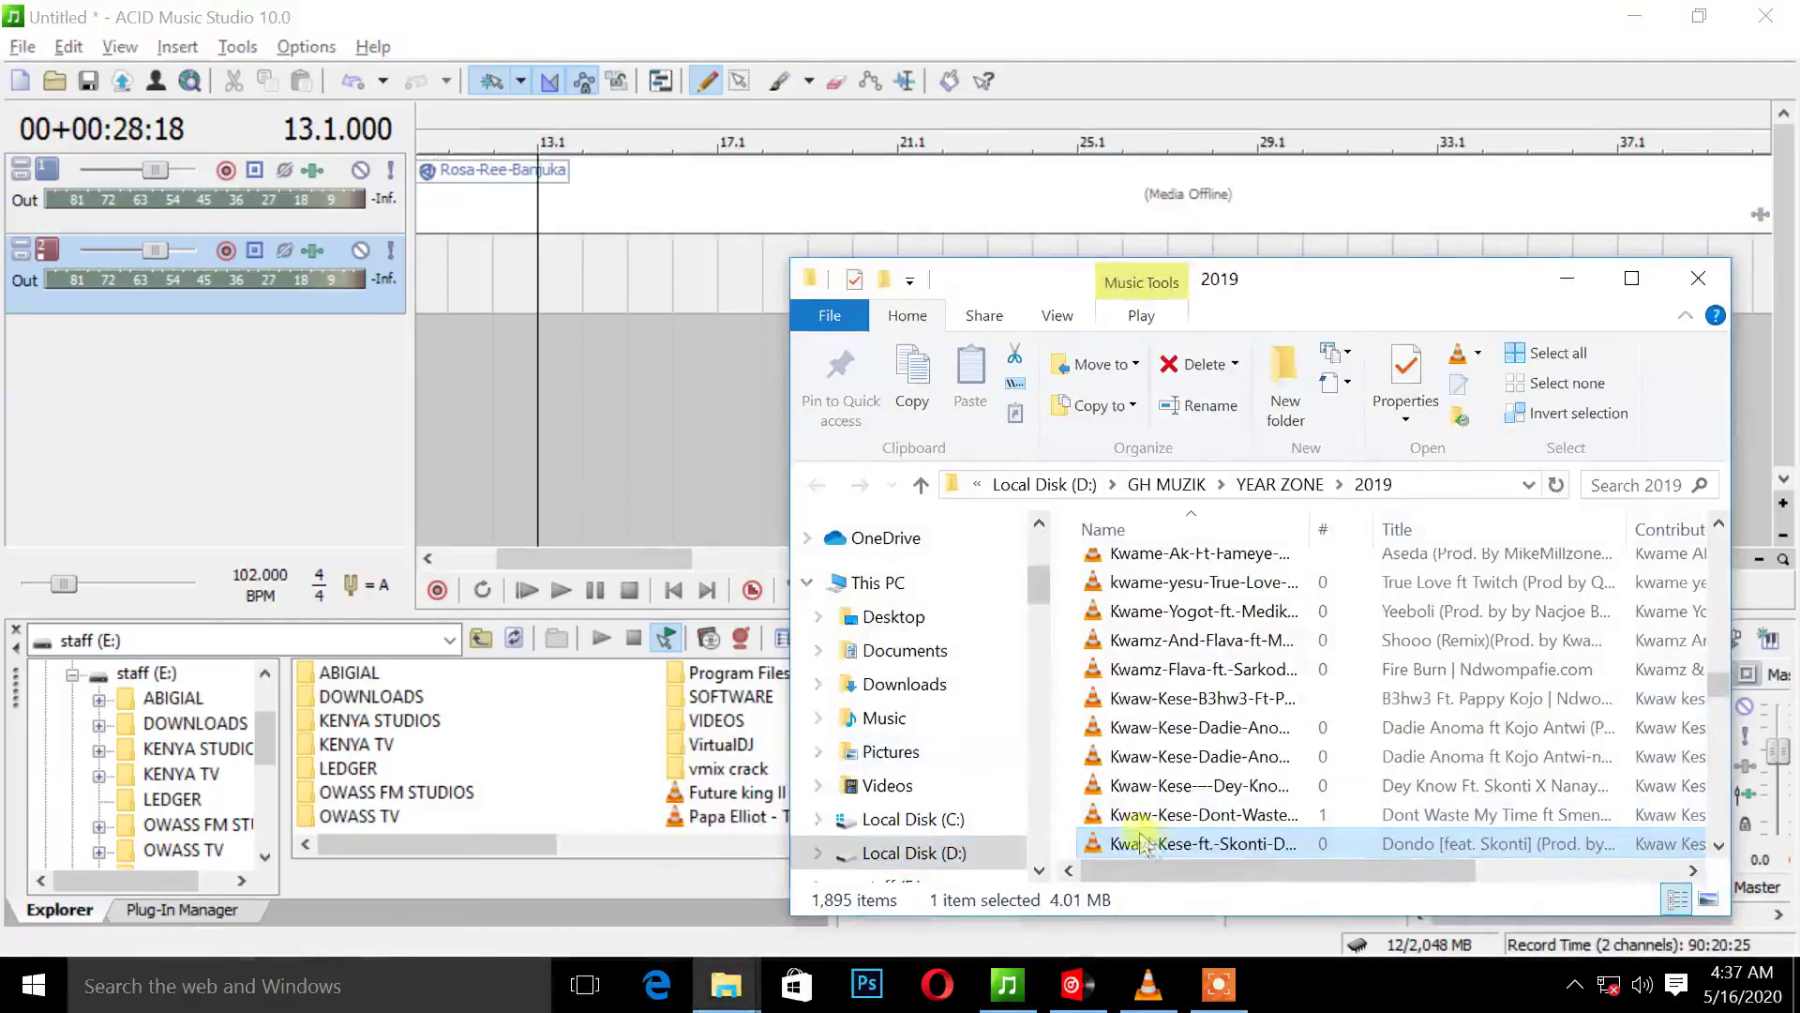
drag(1165, 849, 1316, 280)
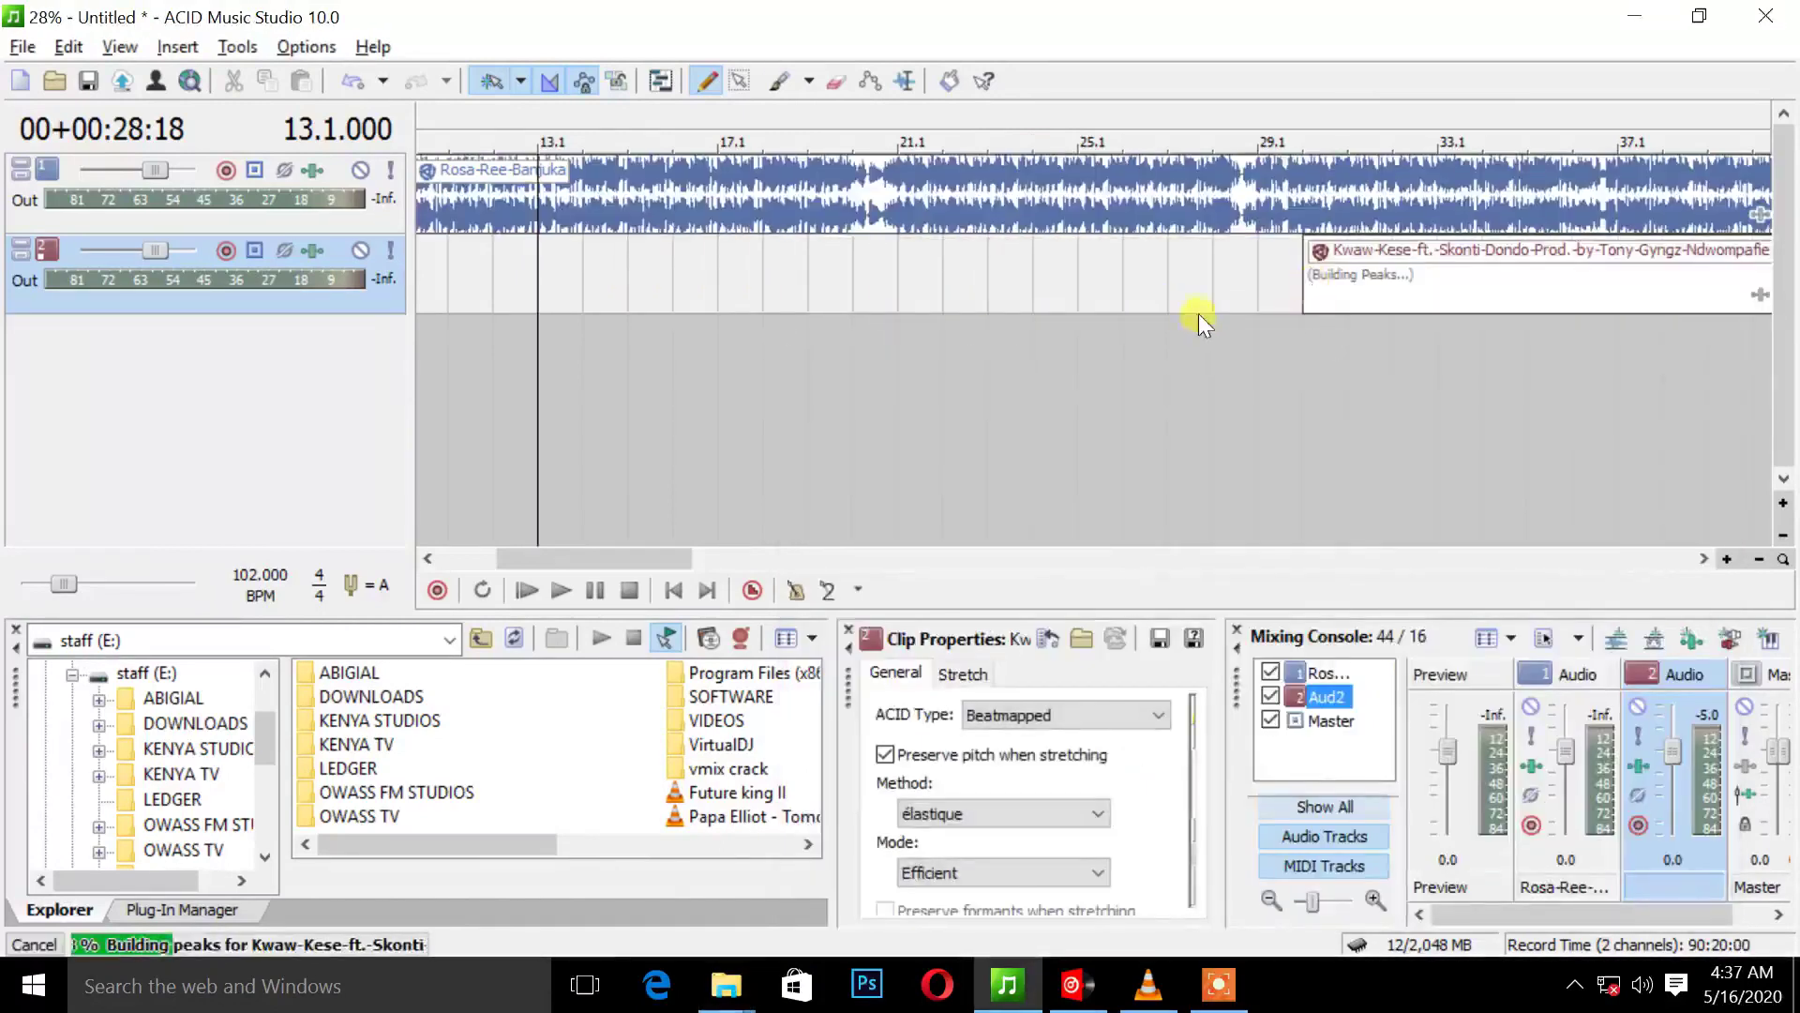
Move the Kwaw-Kese clip on the second track so that it starts at measure 105.1, past the end of the Rosa-Ree-Banjuka clip.
scroll(1143, 281, down, 4)
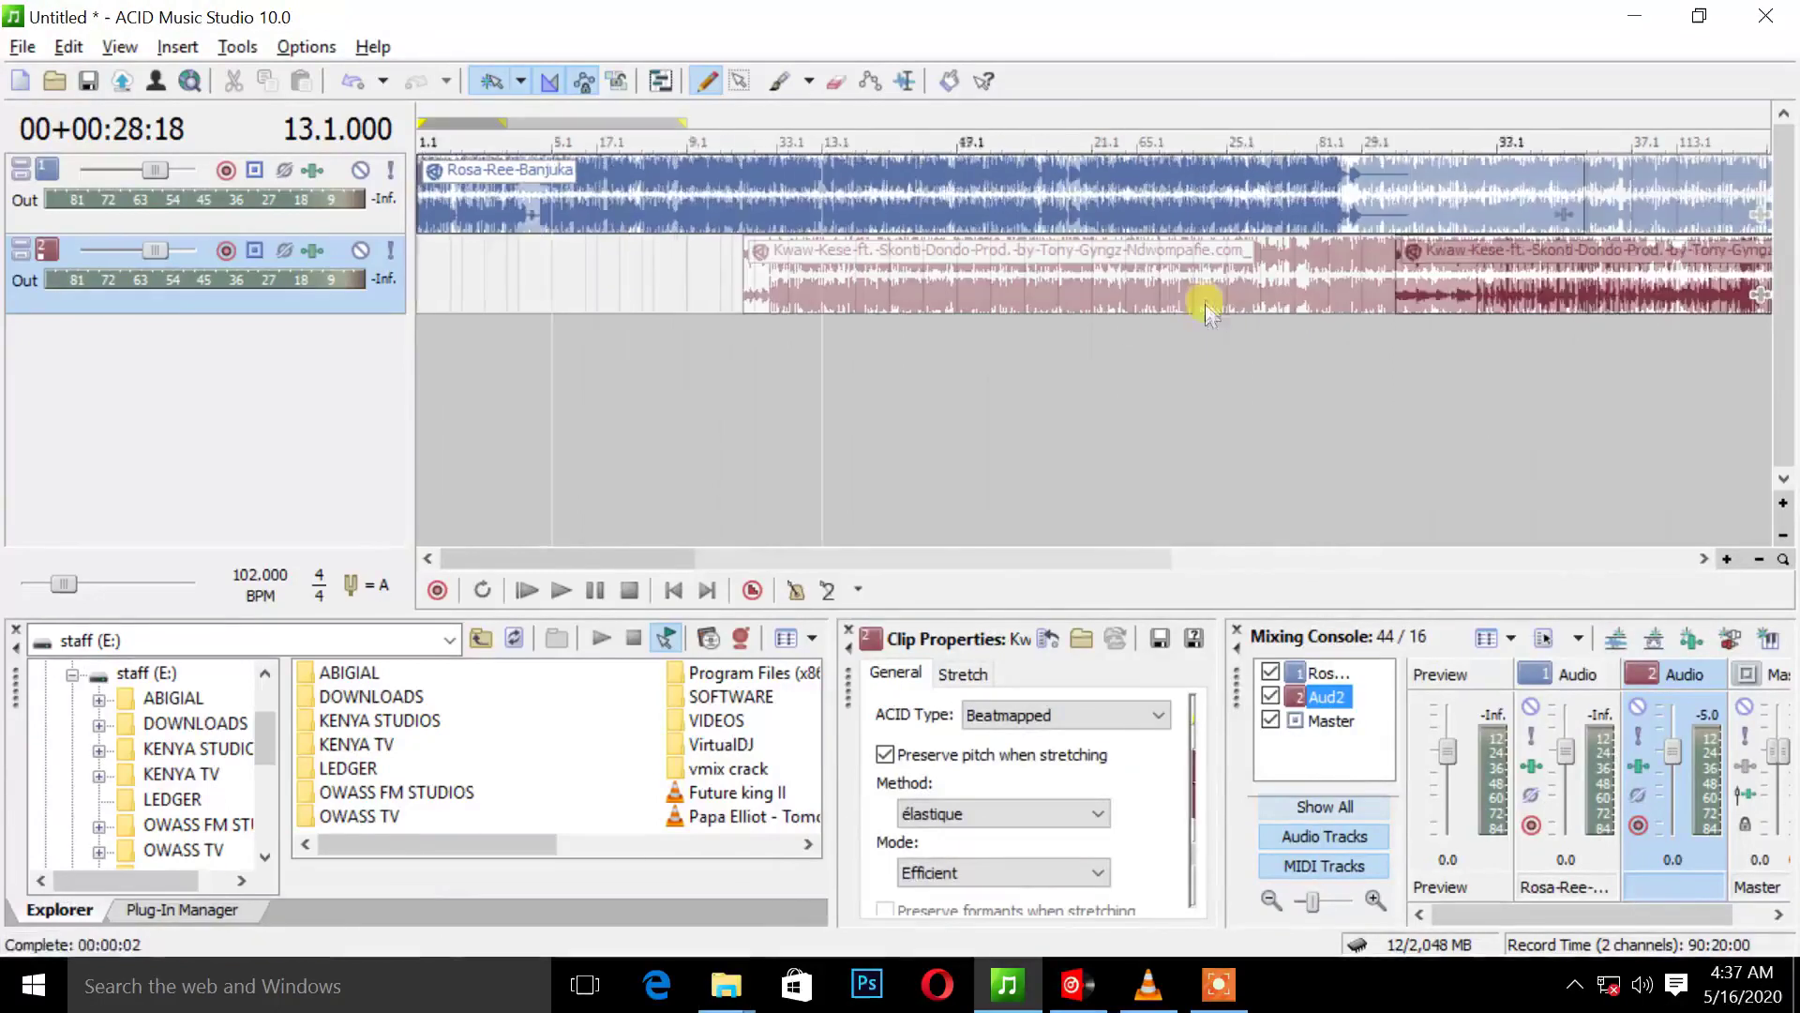
scroll(1147, 316, down, 2)
drag(741, 295, 1238, 289)
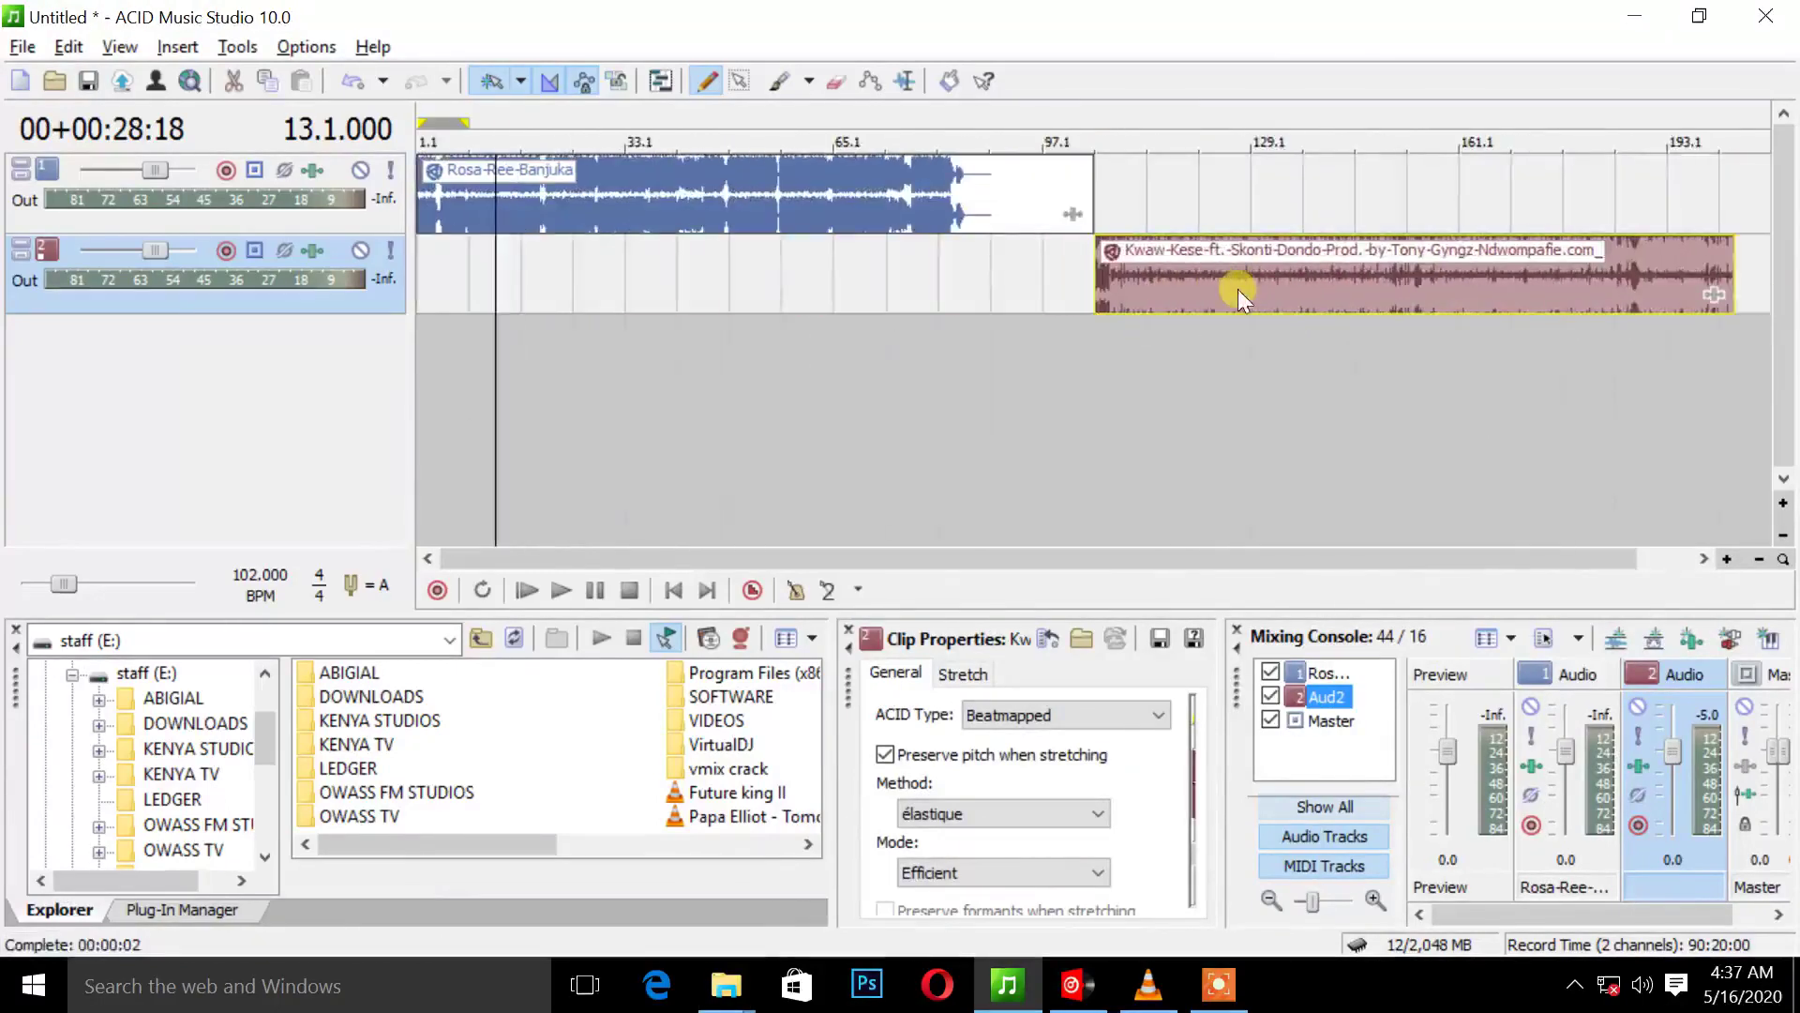
Play the Kwaw-Kese clip from measure 107.1 to hear its beat, and stop playback.
click(1093, 347)
scroll(1106, 347, up, 3)
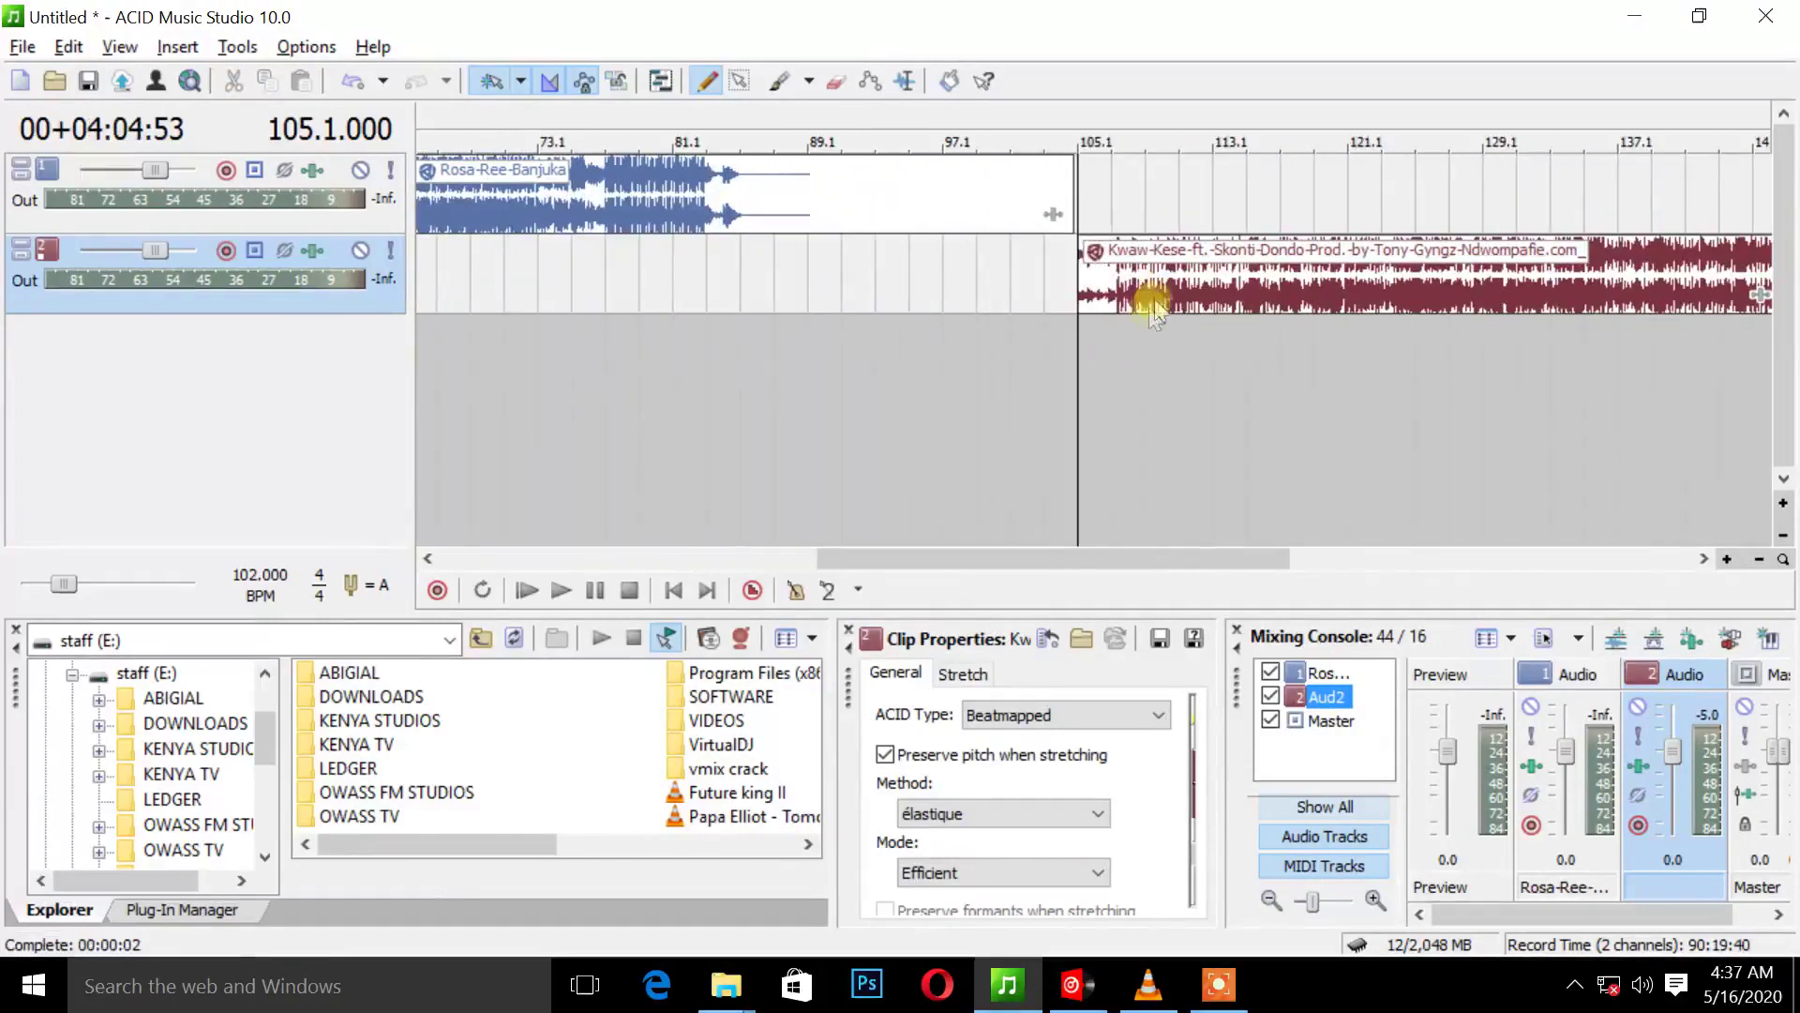
click(1105, 358)
key(space)
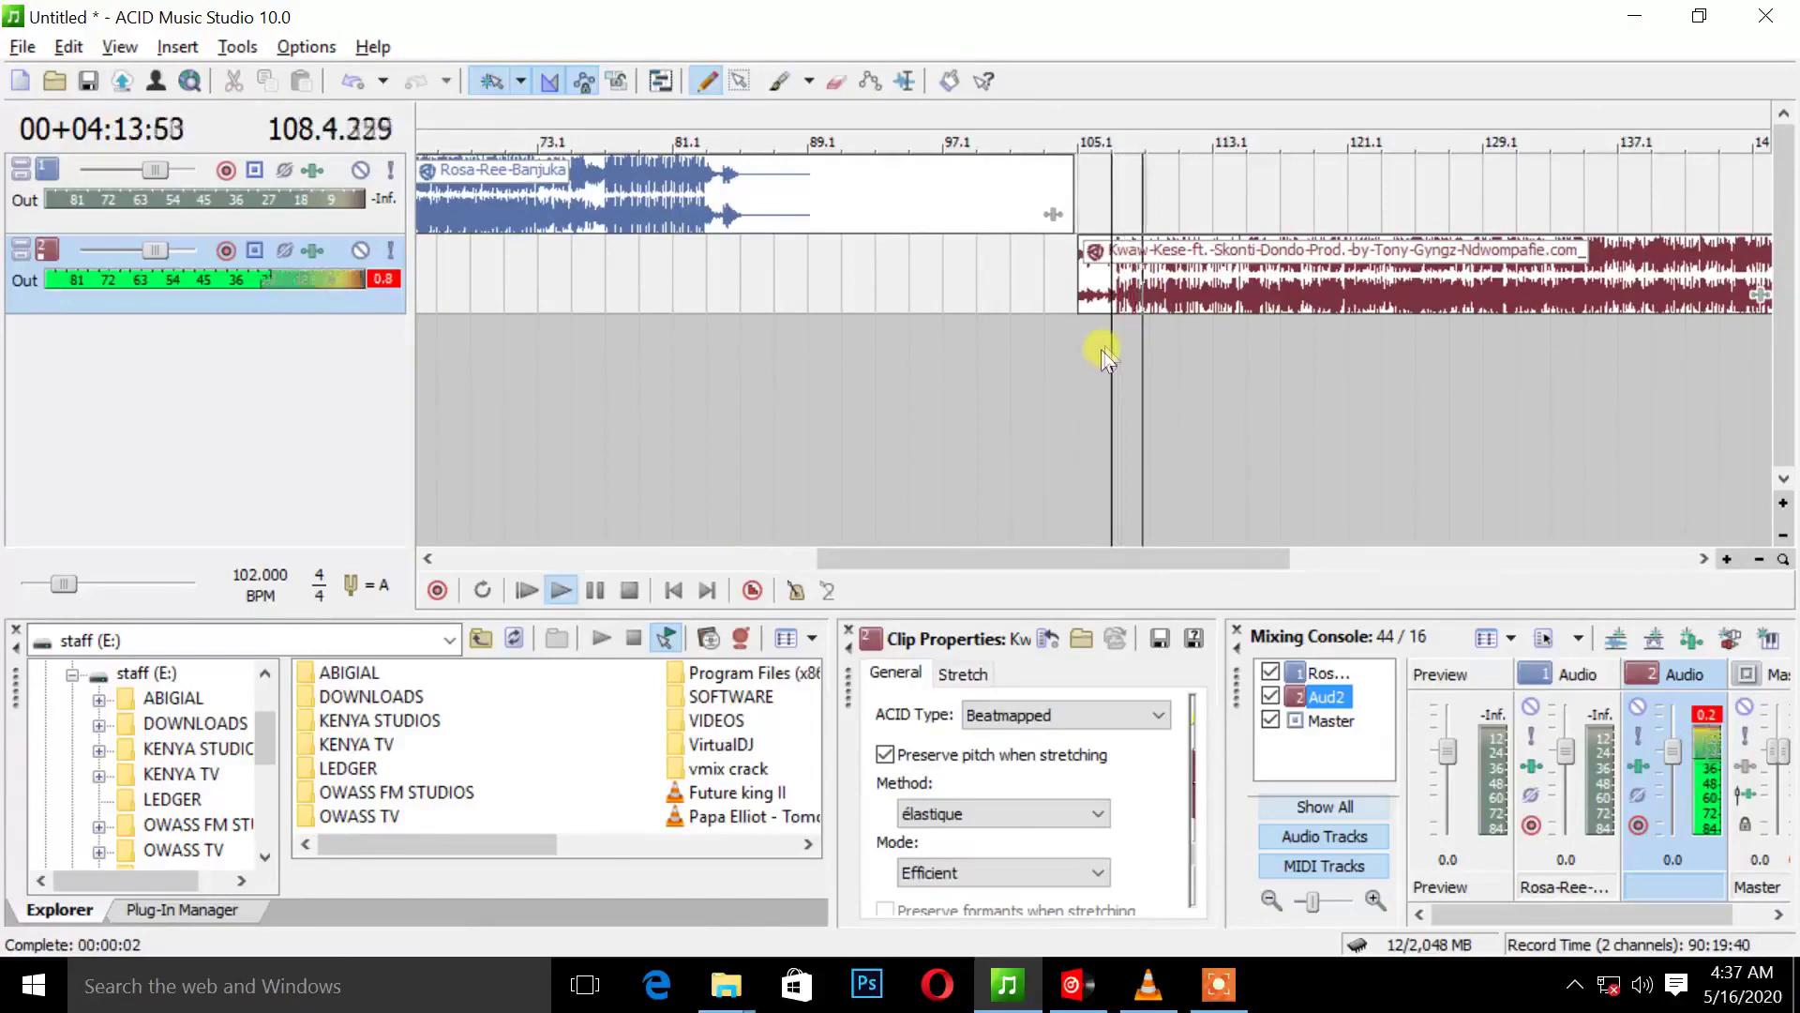
key(space)
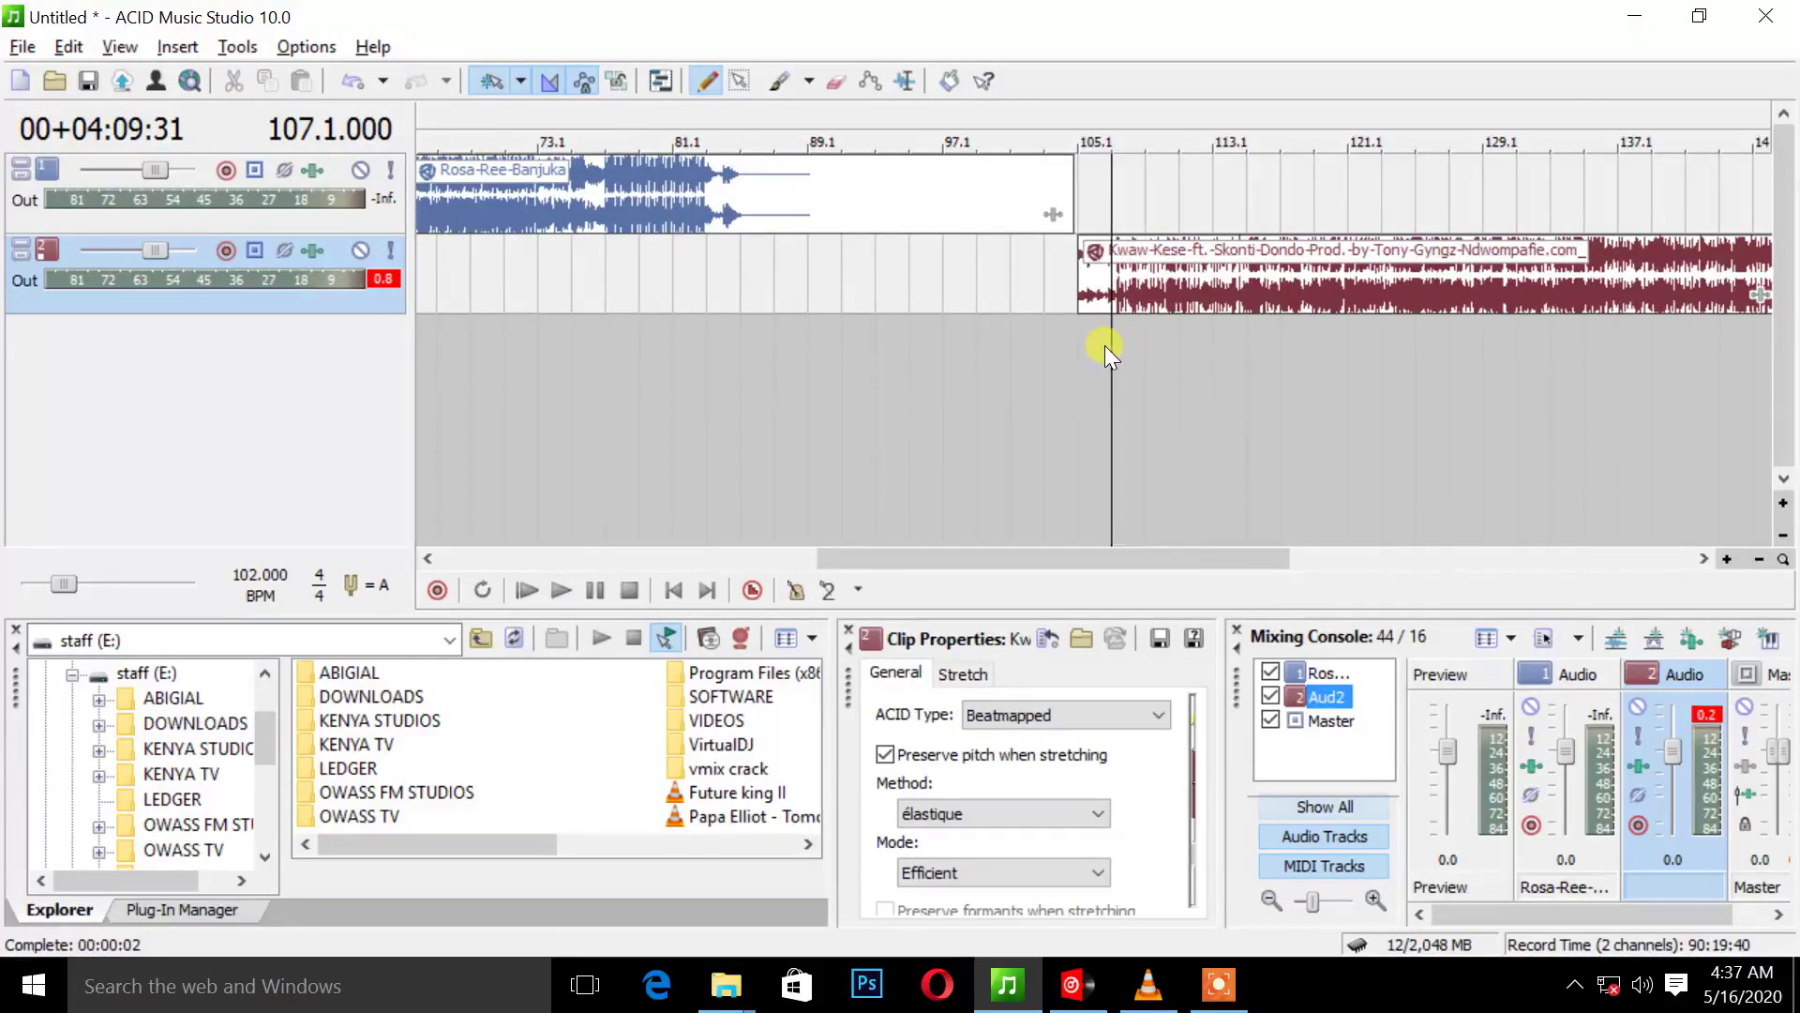
Set the initial tempo of the Kwaw-Kese clip to 100 BPM in its stretch properties.
click(1171, 283)
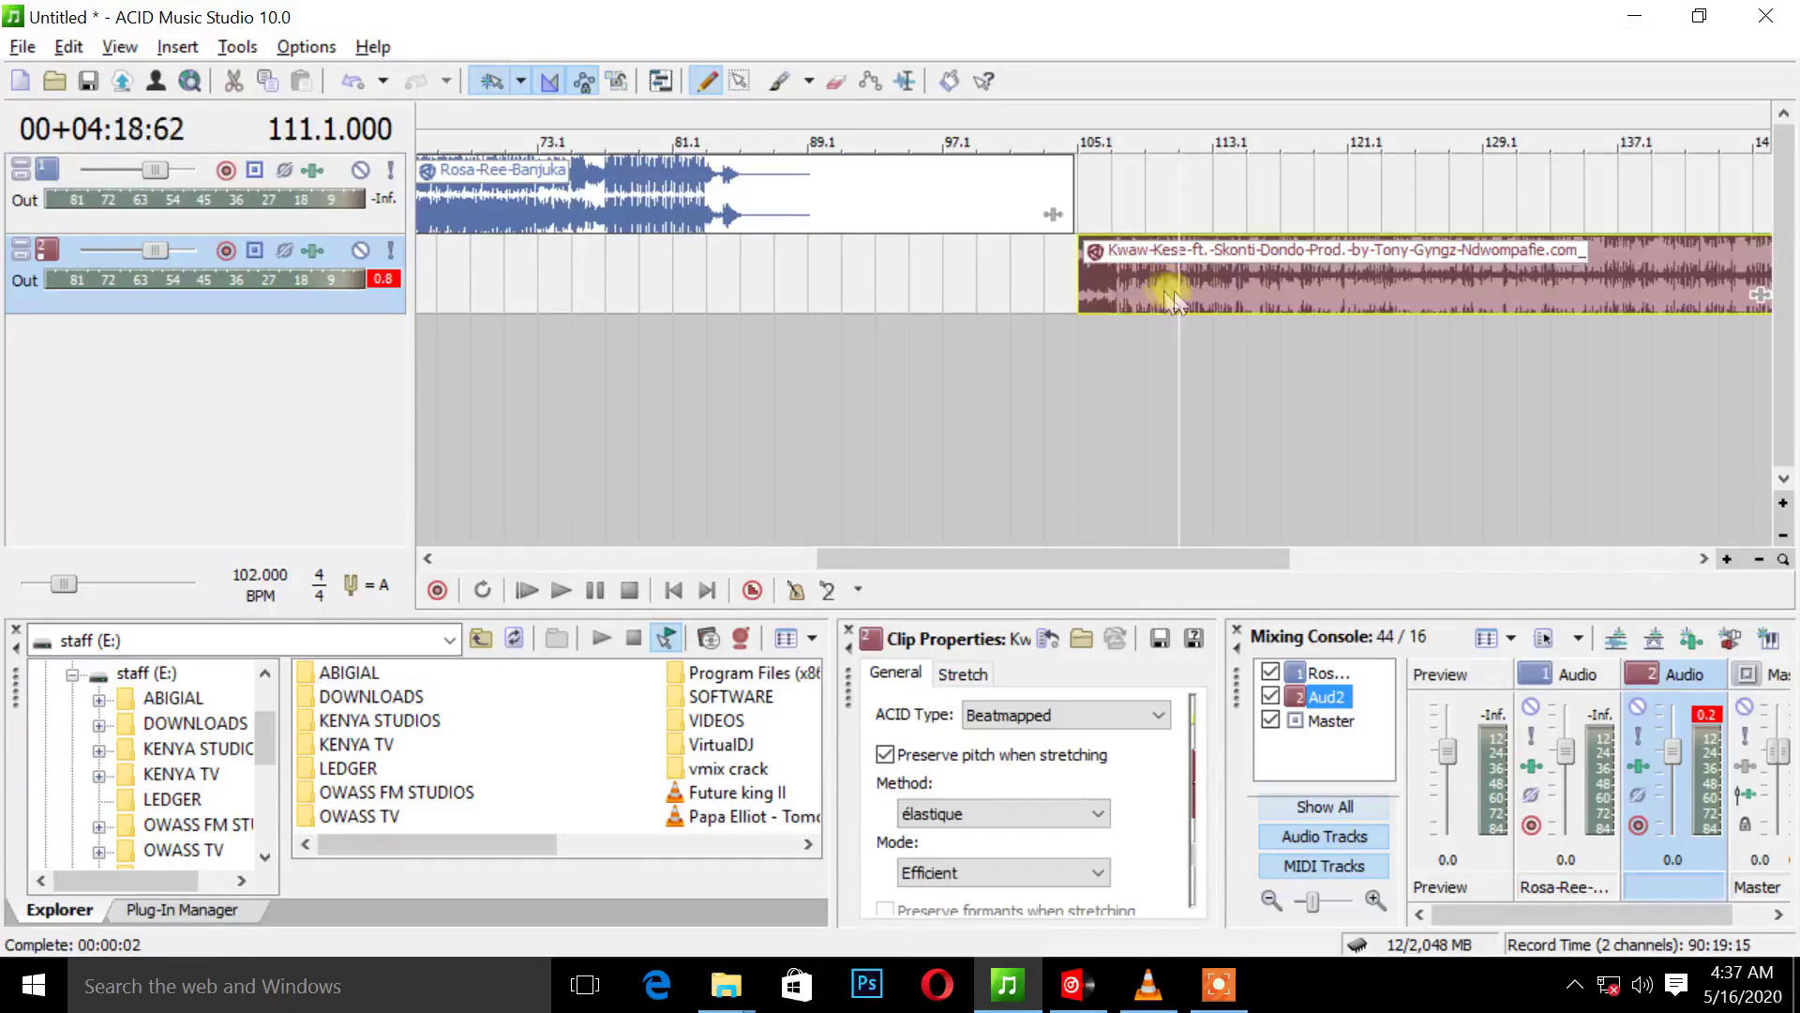
click(1222, 278)
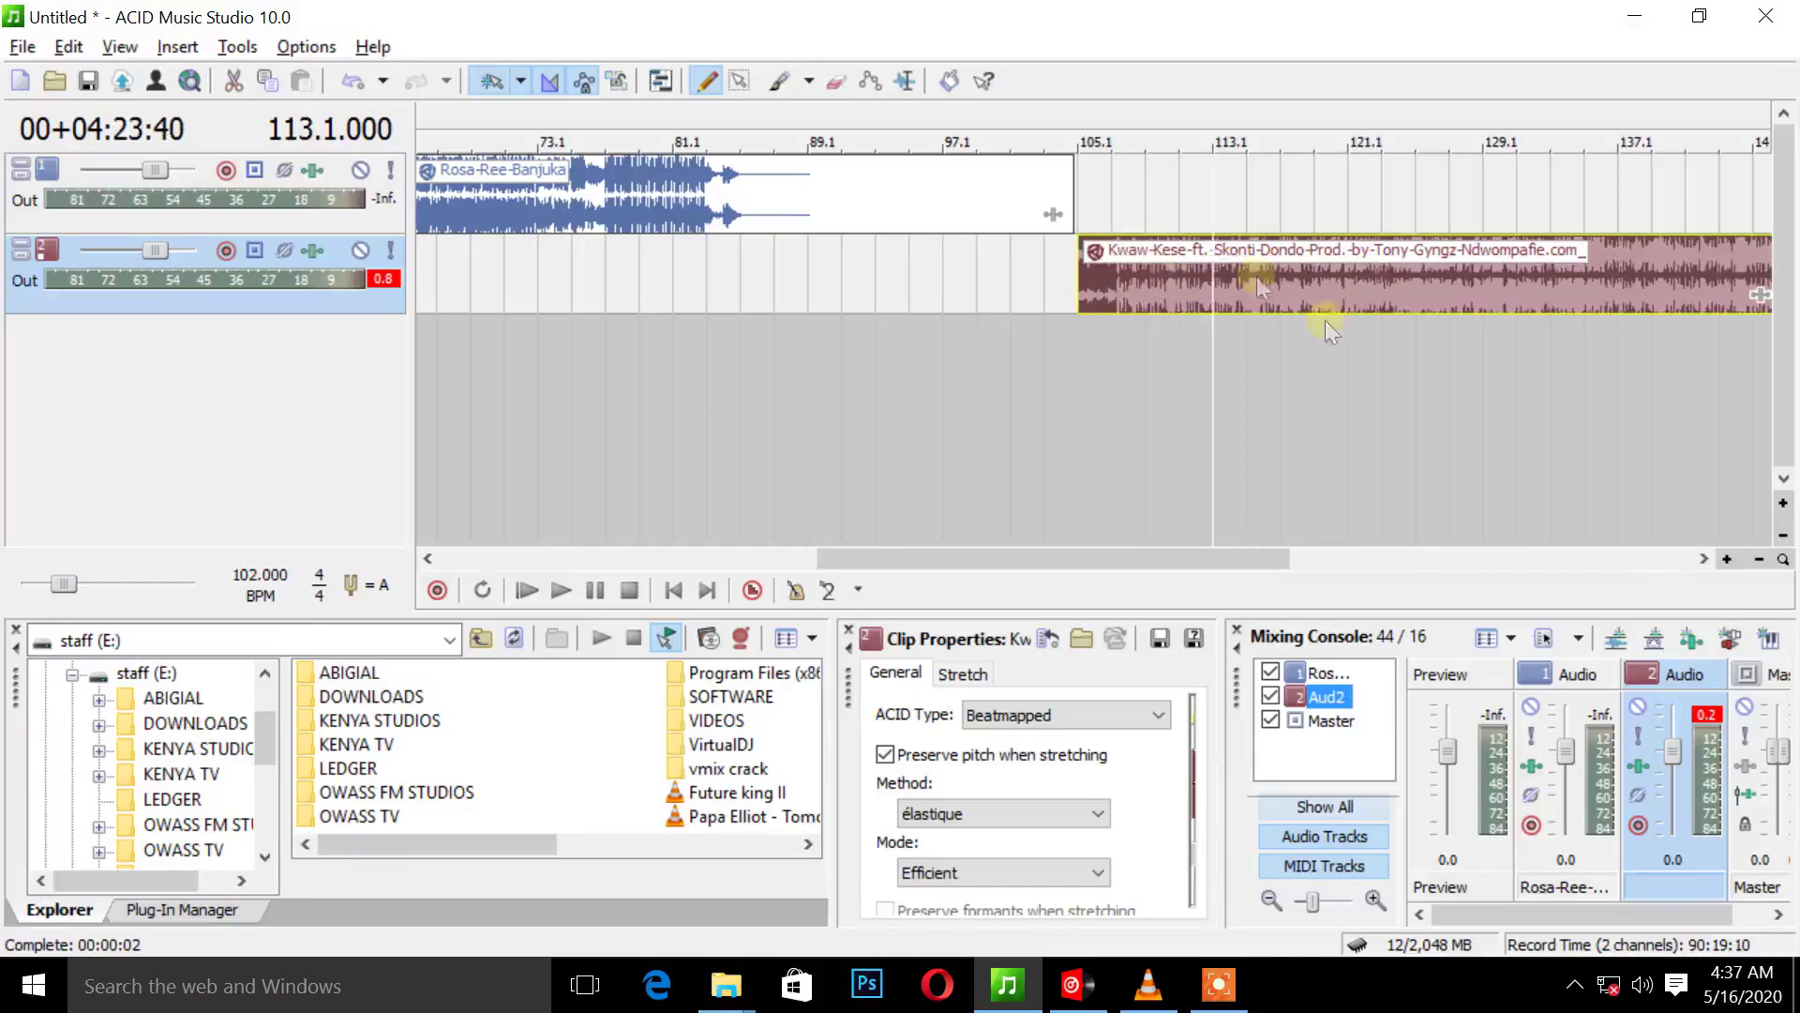
click(952, 677)
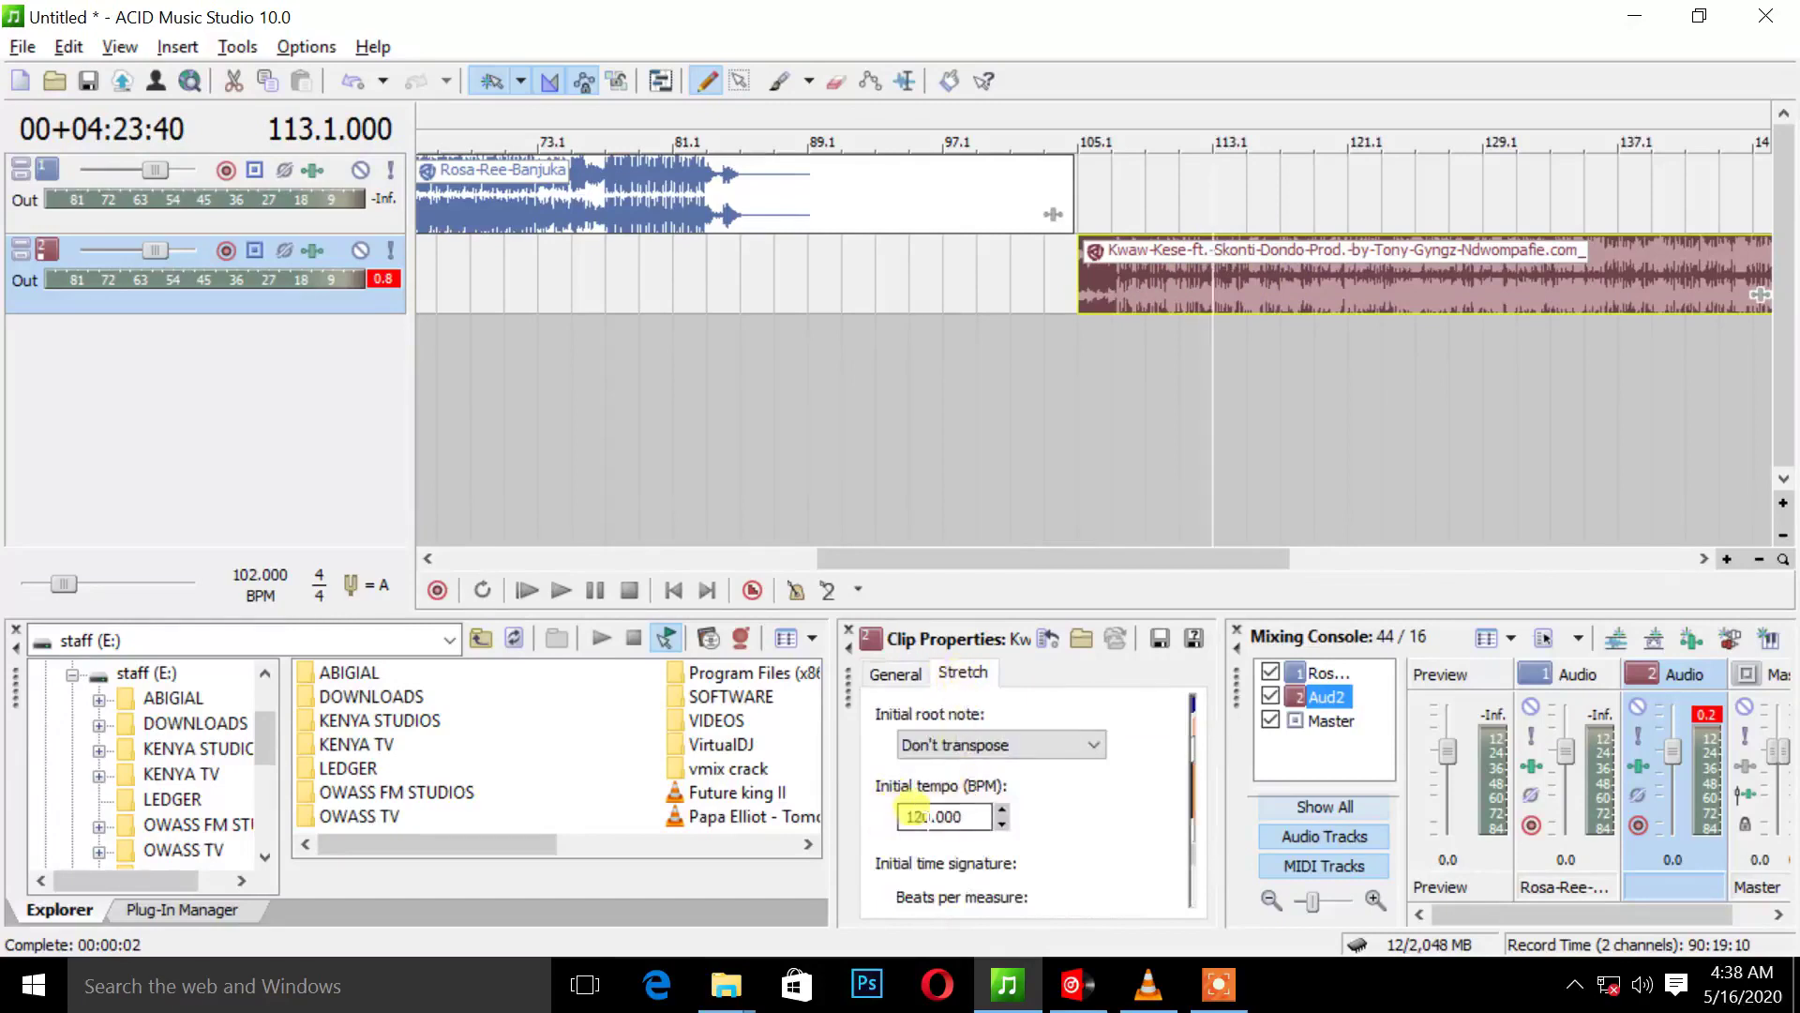
click(247, 572)
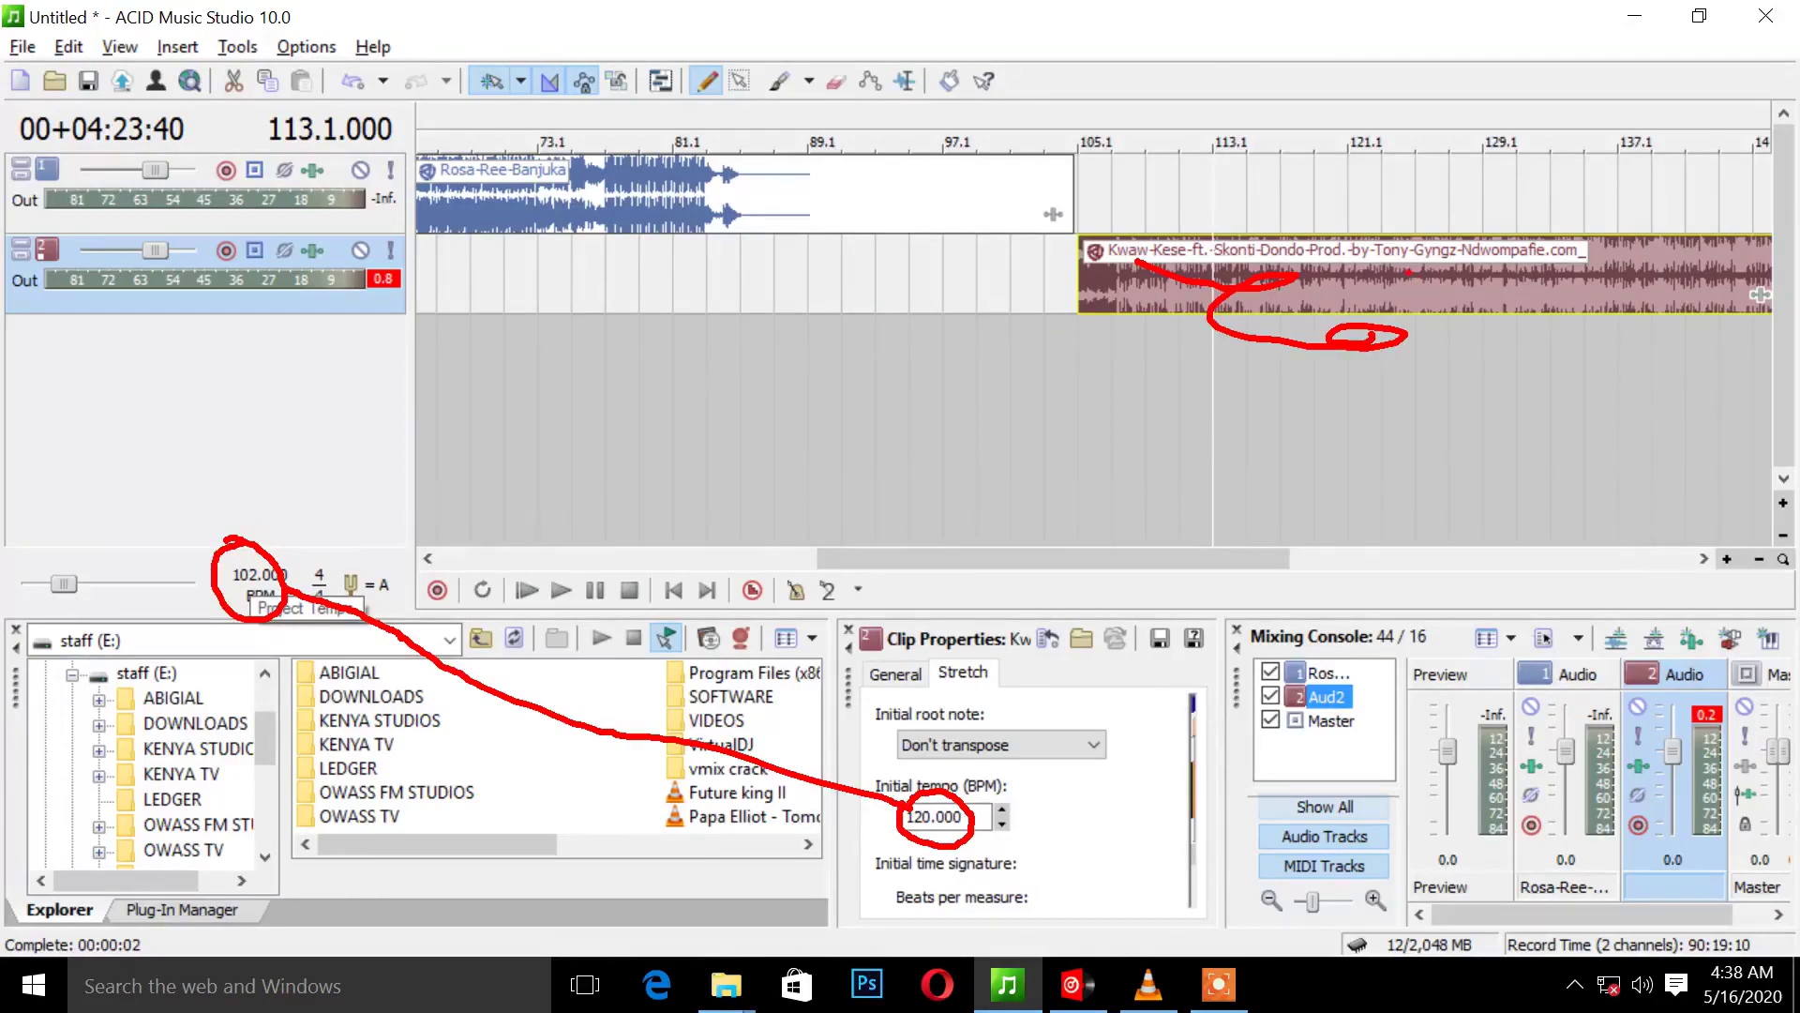
key(Escape)
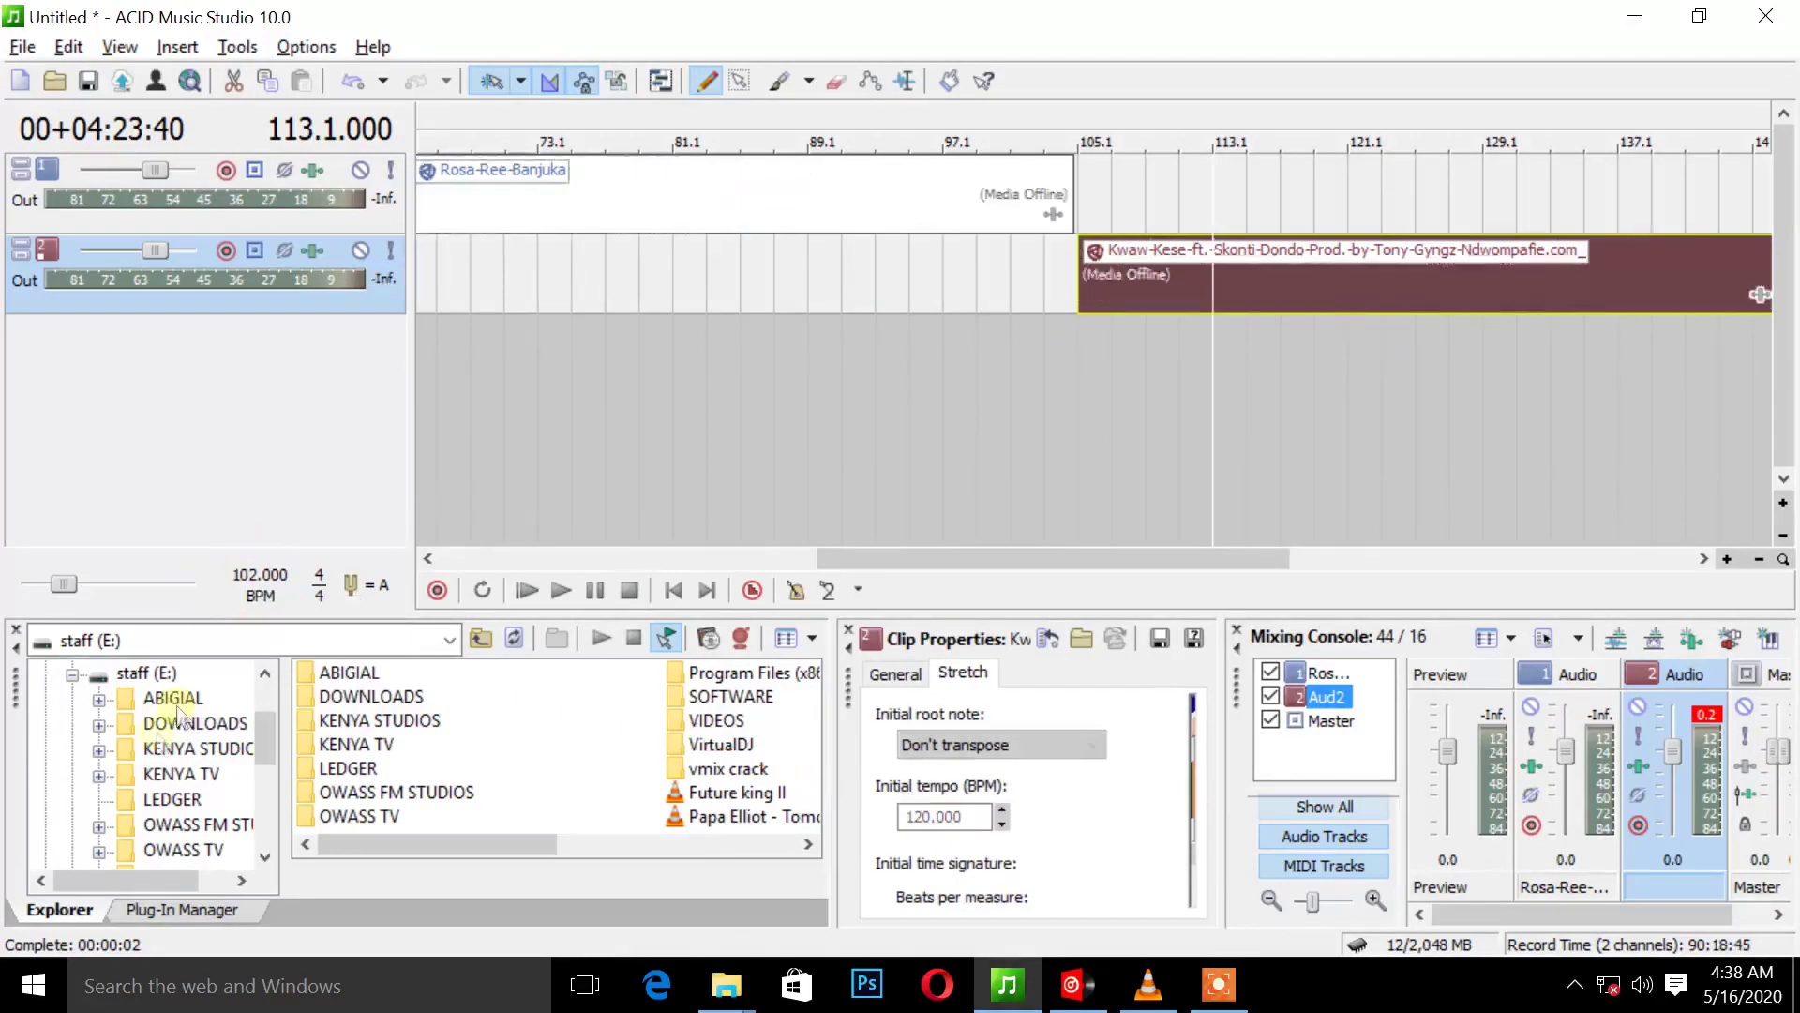
double_click(954, 815)
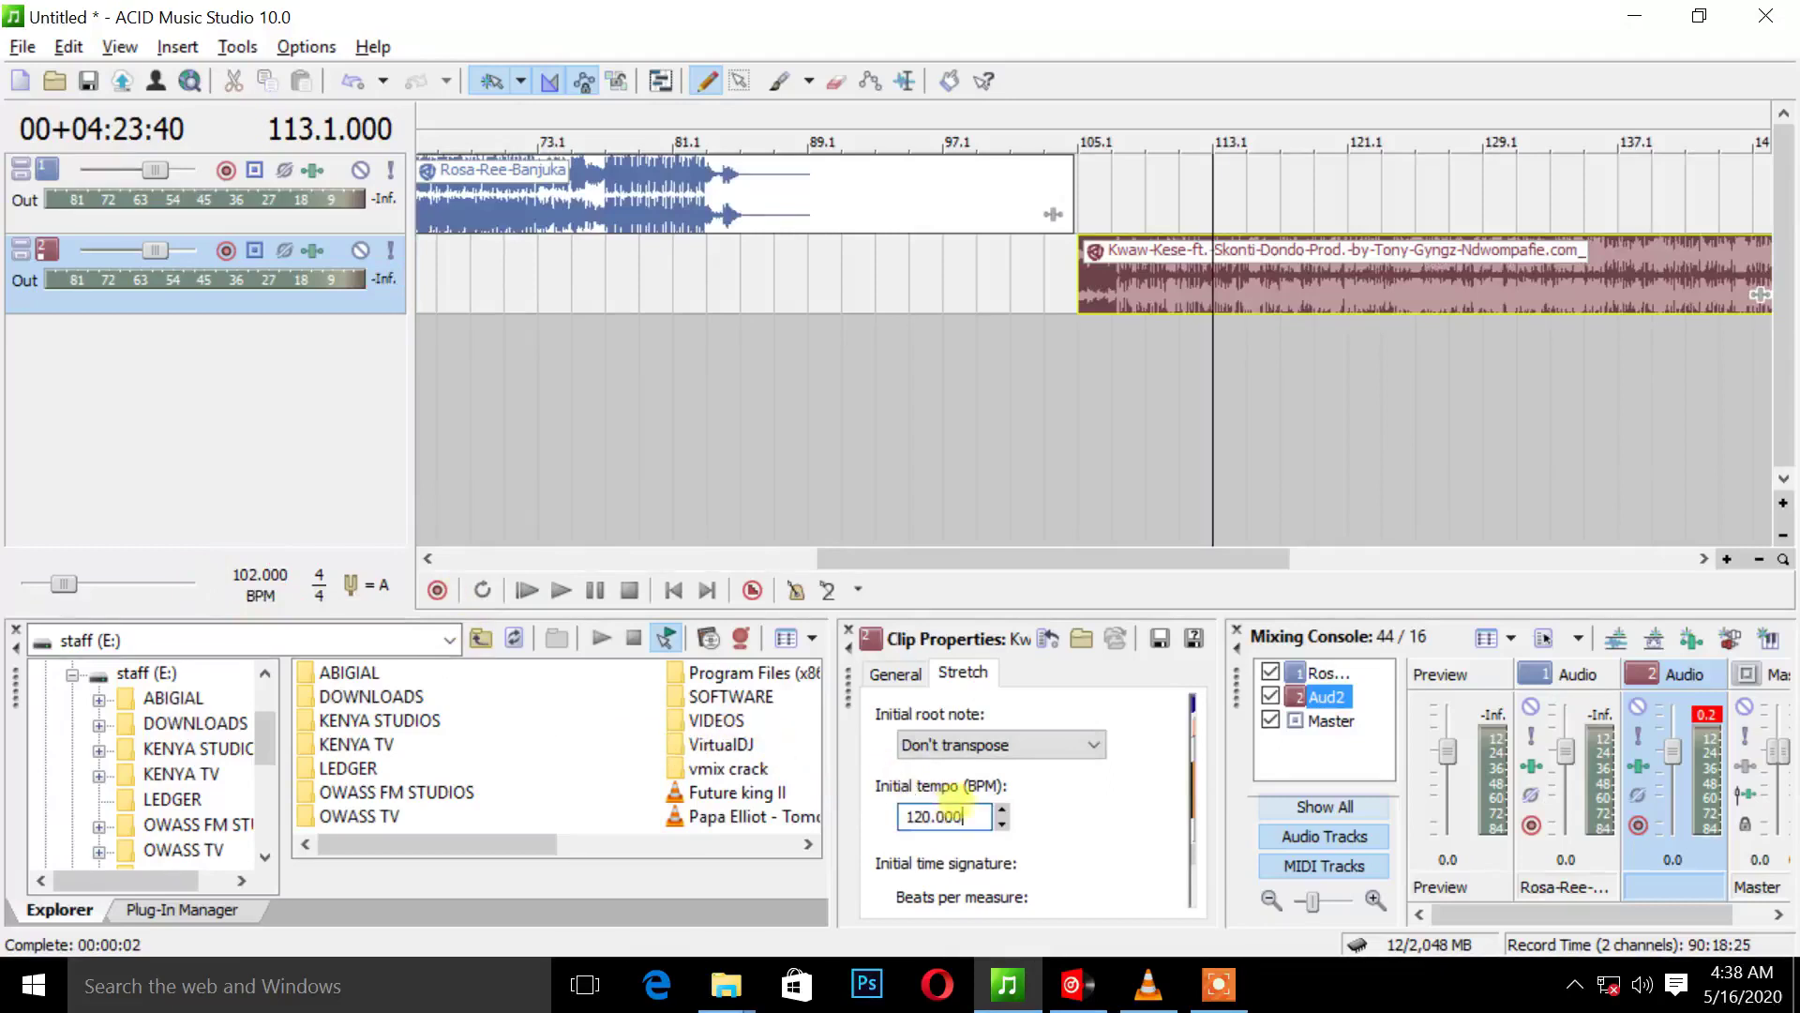
text(1)
click(881, 674)
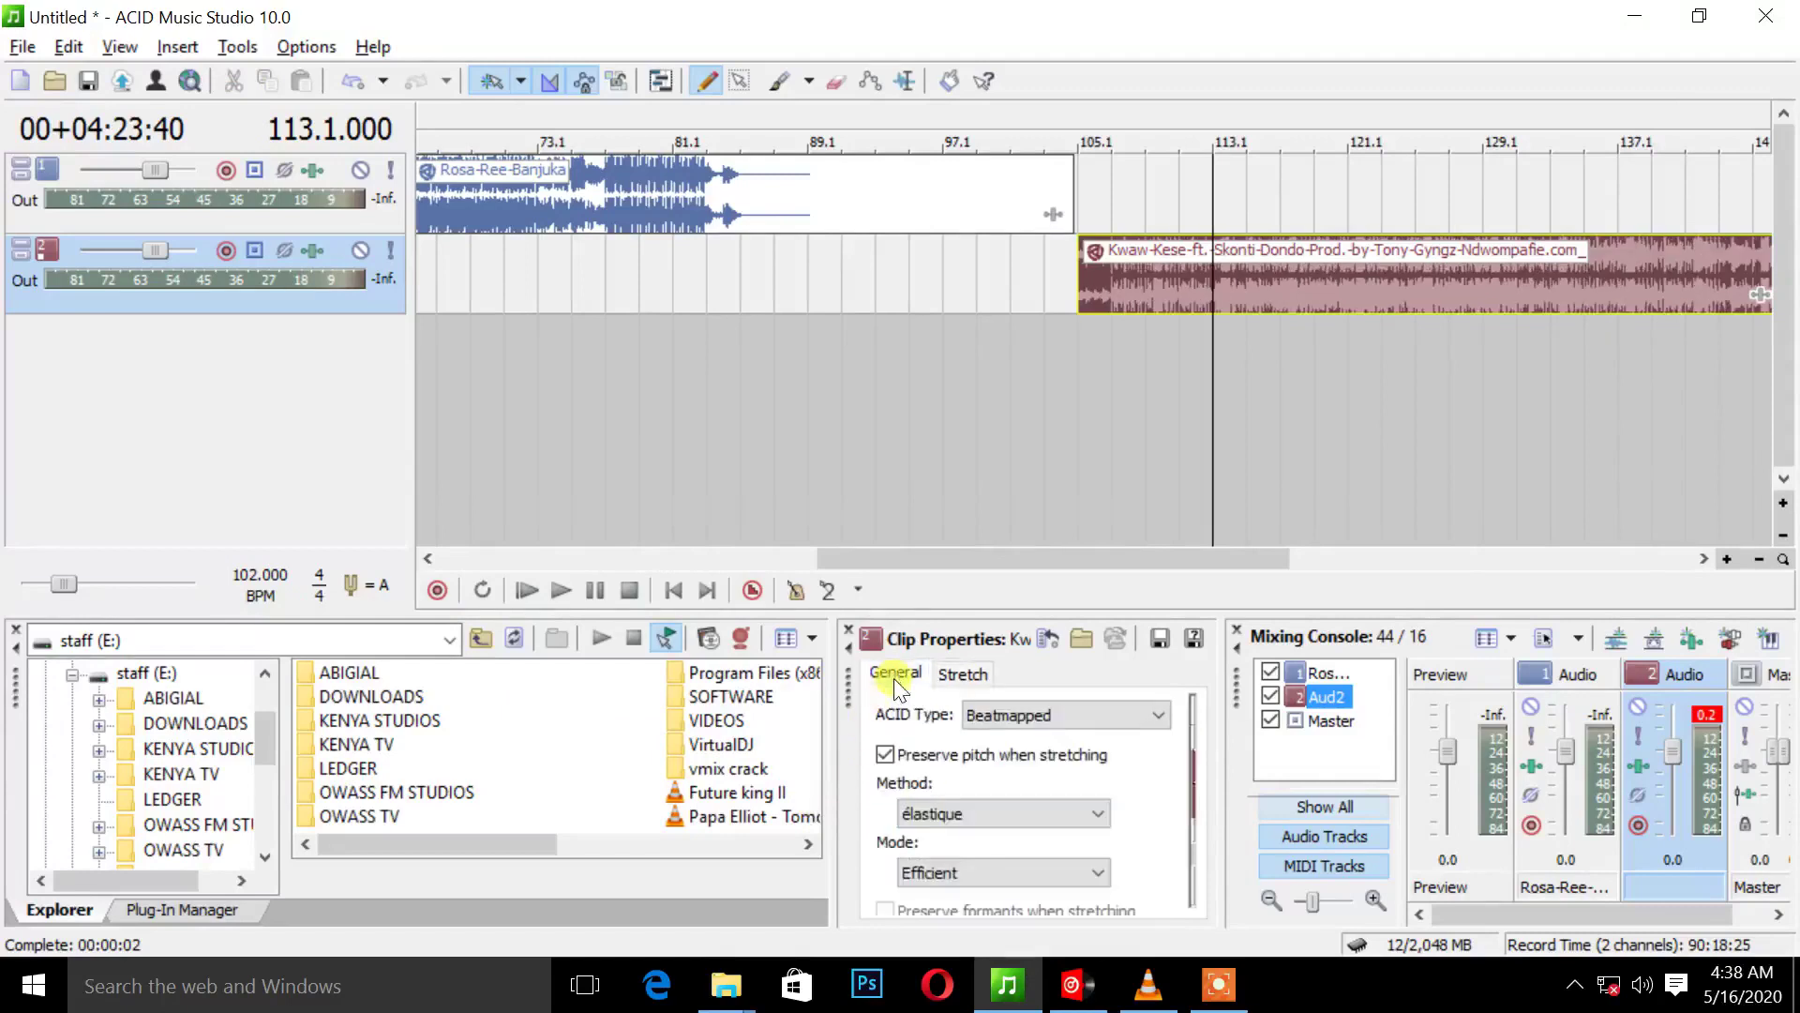
Recheck the Kwaw-Kese clip's initial tempo and compare it with the project tempo.
click(1084, 373)
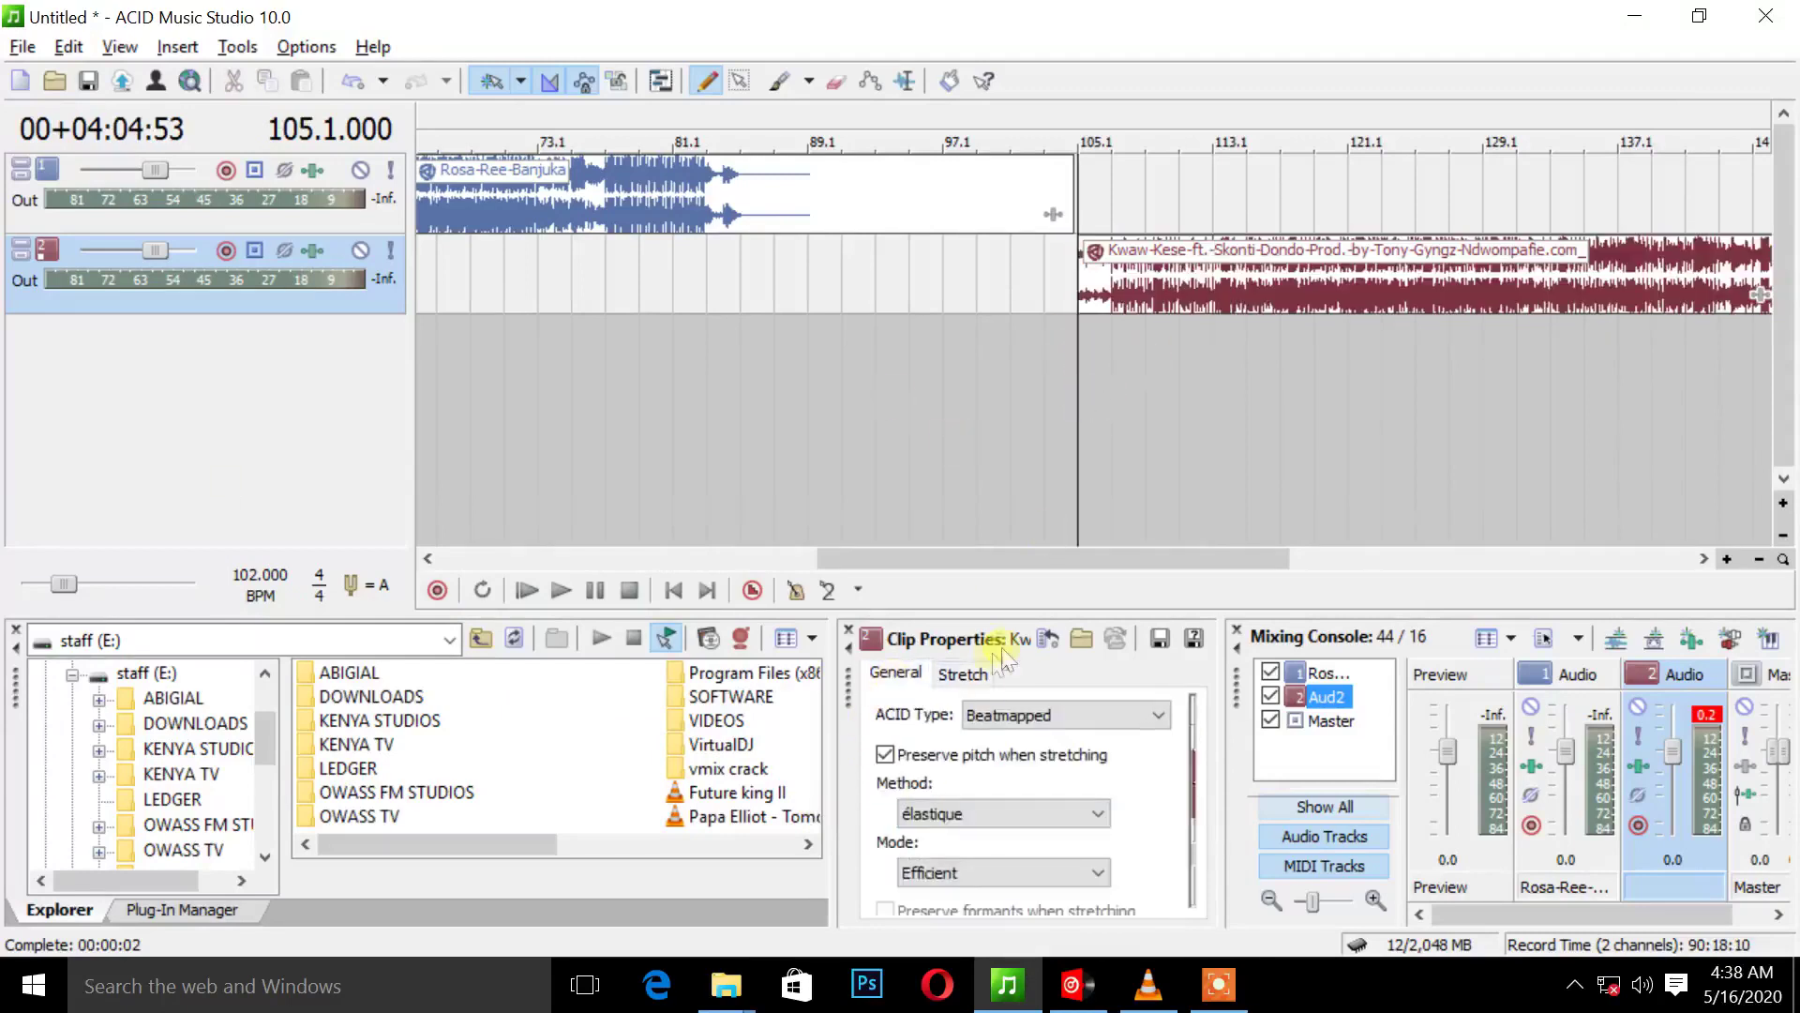
click(966, 674)
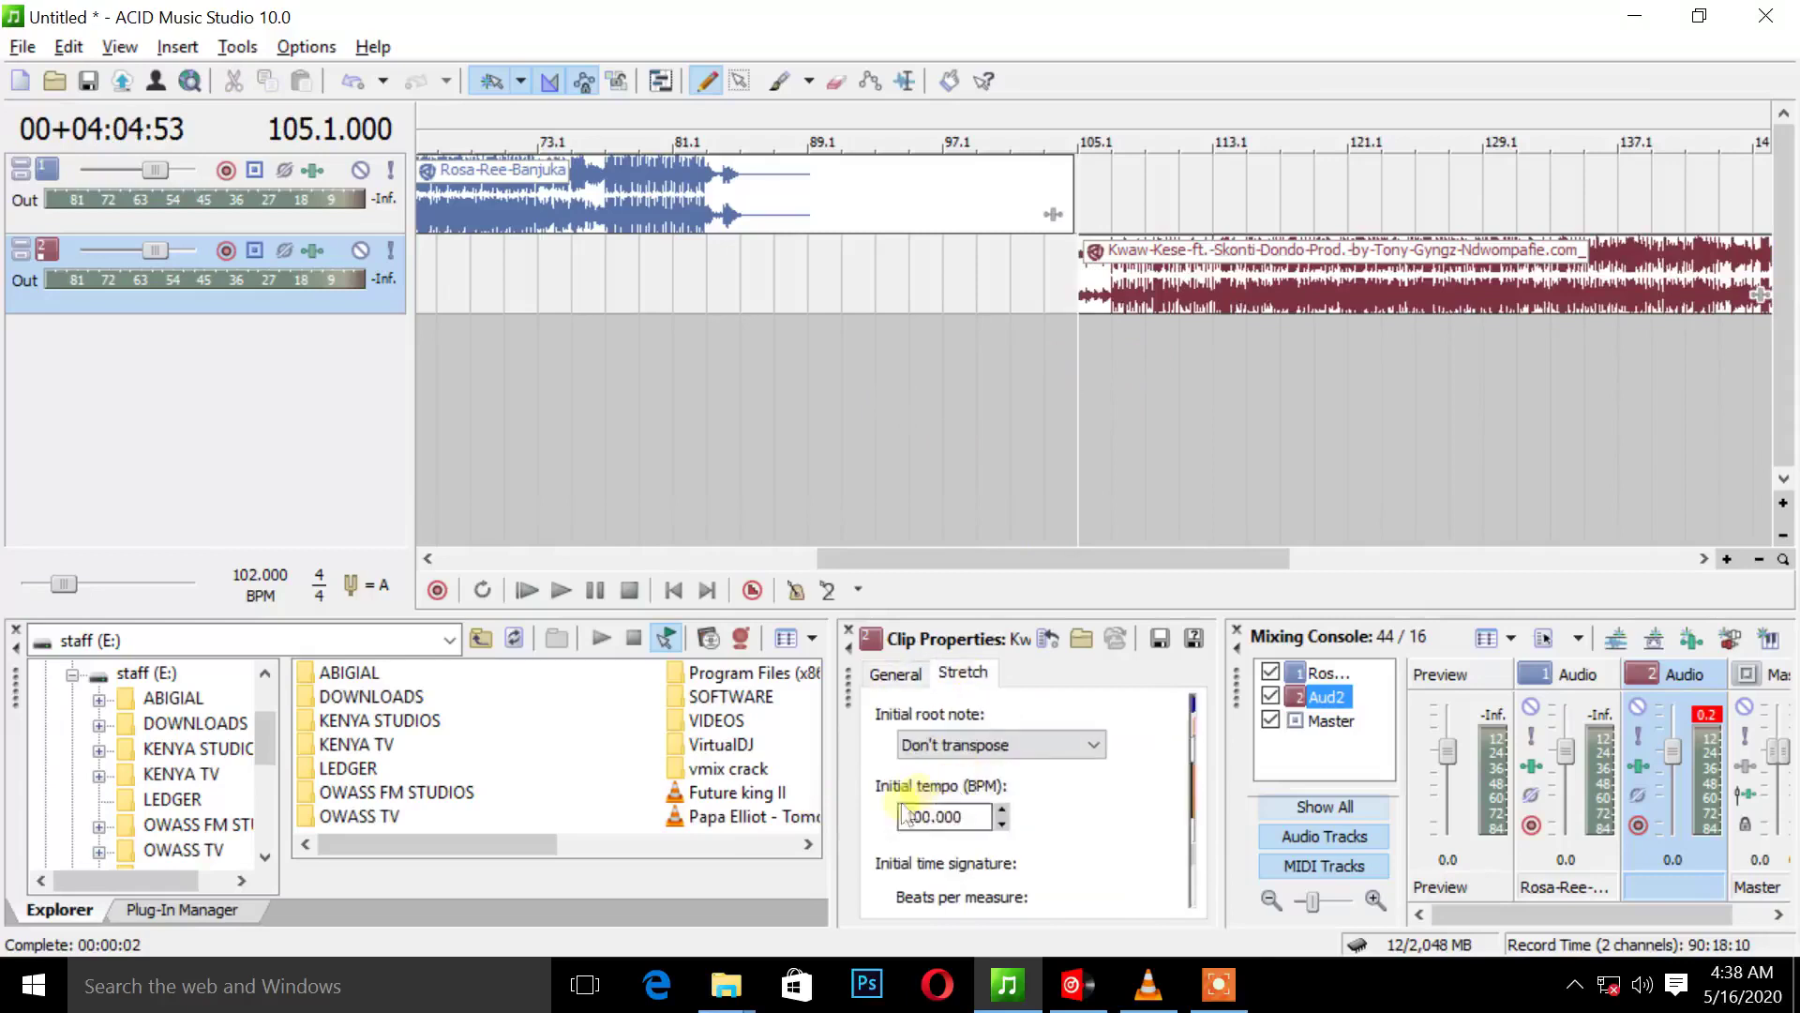
click(943, 826)
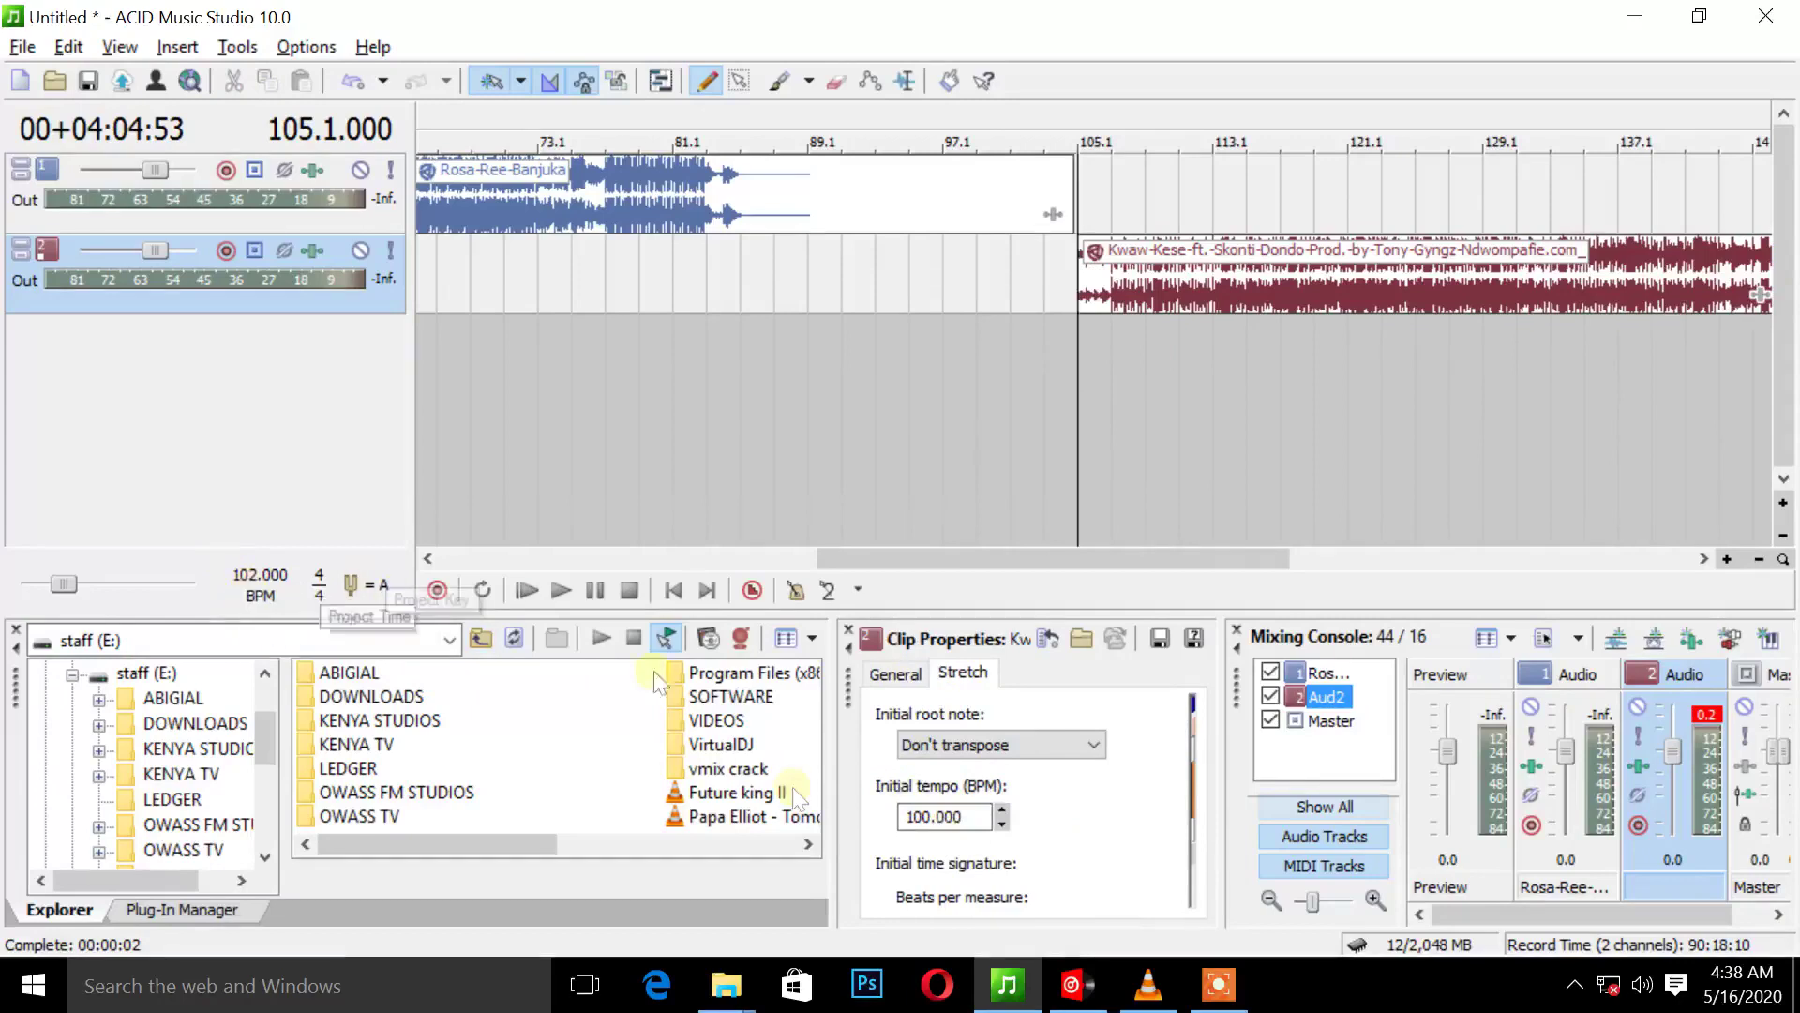
click(889, 674)
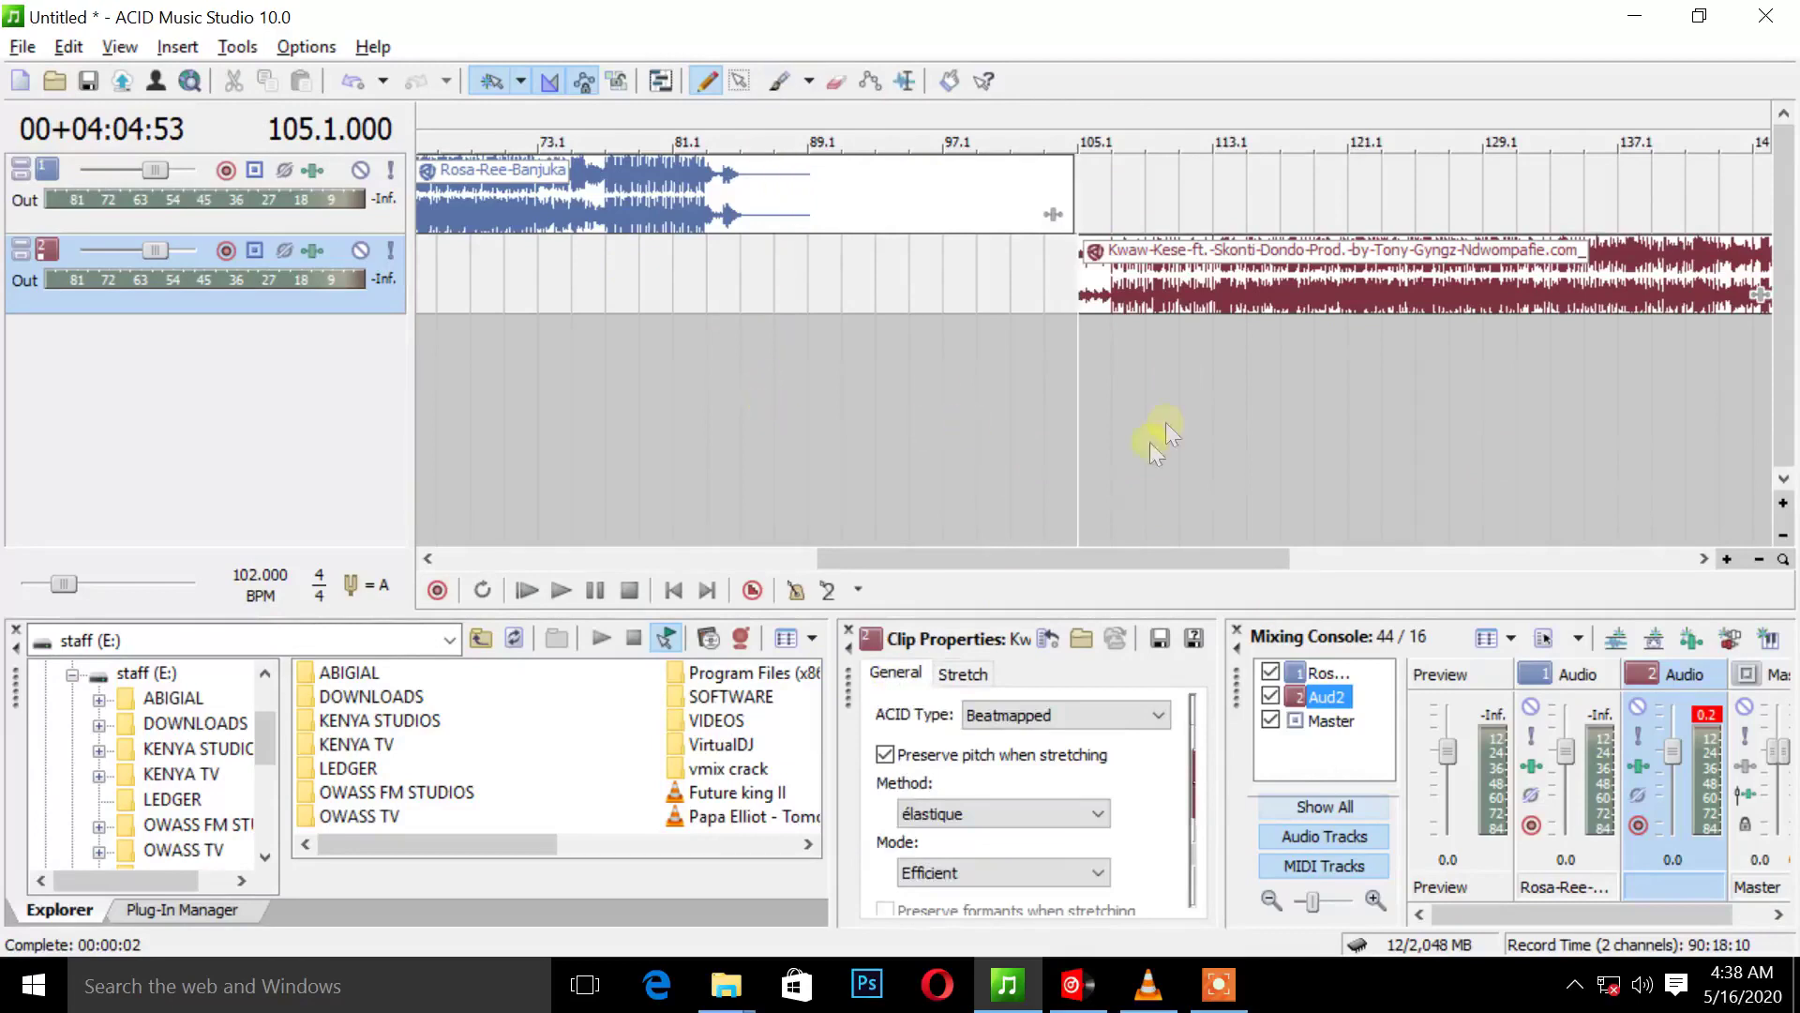
Play the retimed Kwaw-Kese clip from measure 107.1 to check its beat, and stop playback.
mouse_move(1310, 386)
mouse_down()
mouse_move(945, 282)
mouse_move(1220, 214)
mouse_move(1211, 425)
mouse_up()
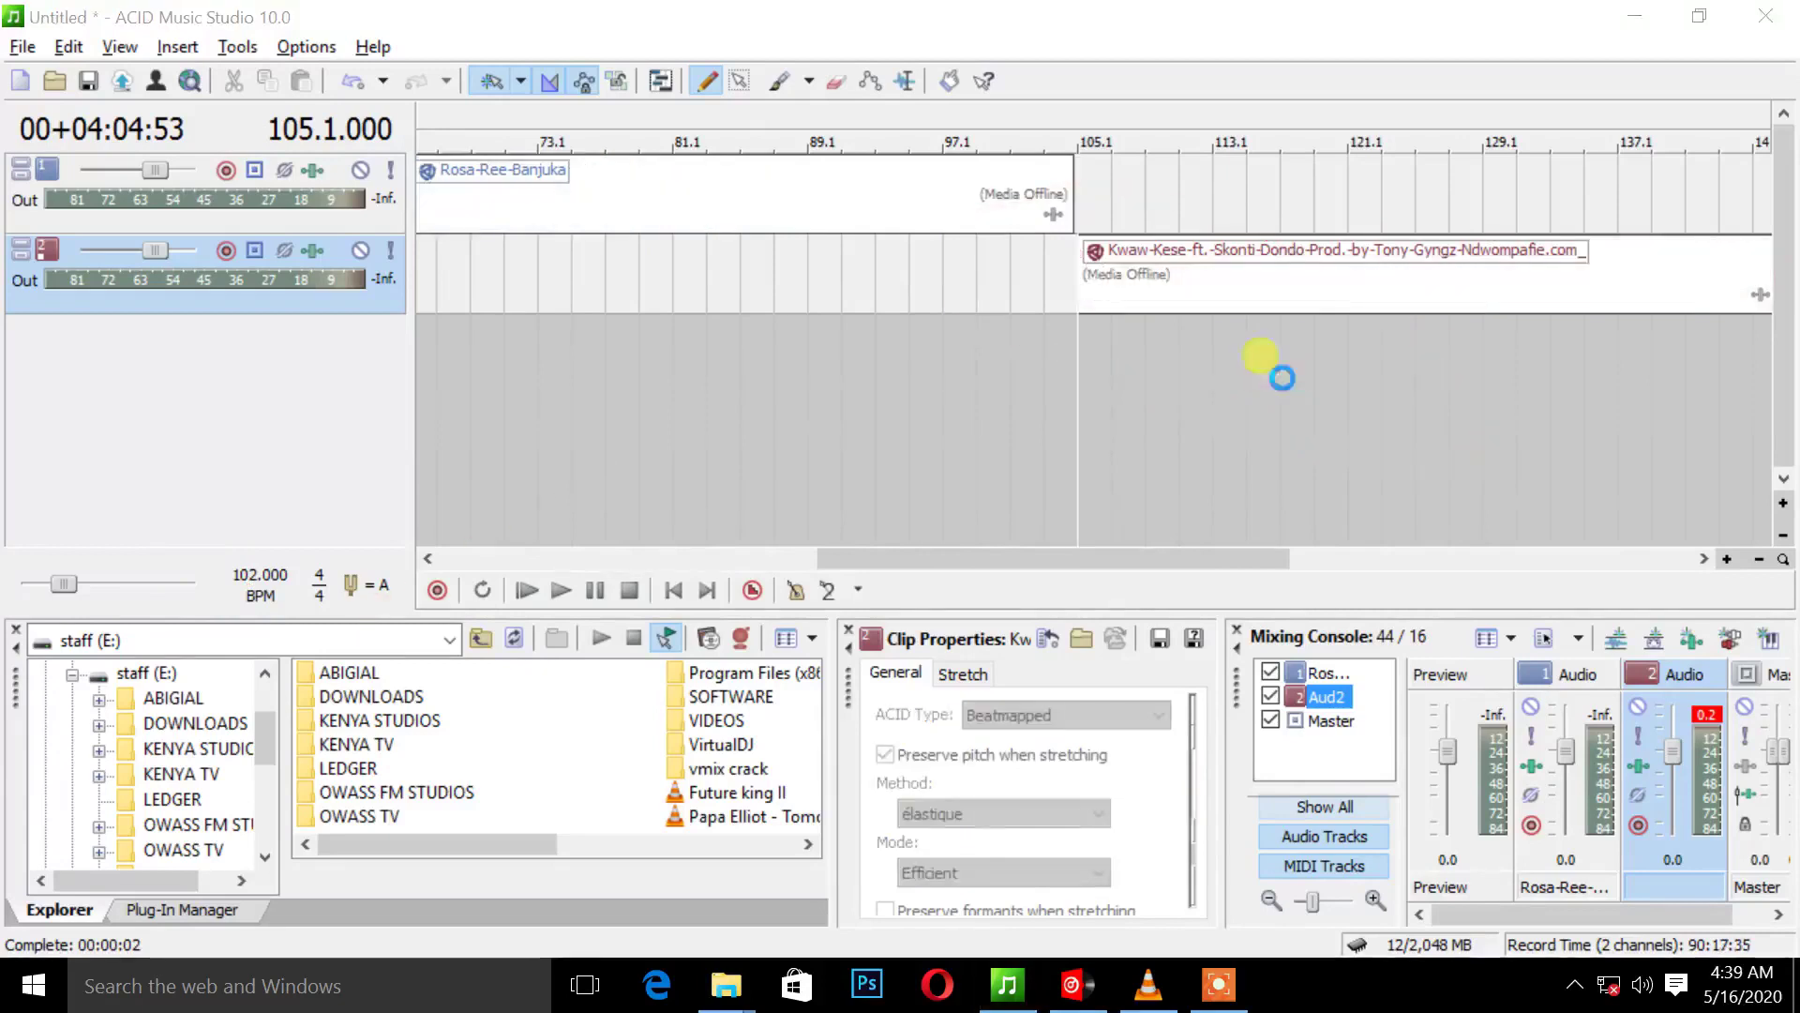
click(1259, 297)
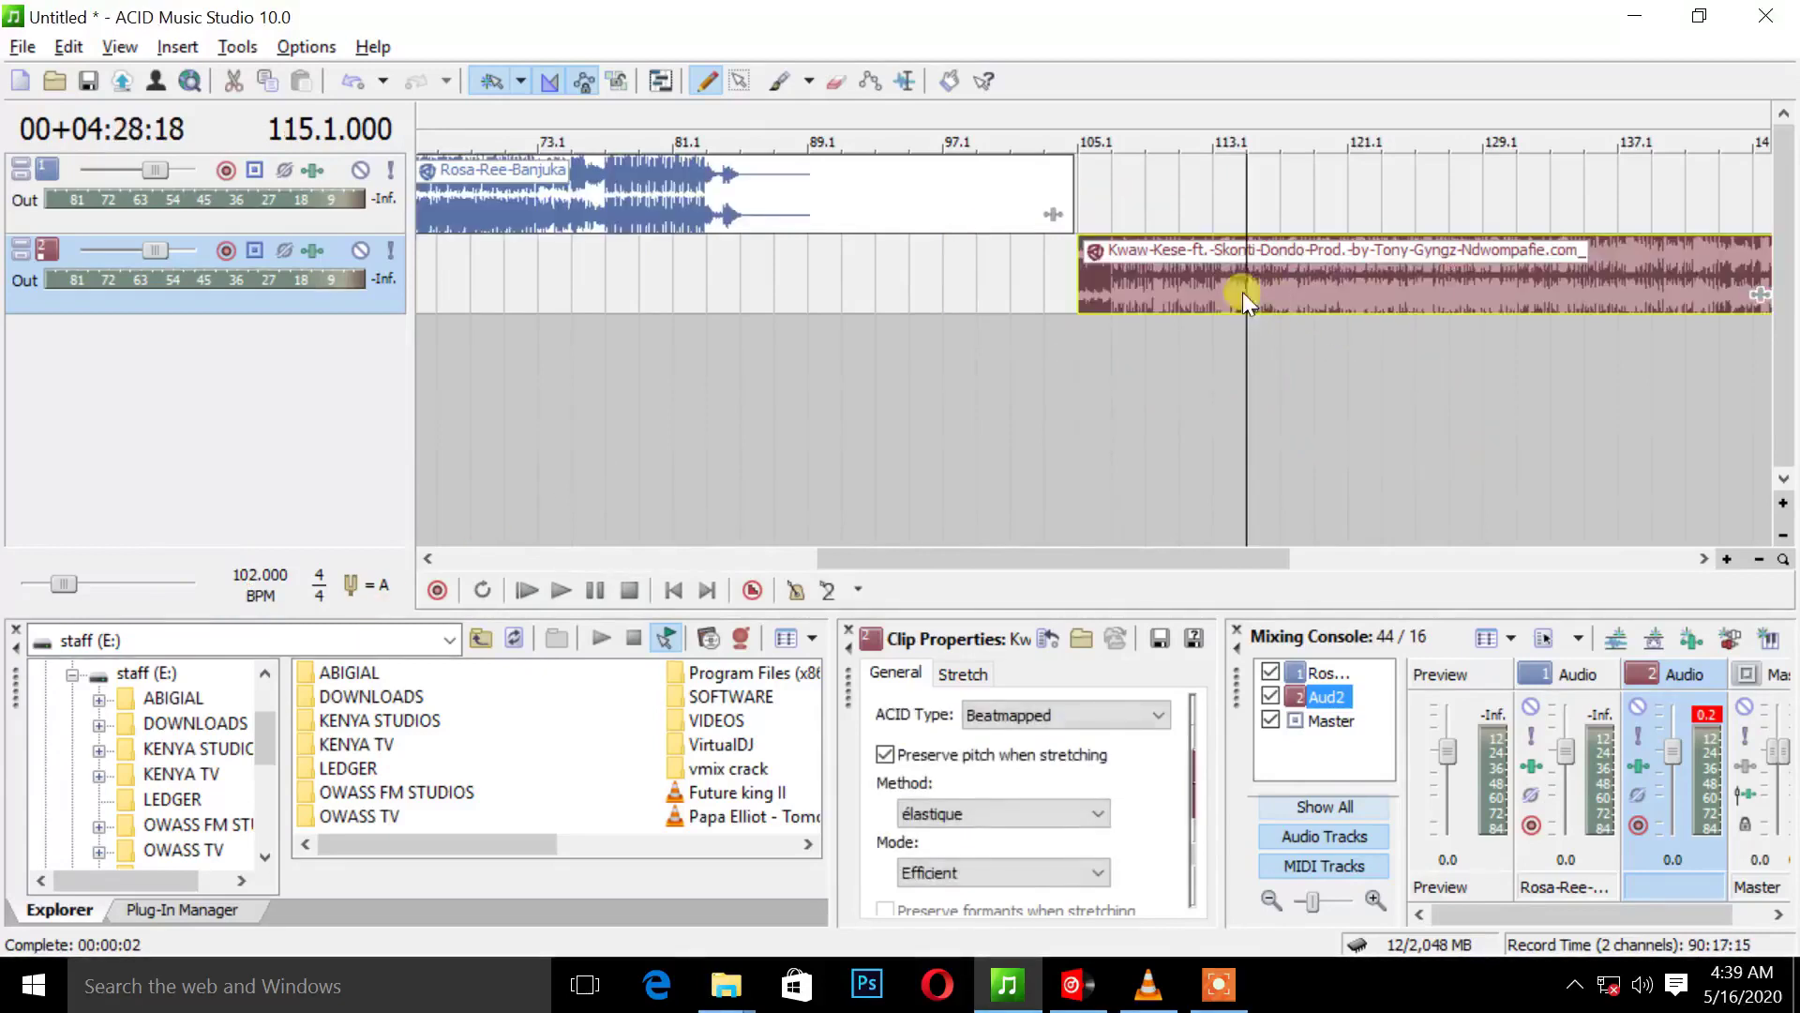
click(1113, 324)
key(space)
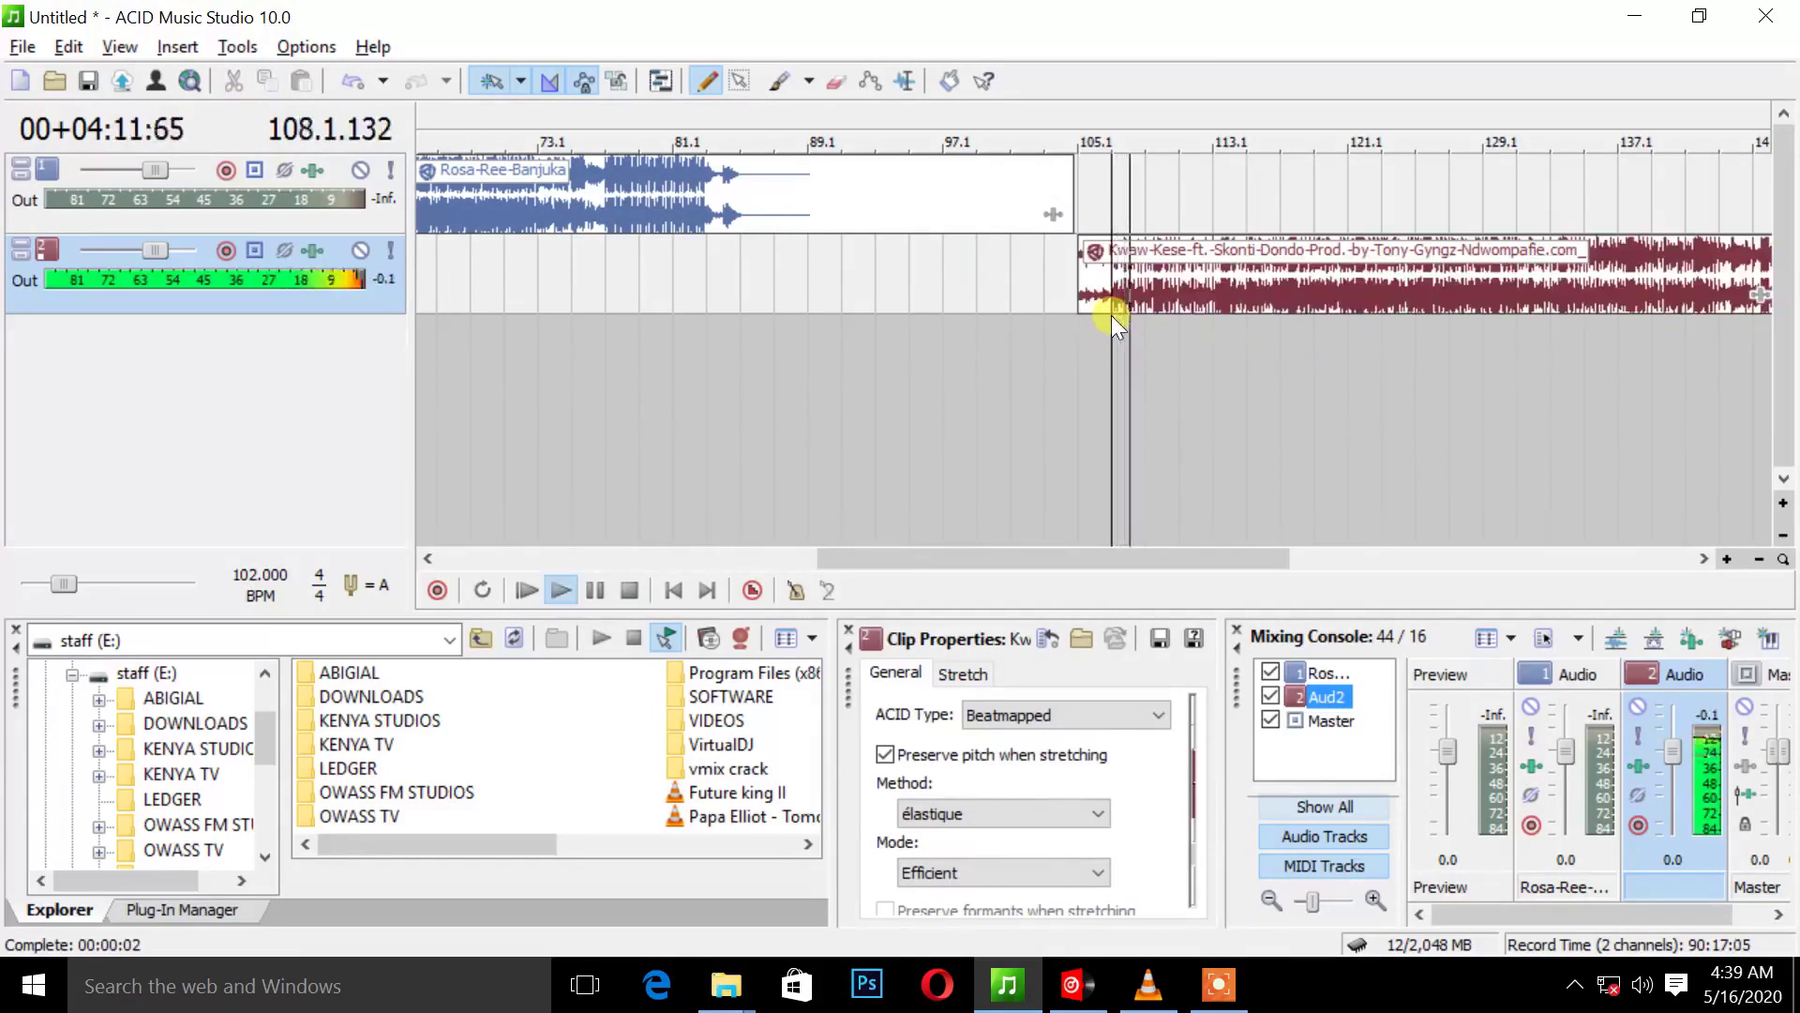
key(space)
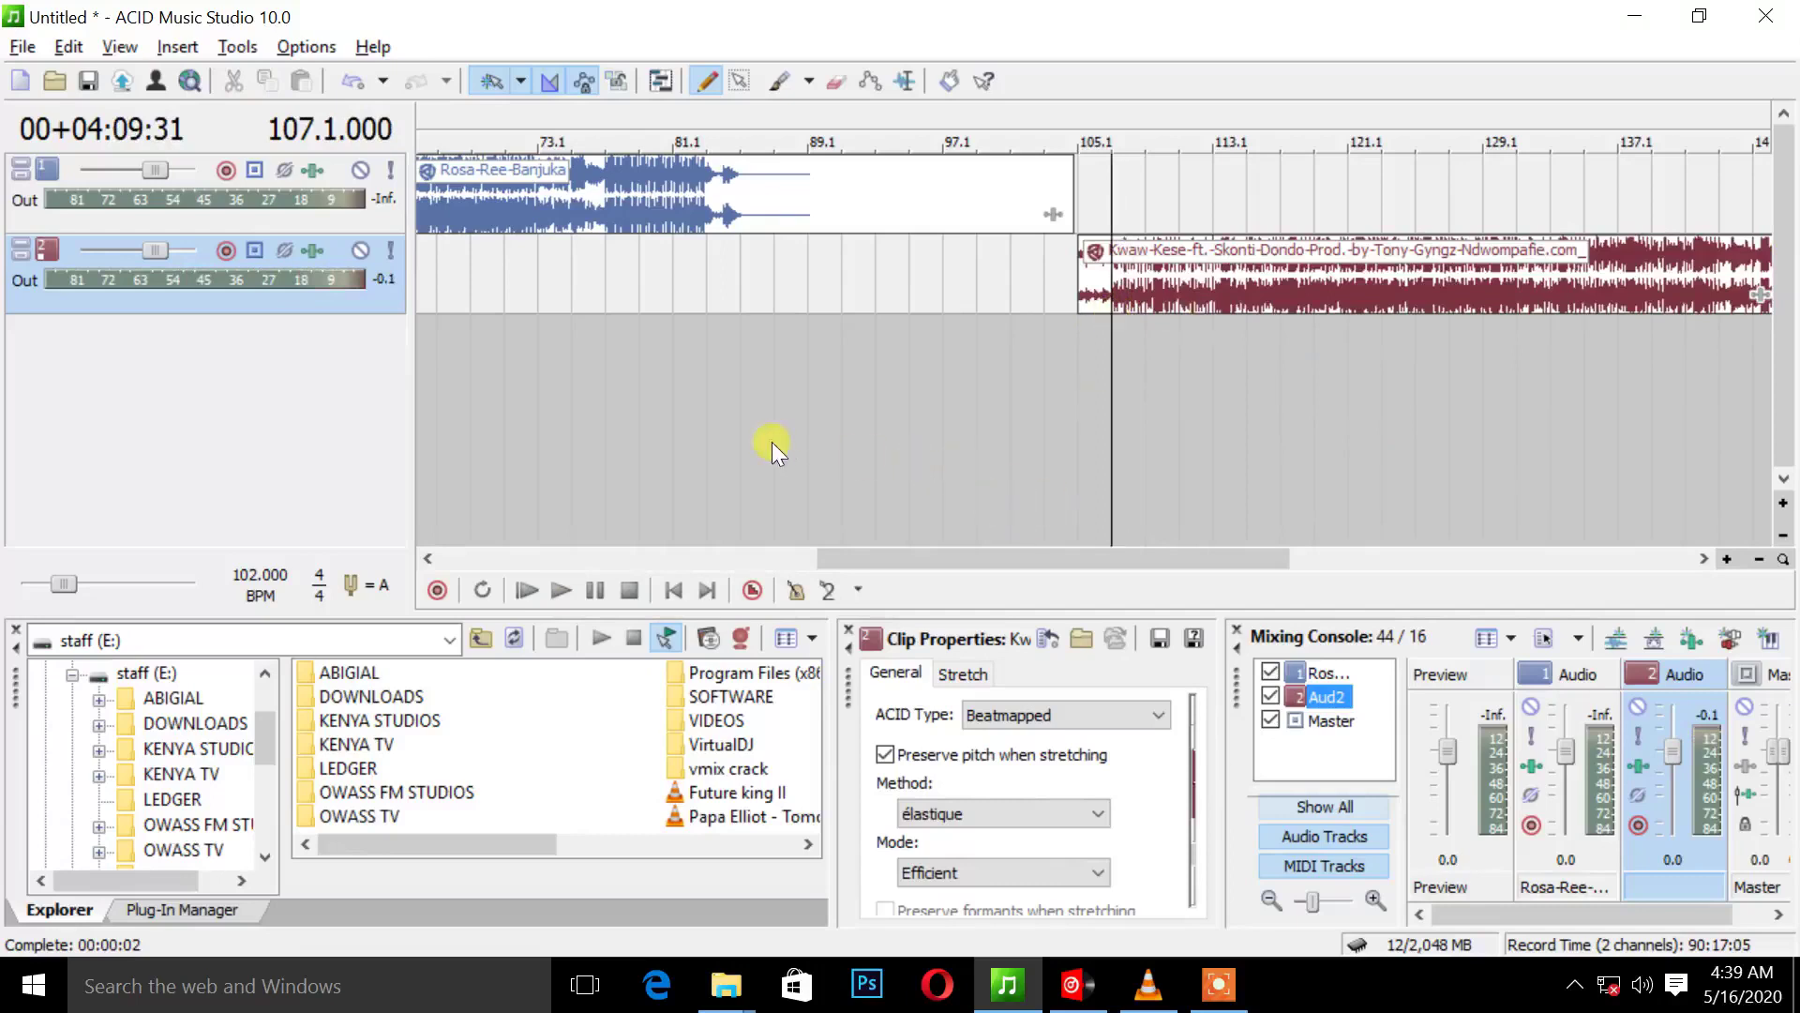
Move the Kwaw-Kese clip earlier on the second track so that it starts at about 103.4.
click(1078, 423)
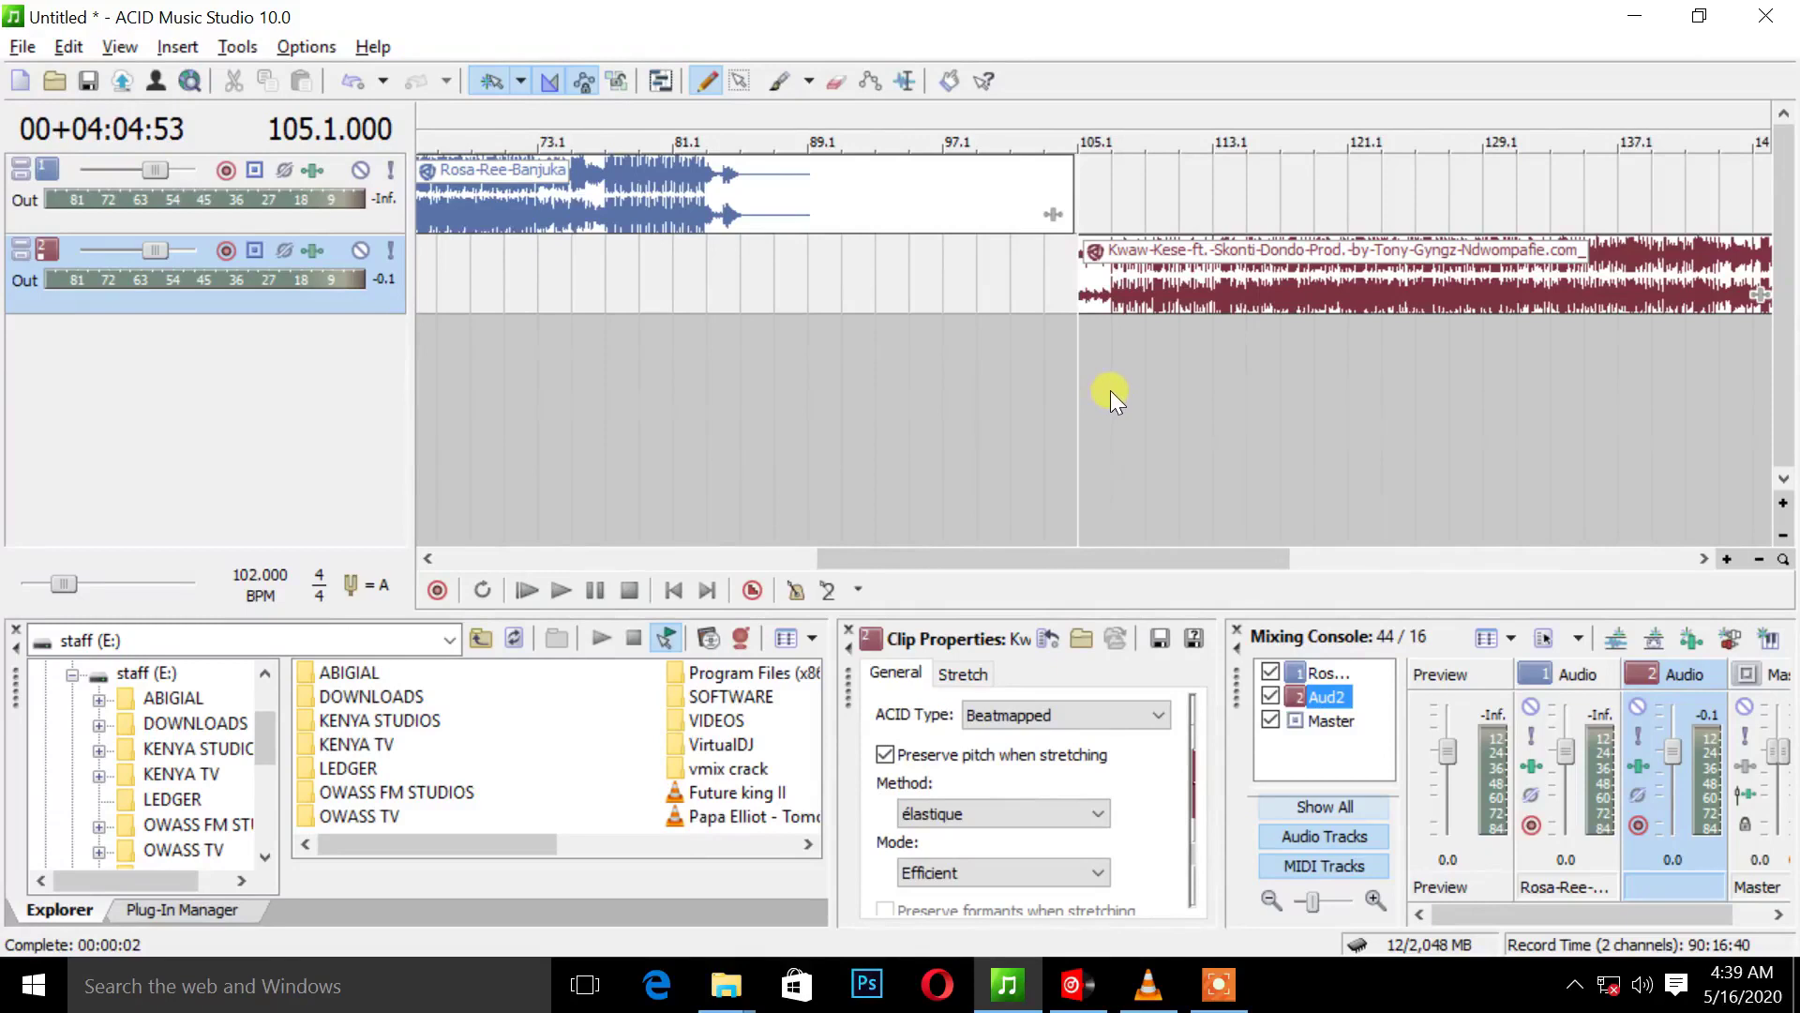
scroll(1110, 389, up, 6)
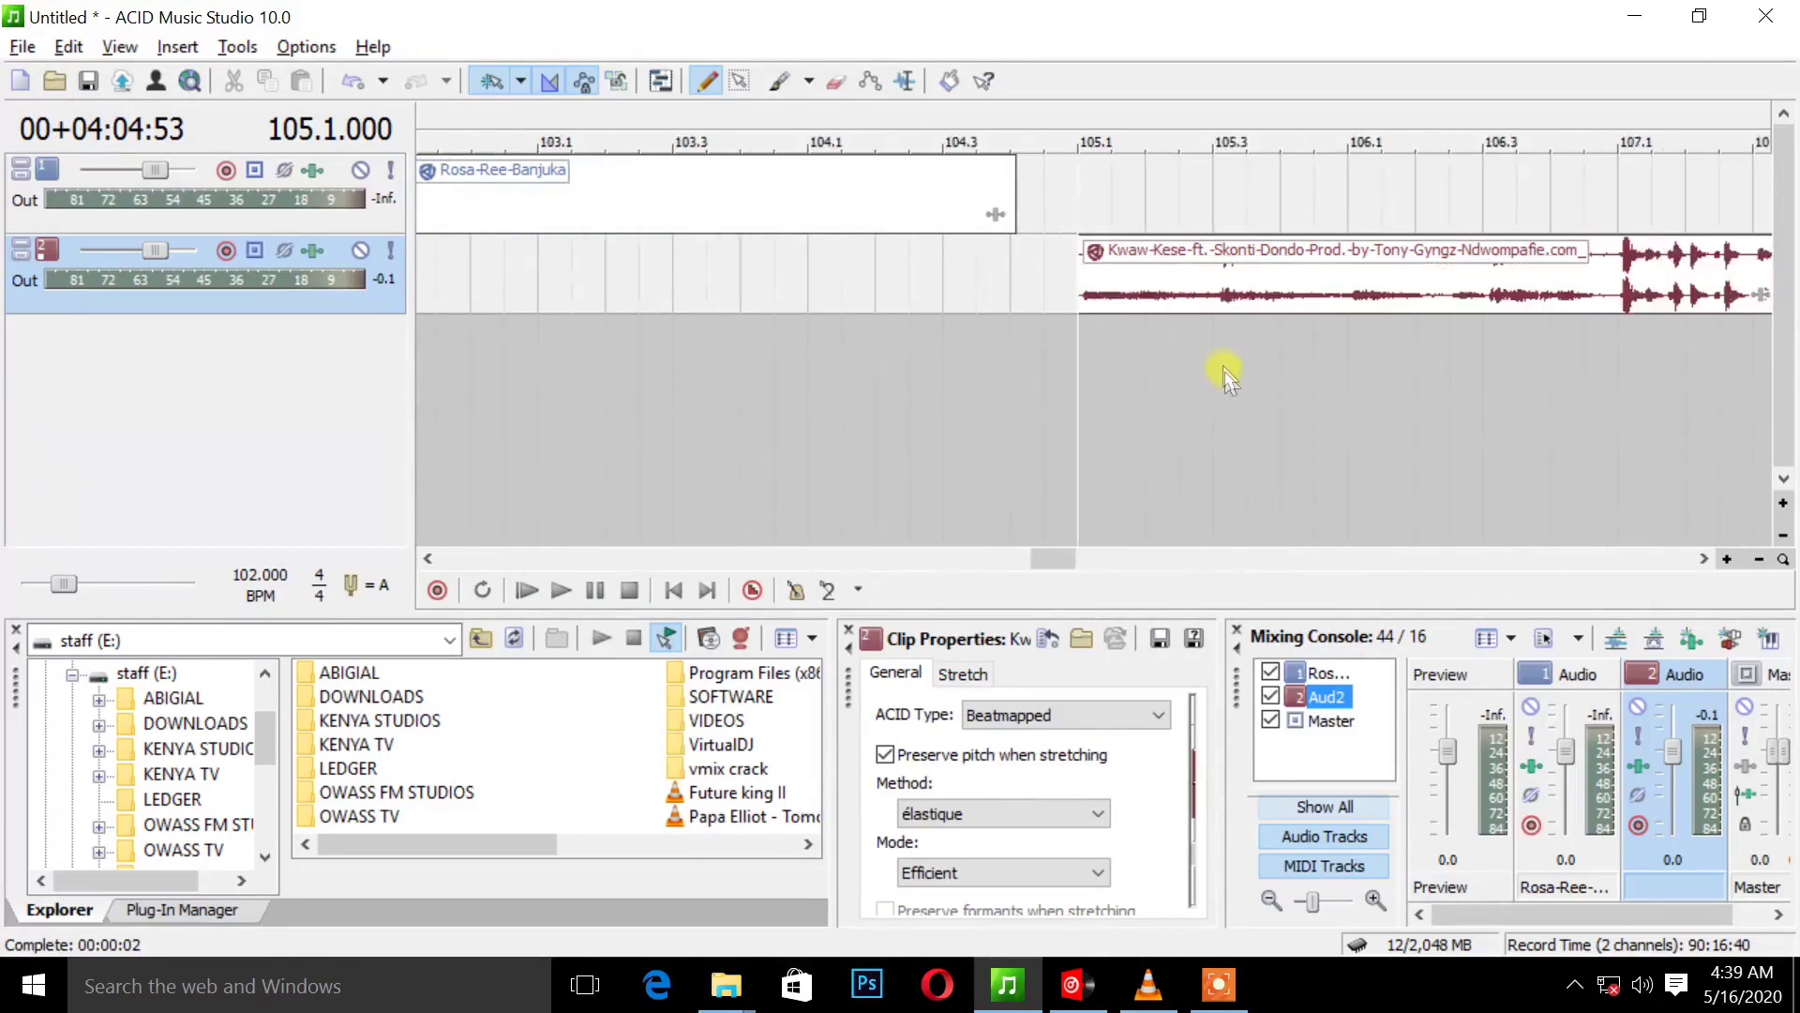
drag(1669, 291, 1327, 308)
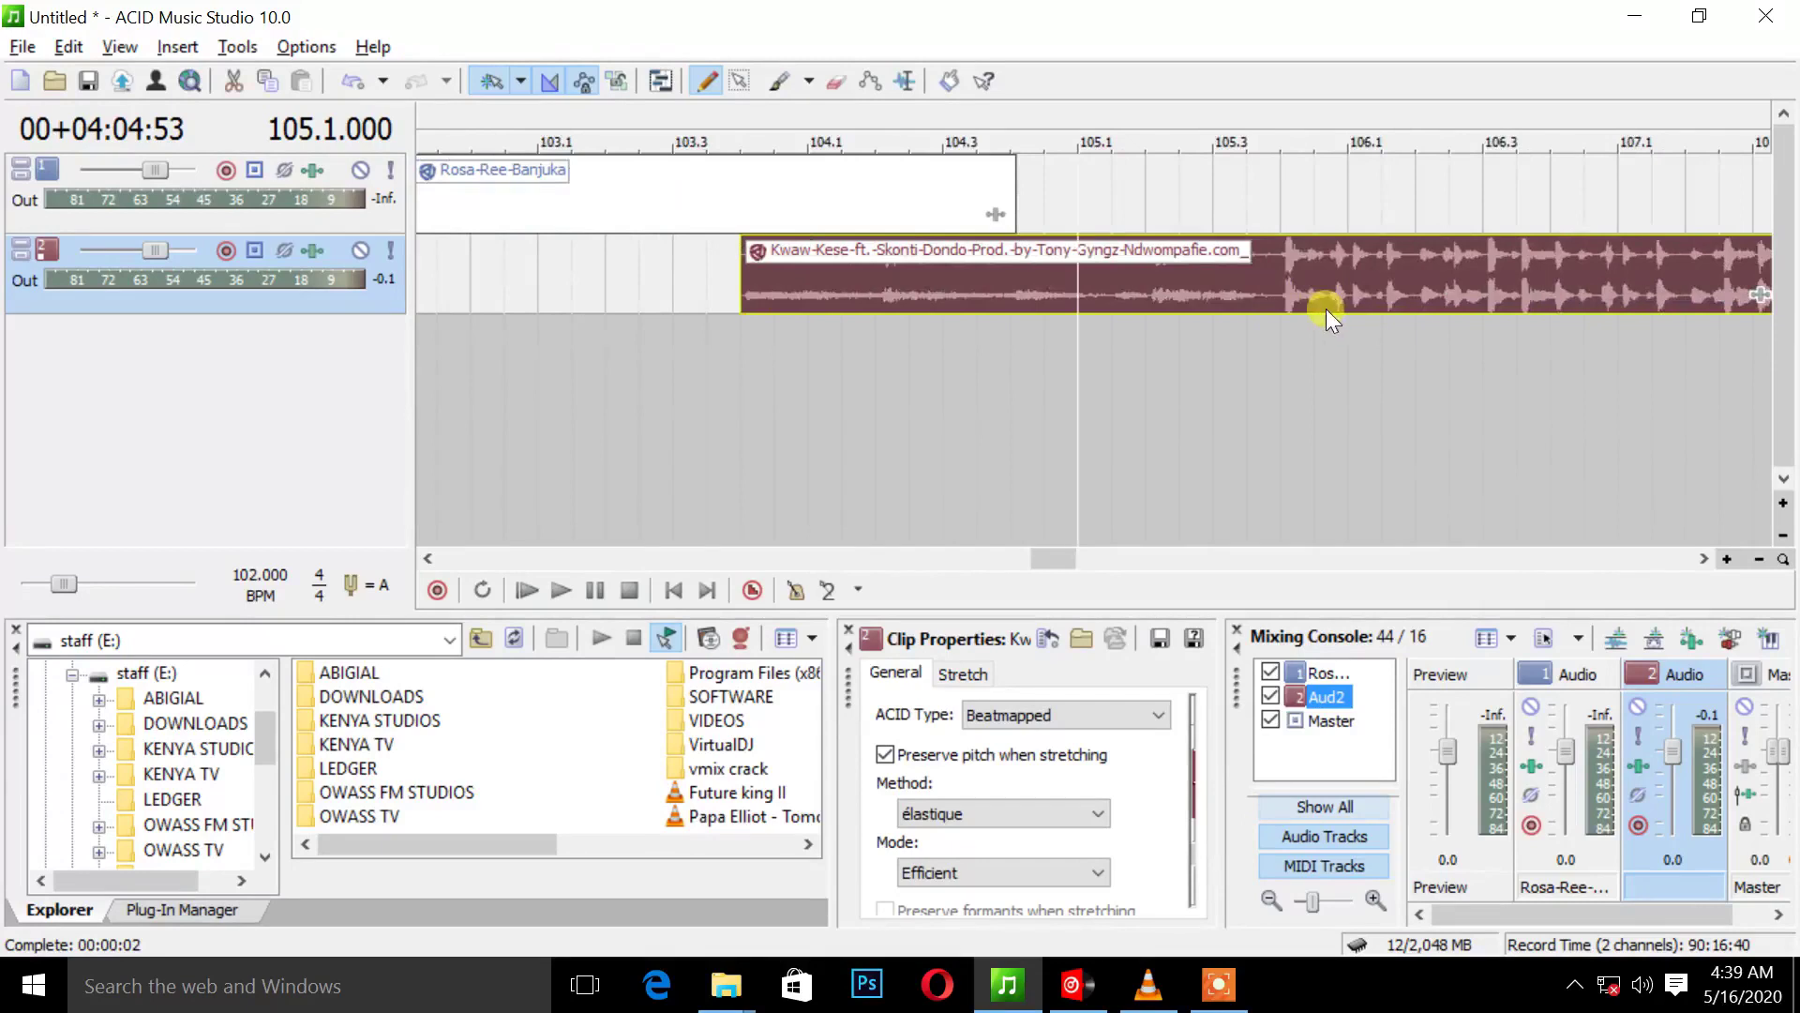
Play the Kwaw-Kese clip twice from 105.4, just before its first beat, stopping playback each time.
click(1278, 306)
key(space)
key(space)
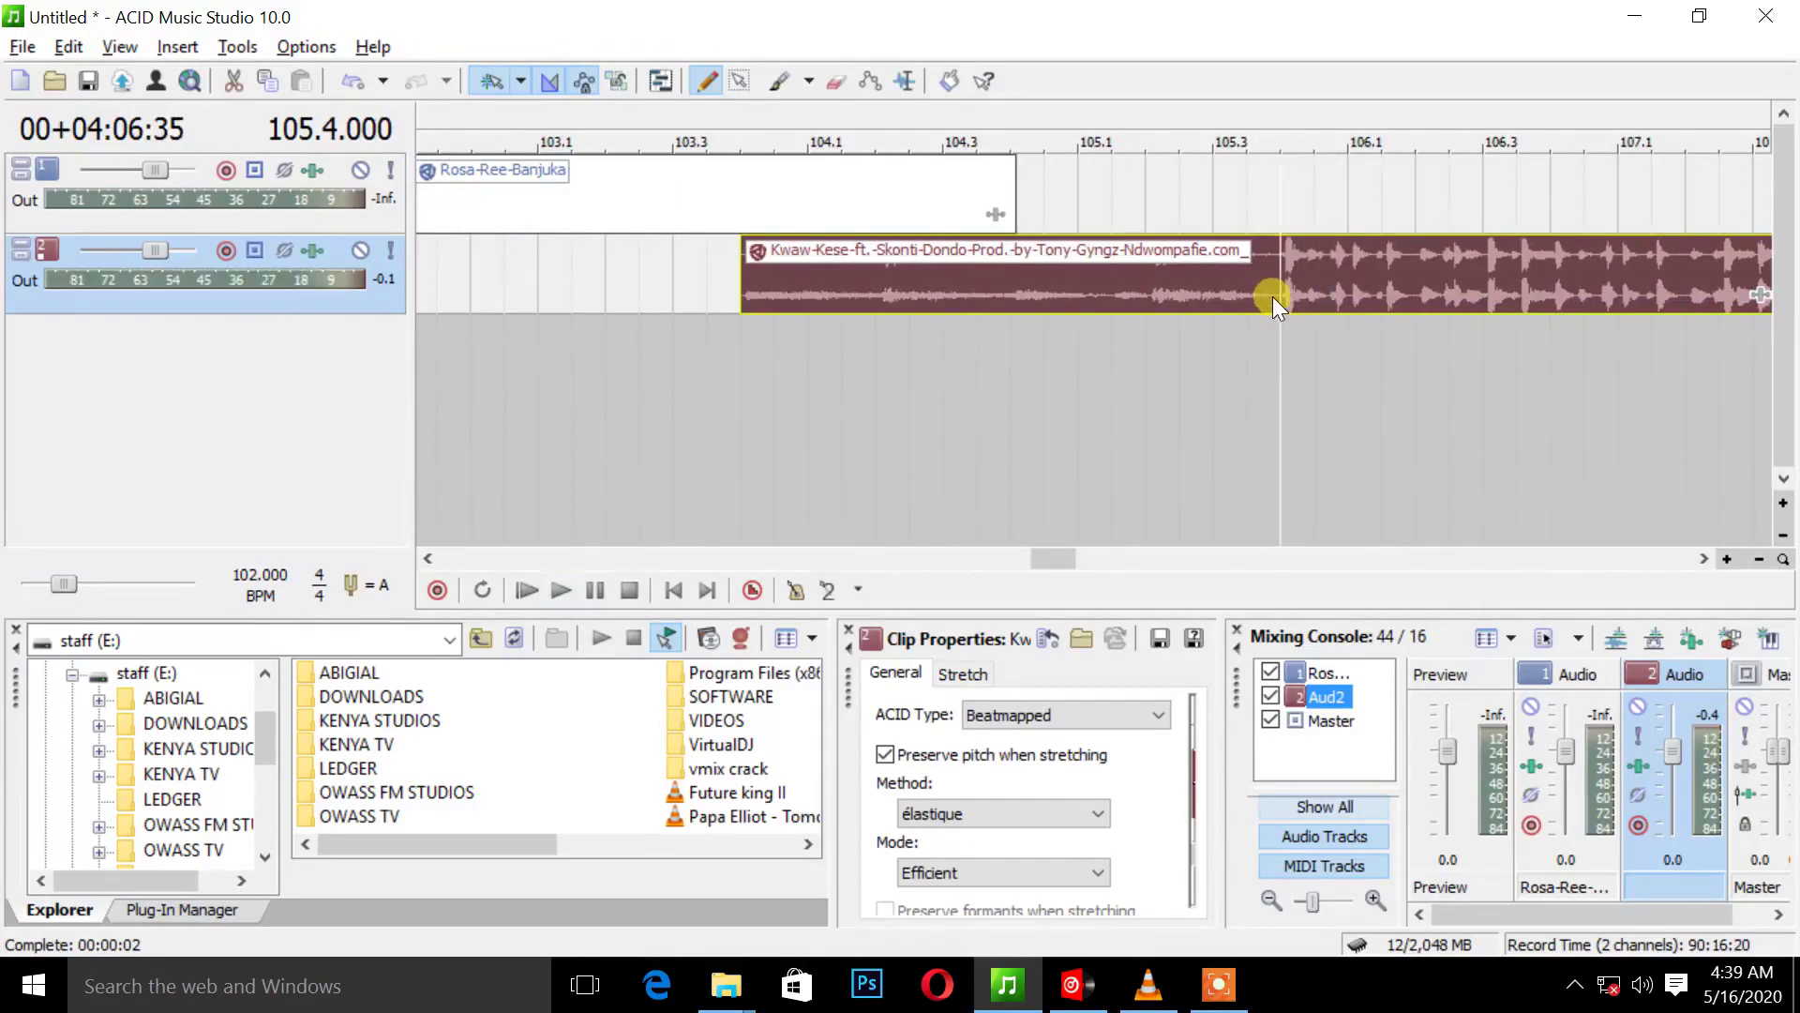
key(space)
key(space)
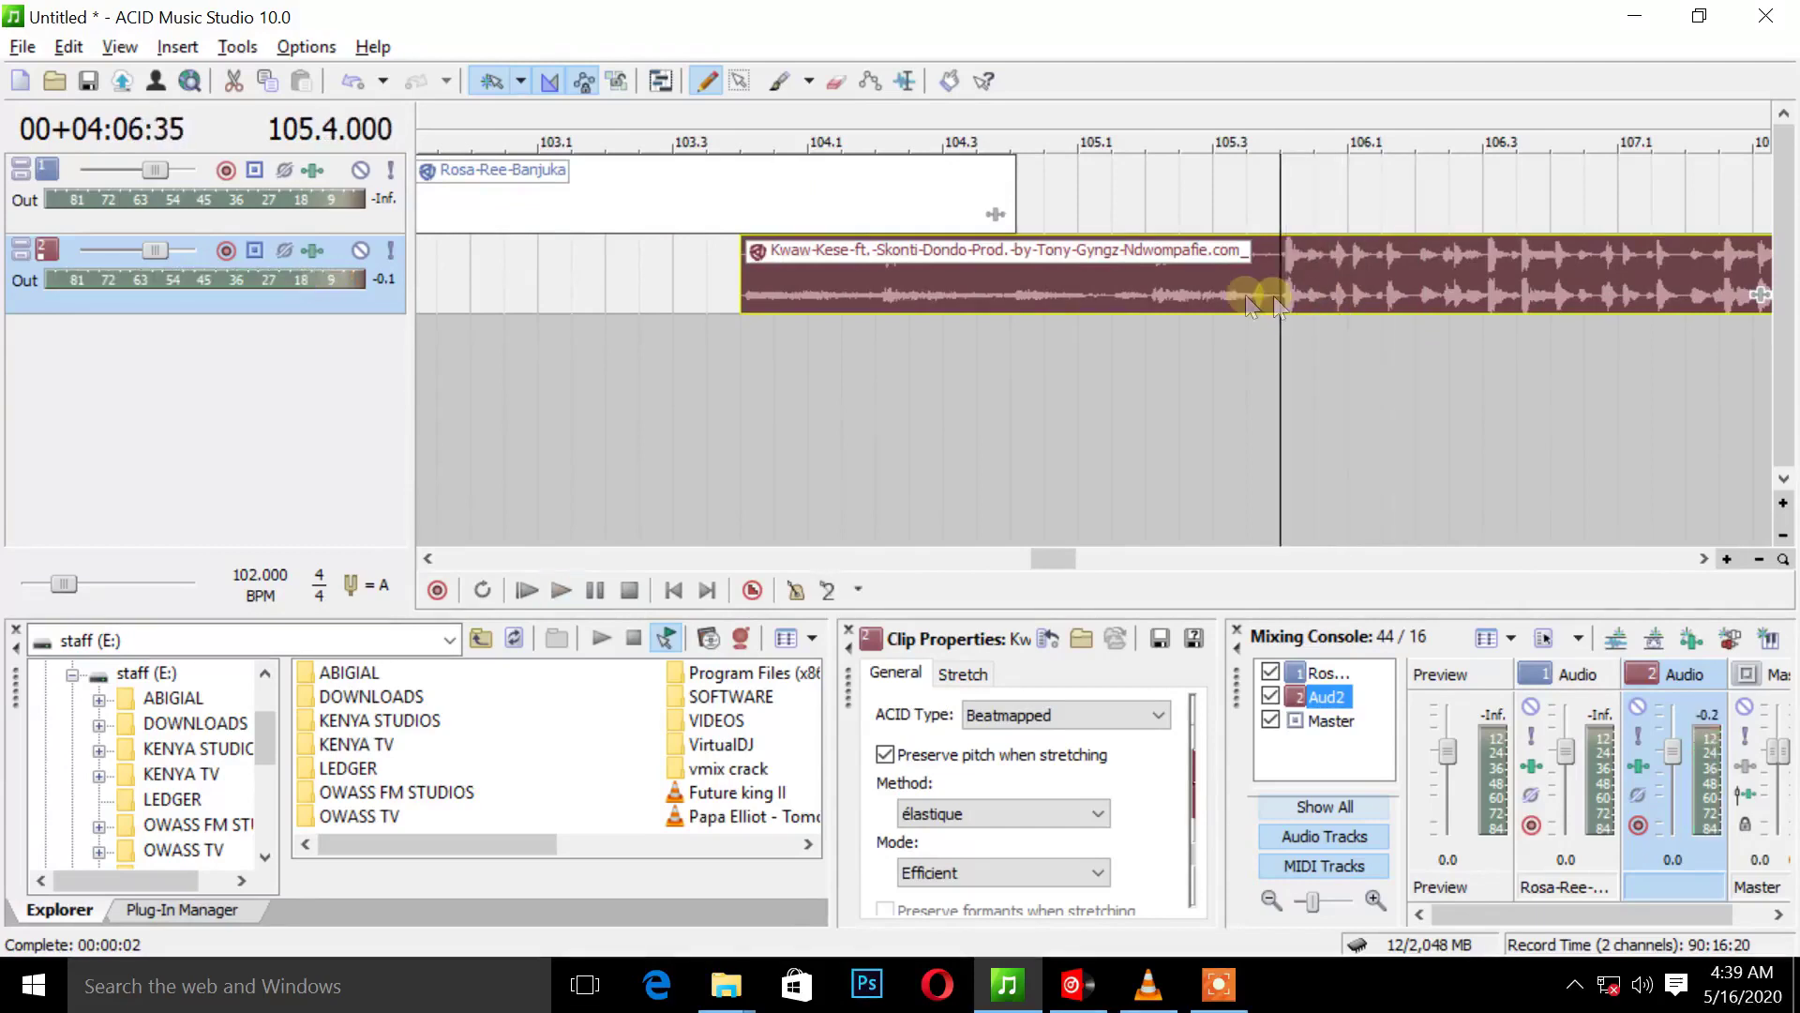
Trim the intro off the Kwaw-Kese clip so that it starts just before its first beat, at about 105.4.048.
scroll(1293, 286, down, 3)
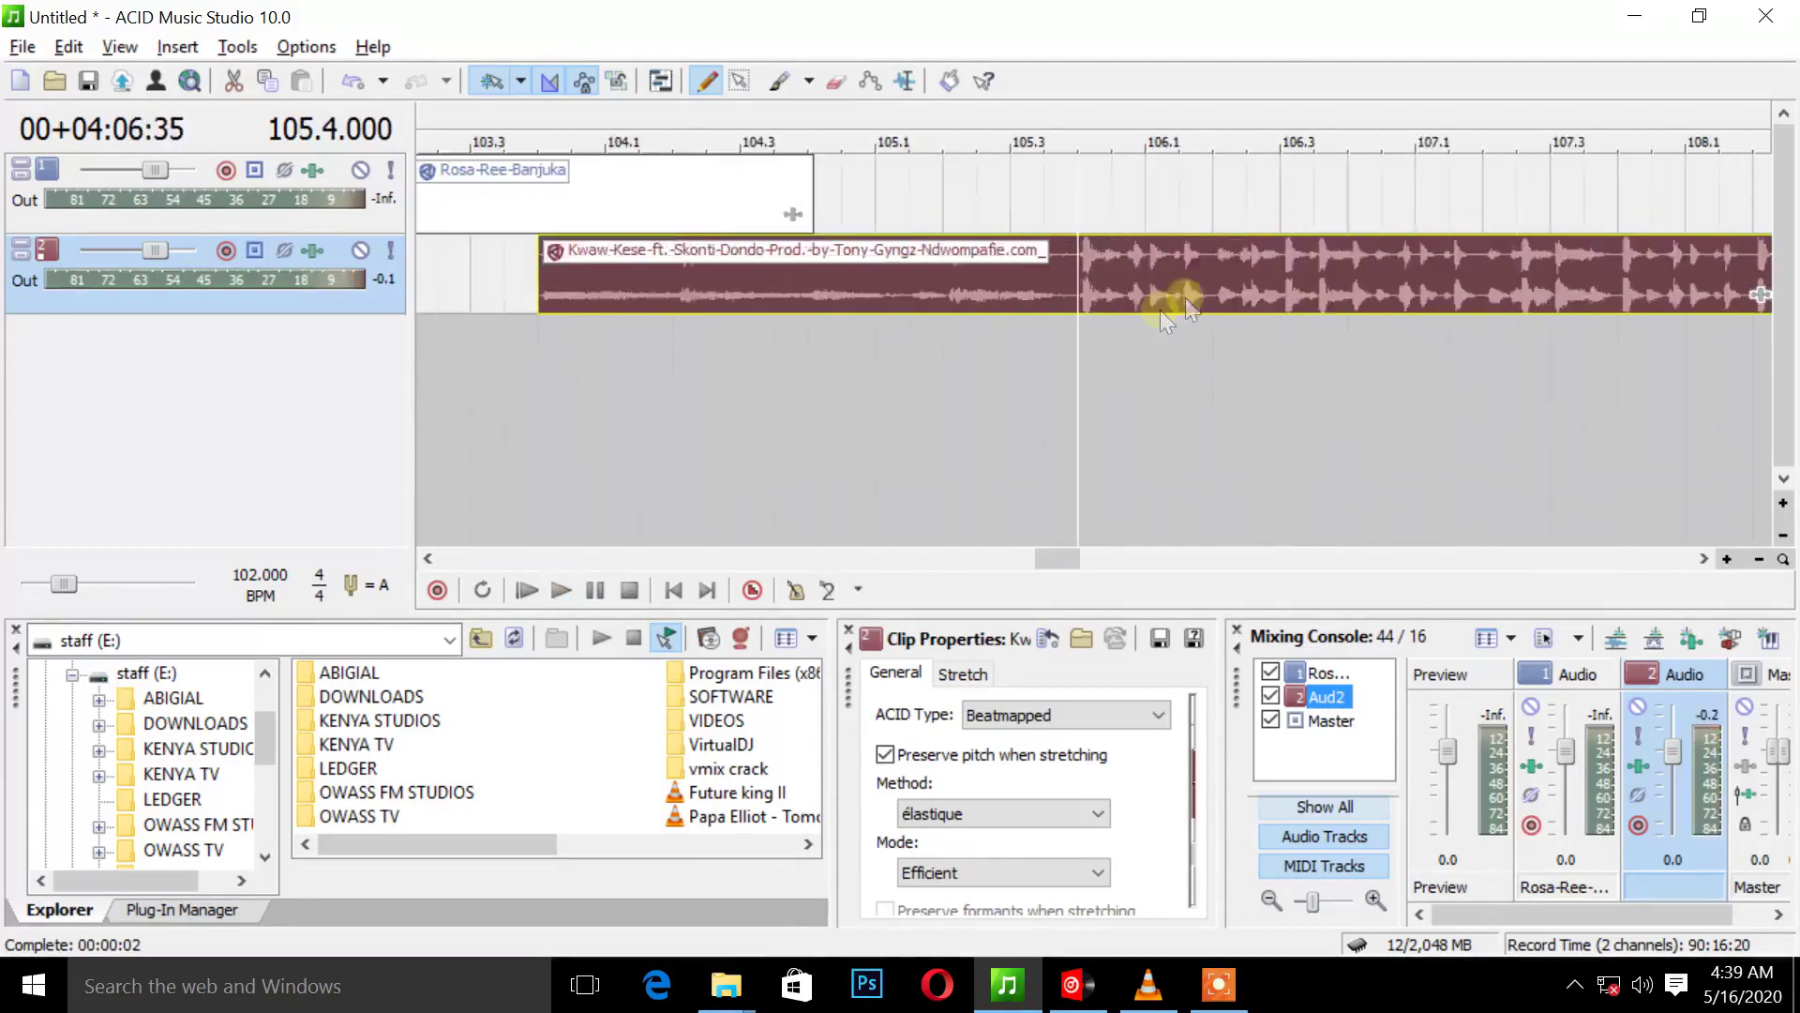
drag(721, 282, 1052, 305)
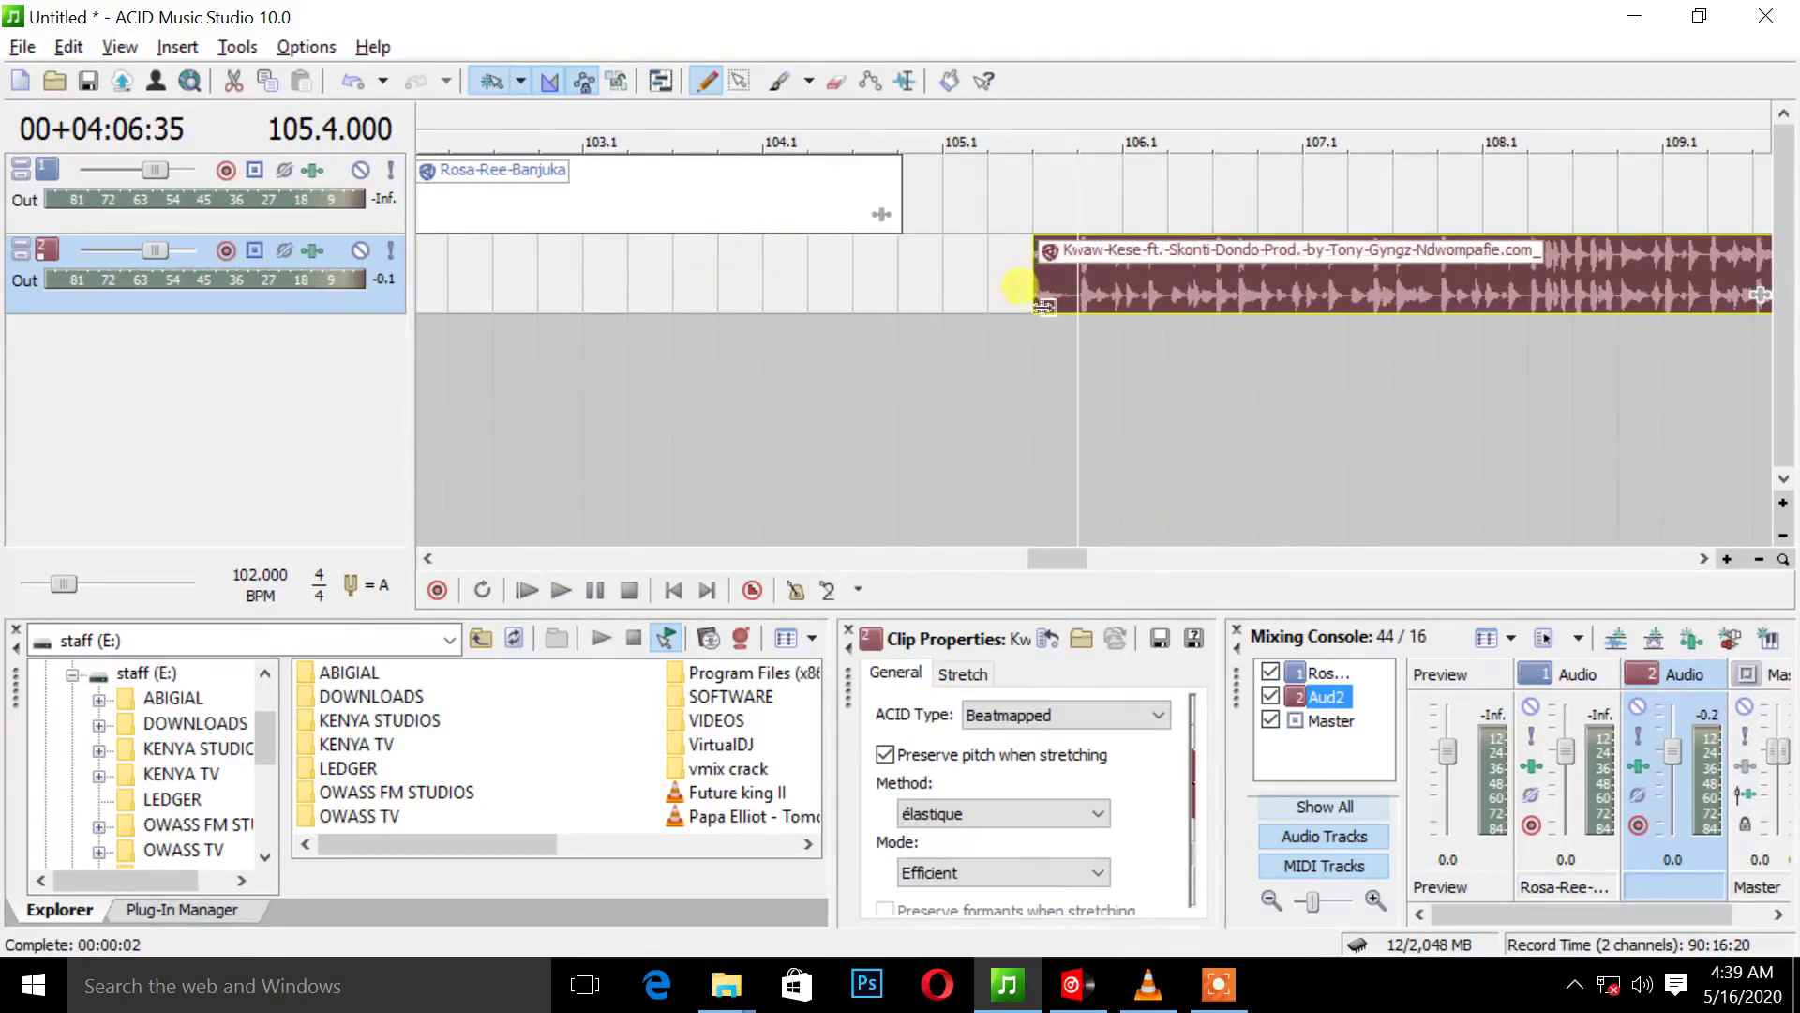
scroll(1058, 341, up, 4)
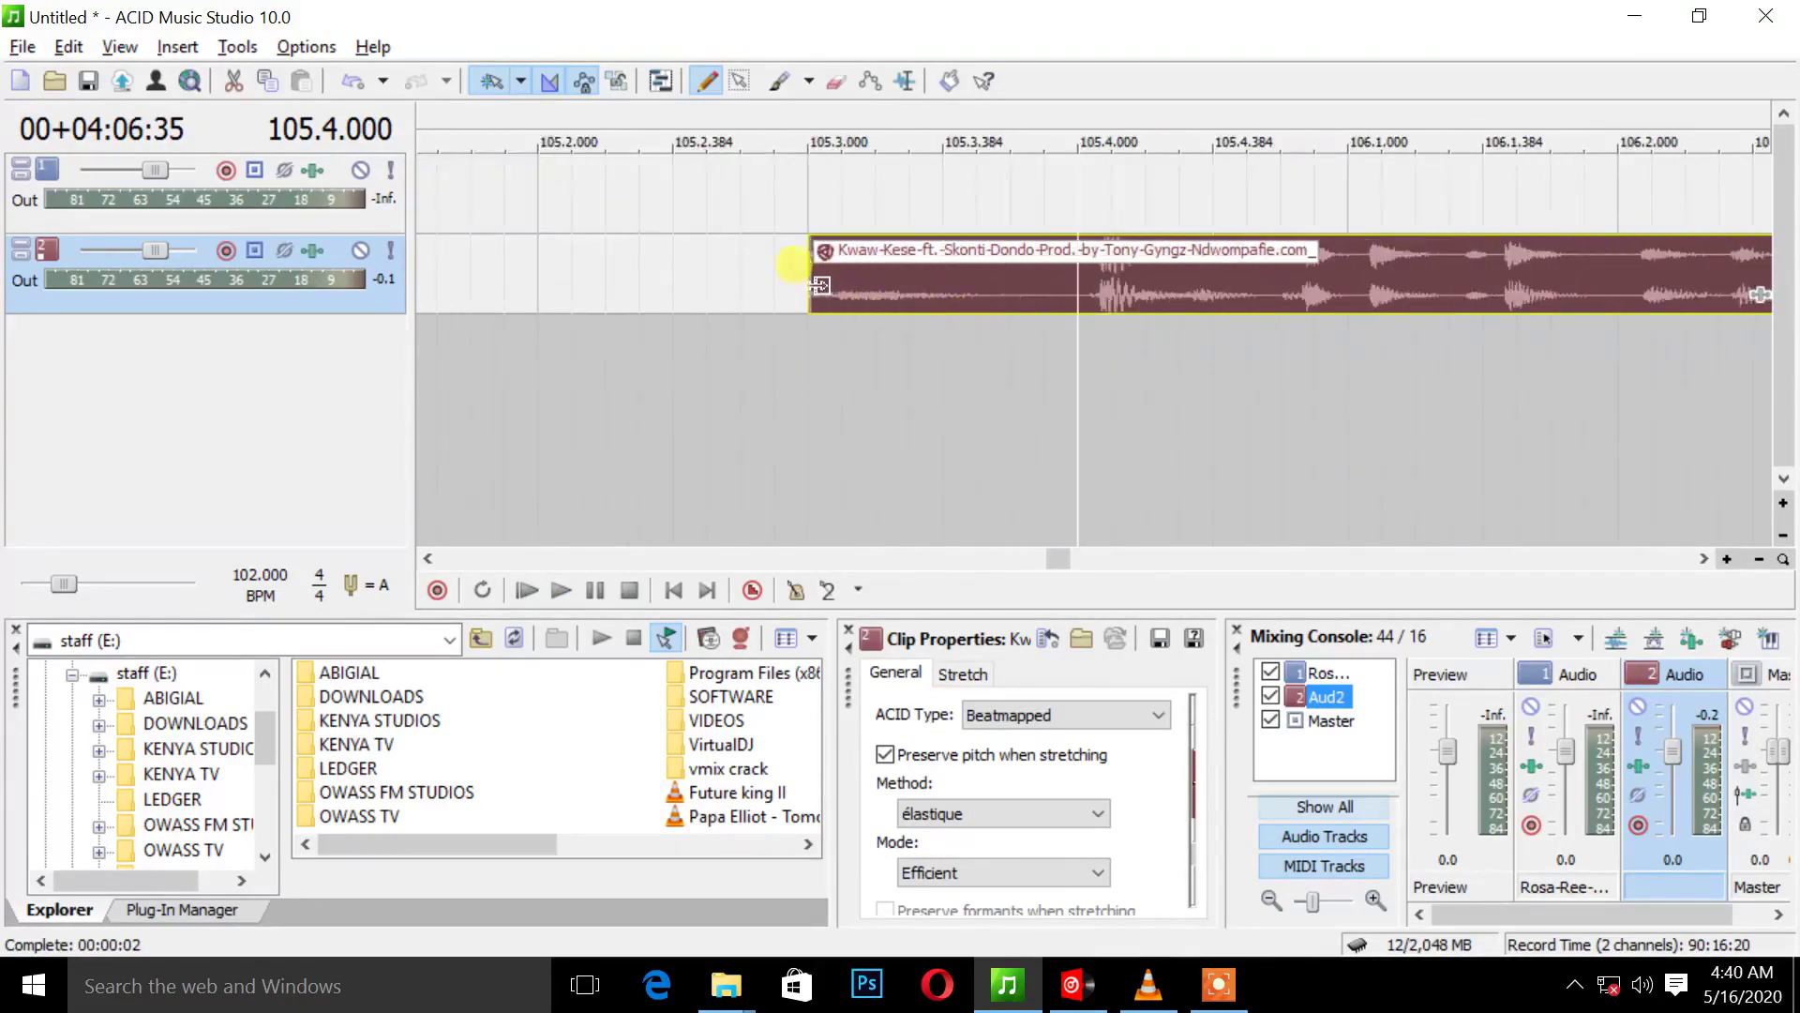
drag(828, 284, 1087, 298)
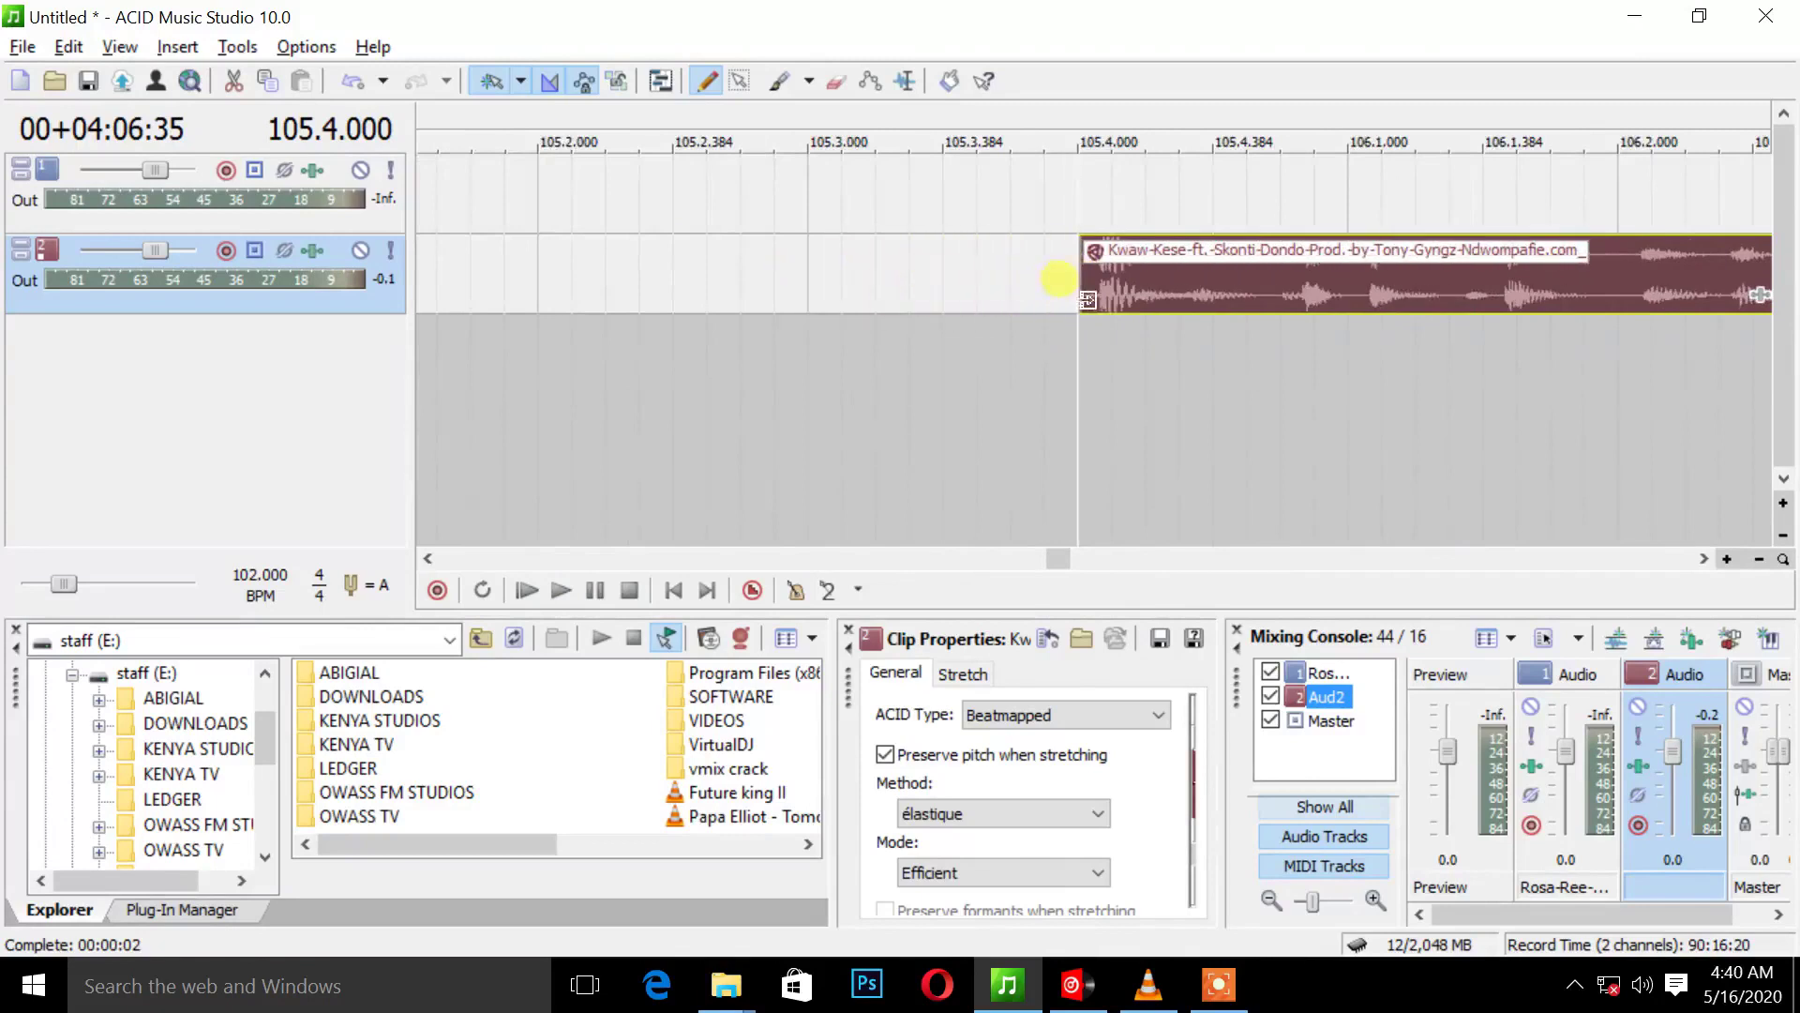
scroll(1092, 297, up, 2)
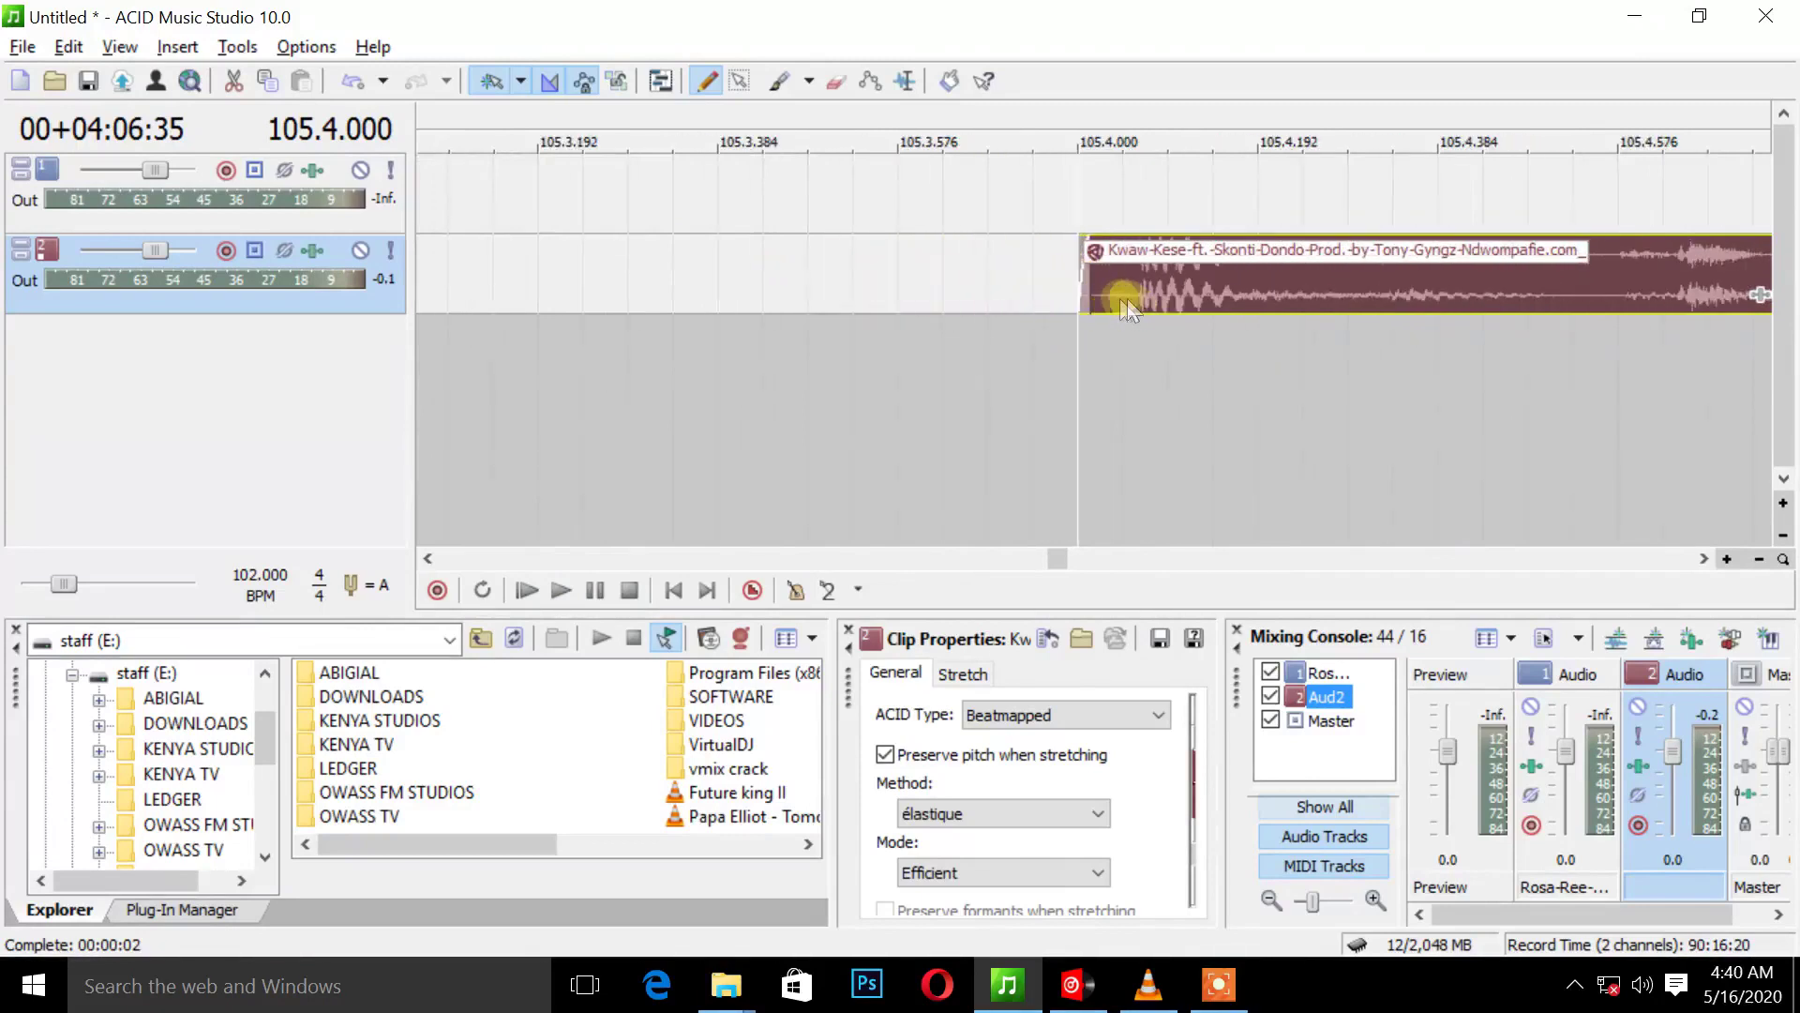
drag(1146, 291, 1115, 299)
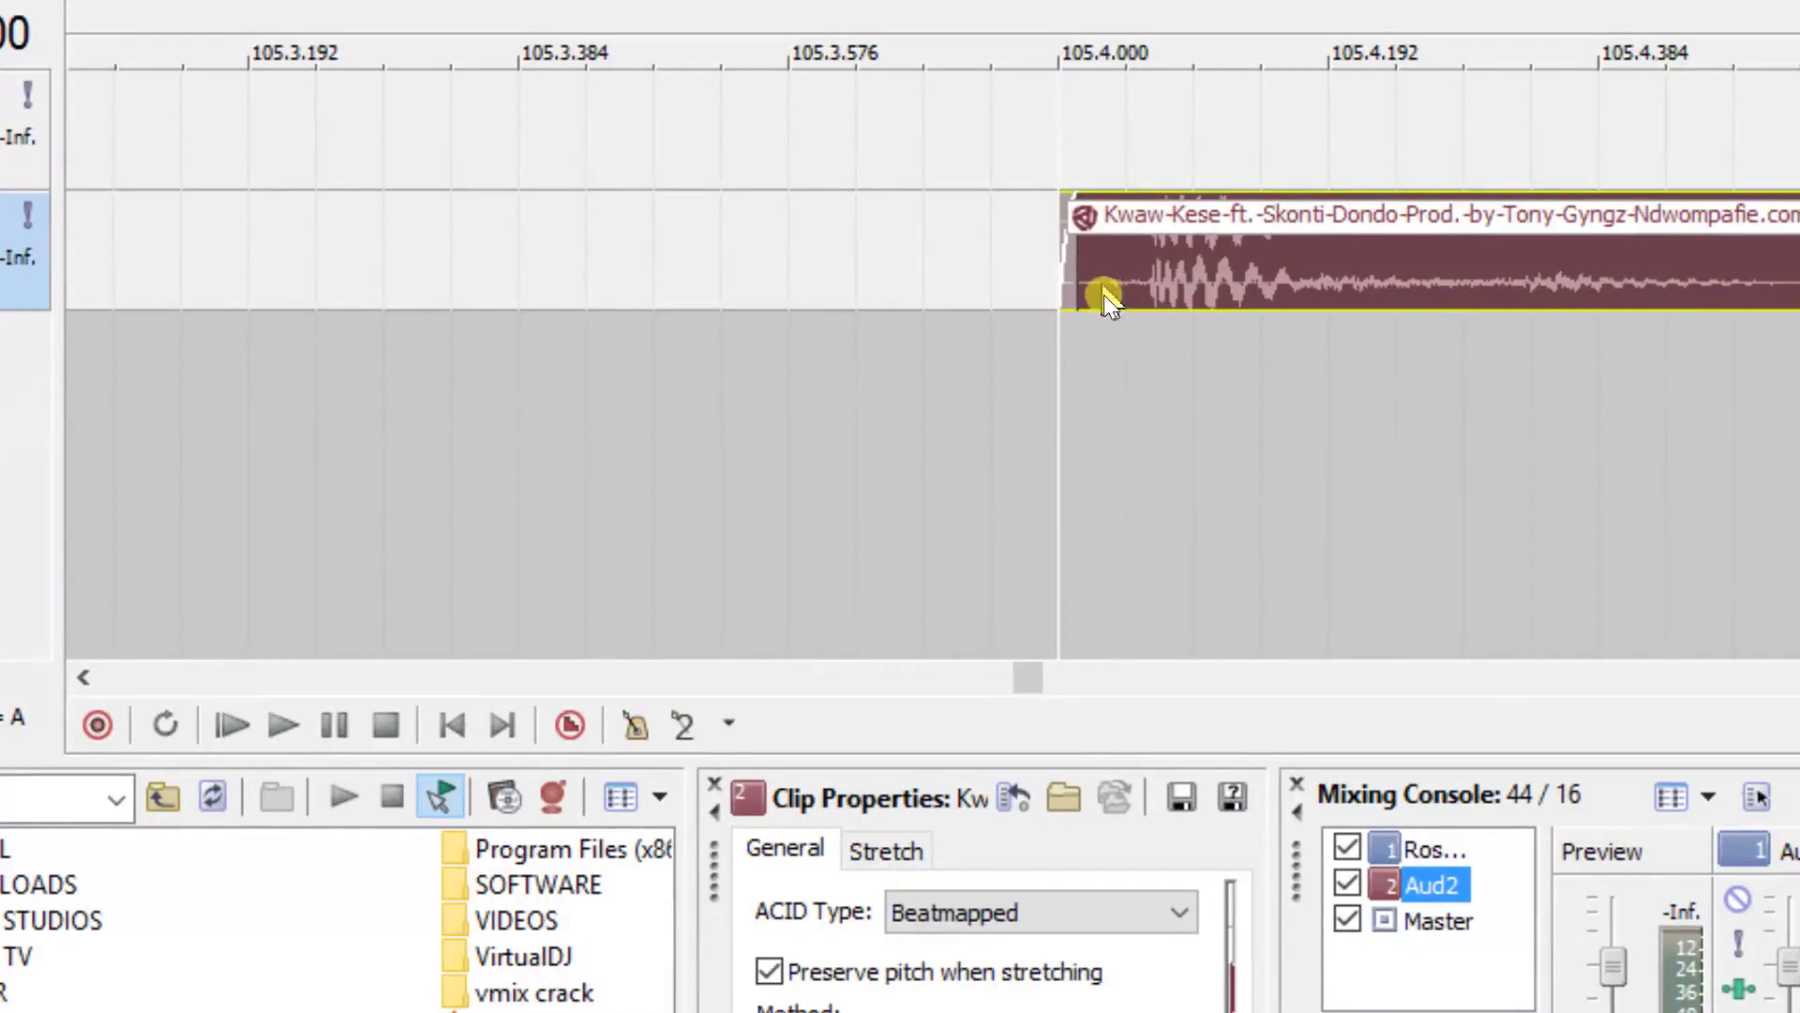
mouse_move(1086, 274)
mouse_down()
mouse_move(1164, 298)
mouse_move(1126, 234)
mouse_move(1115, 264)
mouse_up()
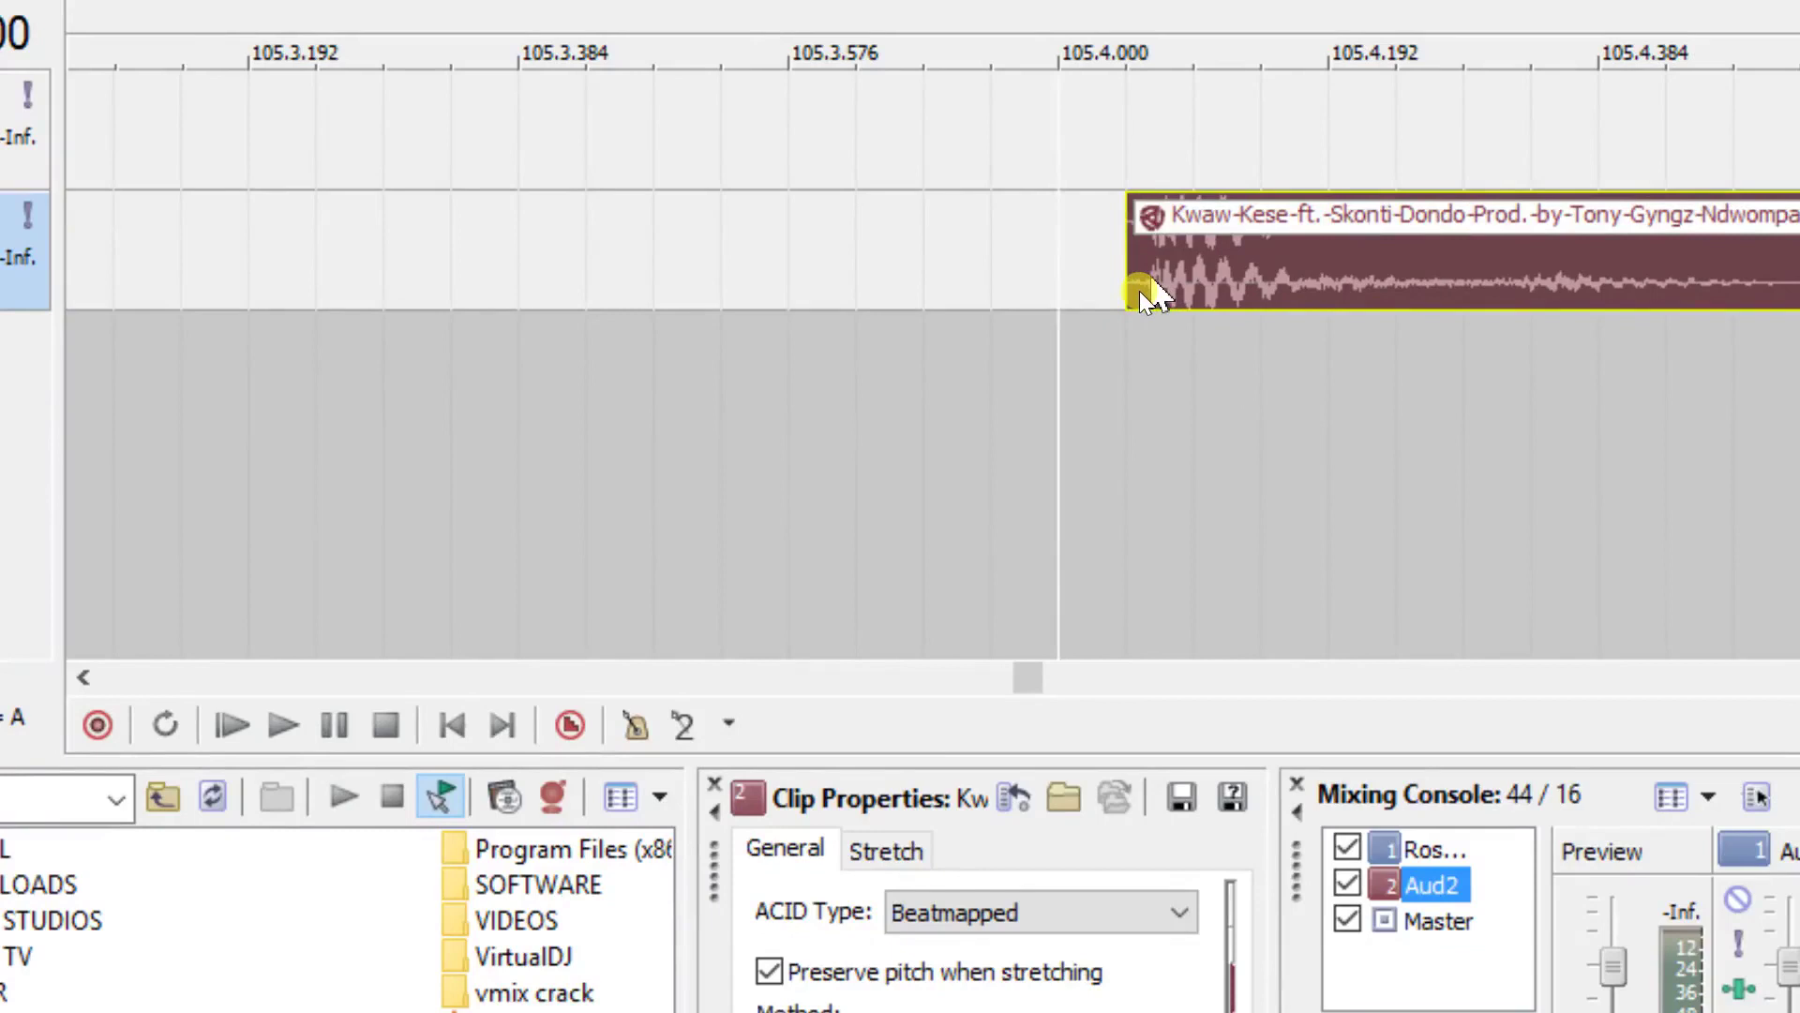
Turn off snapping and nudge the Kwaw-Kese clip slightly earlier on the second track.
key(alt+F4)
key(Escape)
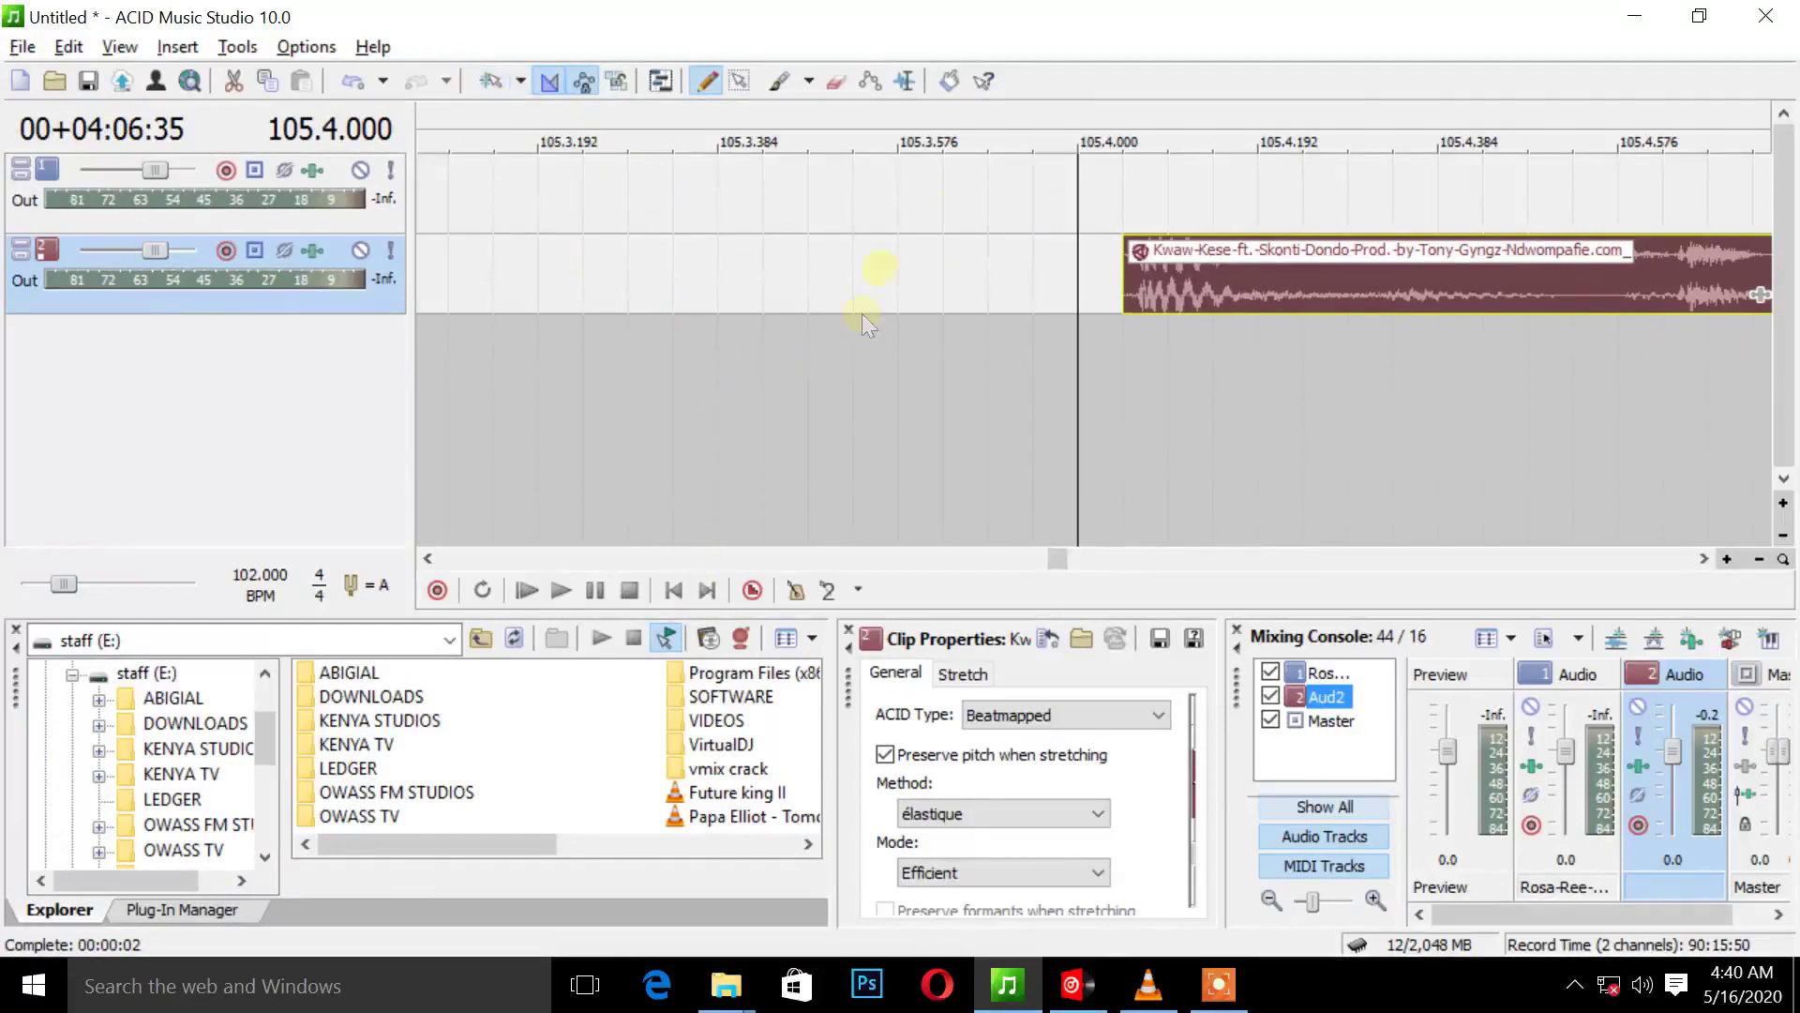
click(489, 80)
click(1238, 284)
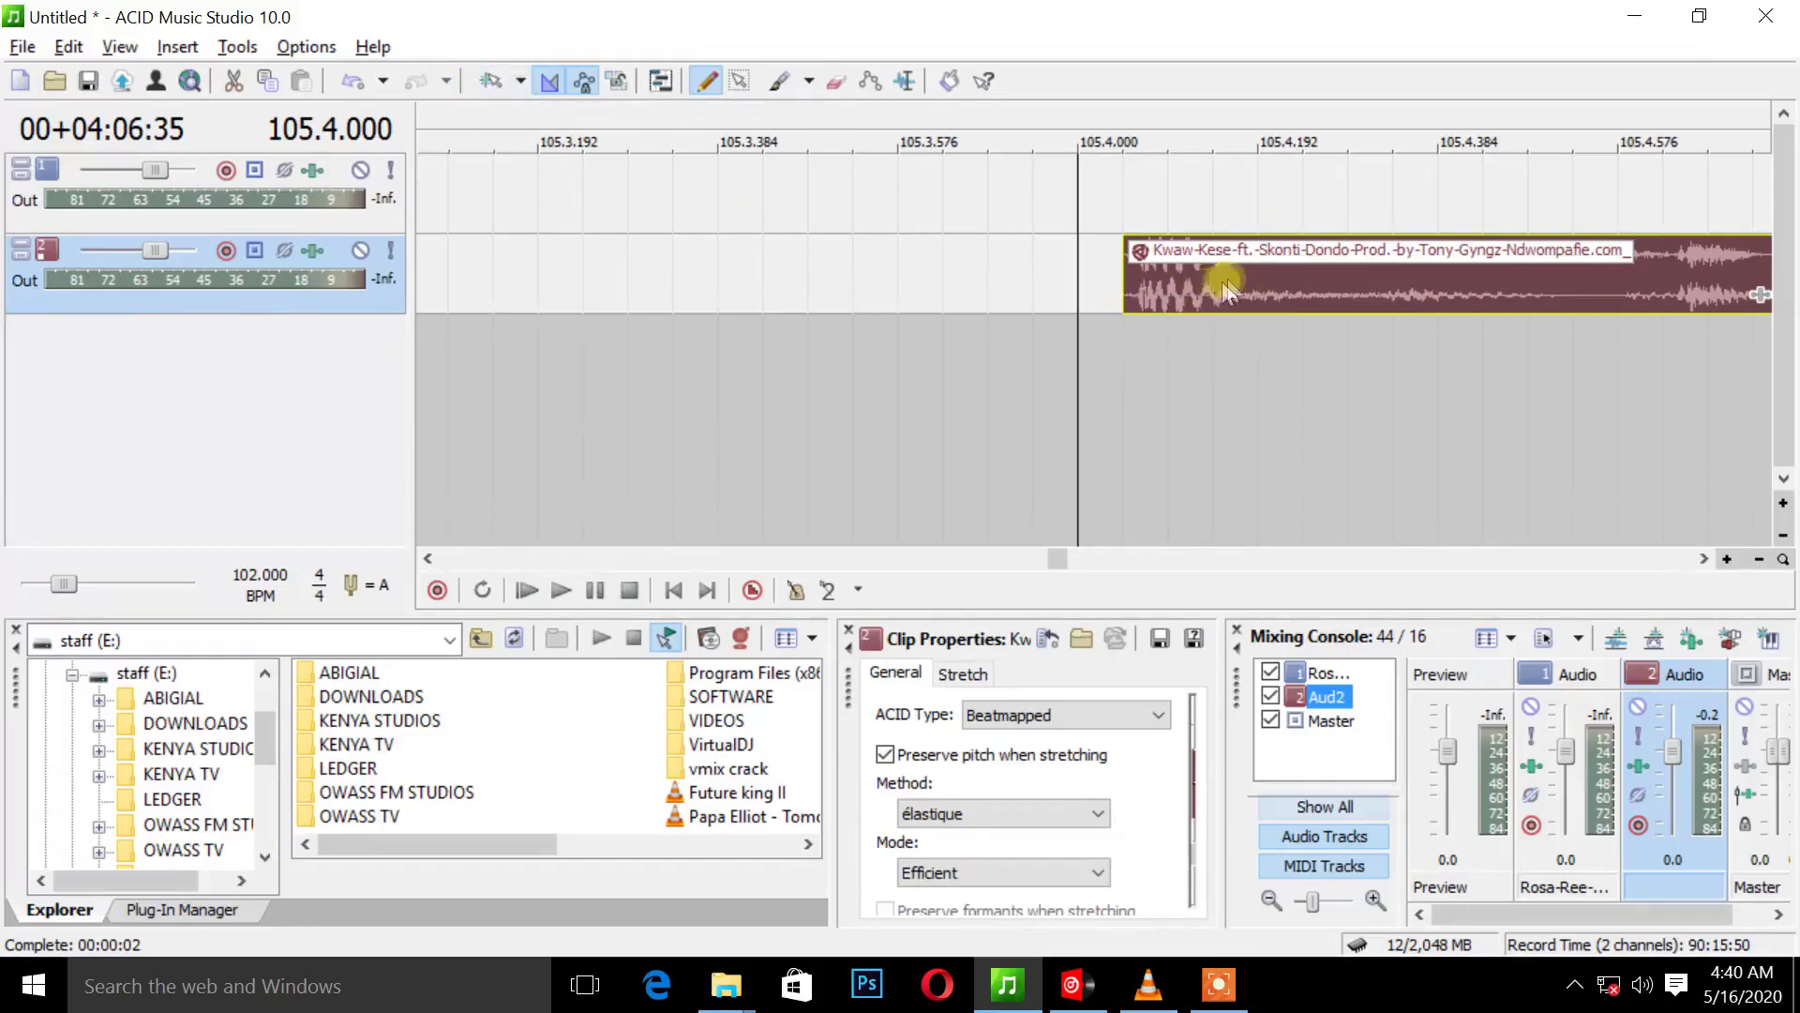
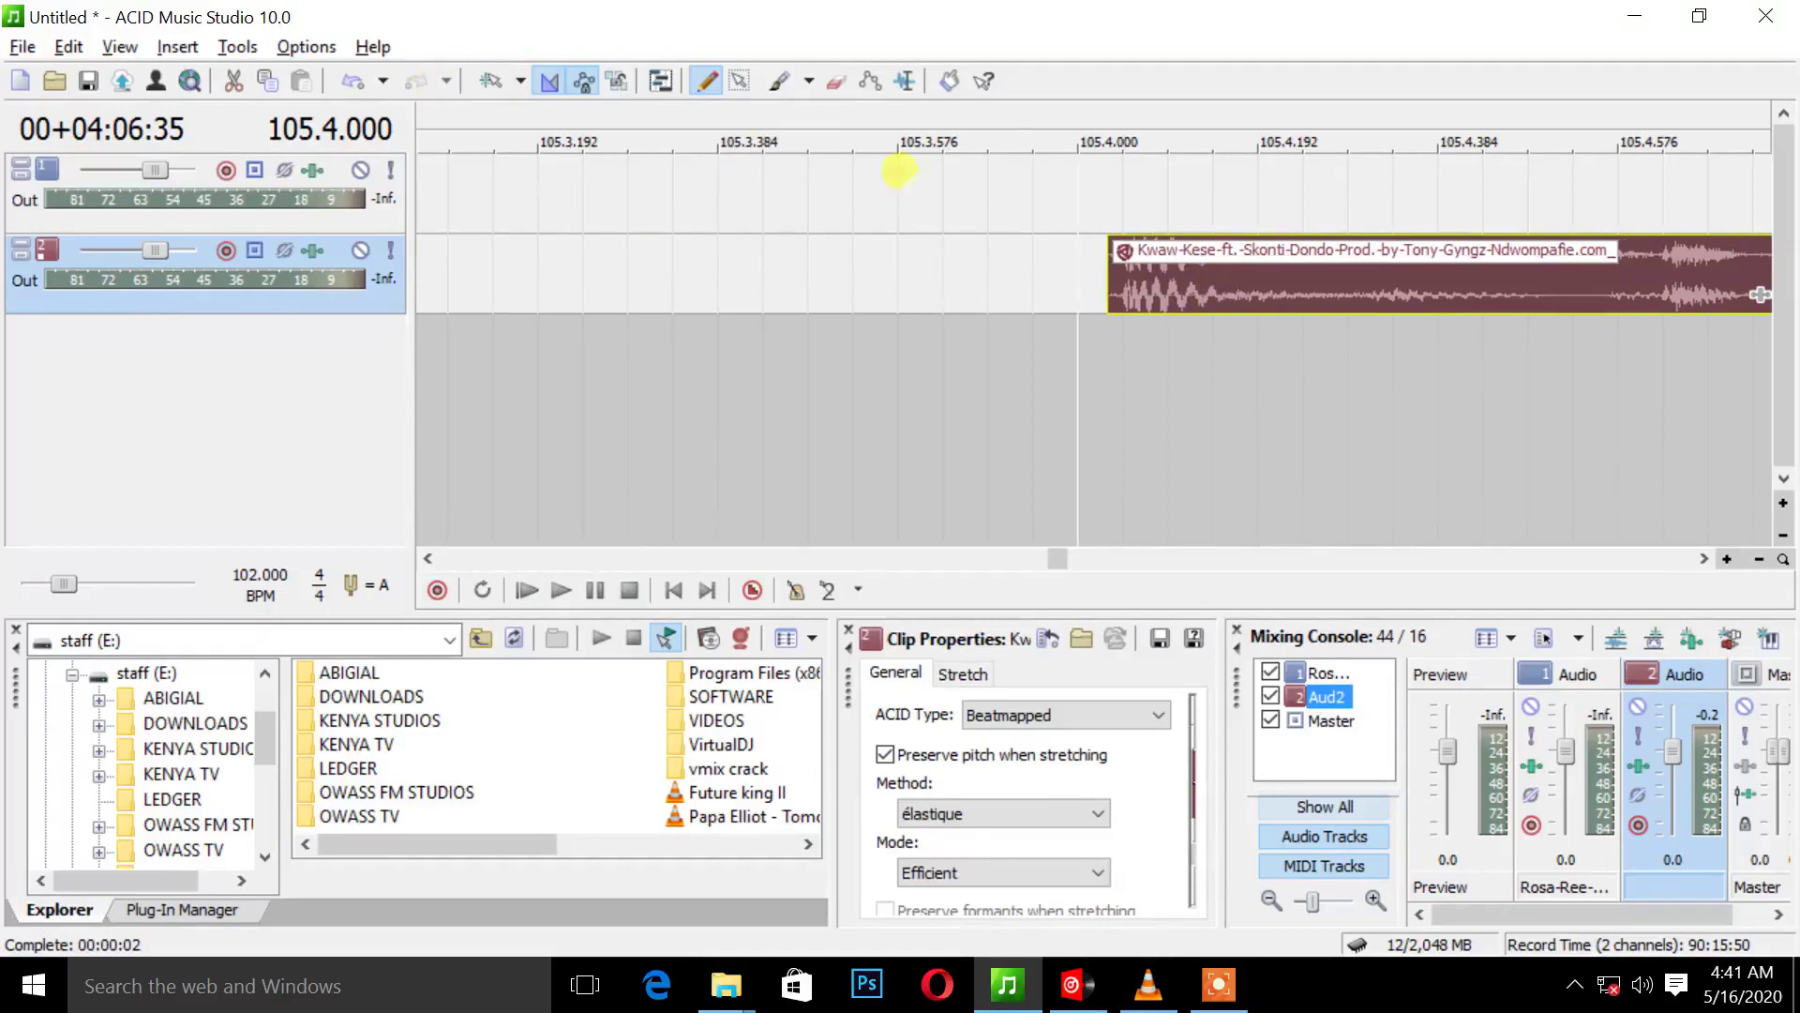
drag(1121, 289, 1123, 283)
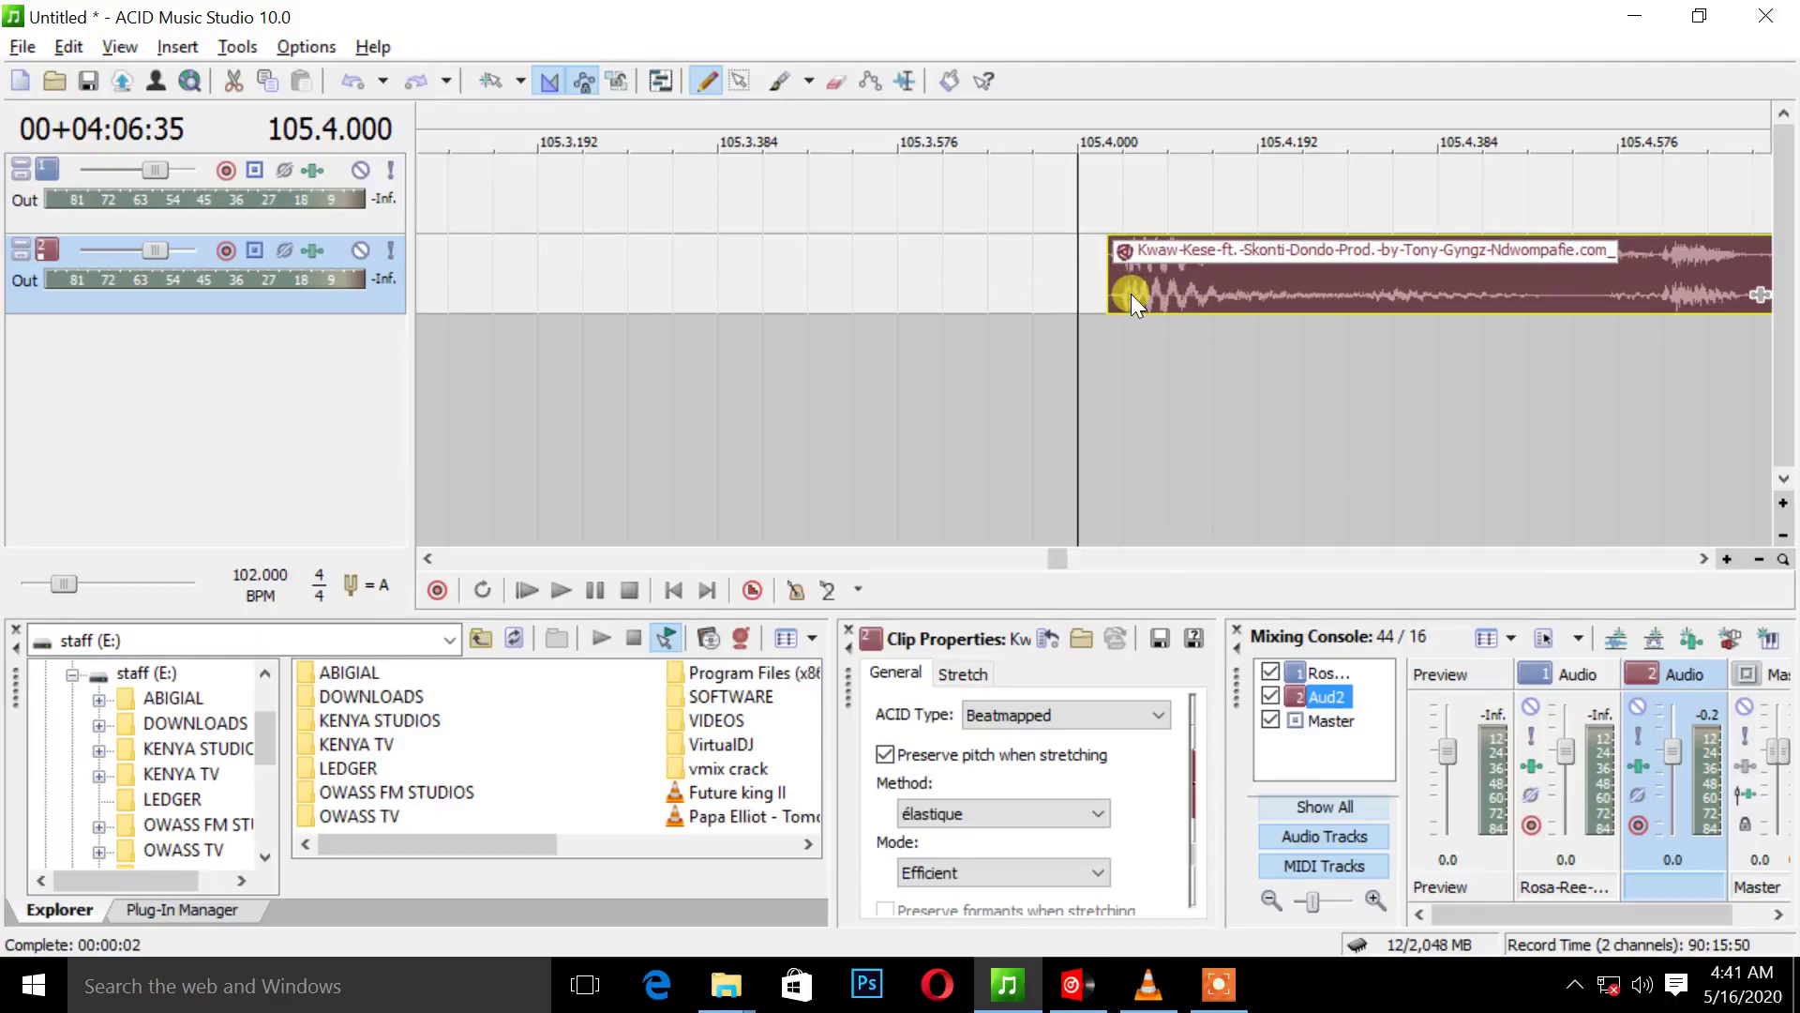
Turn snapping back on, trim the start of the Kwaw-Kese clip to 105.4.048, and play it back briefly.
click(490, 82)
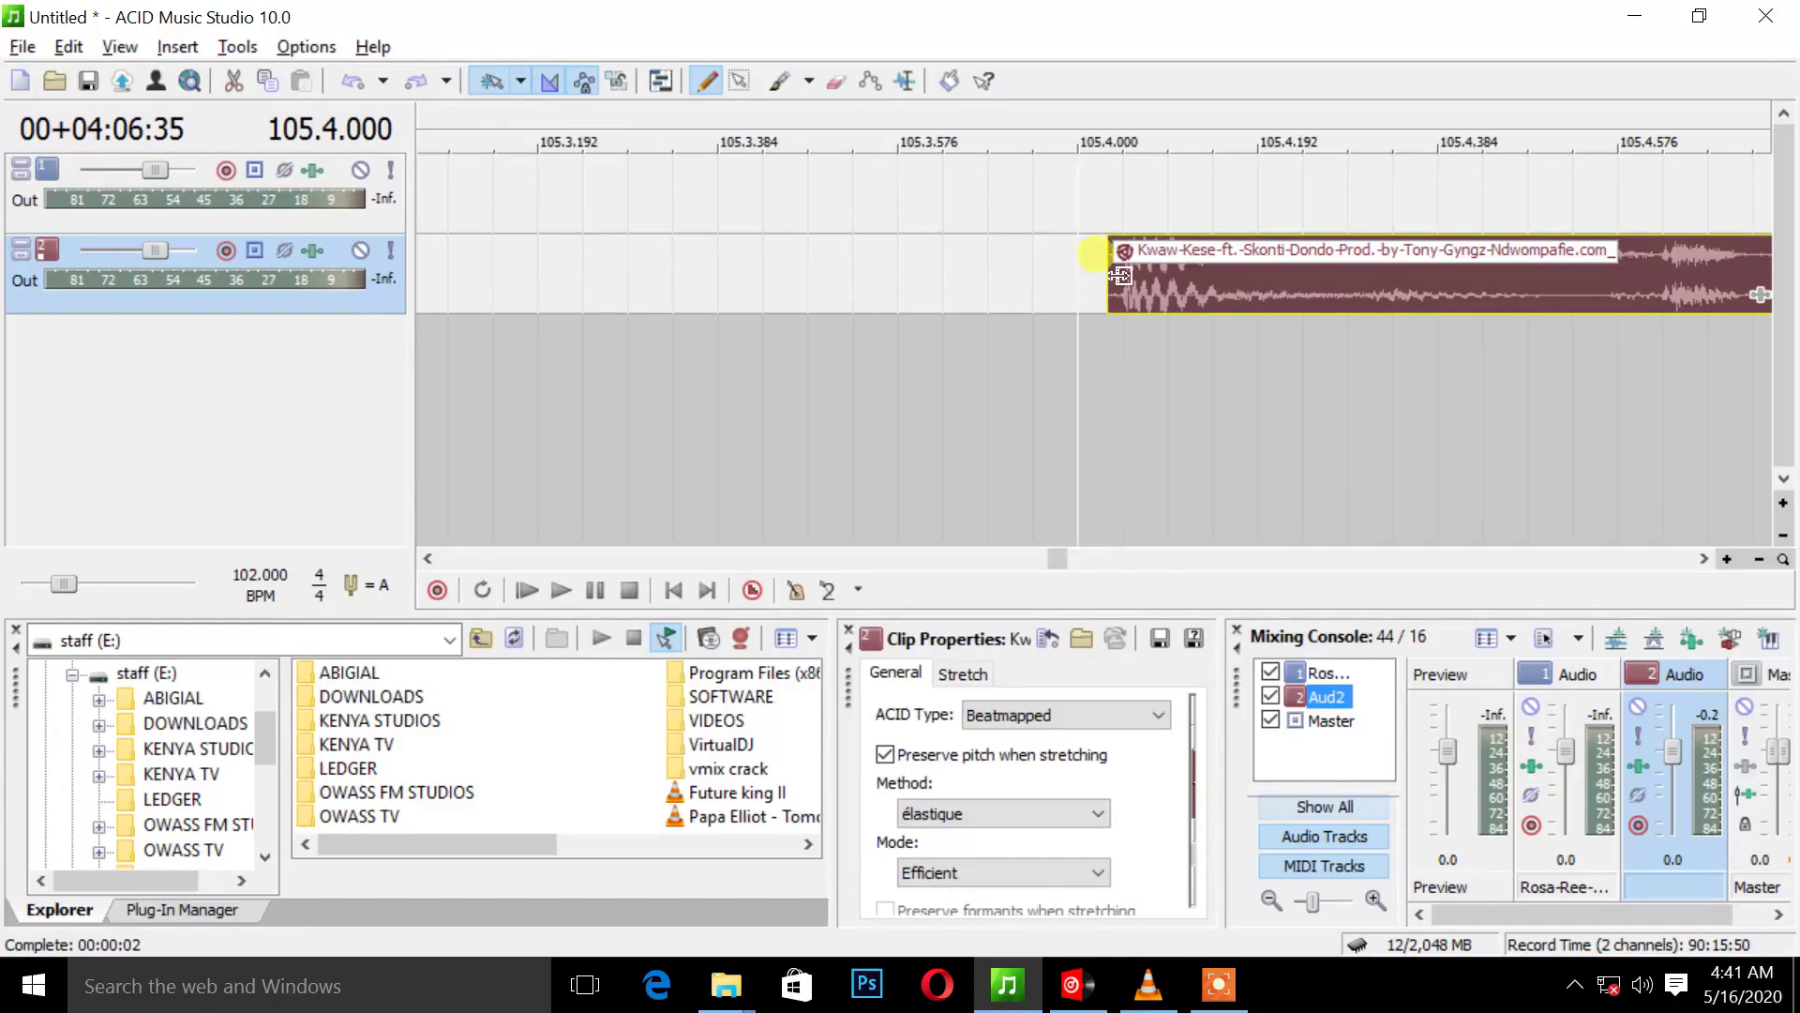
drag(1118, 276, 1134, 277)
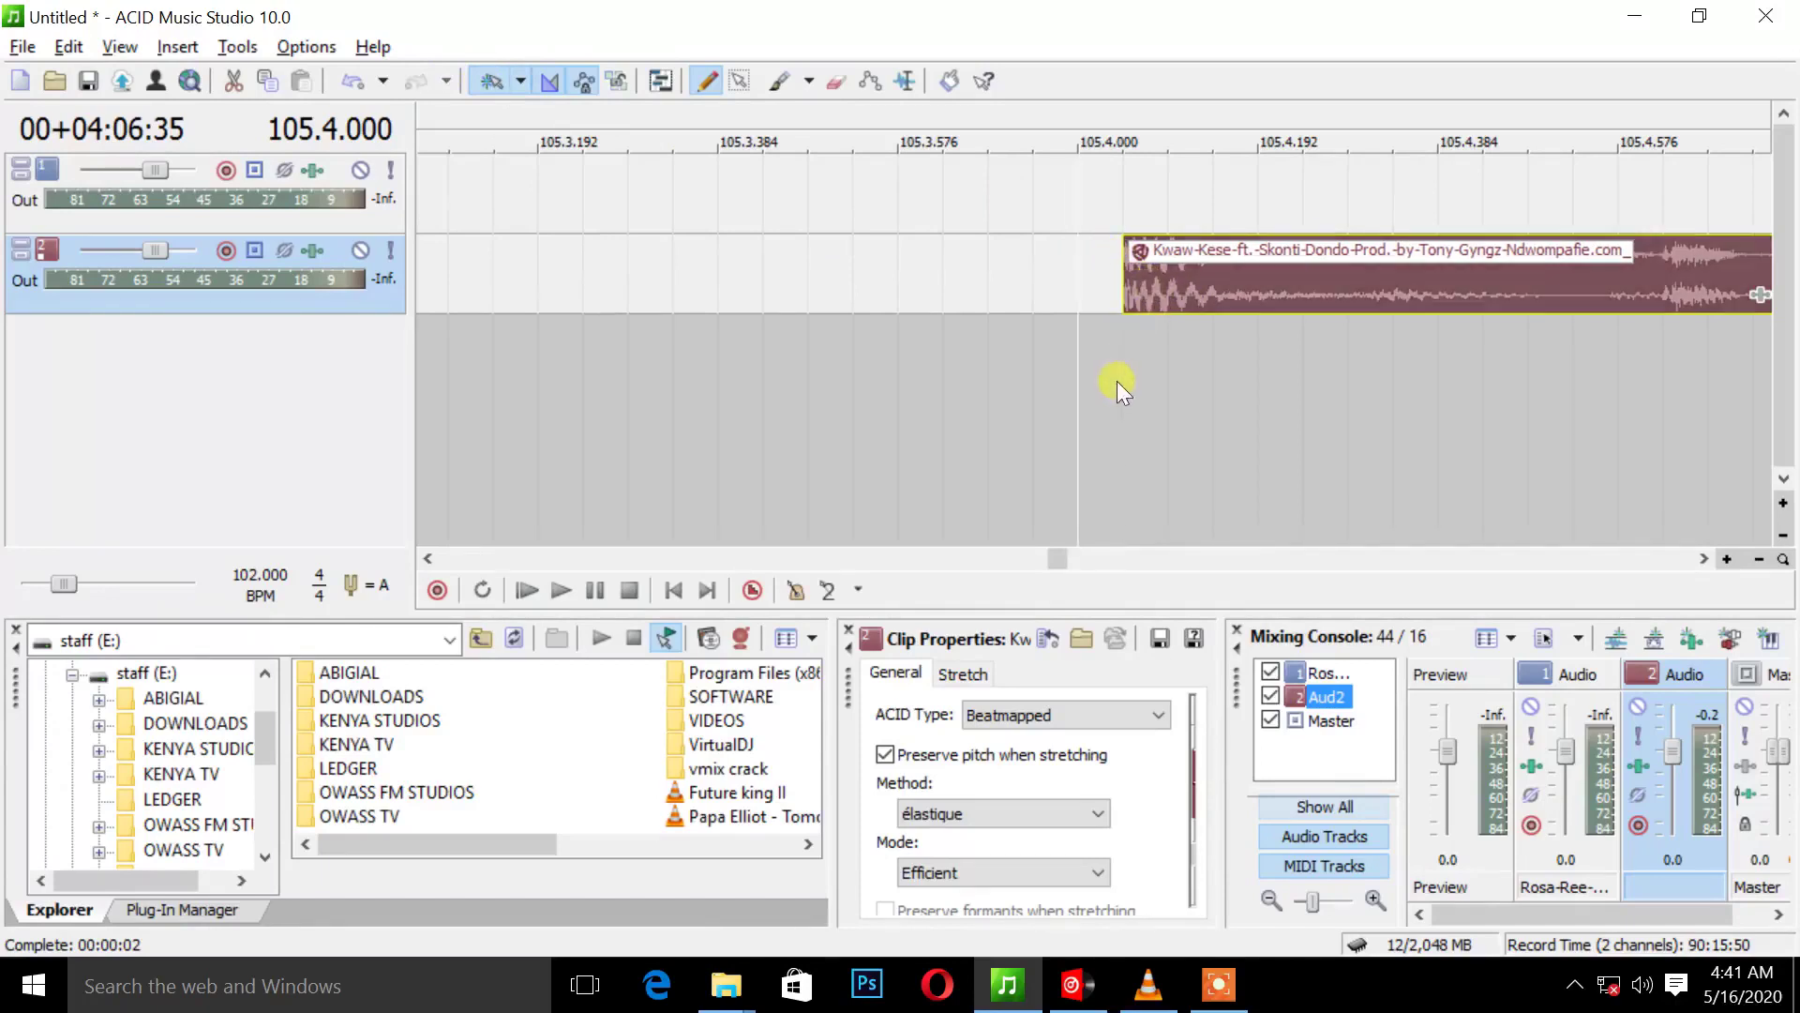
key(space)
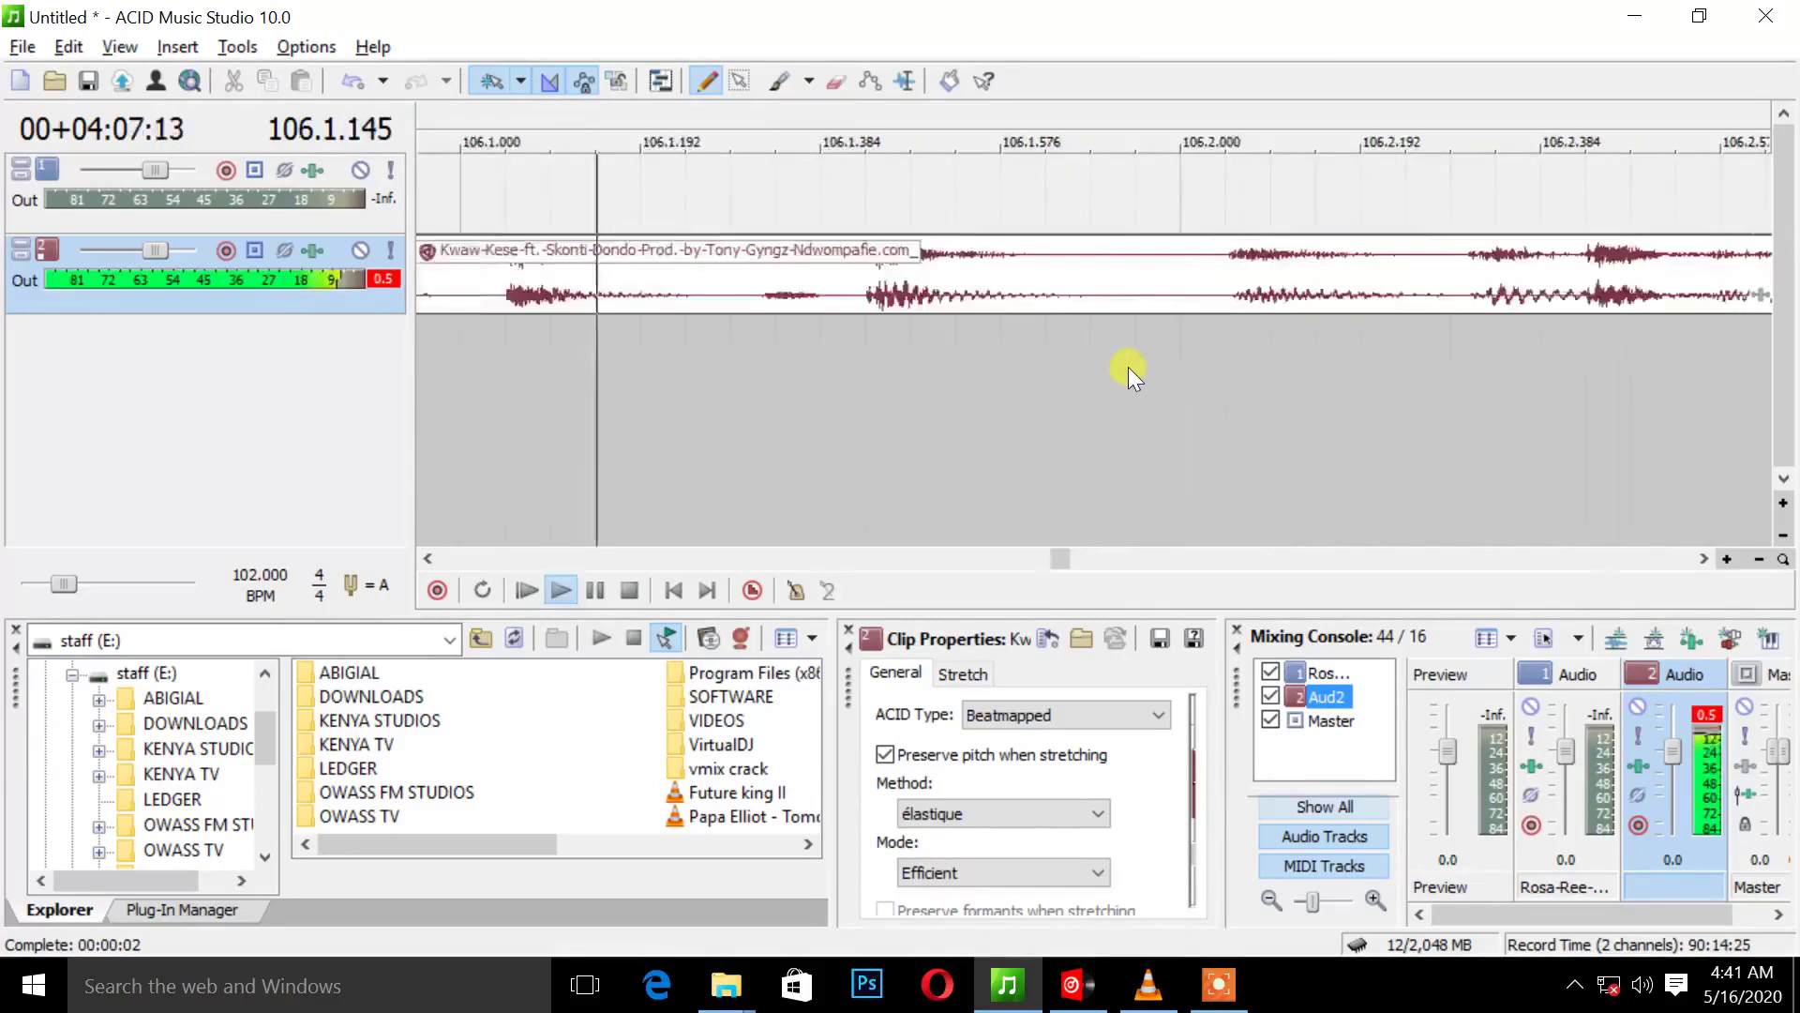
key(space)
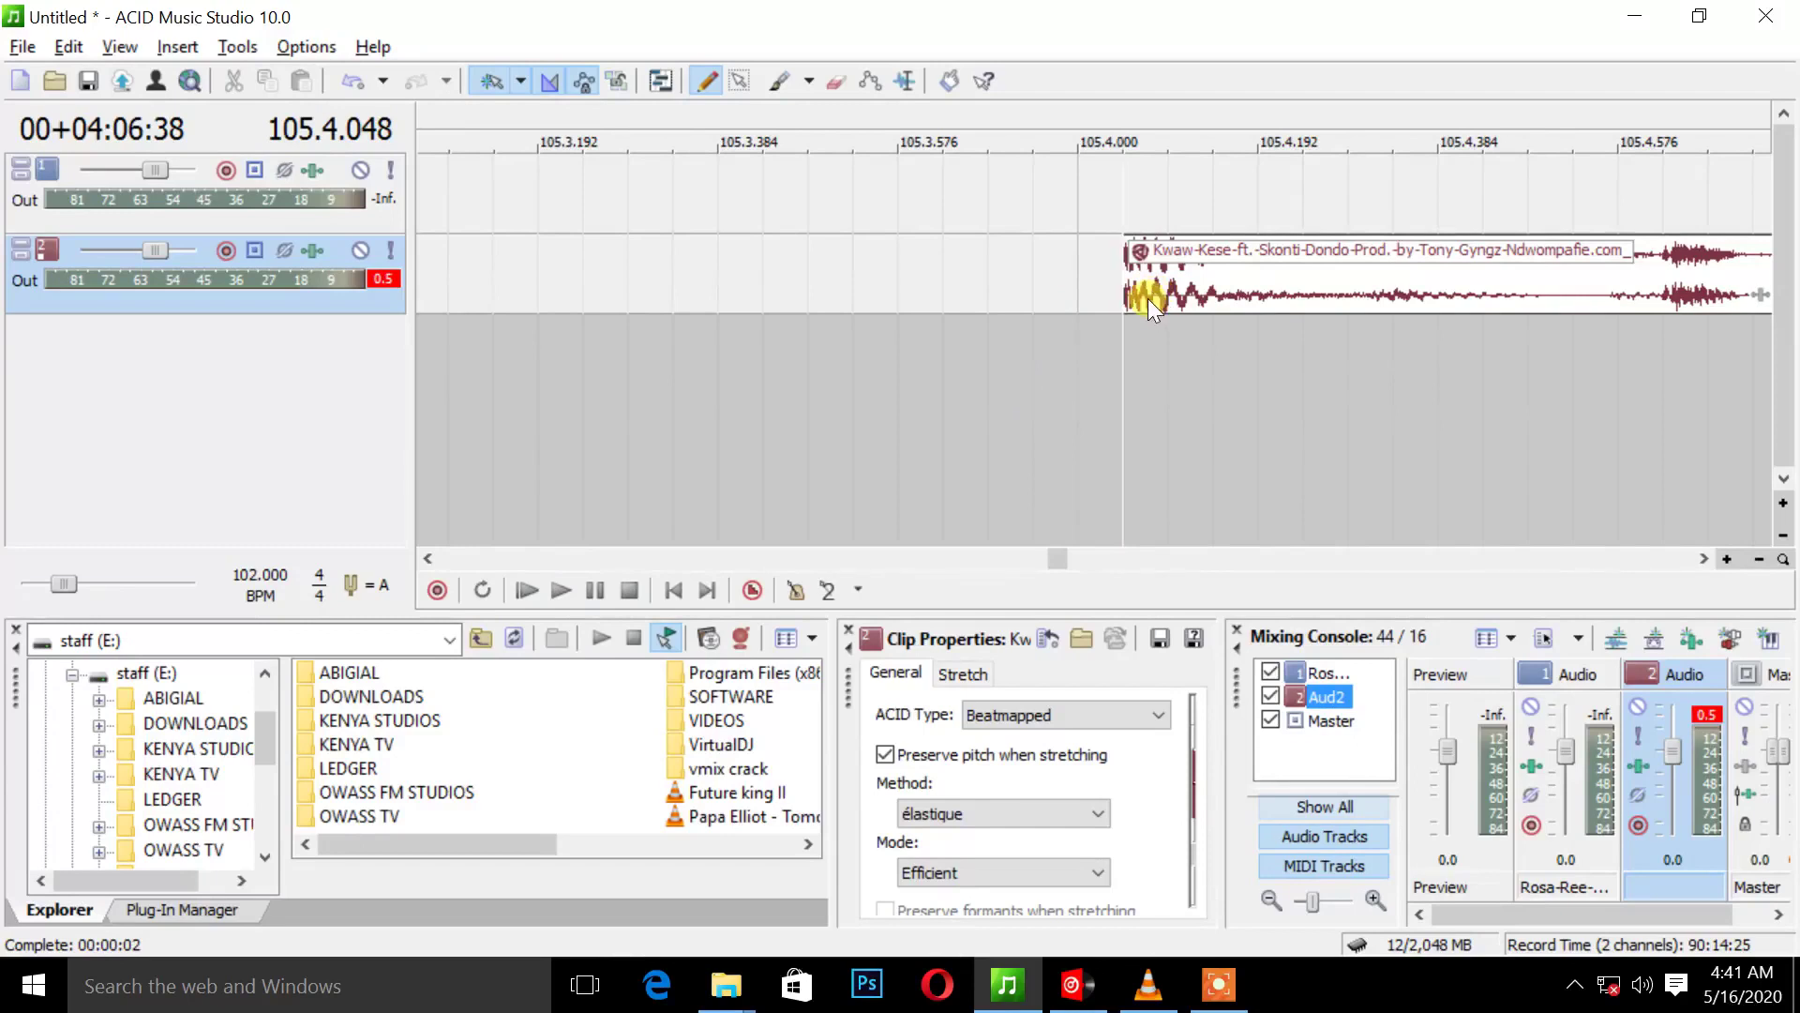
Play the Rosa-Ree-Banjuka clip from 73.1 and then from 70.1, stopping playback each time.
scroll(1148, 298, down, 5)
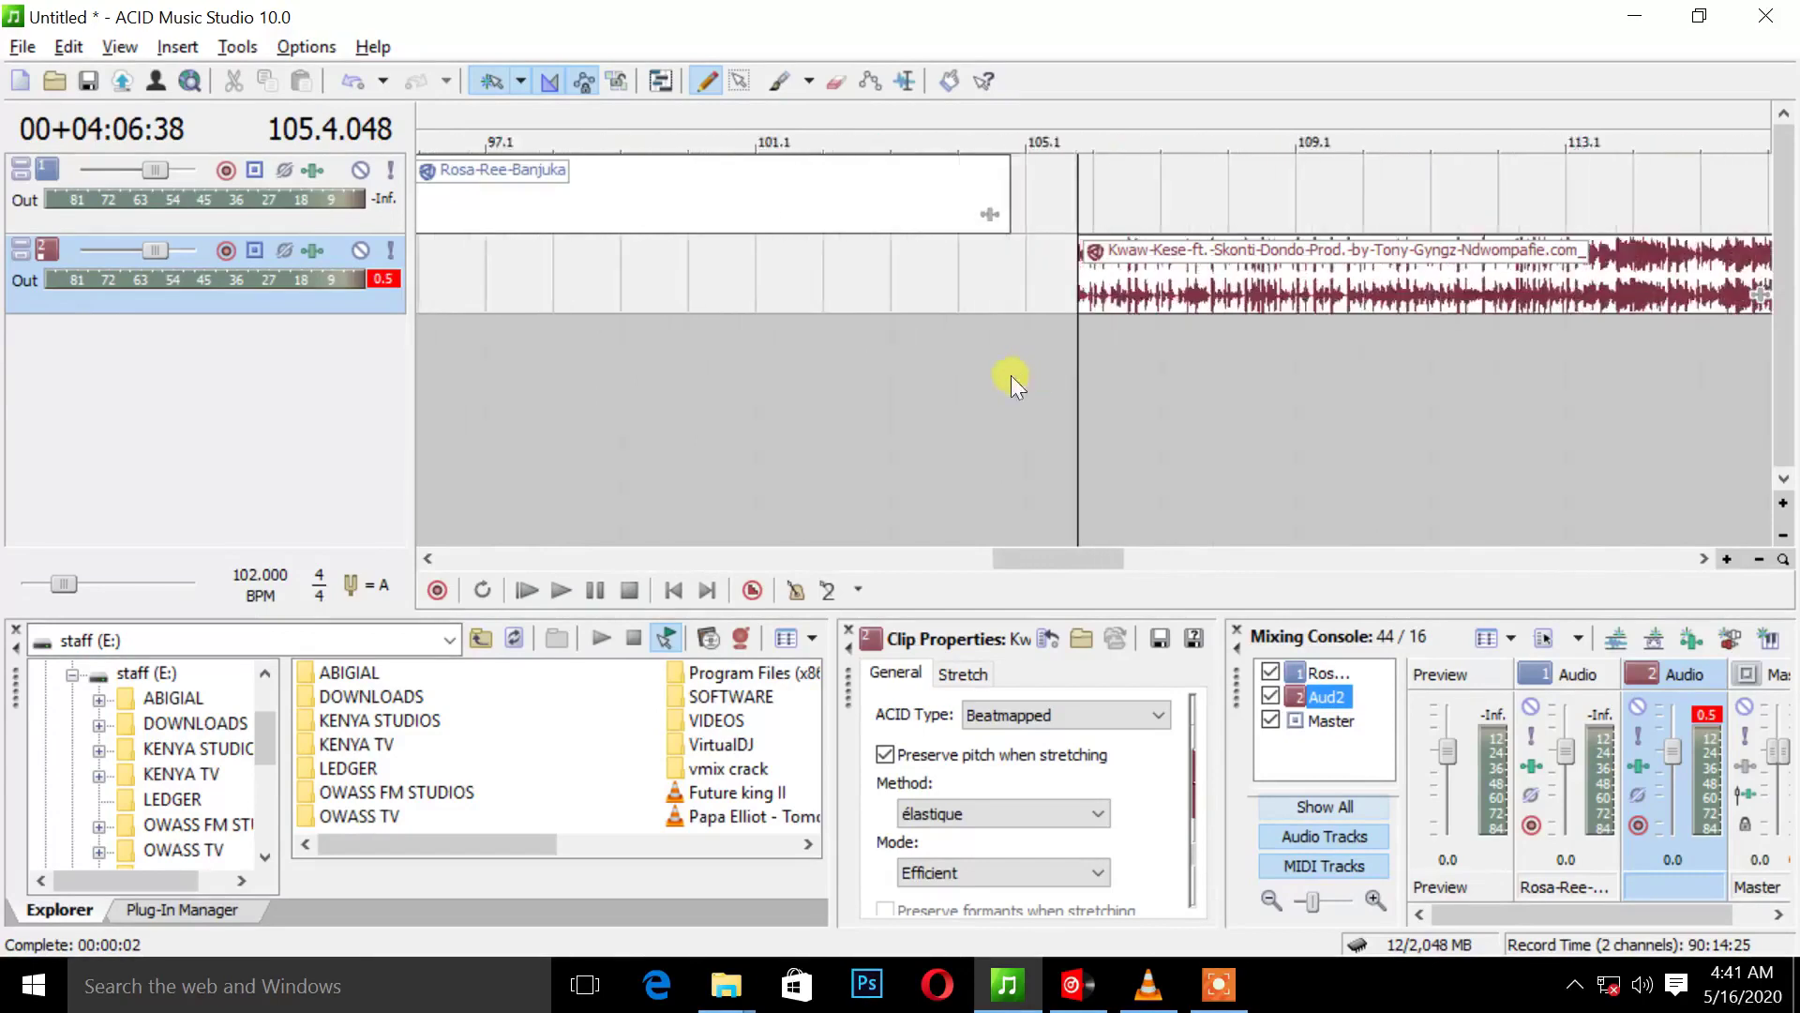
scroll(1011, 375, down, 6)
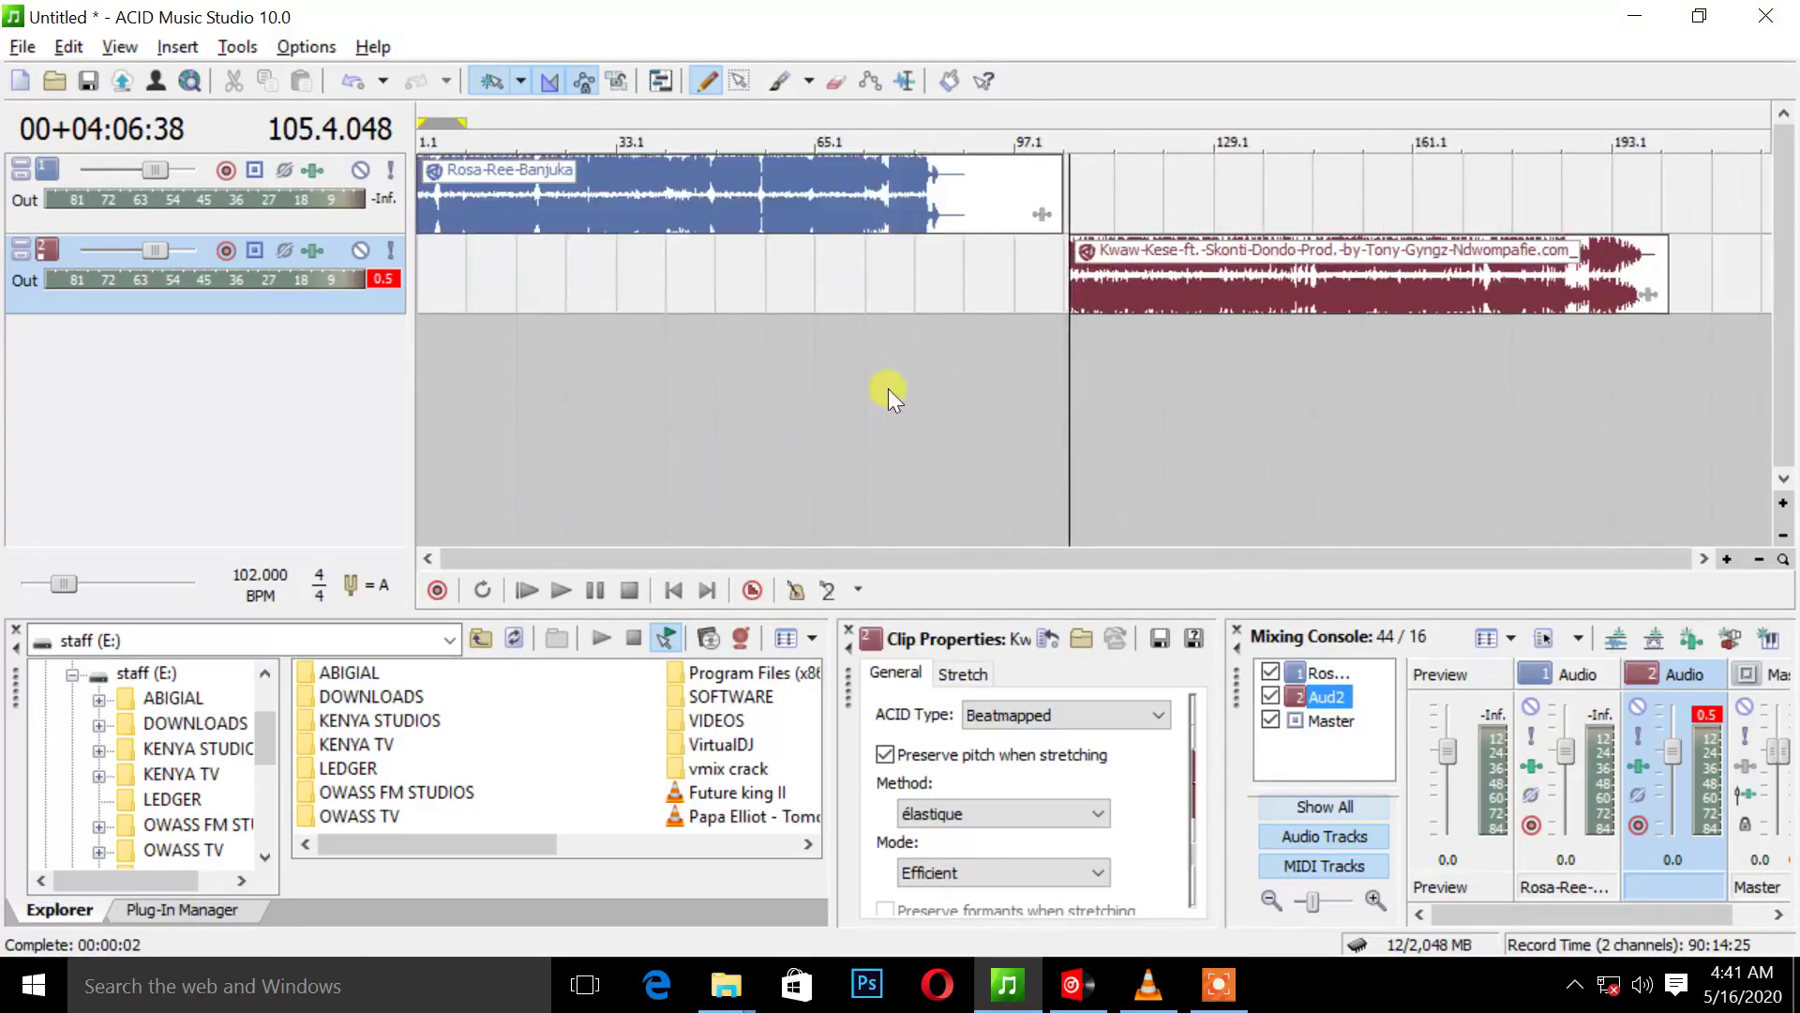
click(874, 364)
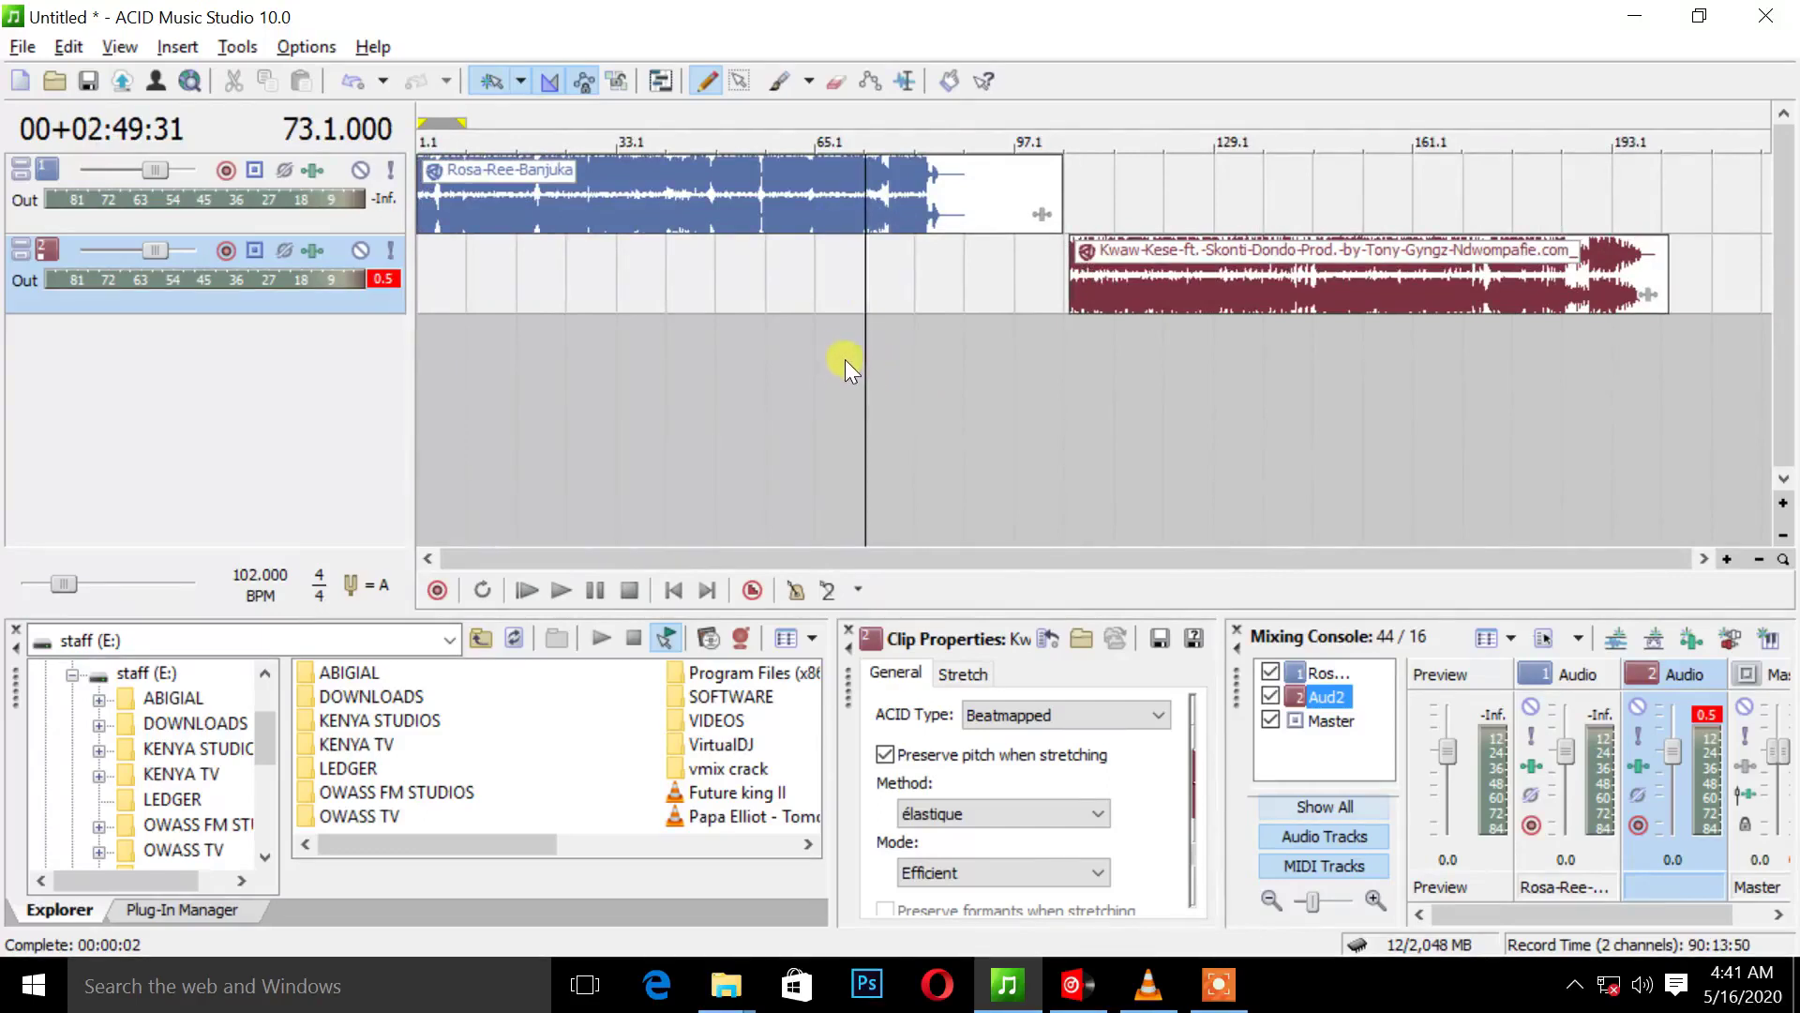
key(space)
scroll(877, 375, up, 5)
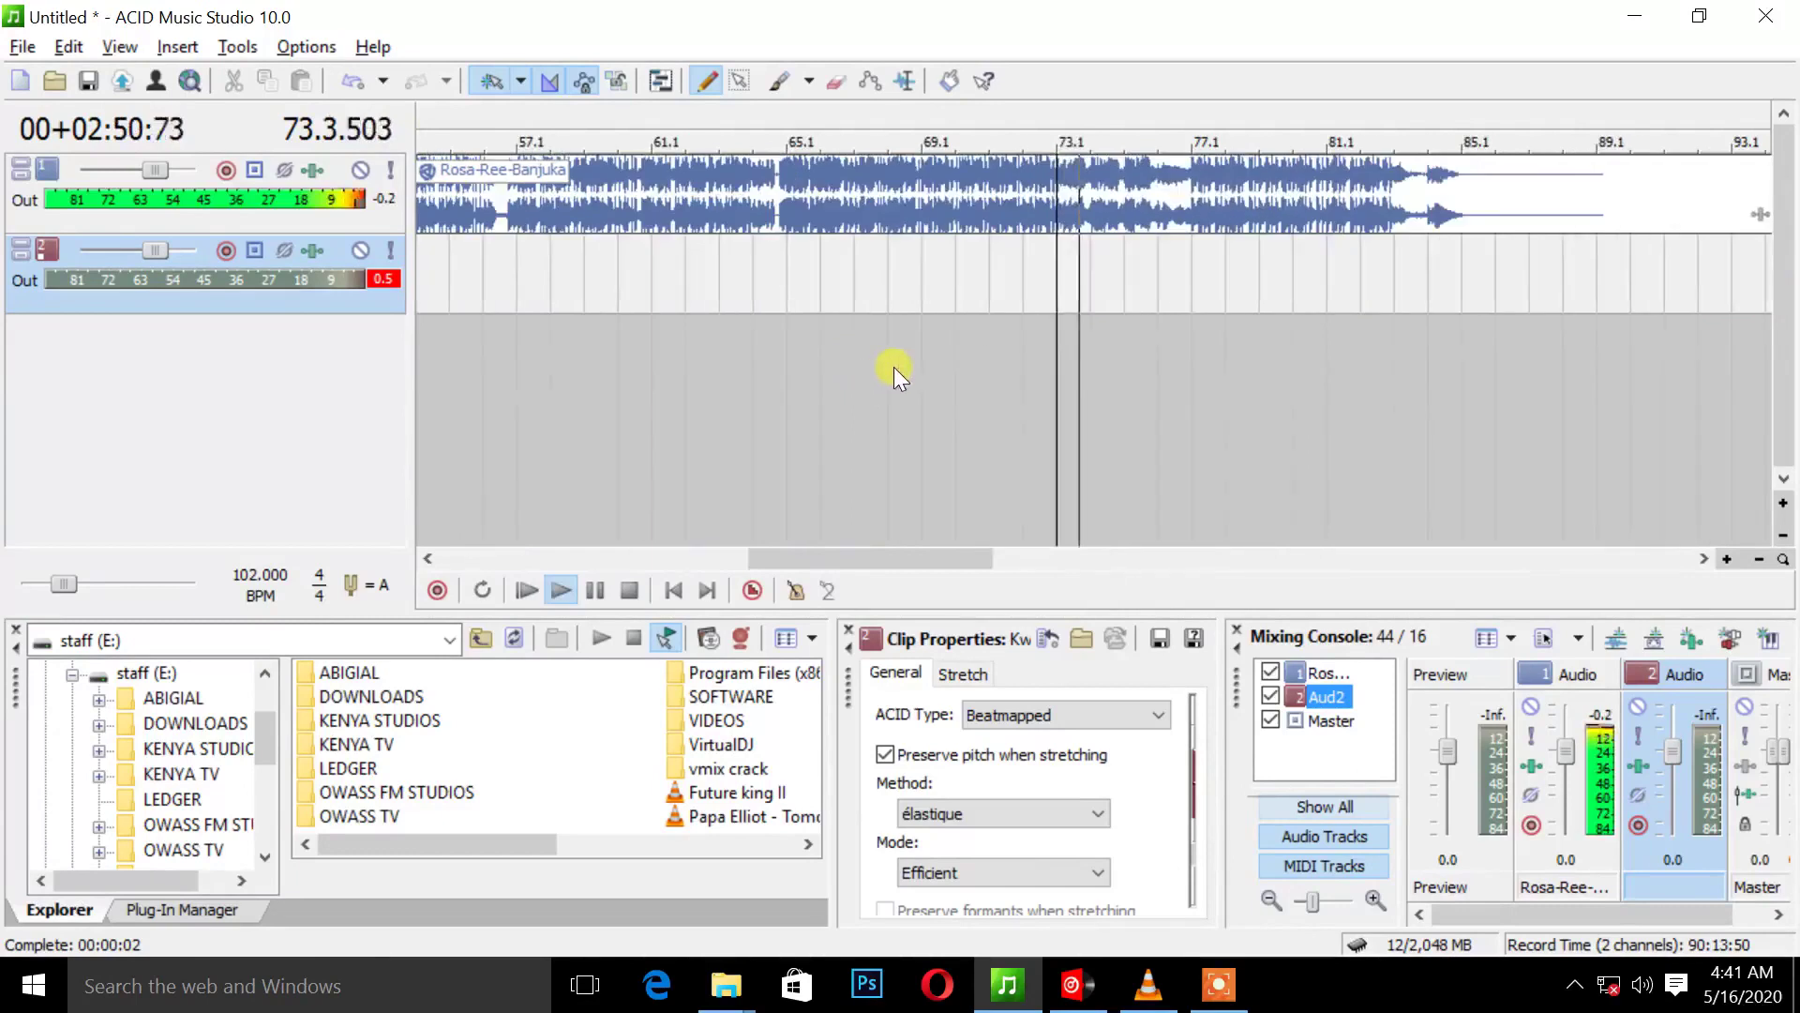
key(space)
click(954, 384)
key(space)
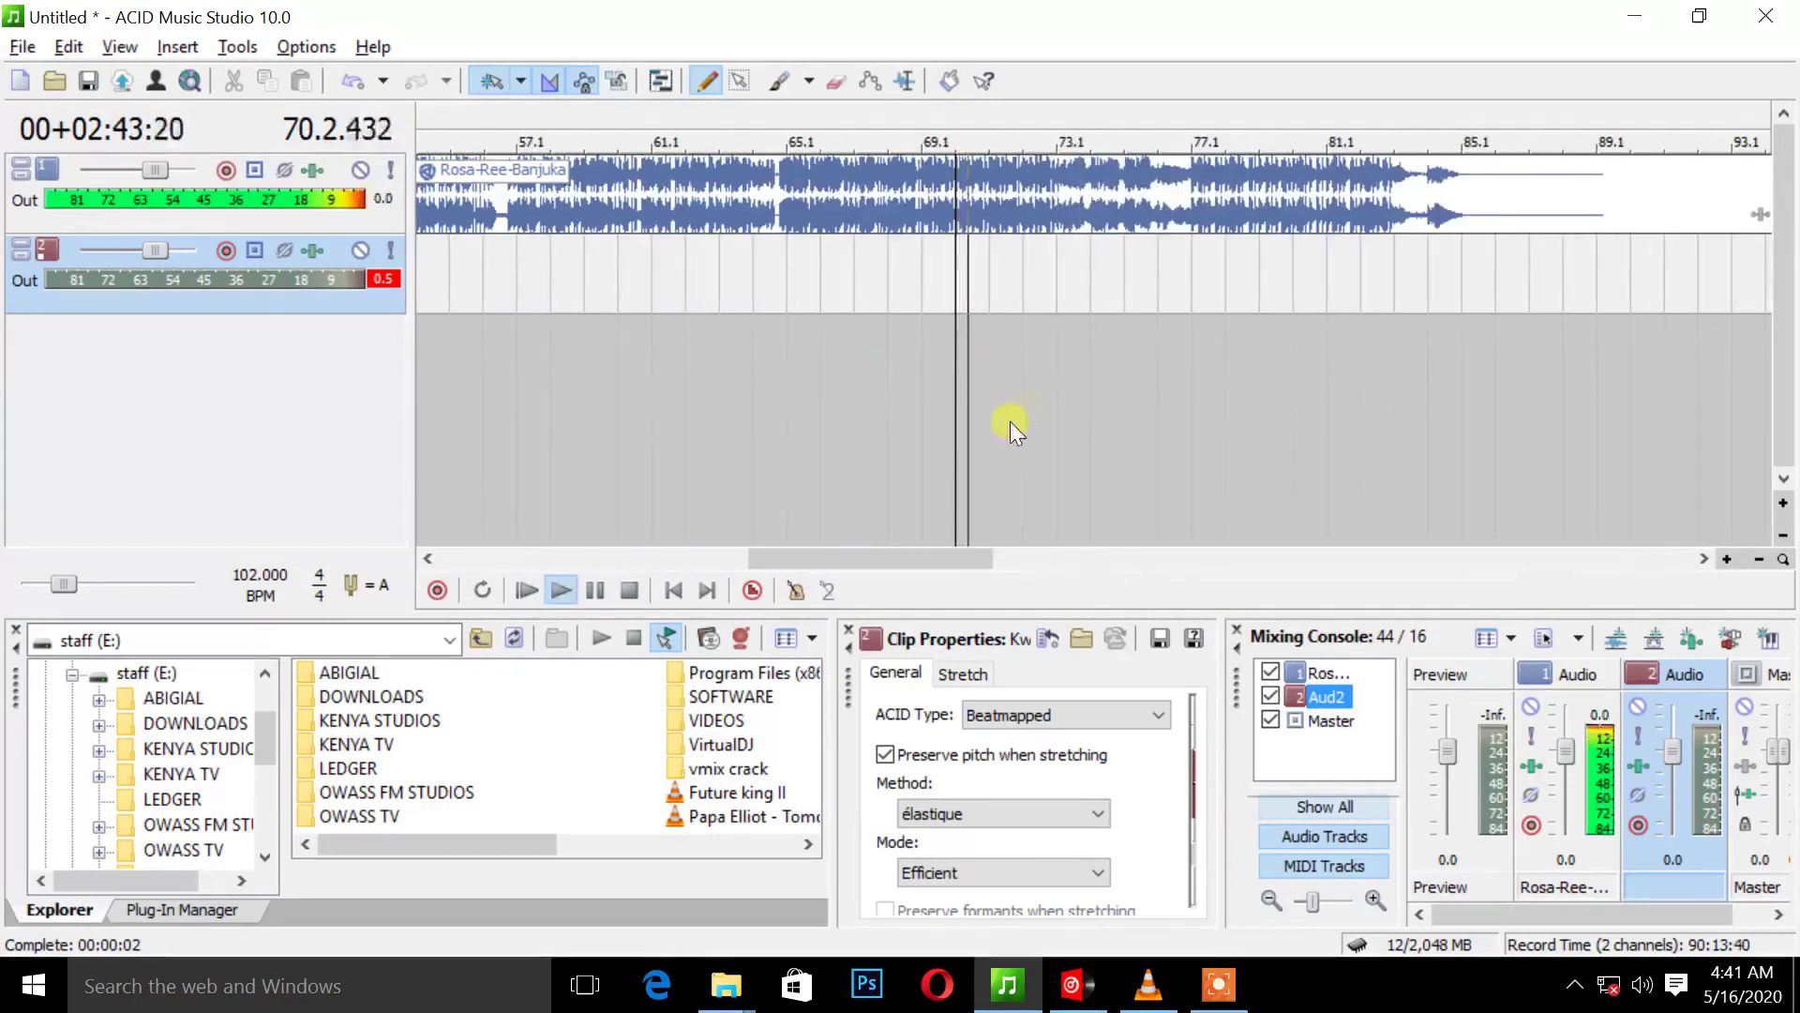
key(space)
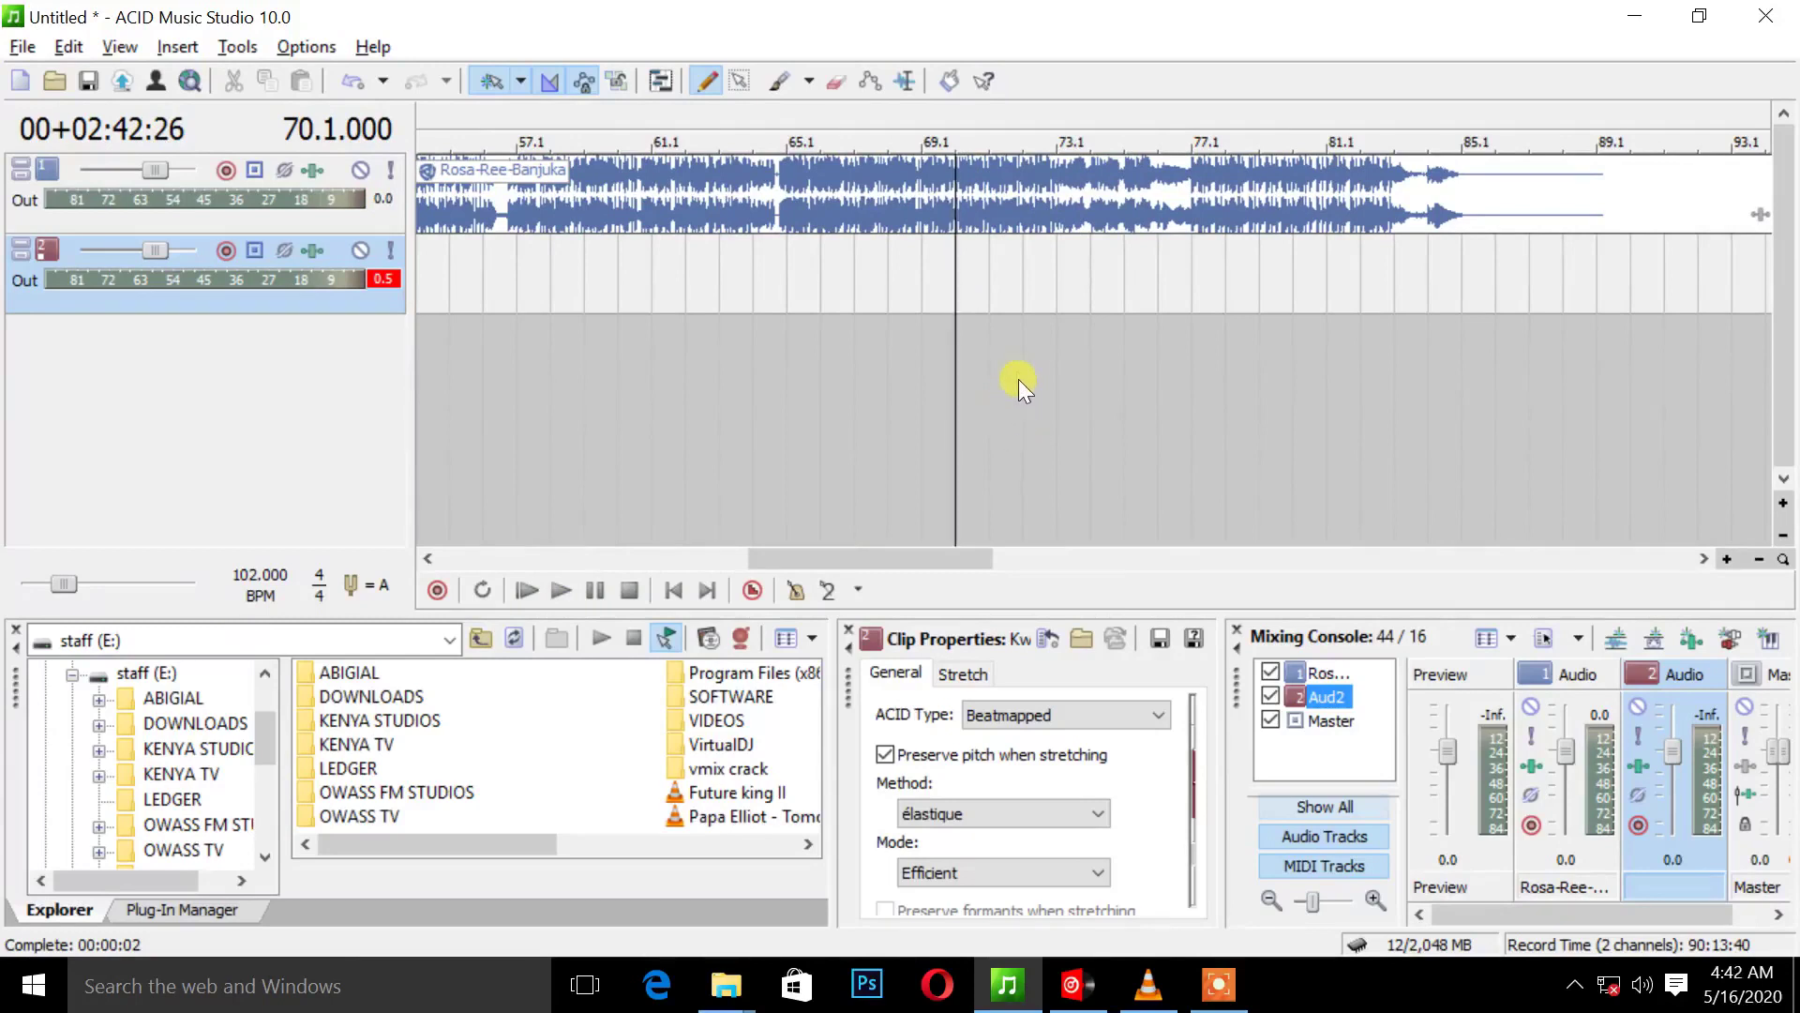
Play the Rosa-Ree-Banjuka clip several times from 72.1 to listen for the beat leading into measure 73.
click(1013, 391)
key(space)
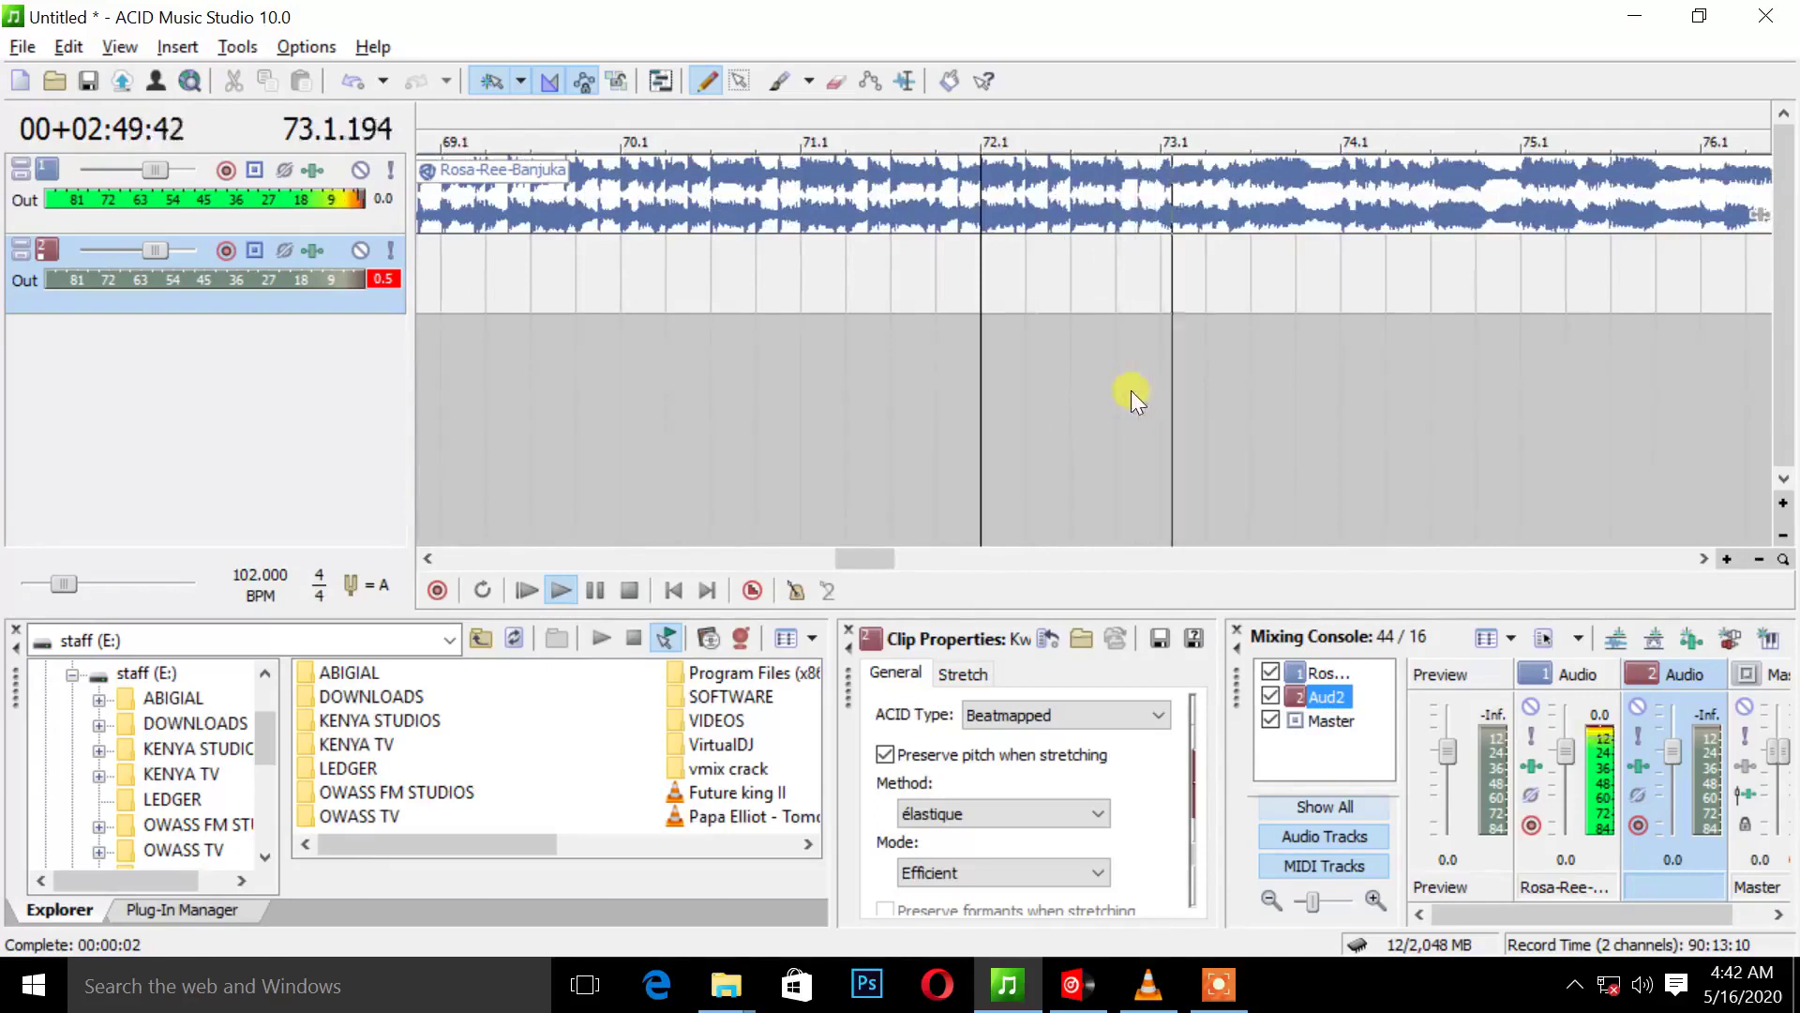
key(space)
key(space)
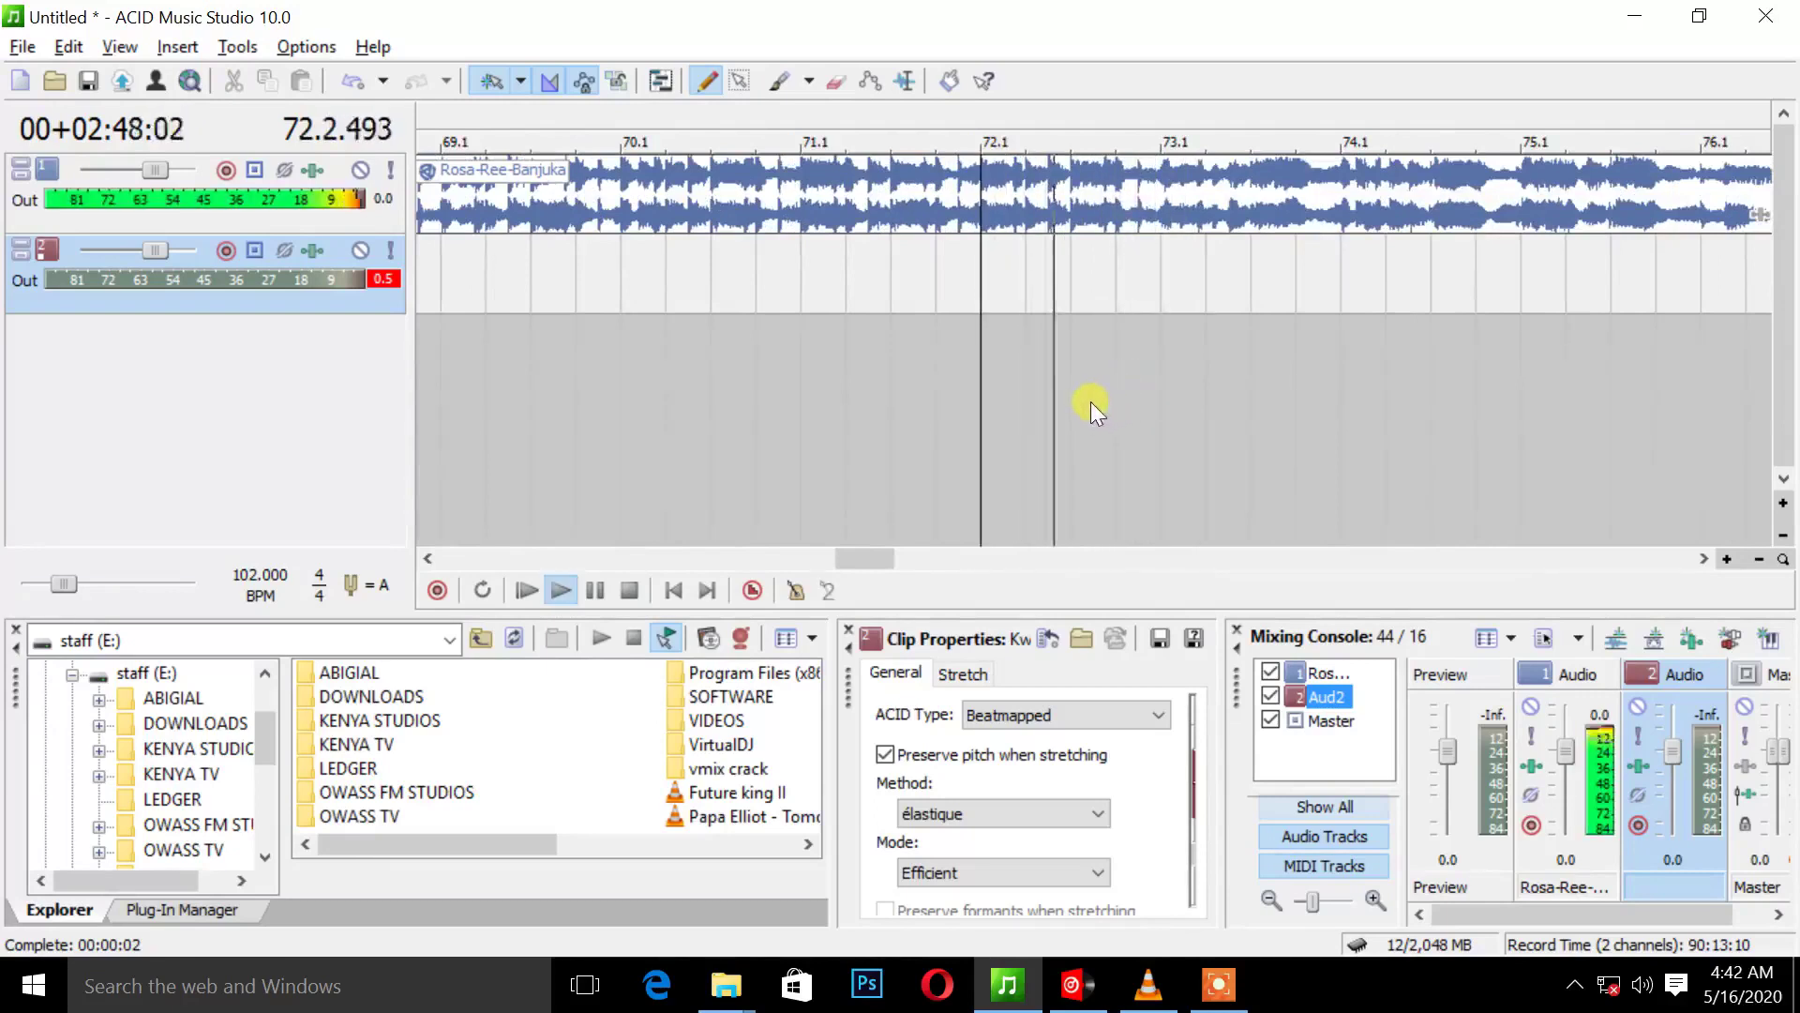
key(space)
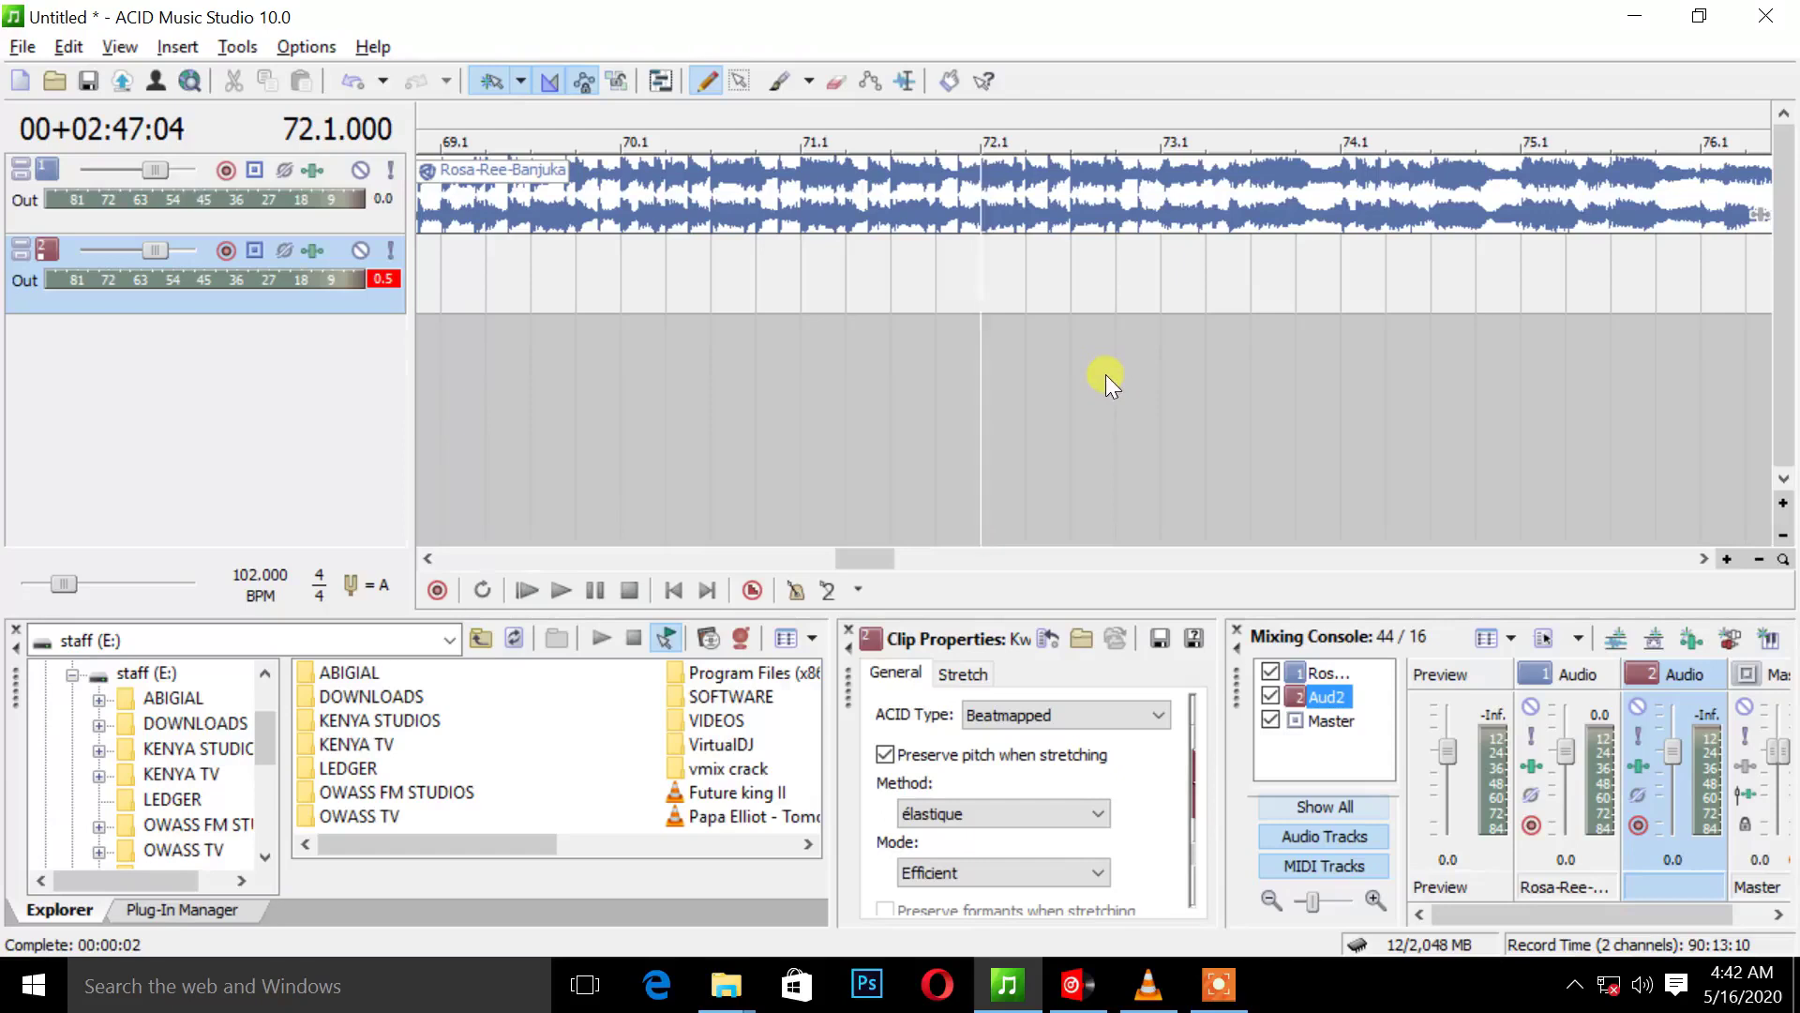
key(space)
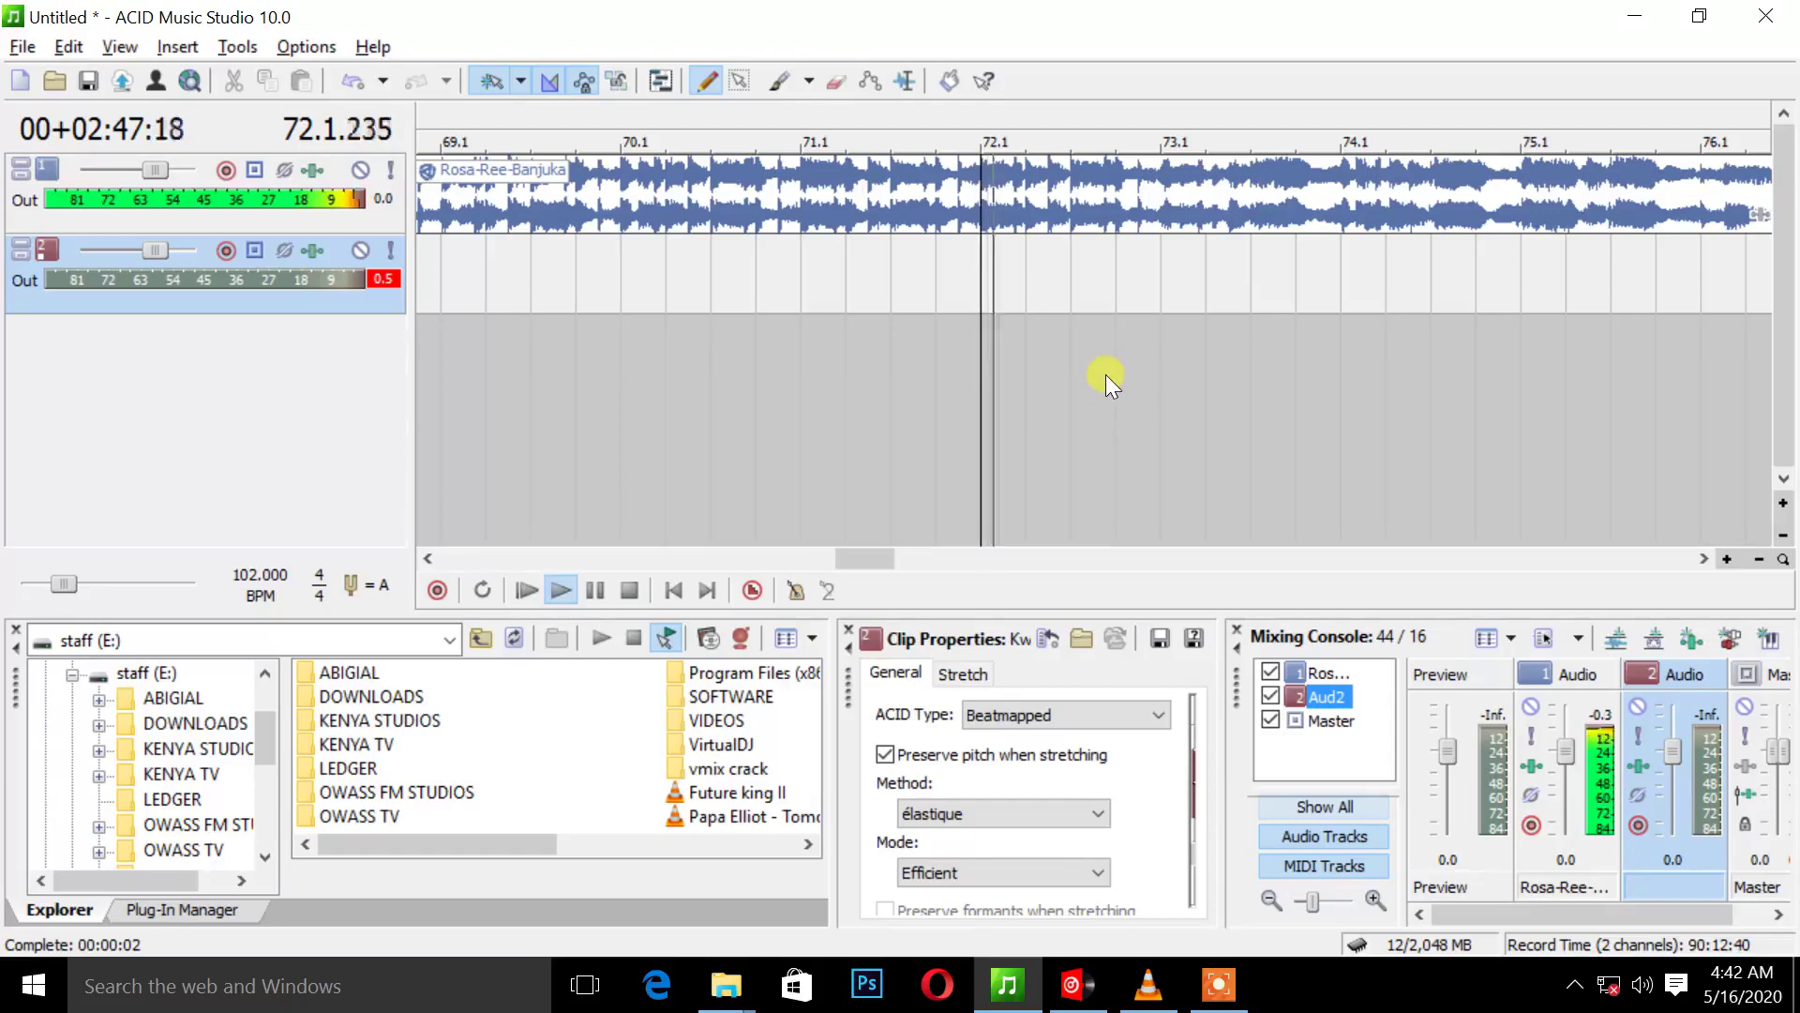
scroll(1111, 394, up, 3)
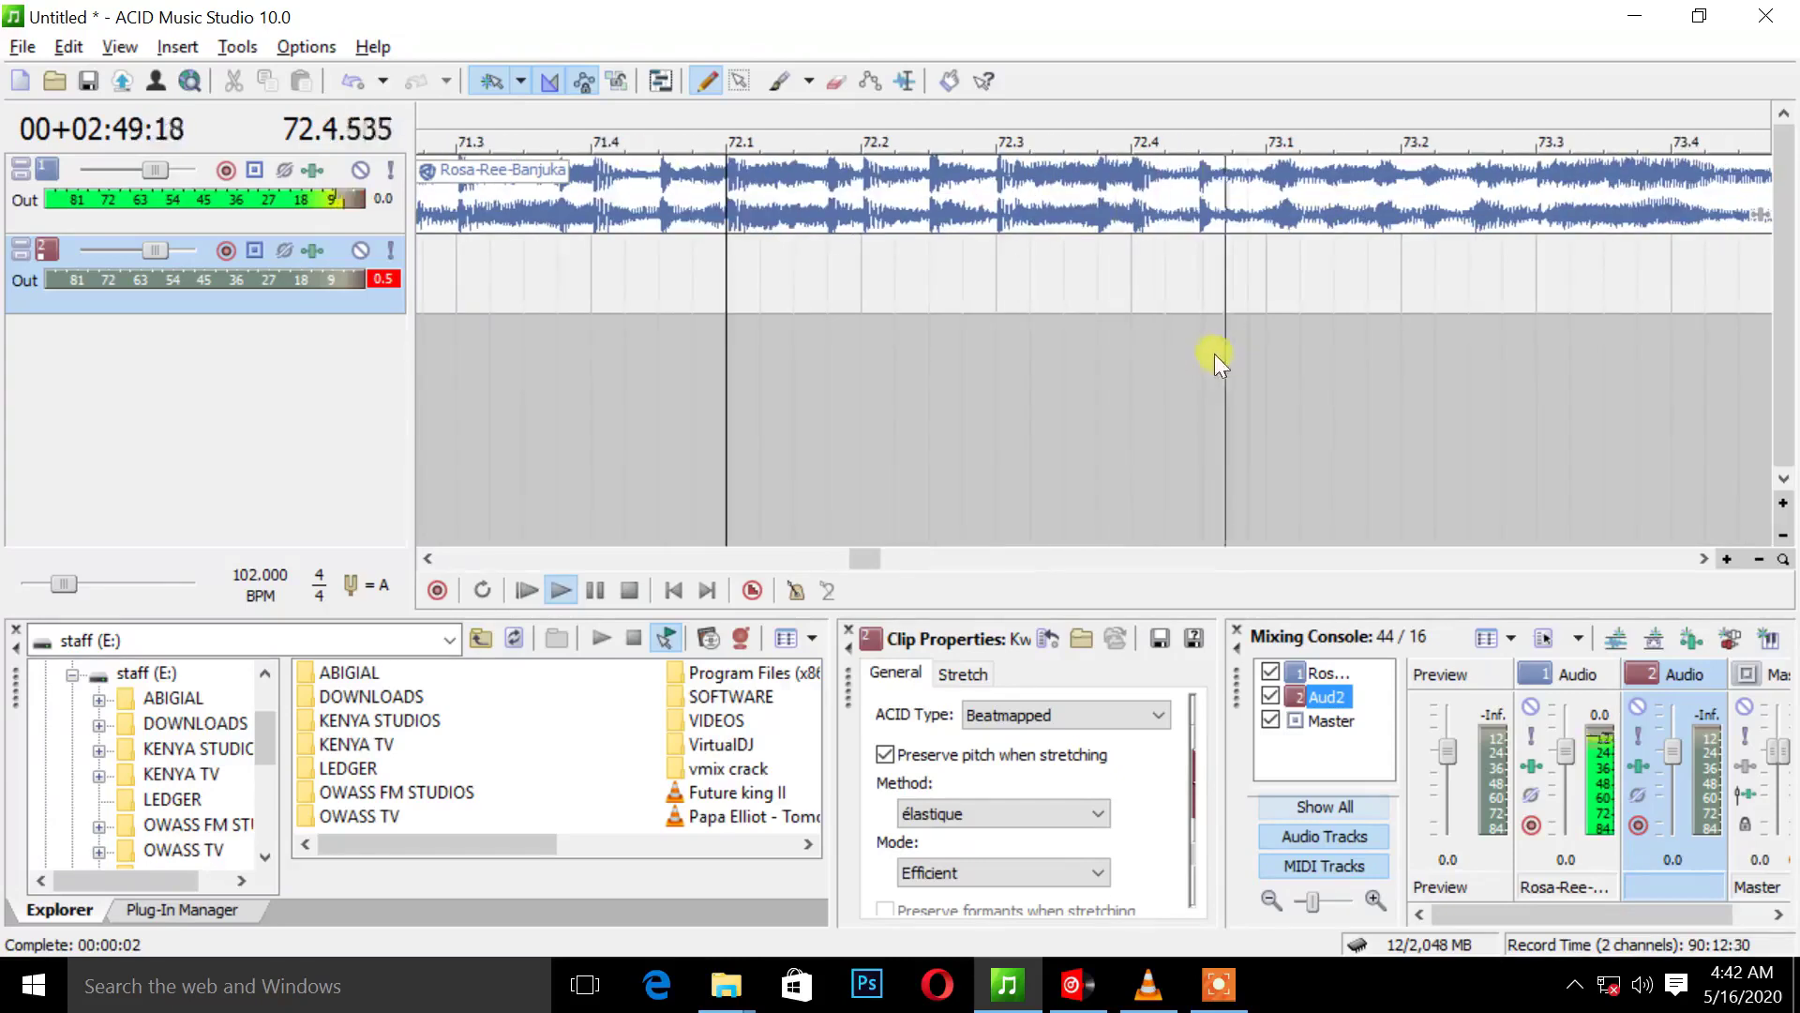
key(space)
Play the Rosa-Ree-Banjuka clip repeatedly from 73.1.000 to check the beat there, stopping playback each time.
click(1256, 332)
key(space)
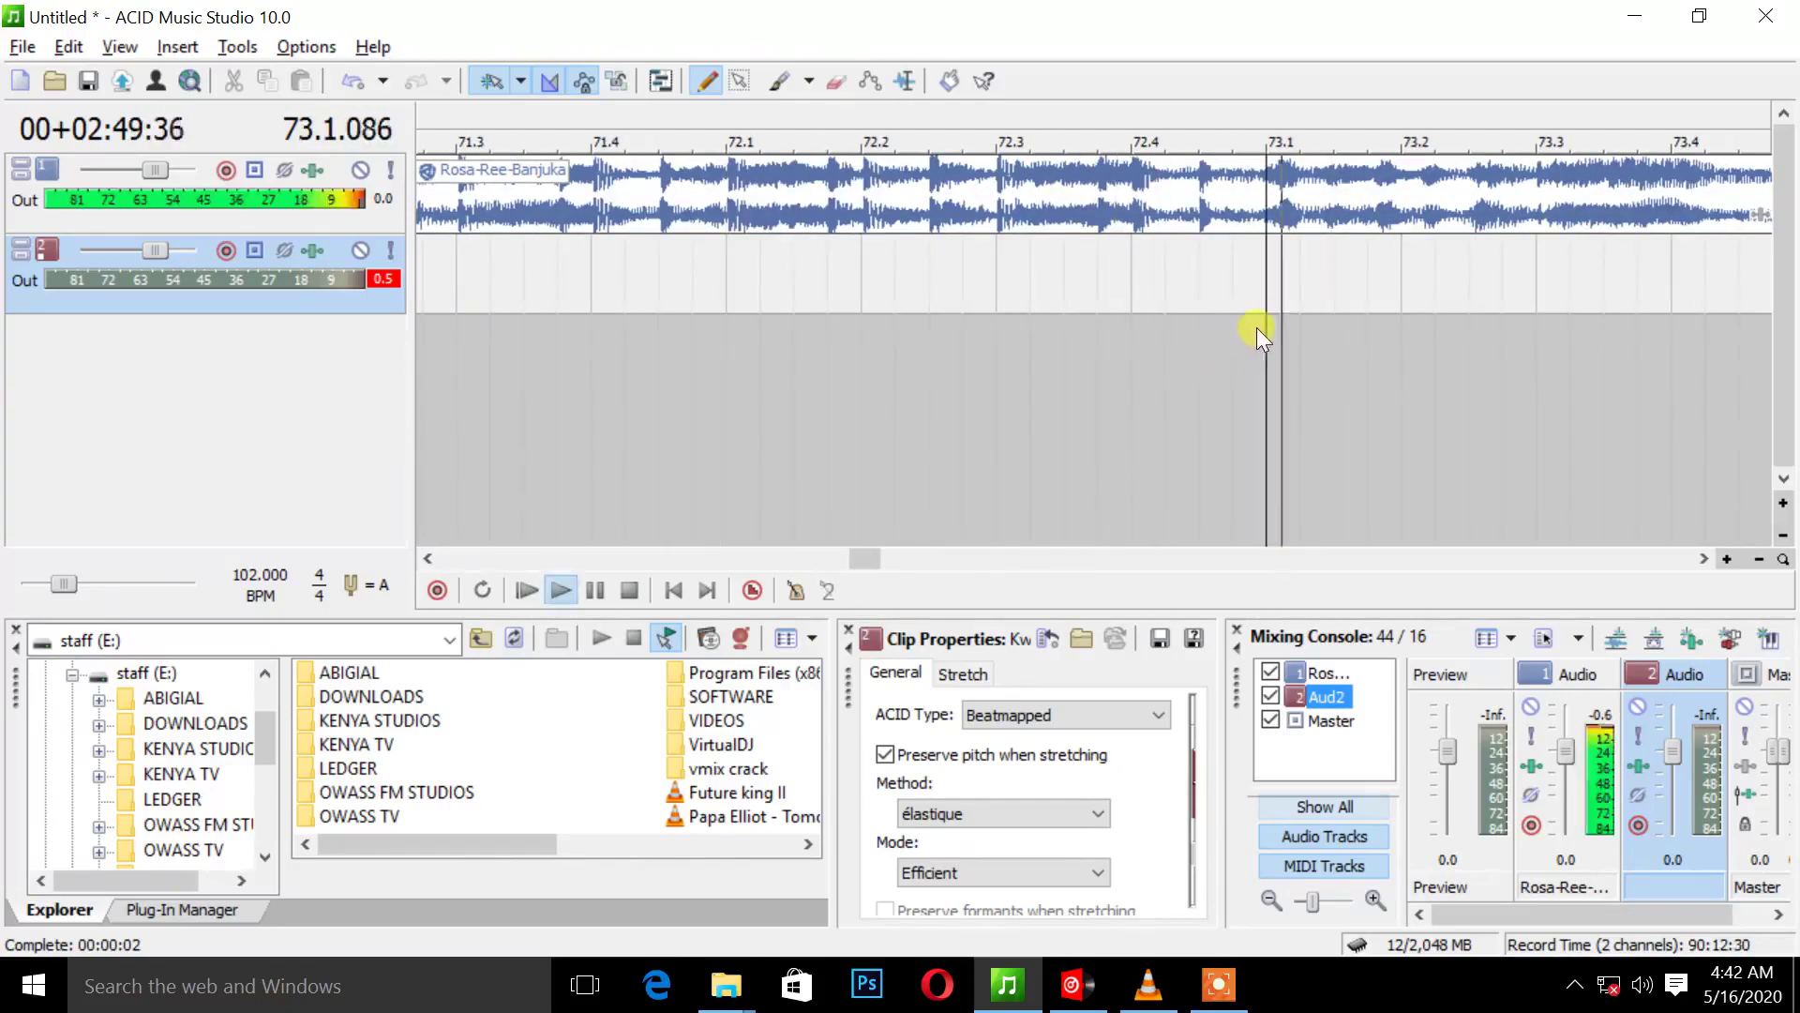
key(space)
key(space)
key(space)
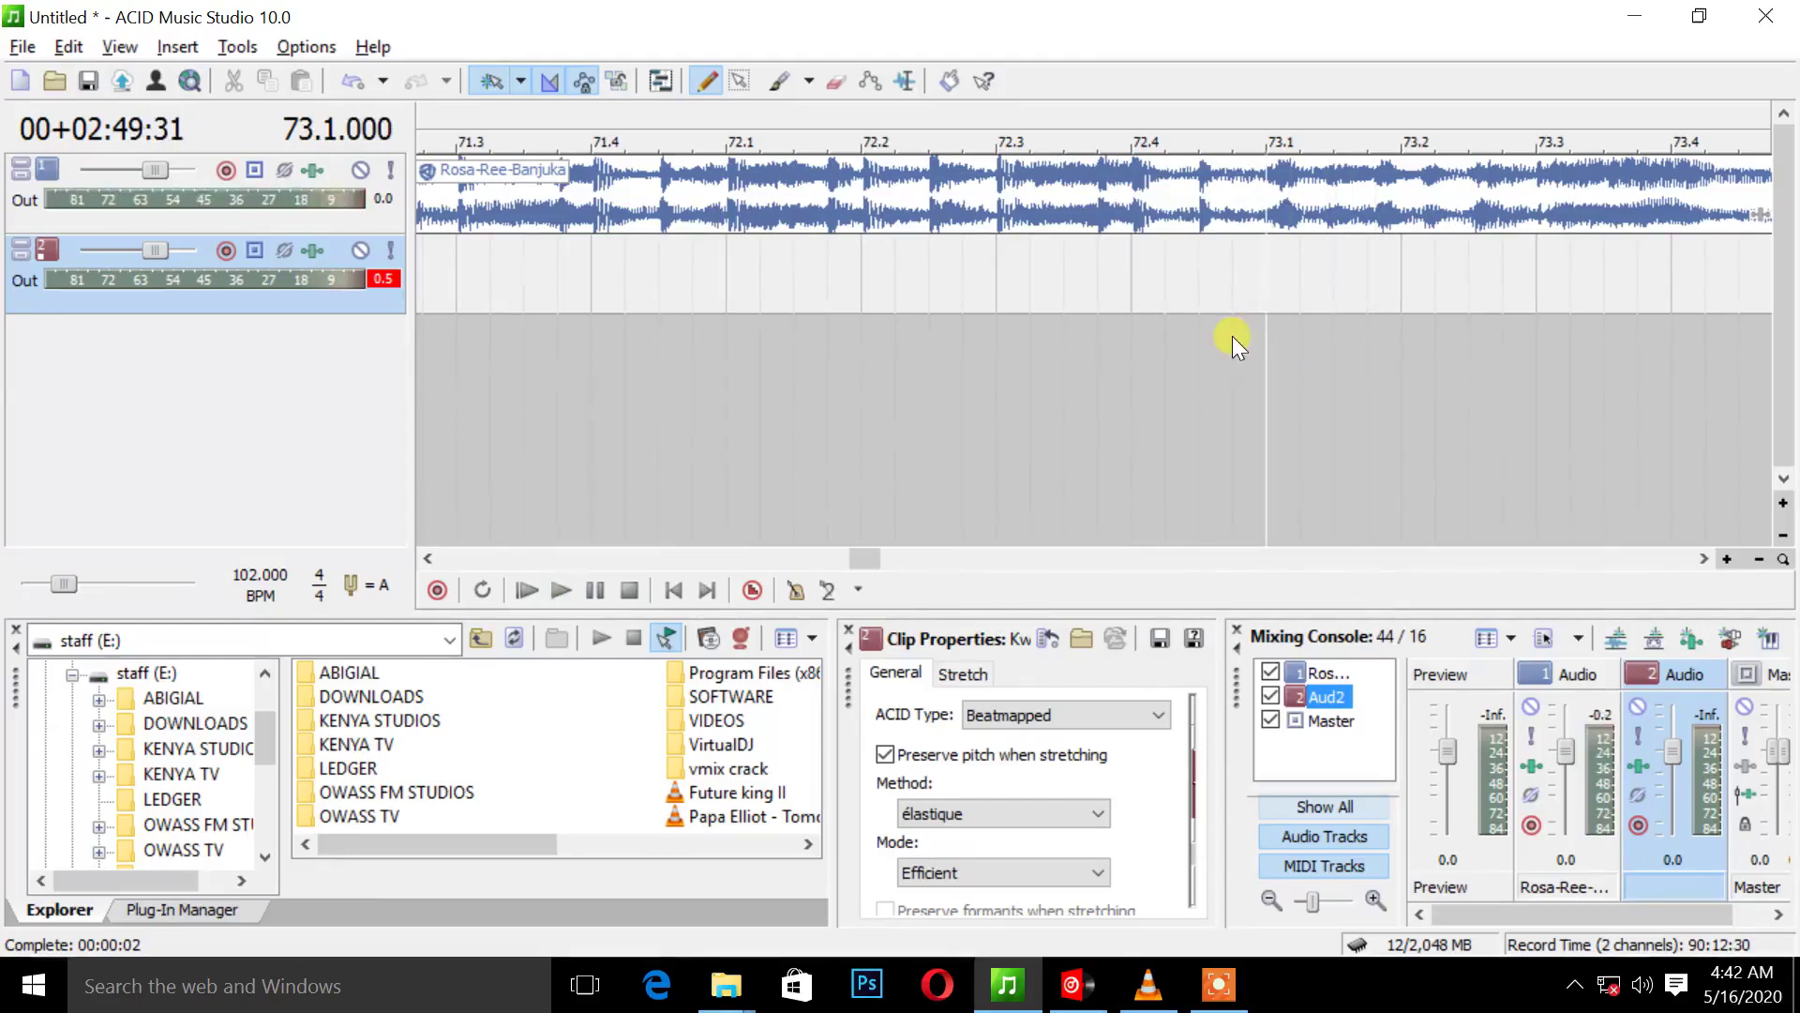
scroll(1232, 336, up, 3)
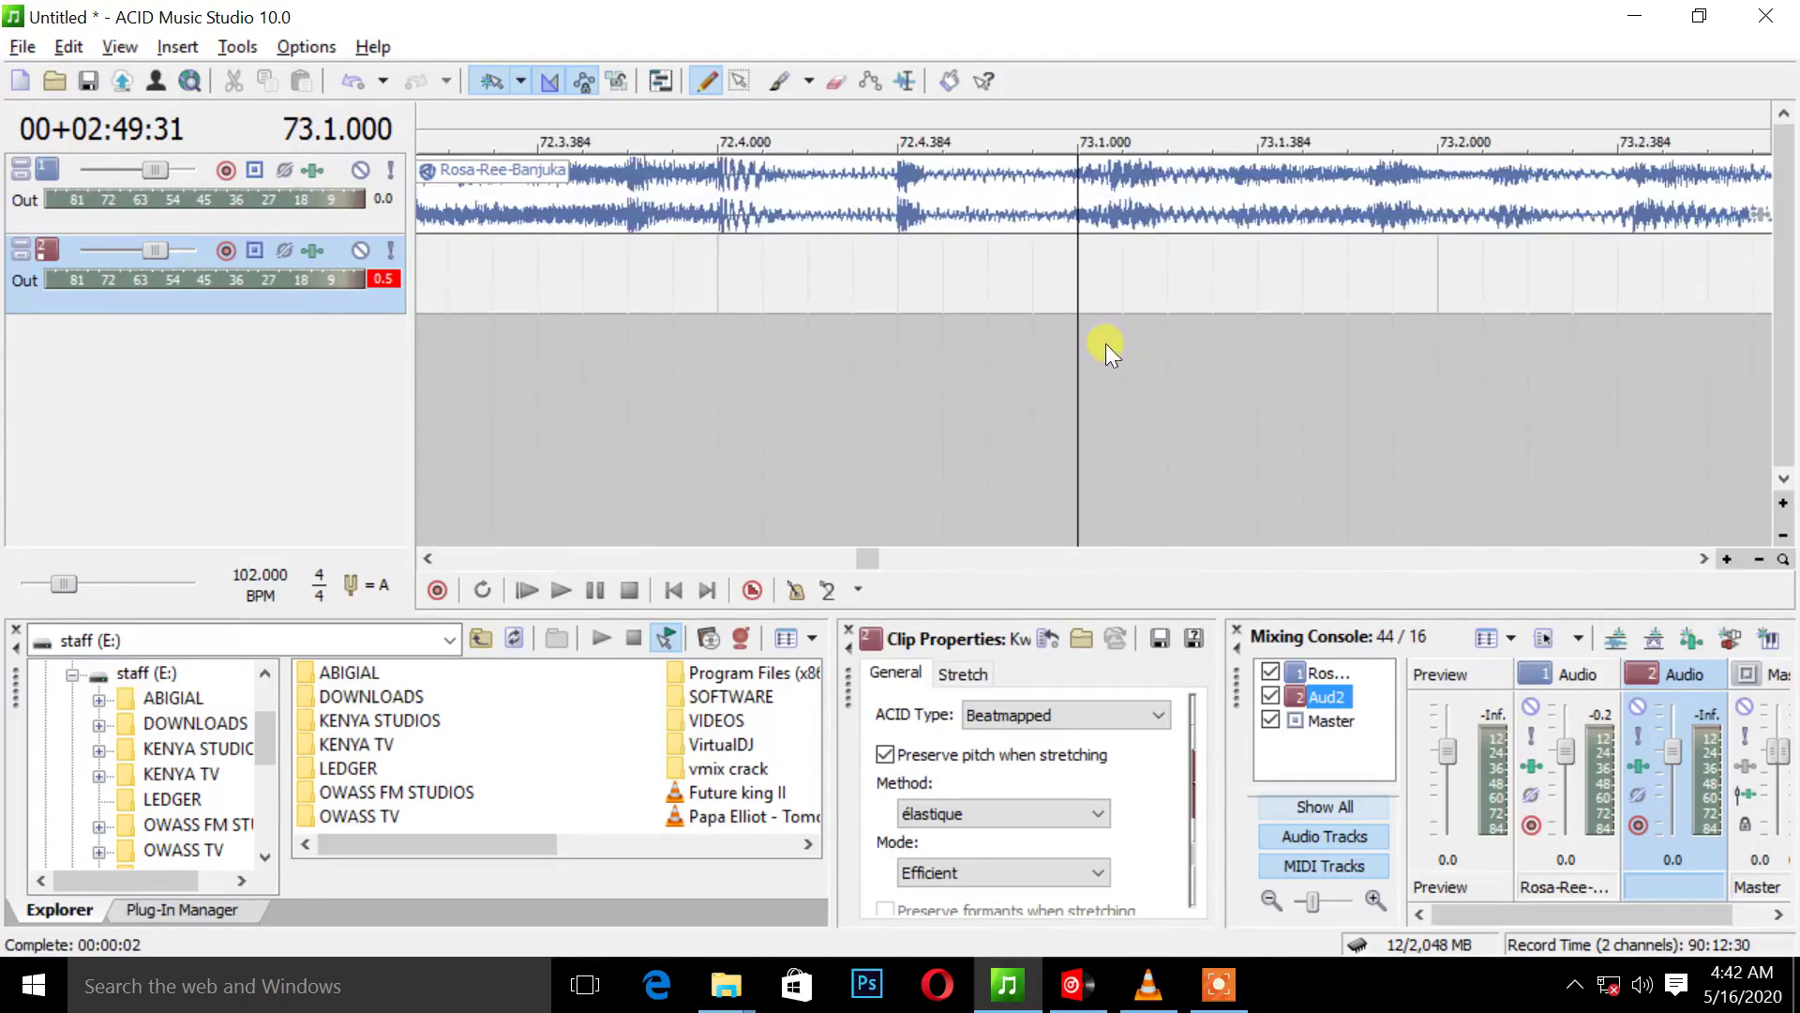
scroll(1107, 344, up, 2)
key(space)
key(space)
key(space)
key(space)
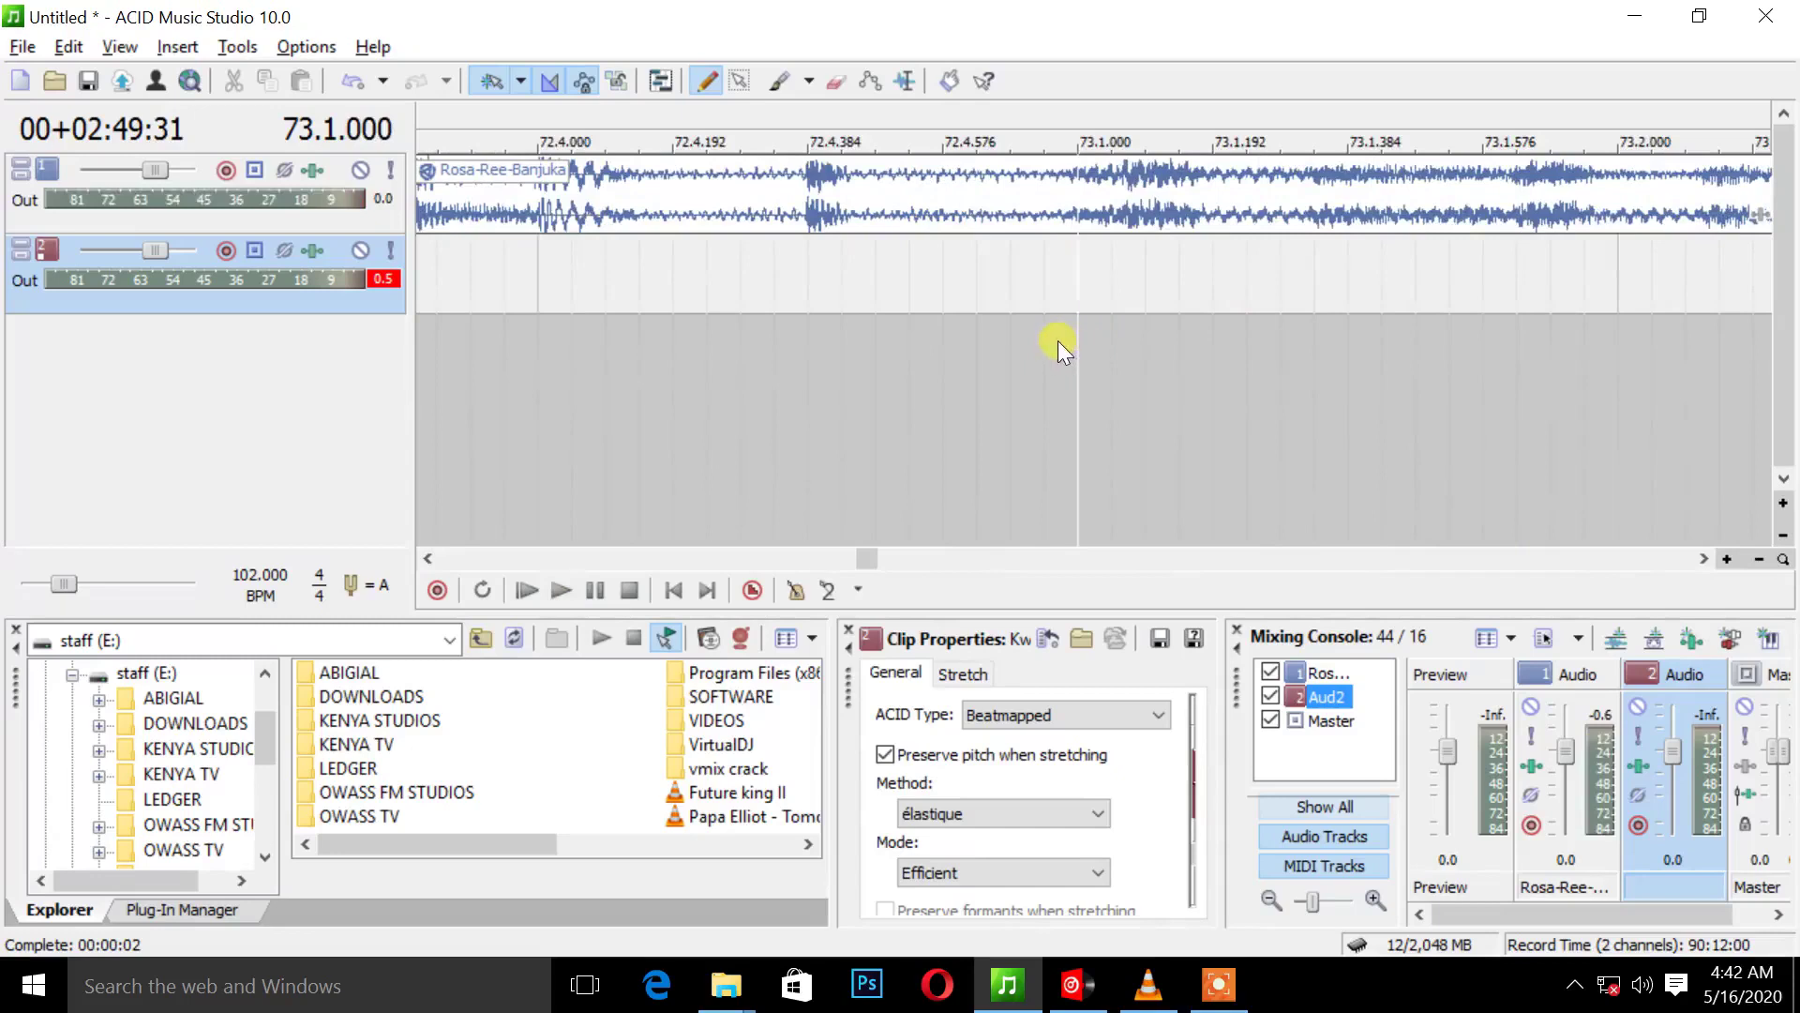
Play the Rosa-Ree-Banjuka clip from 72.4.720 for comparison and return the cursor to 73.1.000.
key(space)
click(1045, 347)
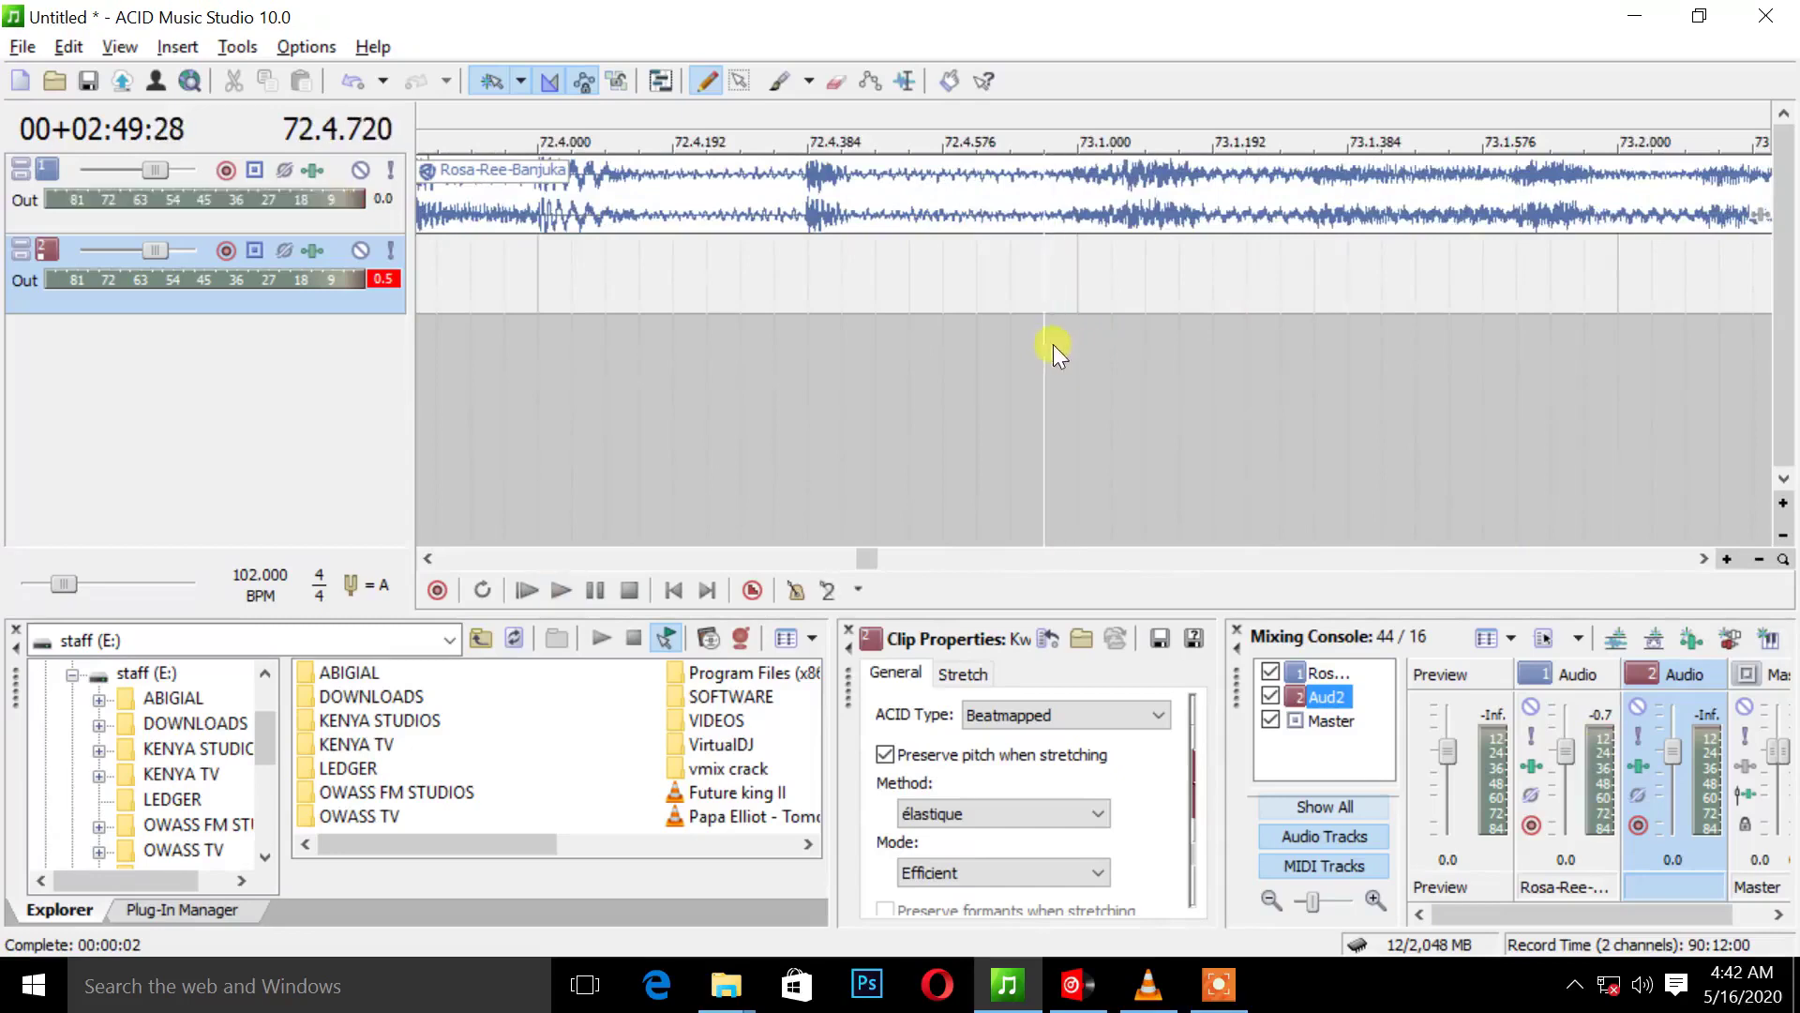
key(space)
key(space)
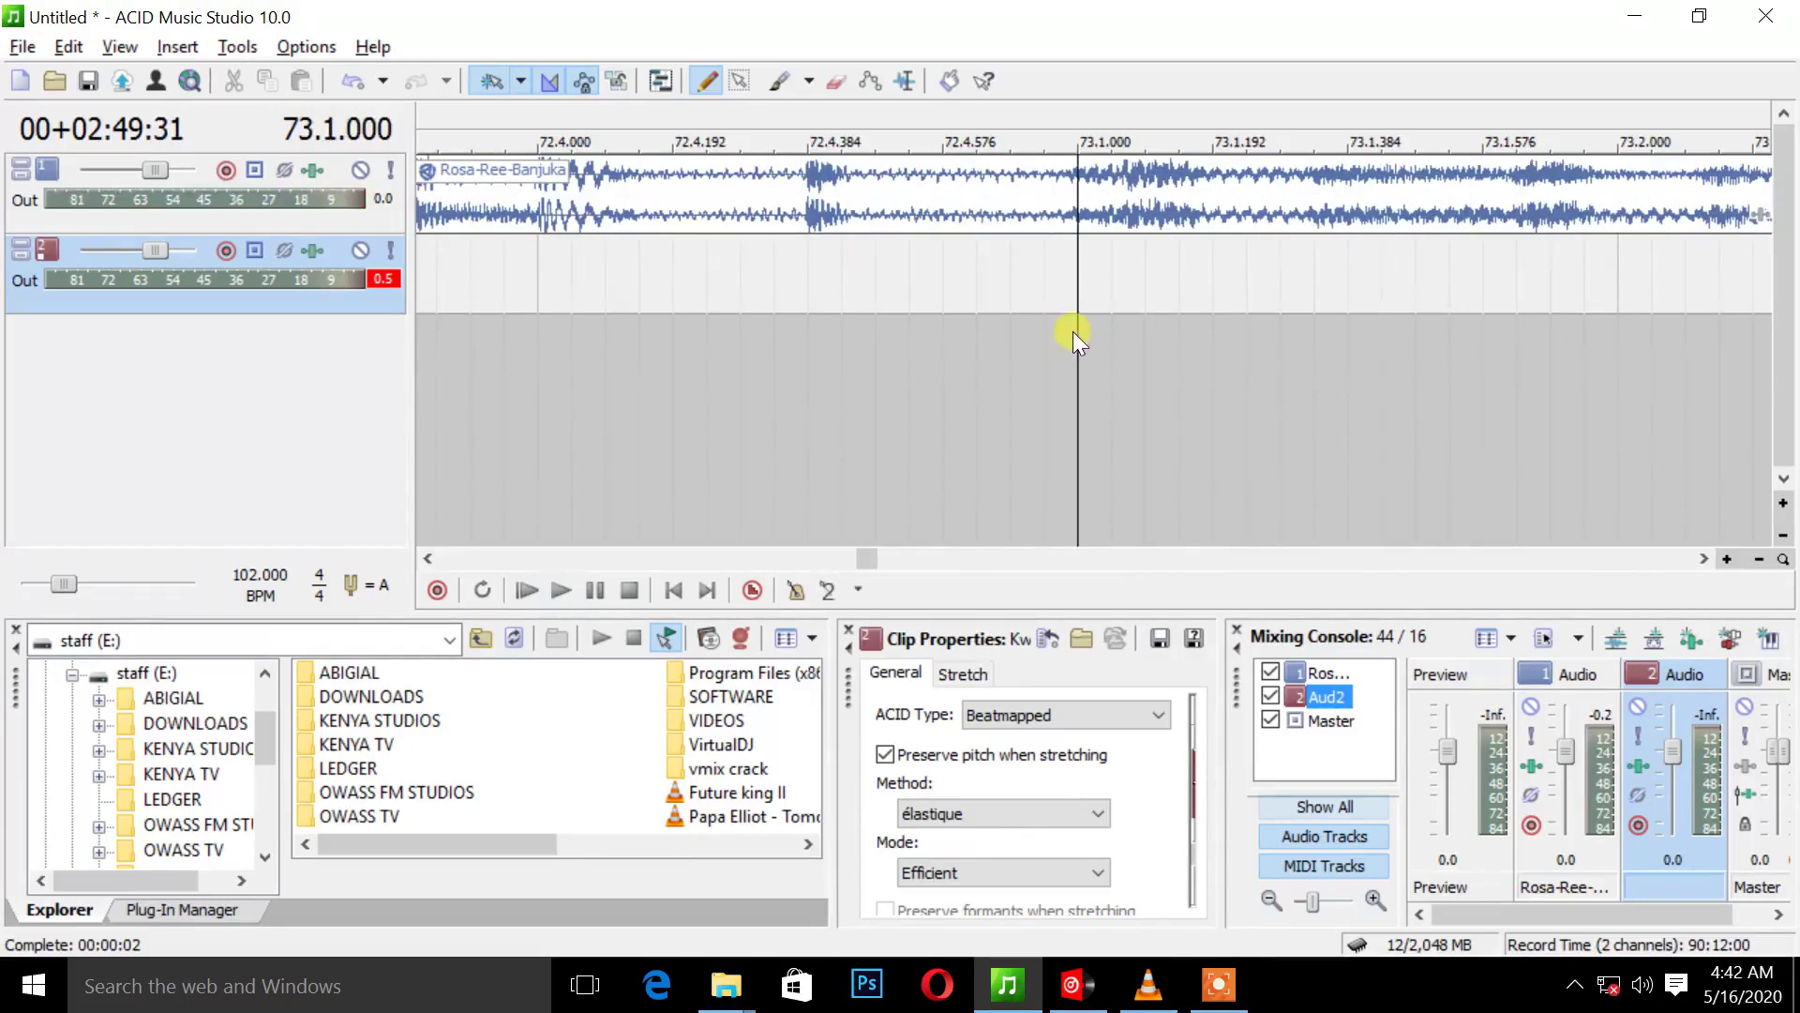
Insert a marker at 73.1.000 on the timeline.
scroll(1066, 330, down, 3)
key(m)
scroll(1161, 347, down, 3)
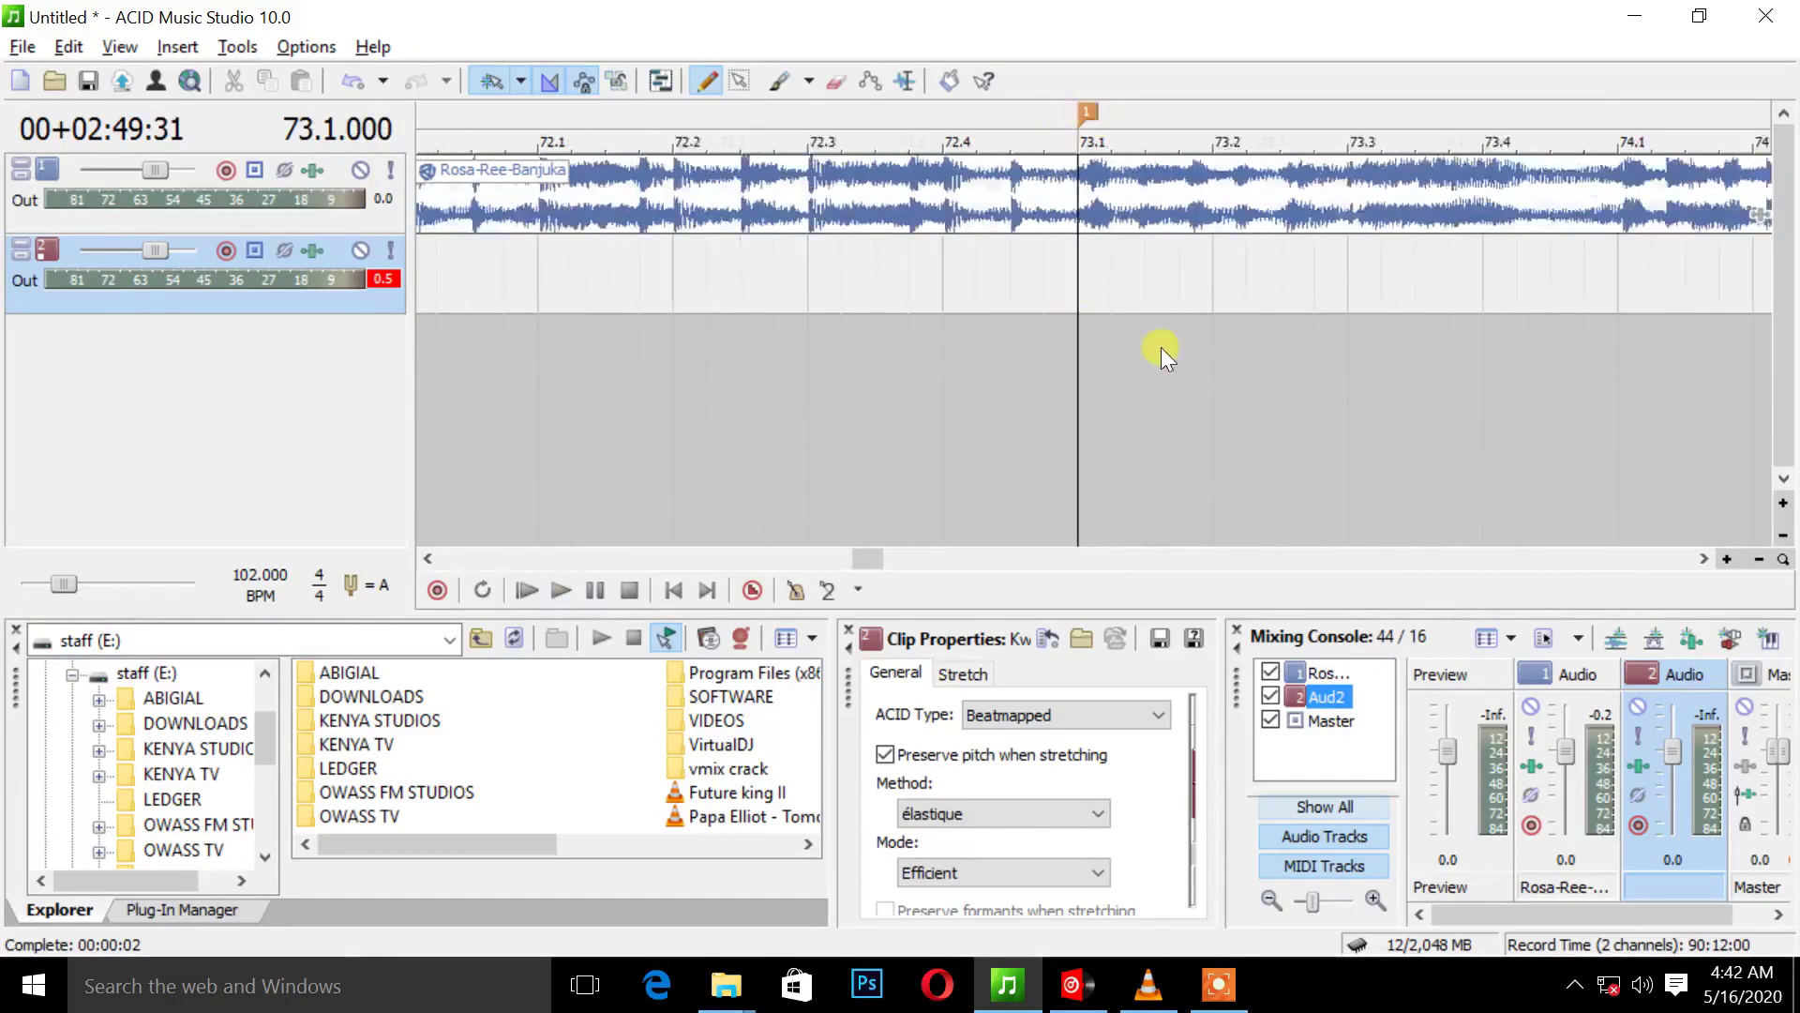
Move the Kwaw-Kese clip so that it starts at the 73.1 marker, and play both tracks together briefly.
scroll(1183, 346, down, 5)
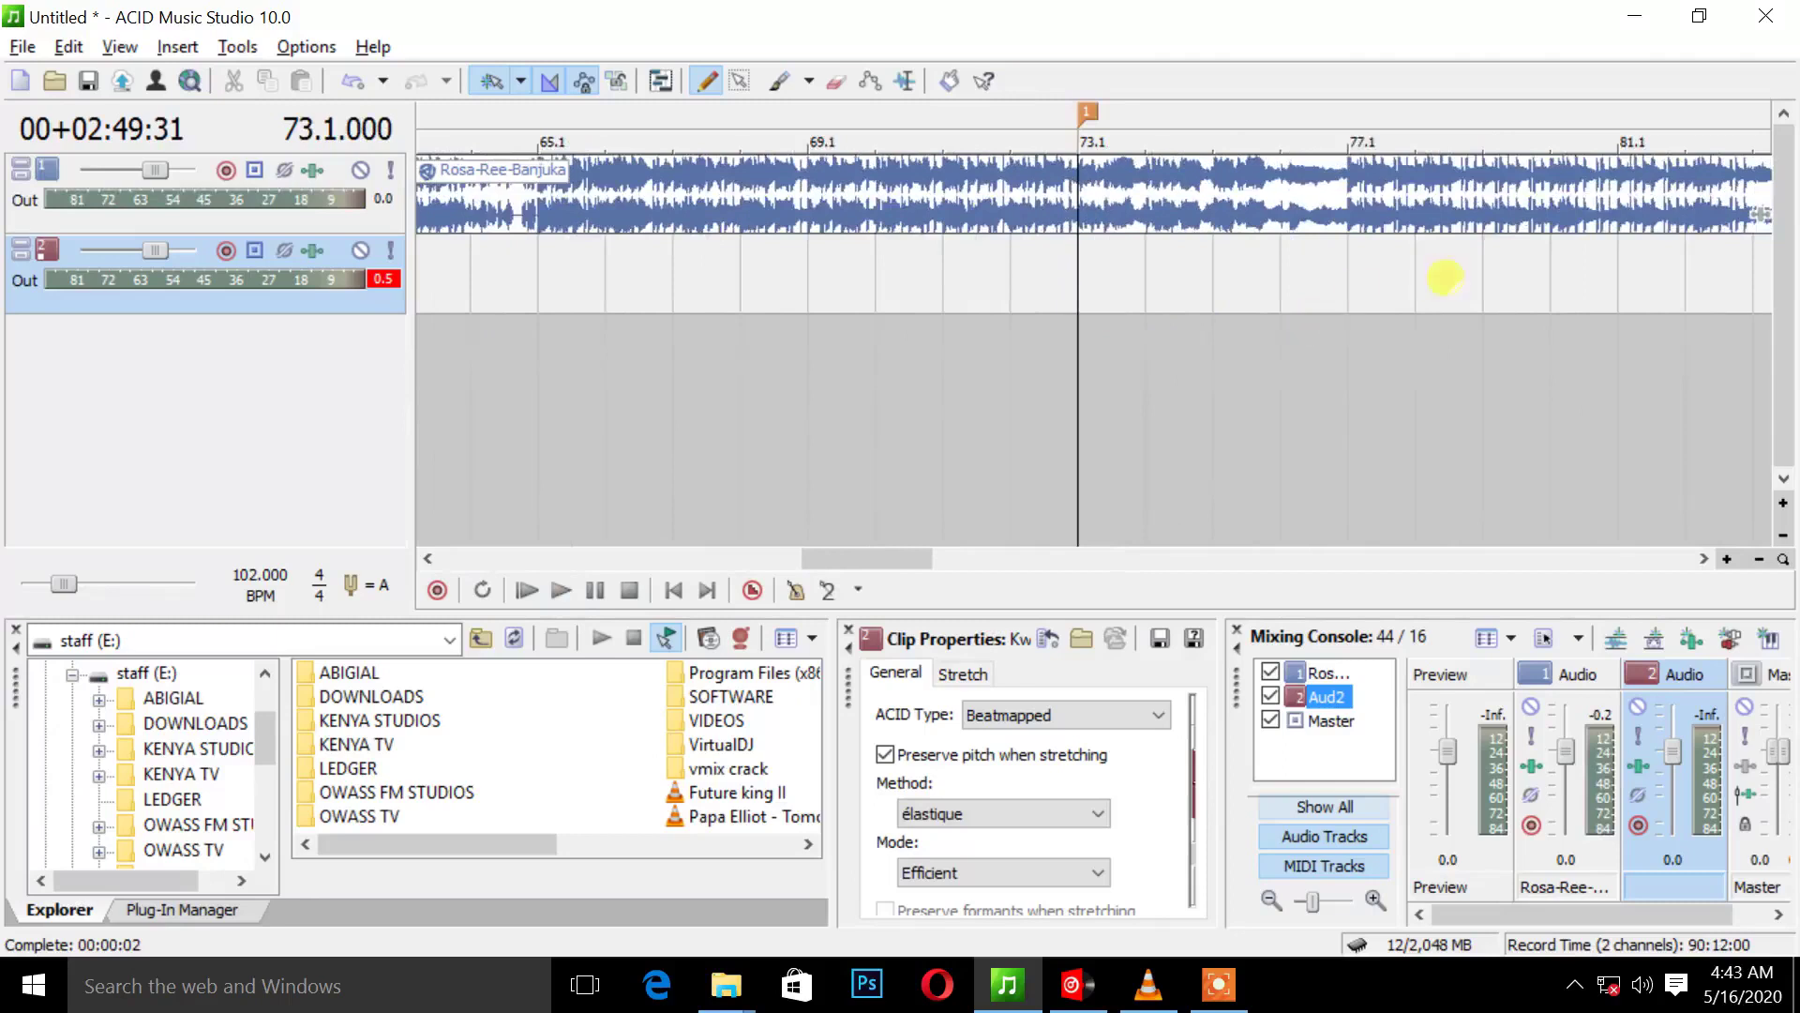
scroll(1480, 269, down, 4)
drag(1631, 272, 1089, 288)
scroll(1107, 312, up, 10)
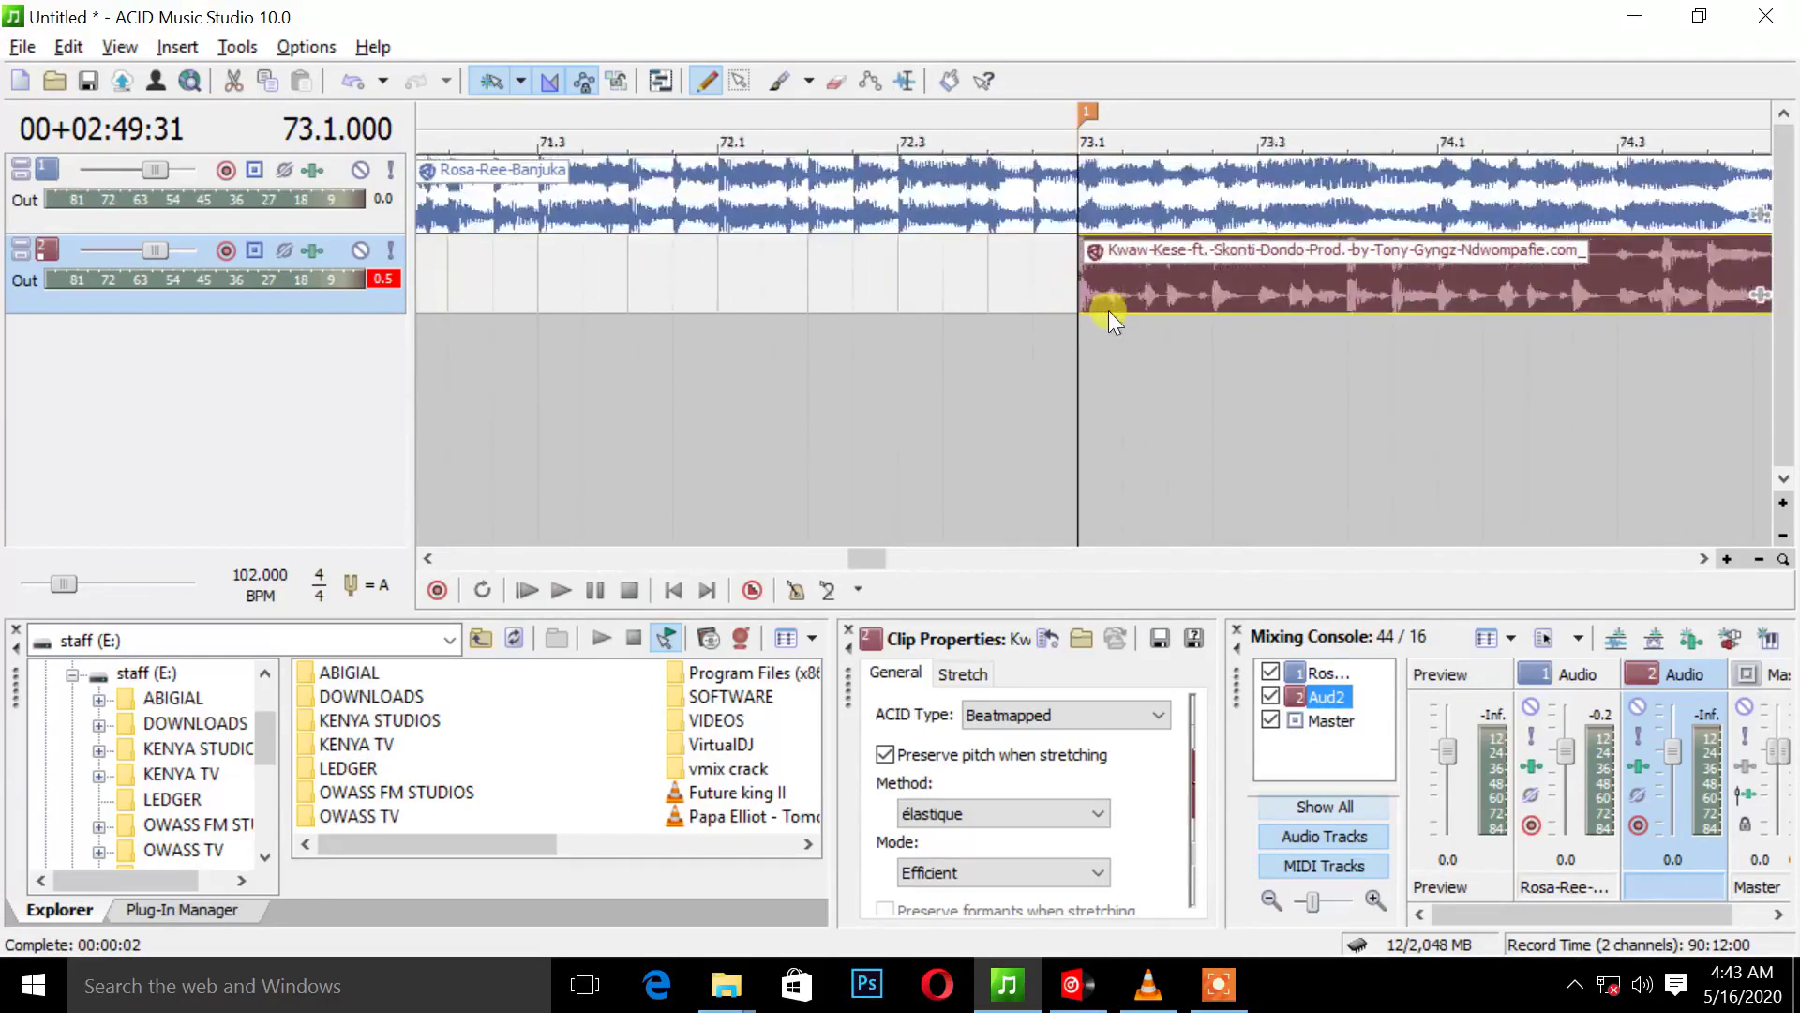
scroll(1114, 307, up, 2)
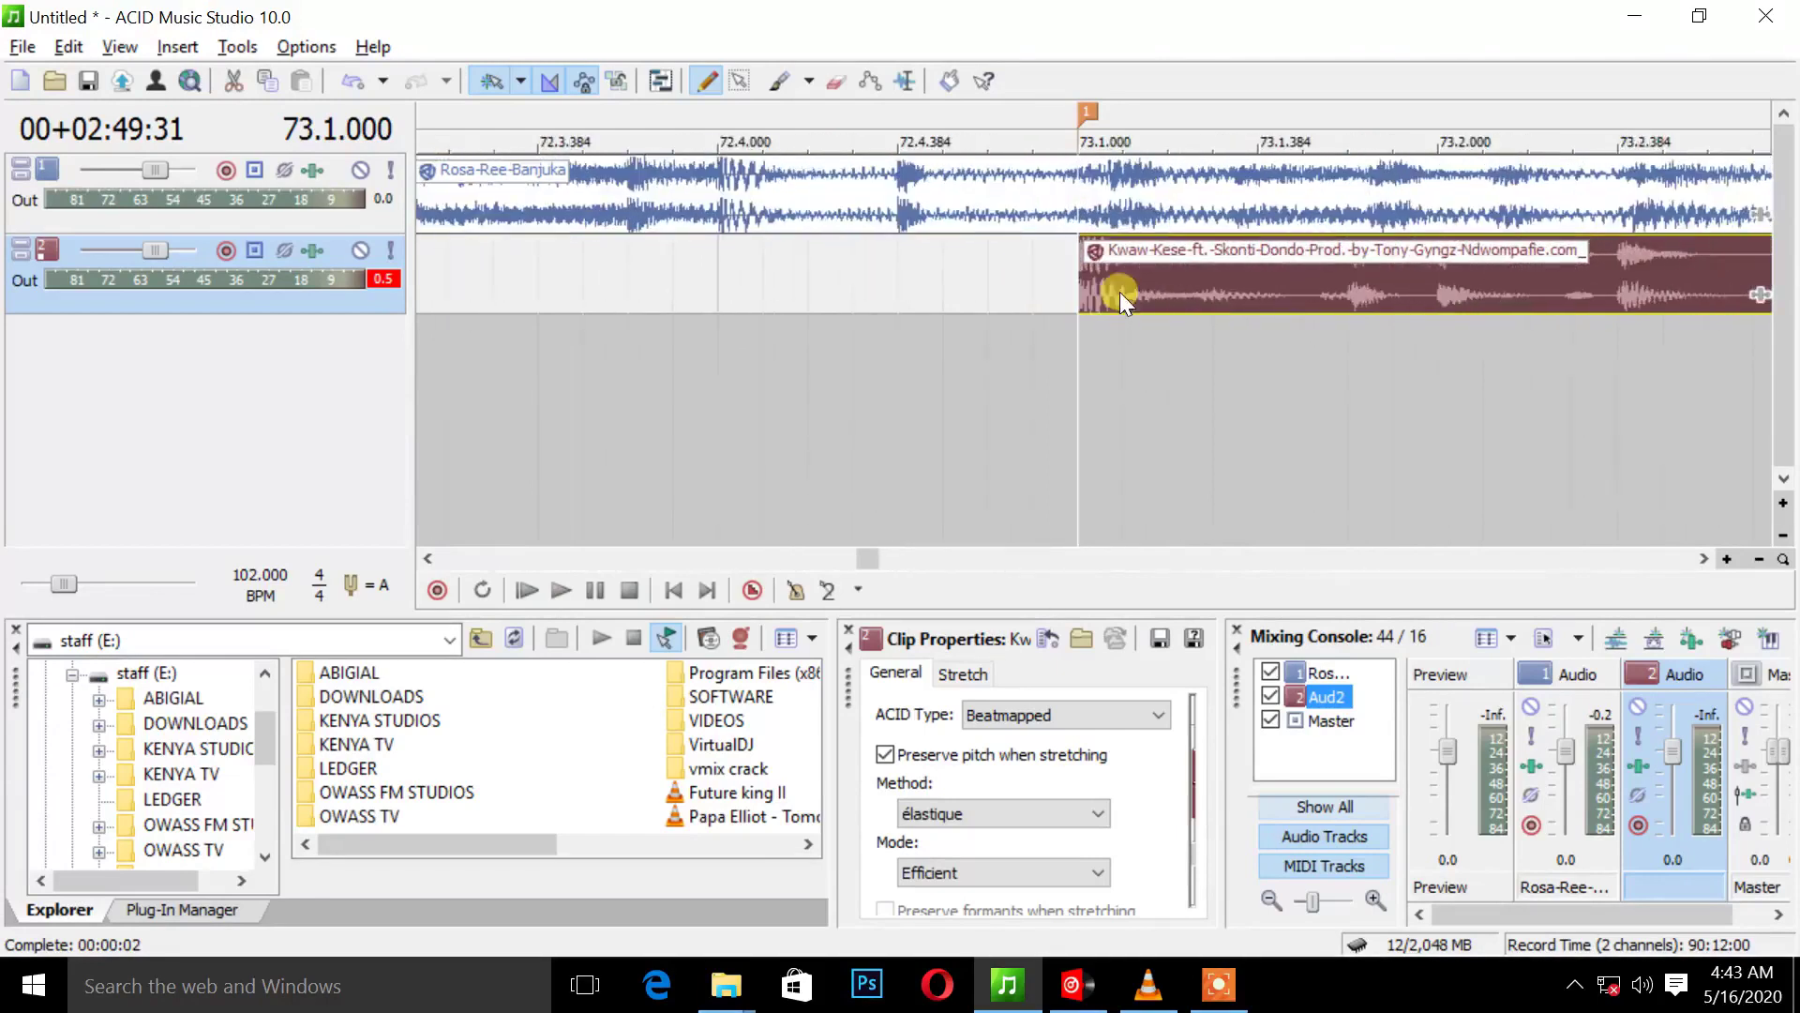
key(space)
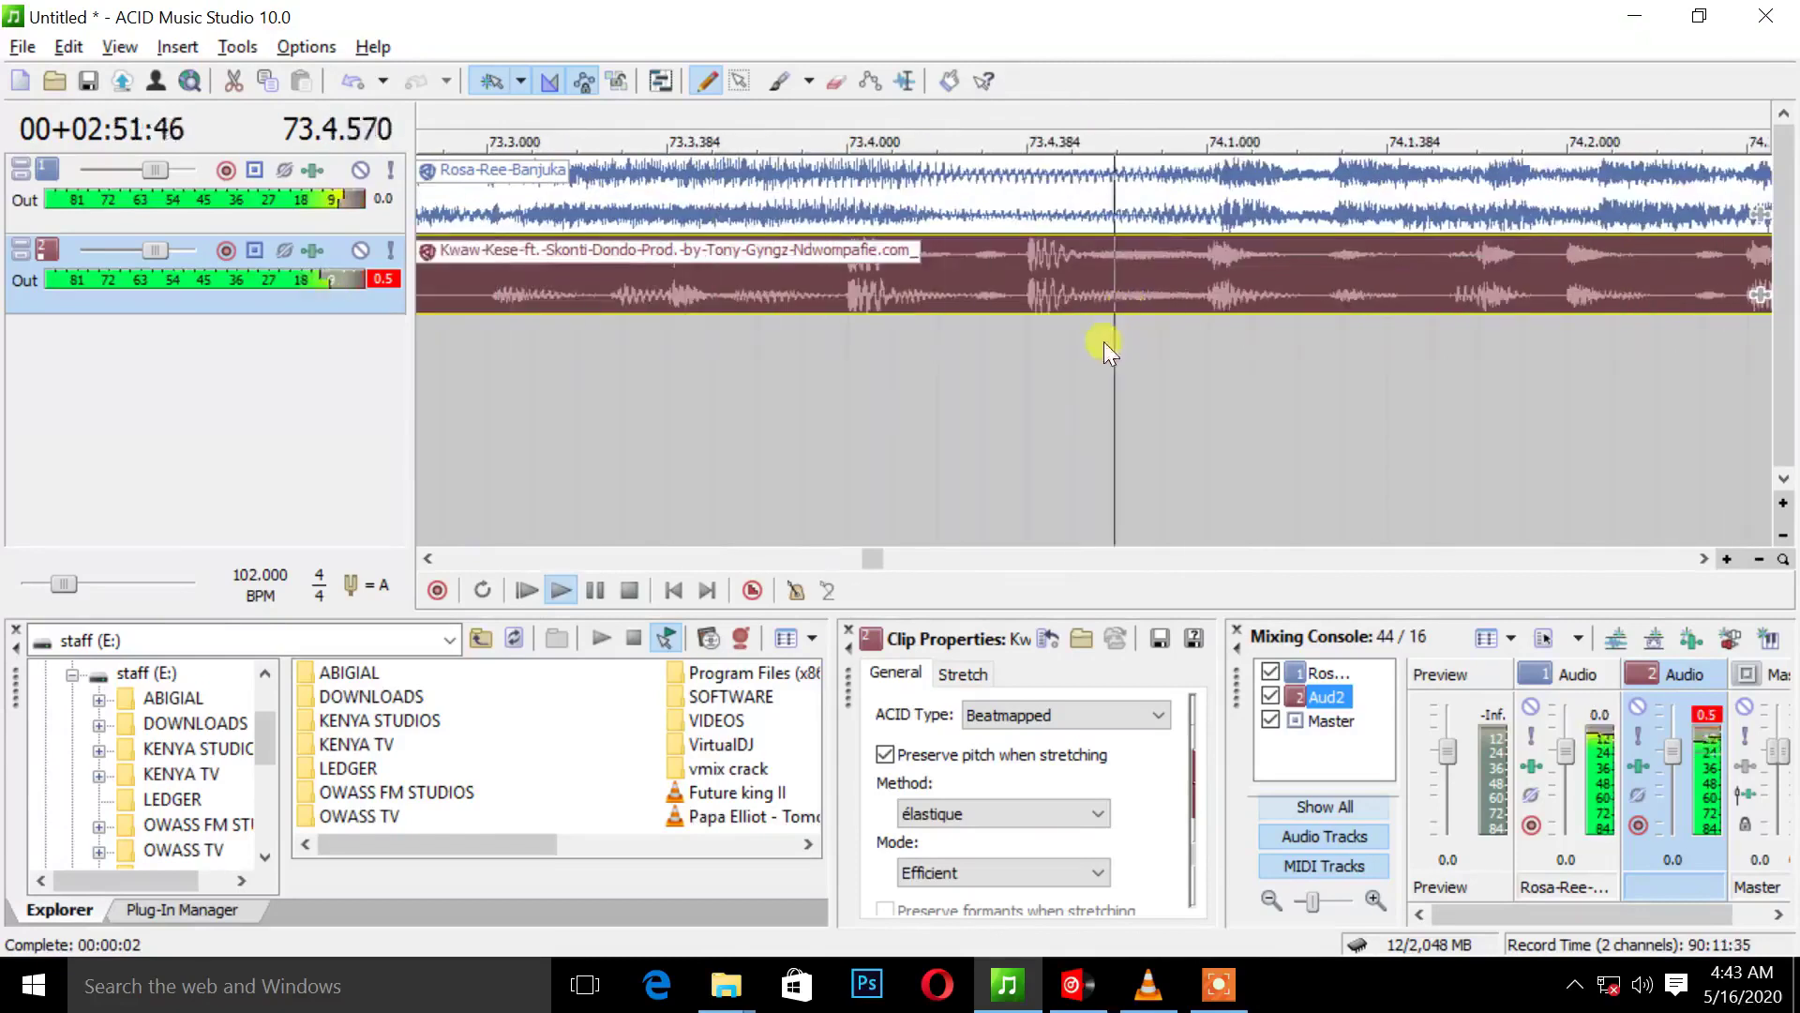
scroll(1095, 345, down, 4)
key(space)
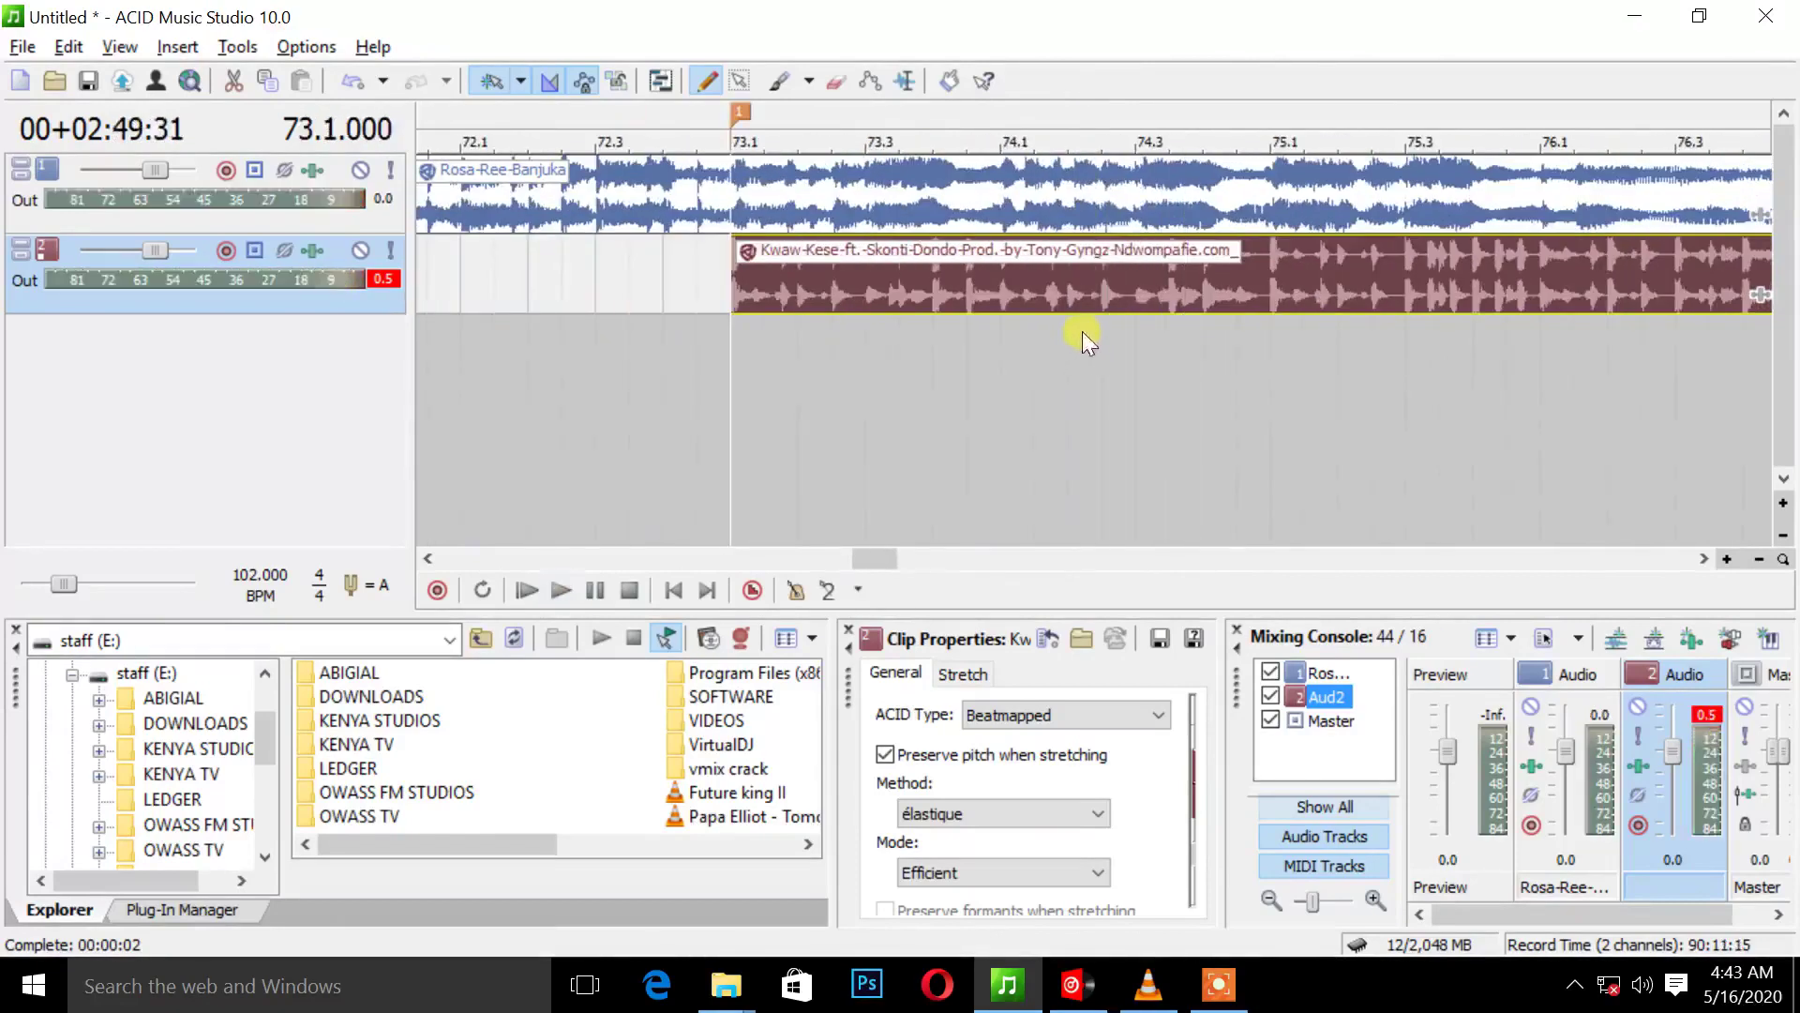
Trim the end of the Rosa-Ree-Banjuka clip back to 76.1, three measures past the 73.1 marker.
scroll(1279, 218, down, 3)
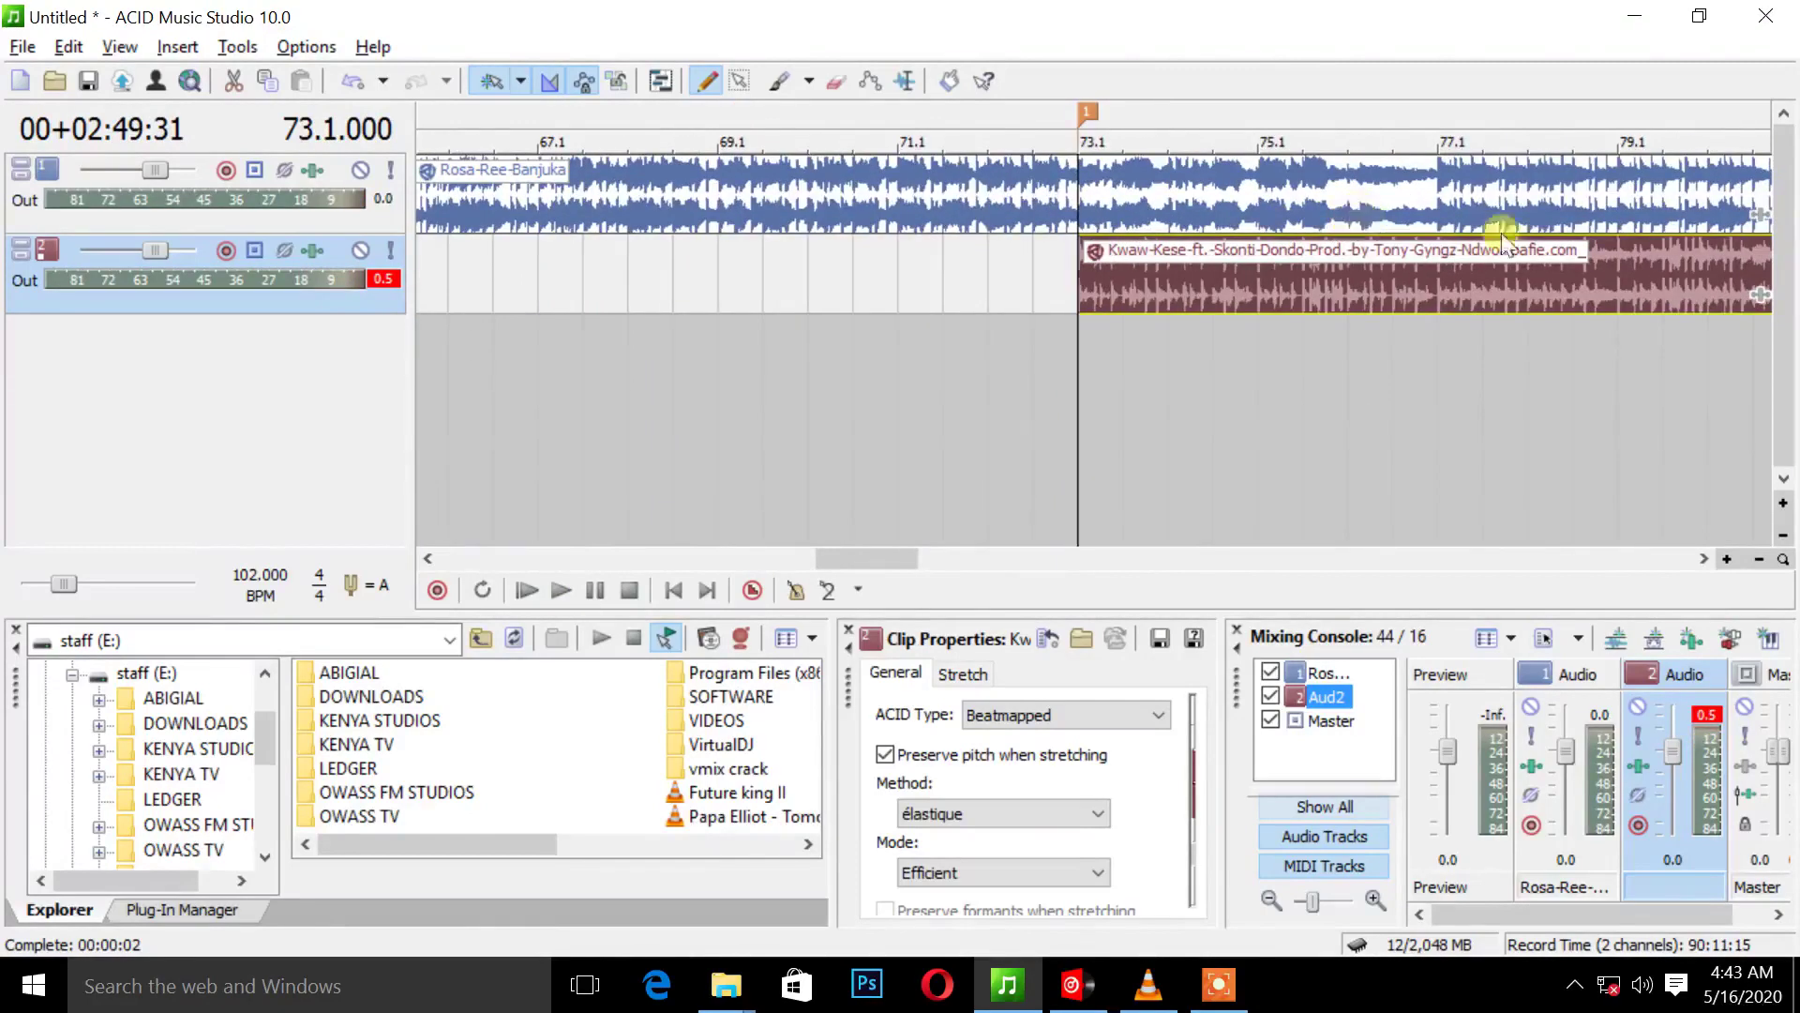
scroll(1566, 190, down, 2)
scroll(1674, 188, down, 2)
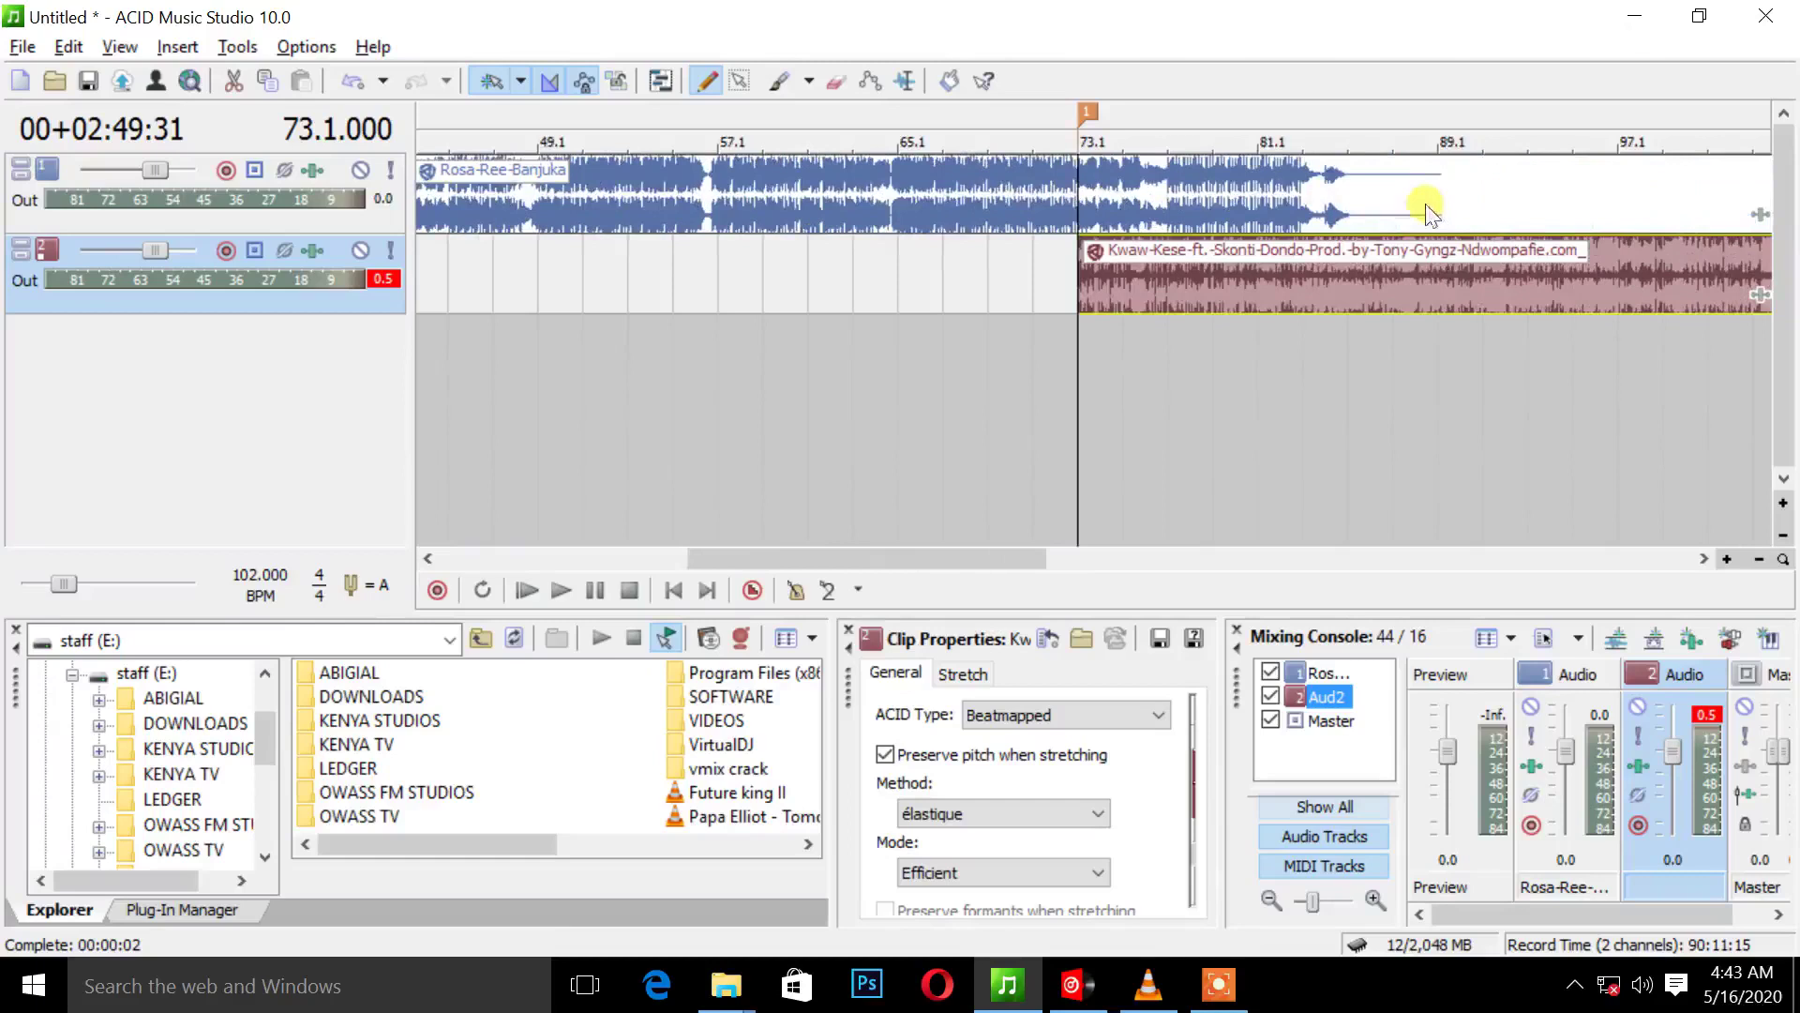
scroll(1447, 210, down, 4)
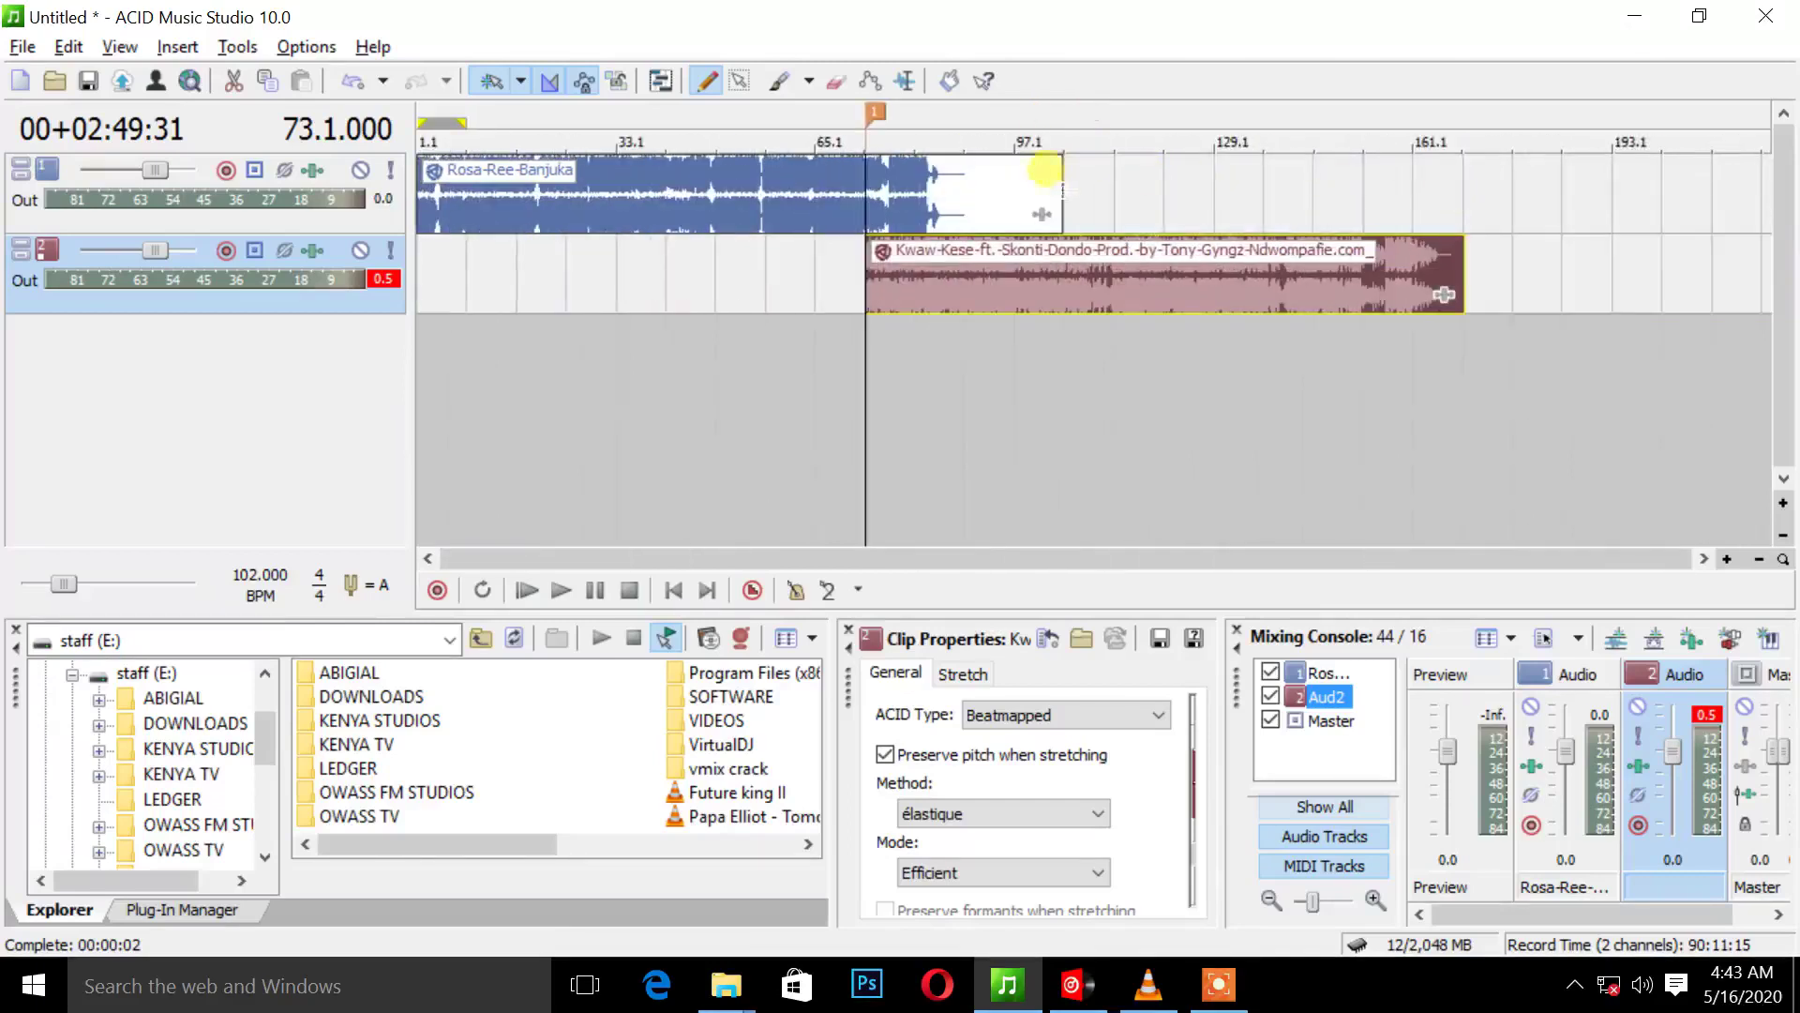
drag(1062, 192, 910, 202)
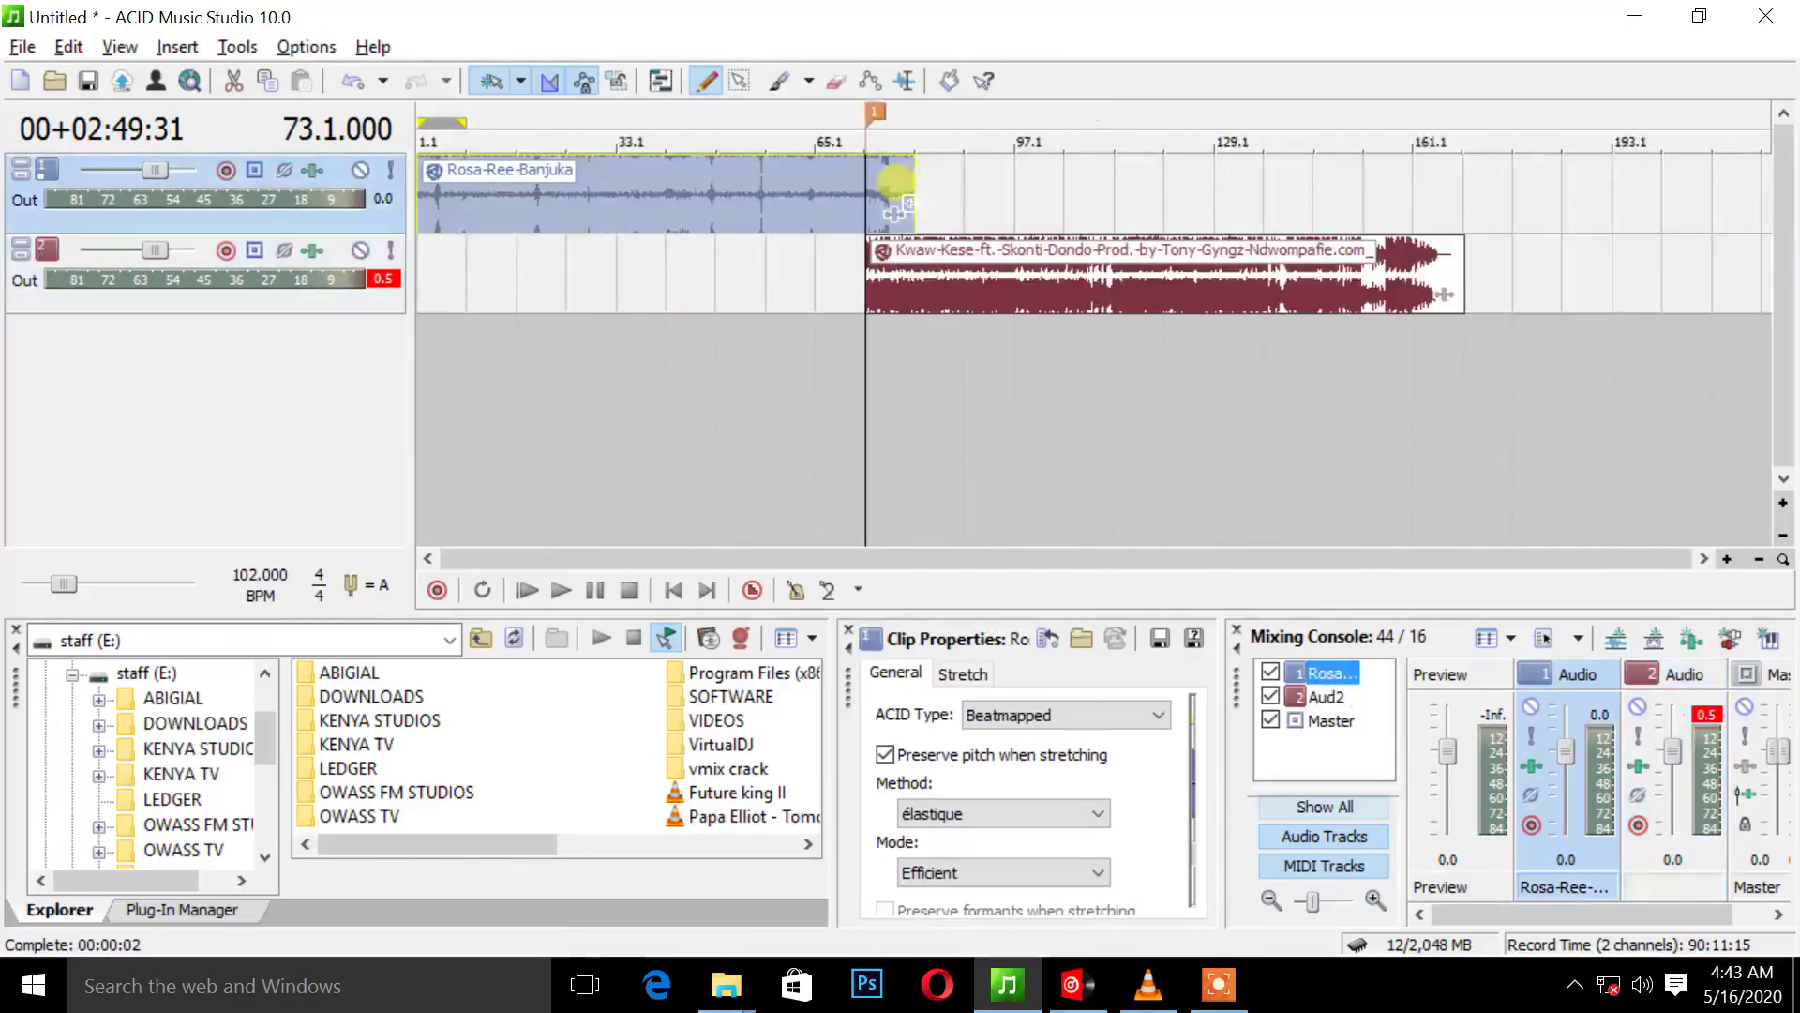
click(908, 185)
scroll(970, 194, up, 5)
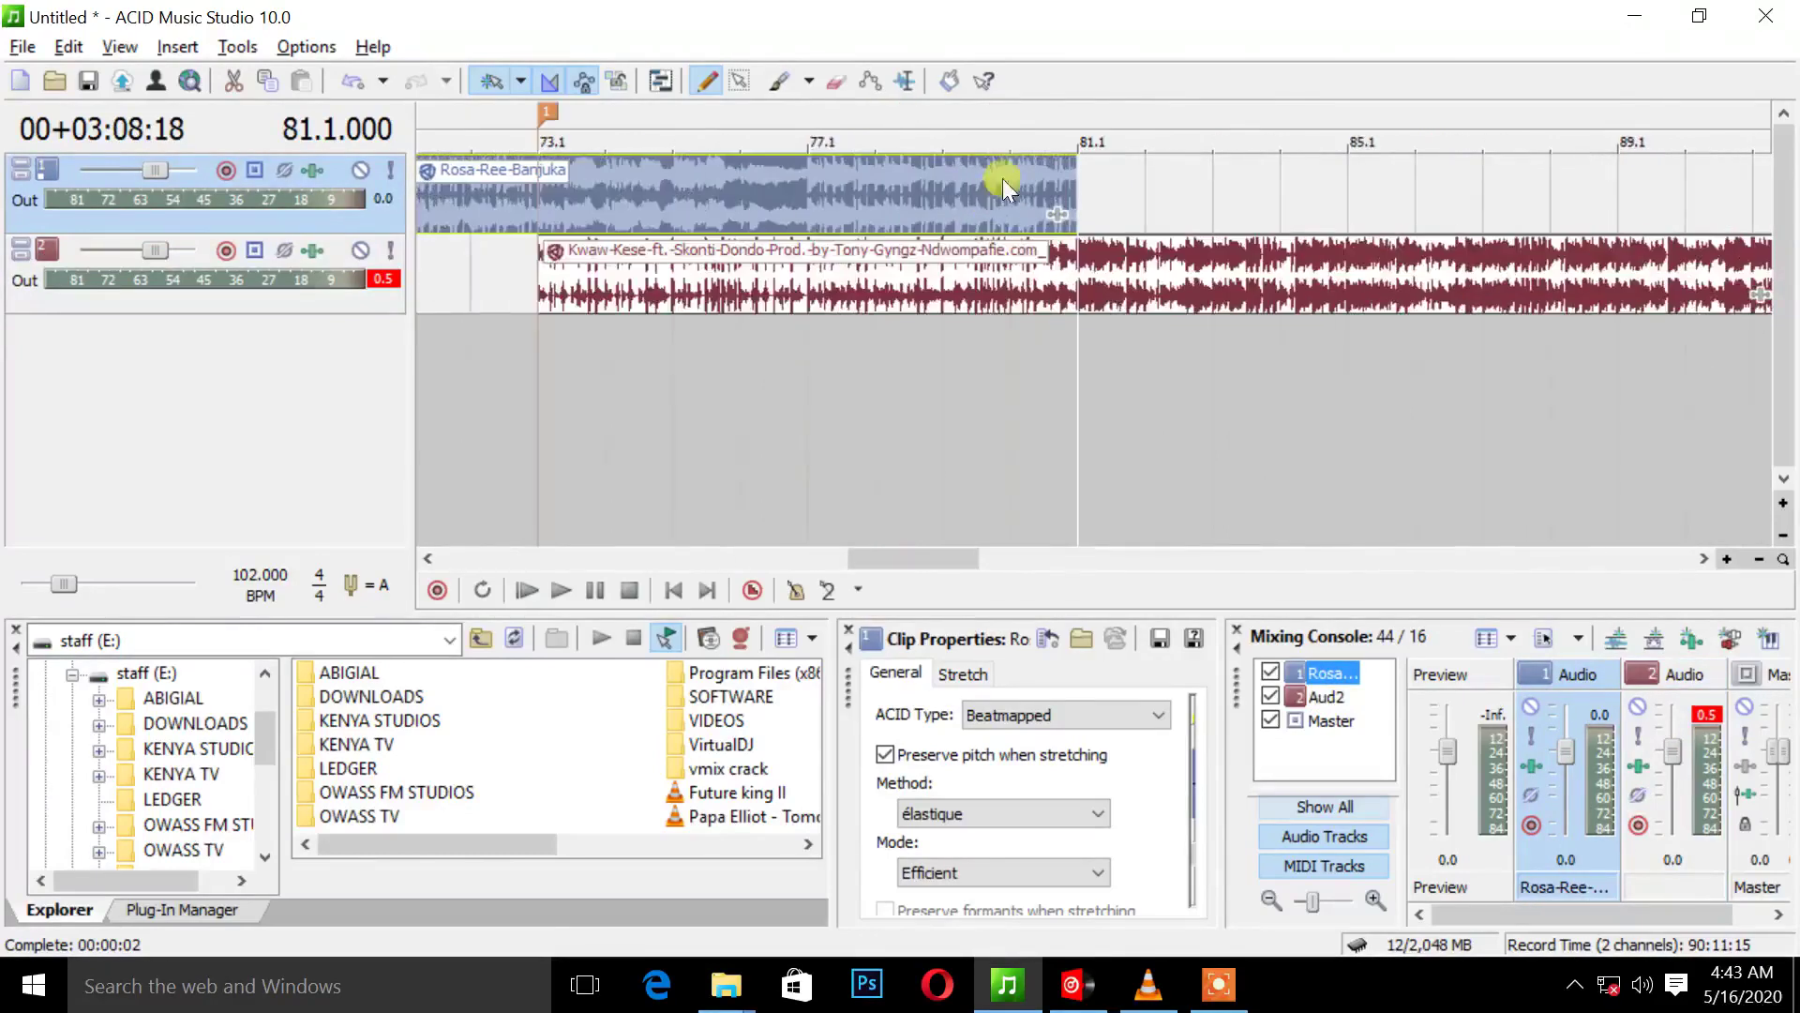
drag(1074, 202, 720, 214)
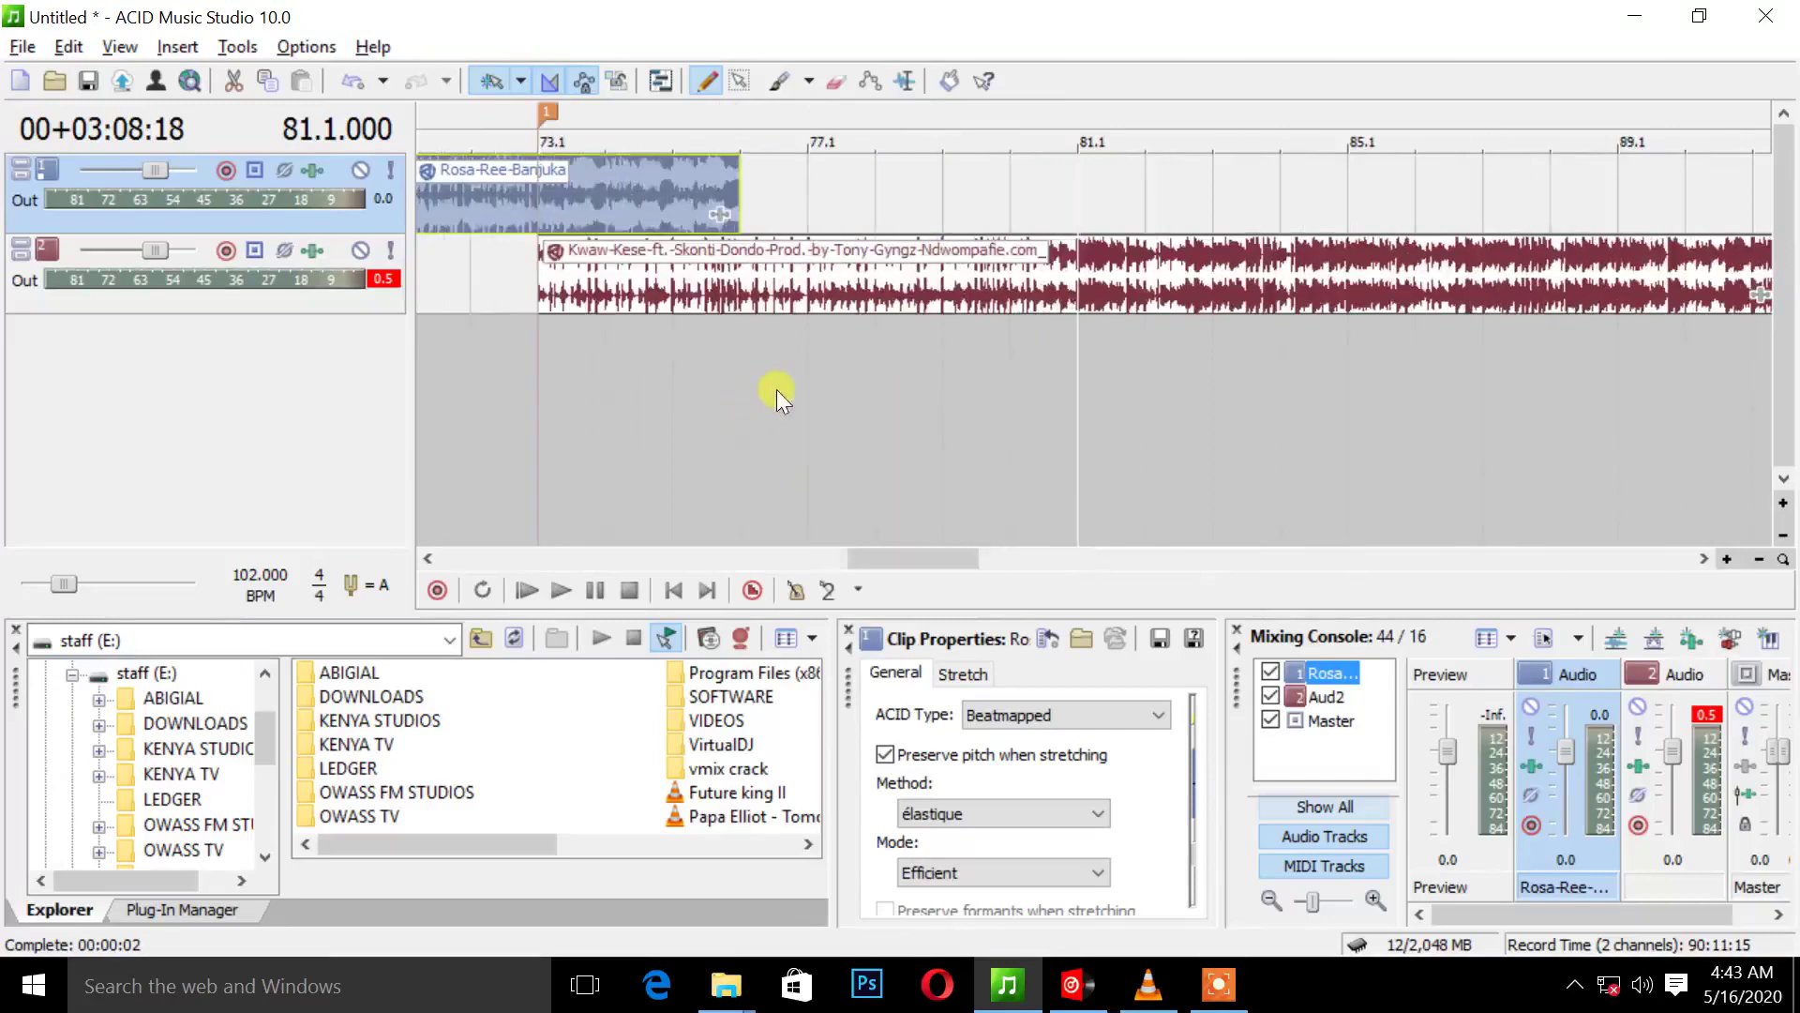
Split the Rosa-Ree-Banjuka clip at 73.1.000, where the Kwaw-Kese clip starts.
click(661, 416)
scroll(728, 396, up, 5)
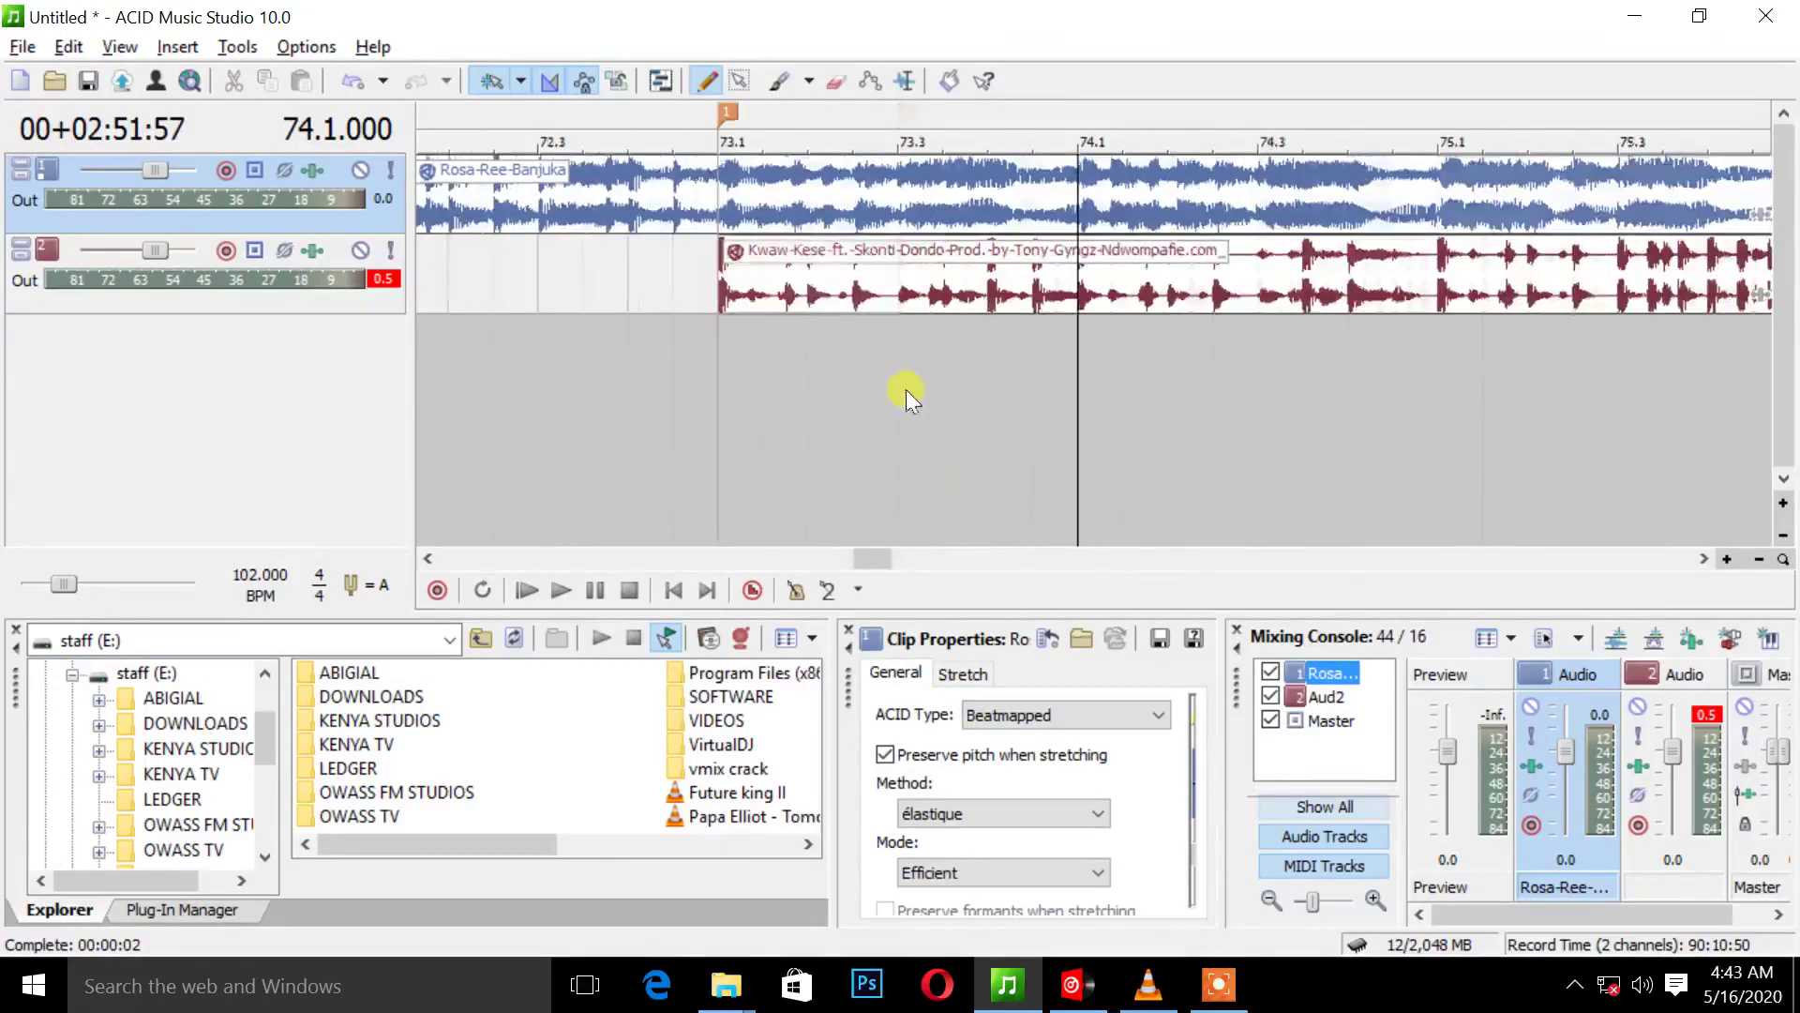
click(714, 186)
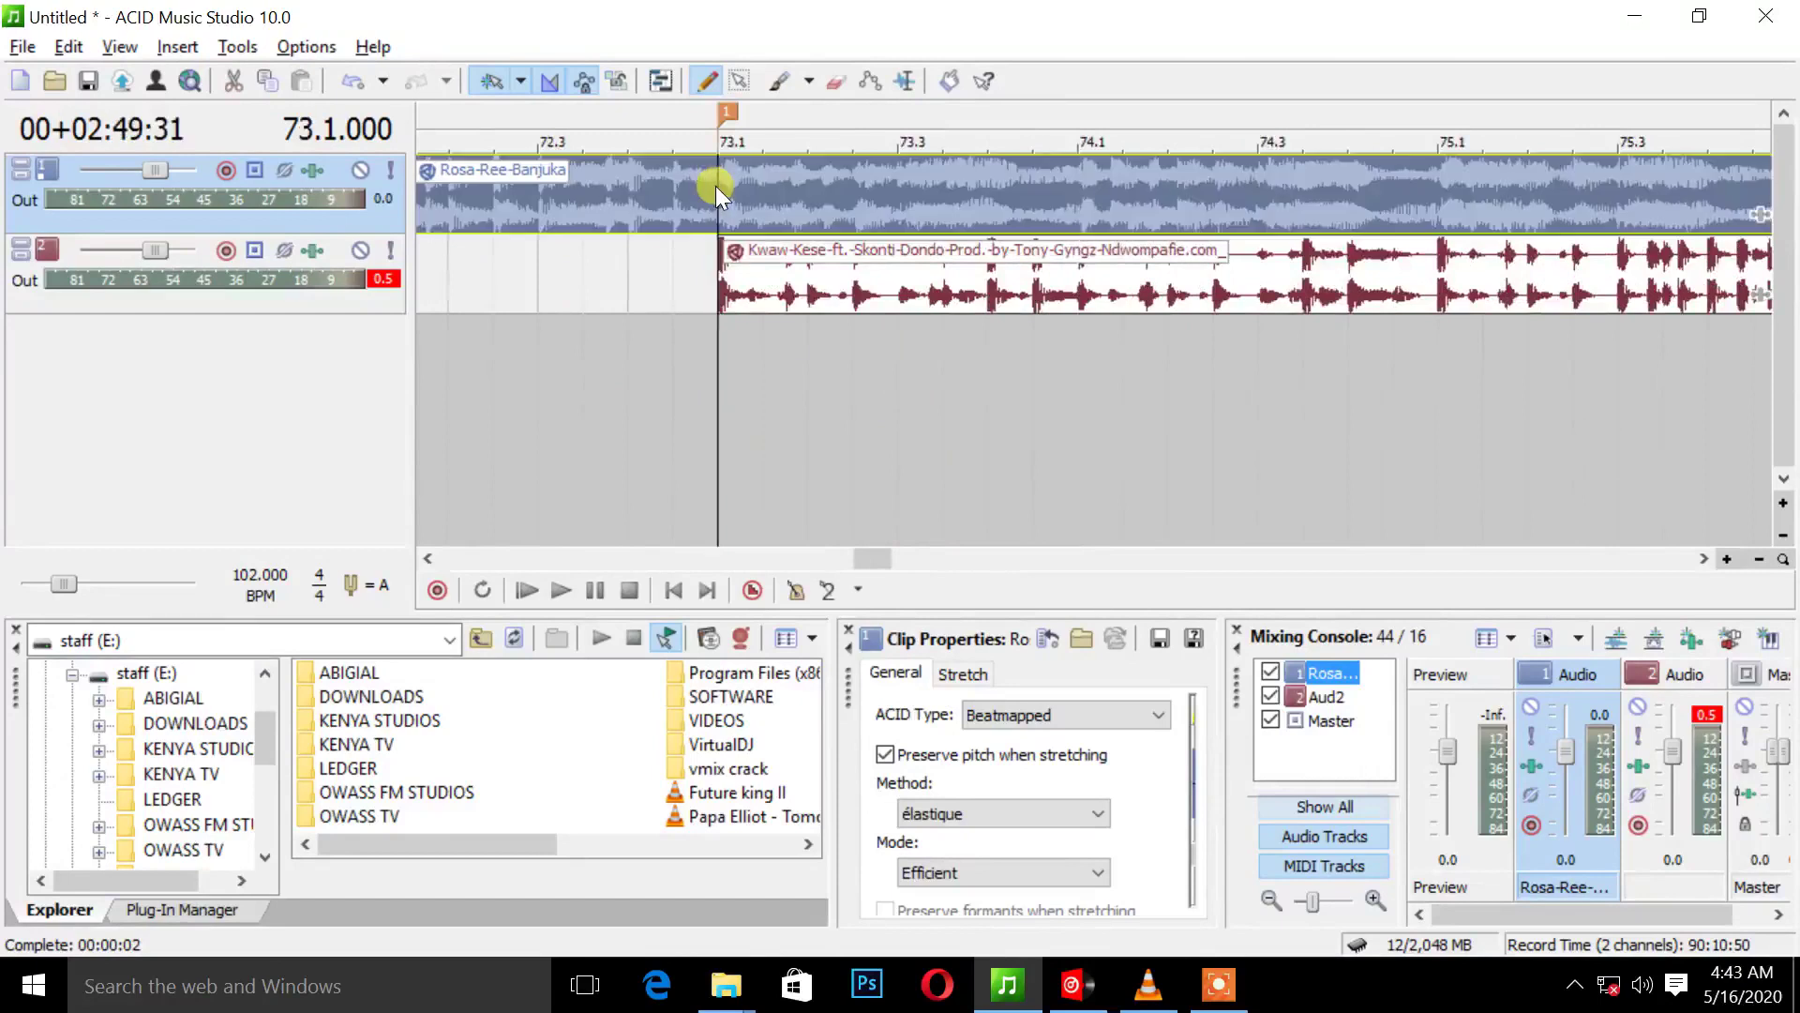
key(s)
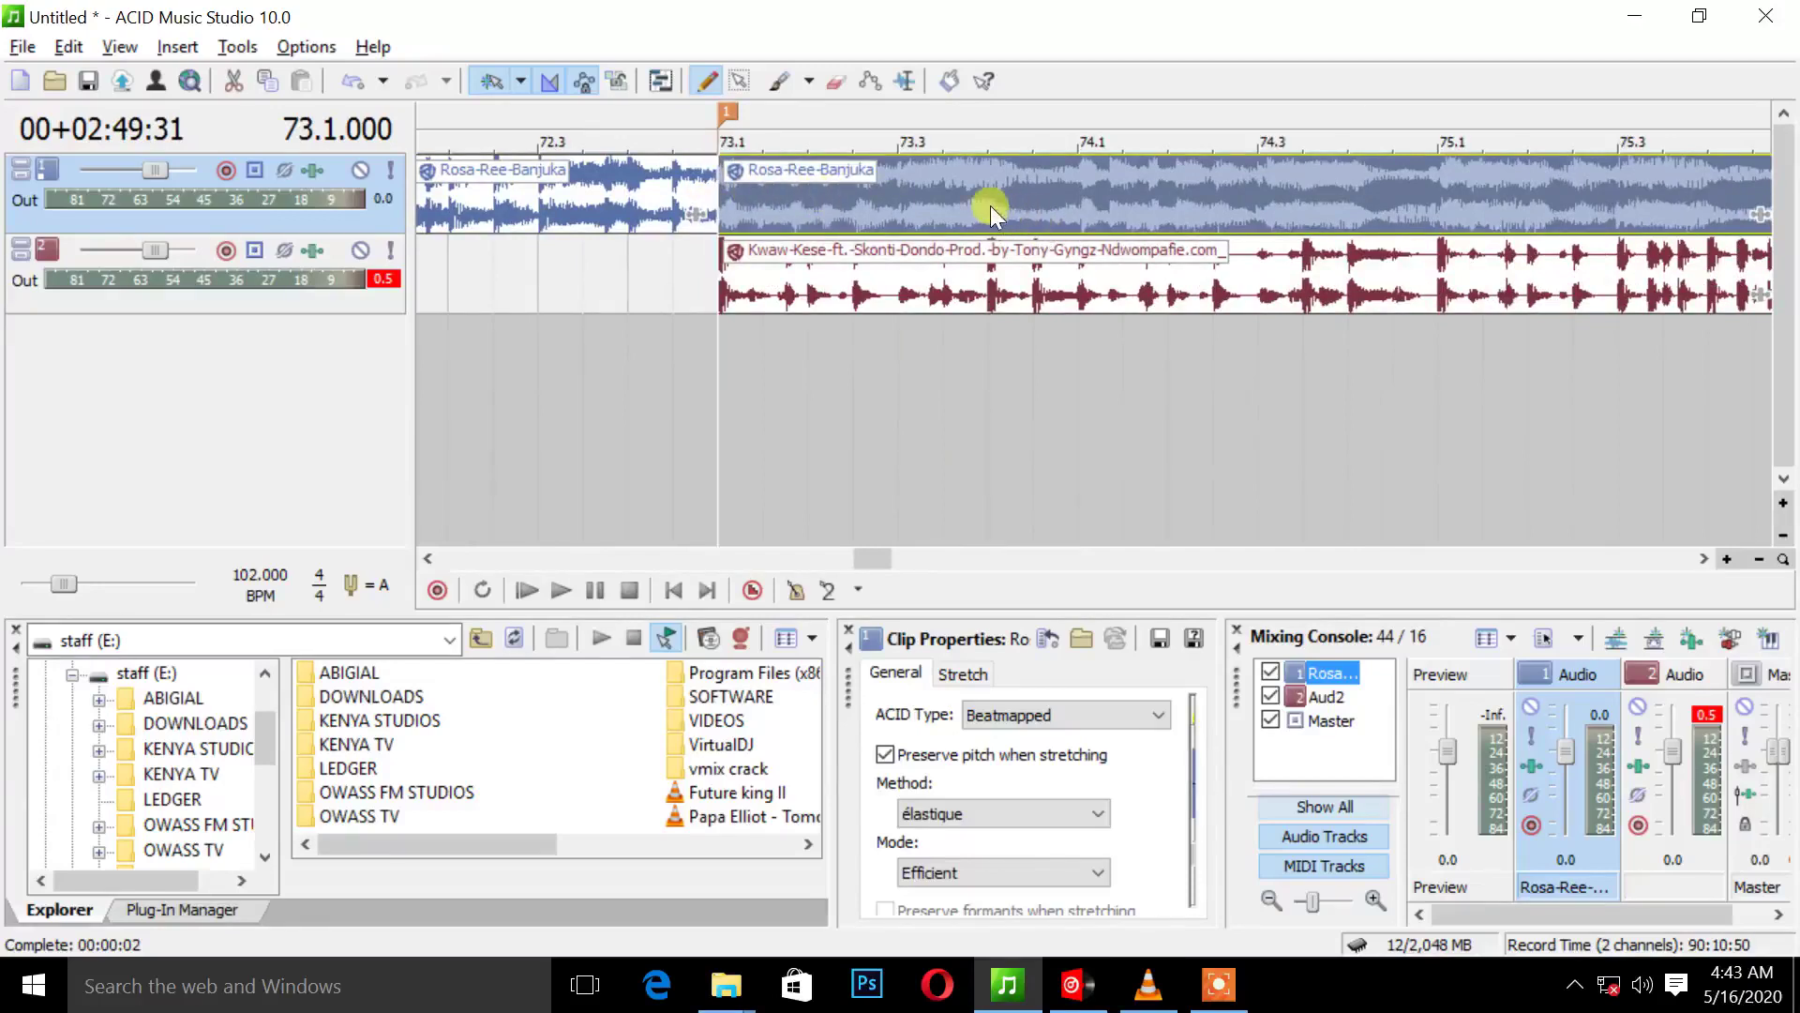
Insert a second marker at 76.1.000, at the end of the Rosa-Ree-Banjuka clip.
scroll(1022, 216, down, 5)
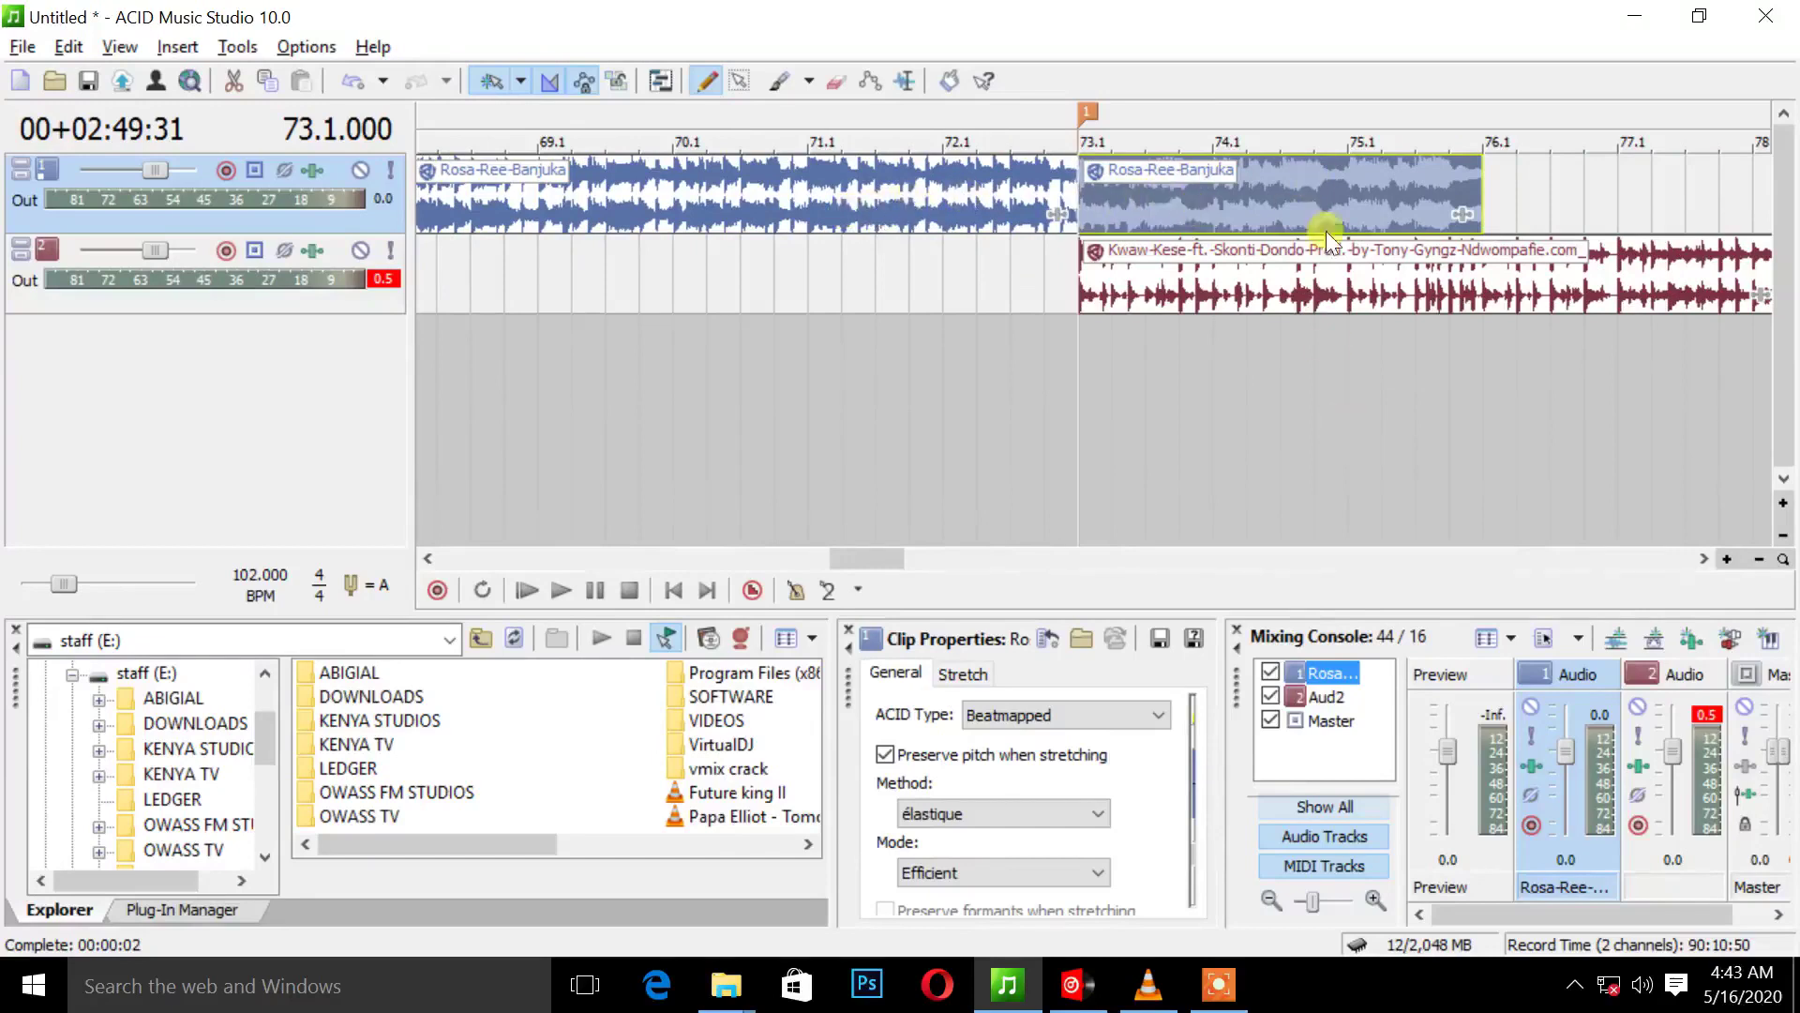
click(1481, 323)
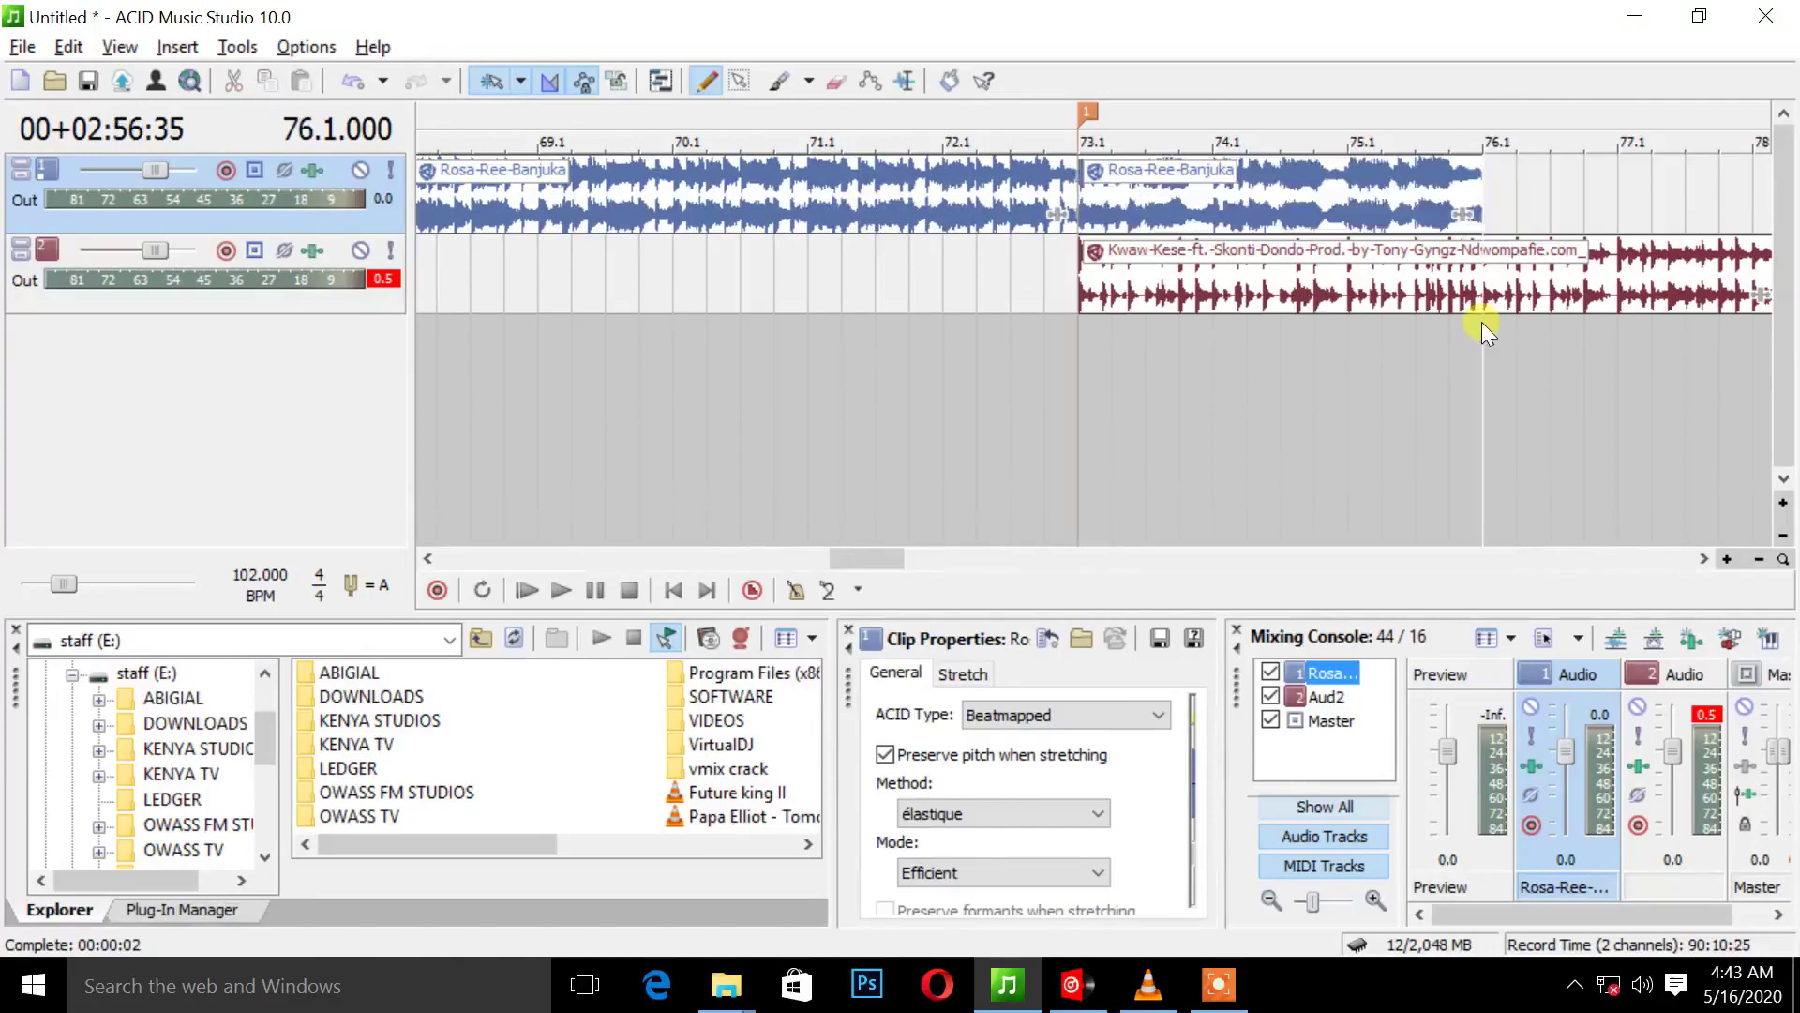
key(m)
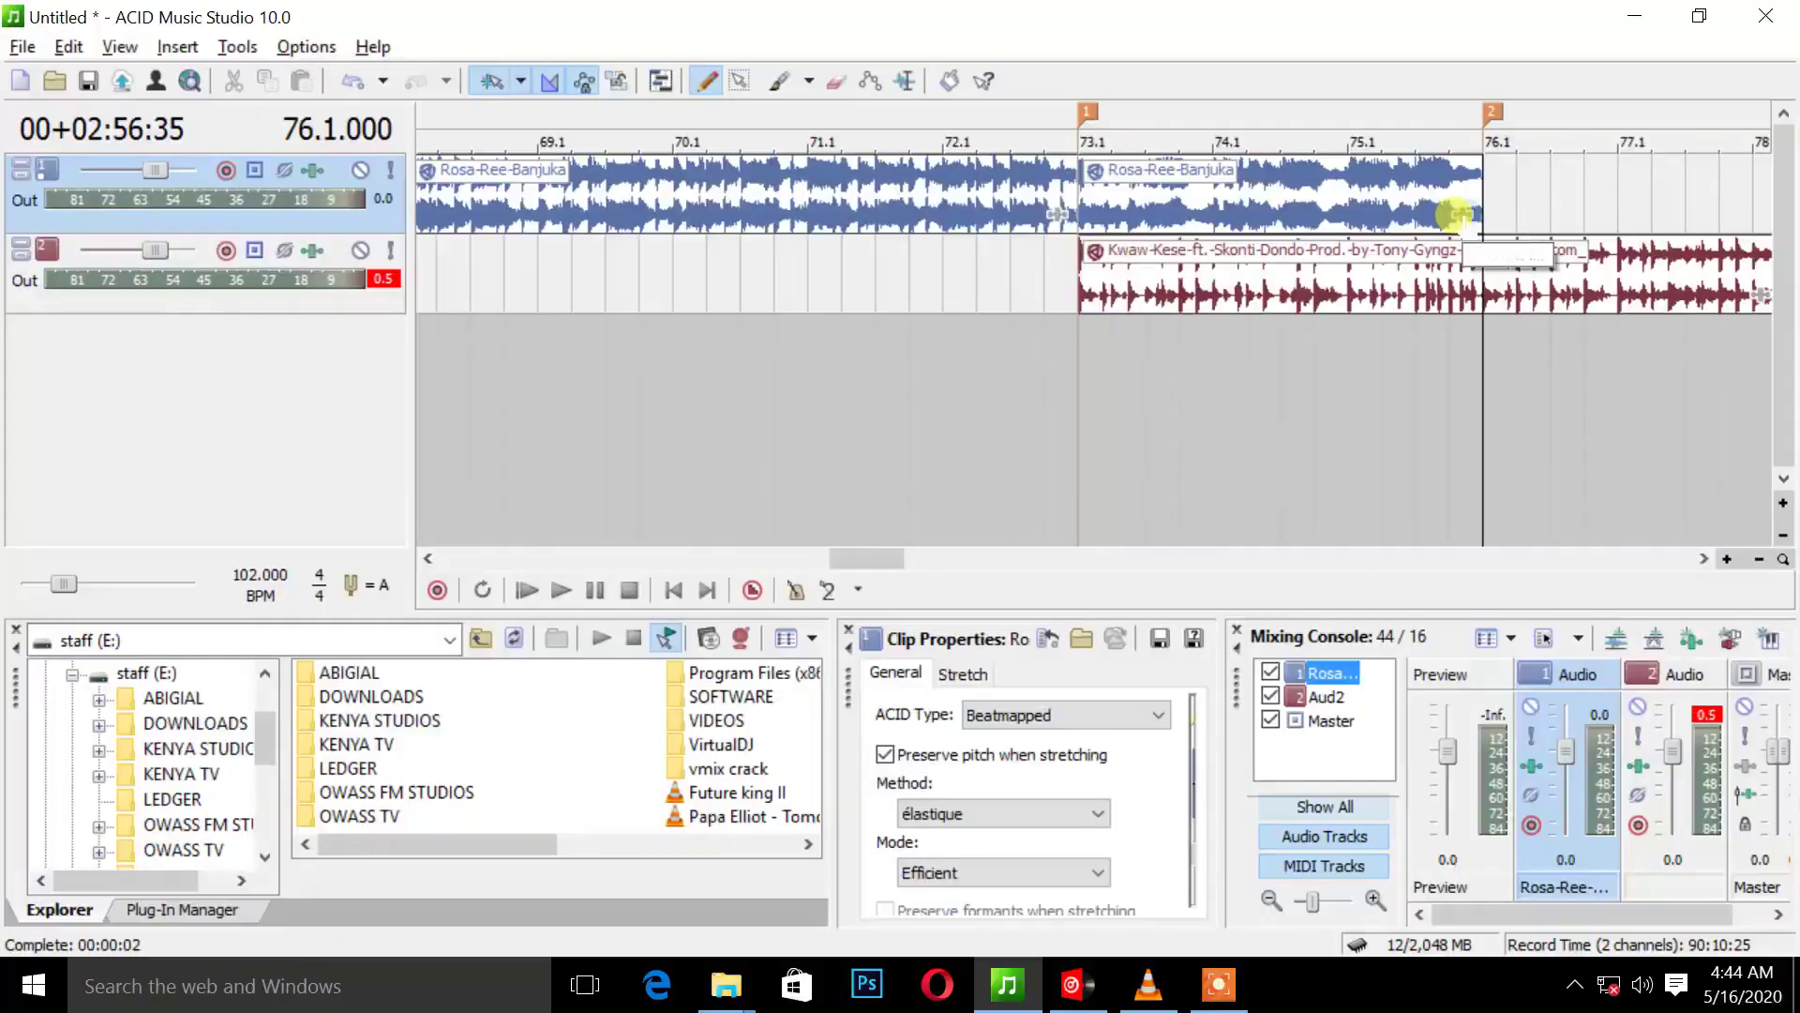
Add the Sony ExpressFX Flange/Wah-Wah effect with the Slow wah preset to the Rosa-Ree-Banjuka clip between markers 1 and 2.
click(1460, 215)
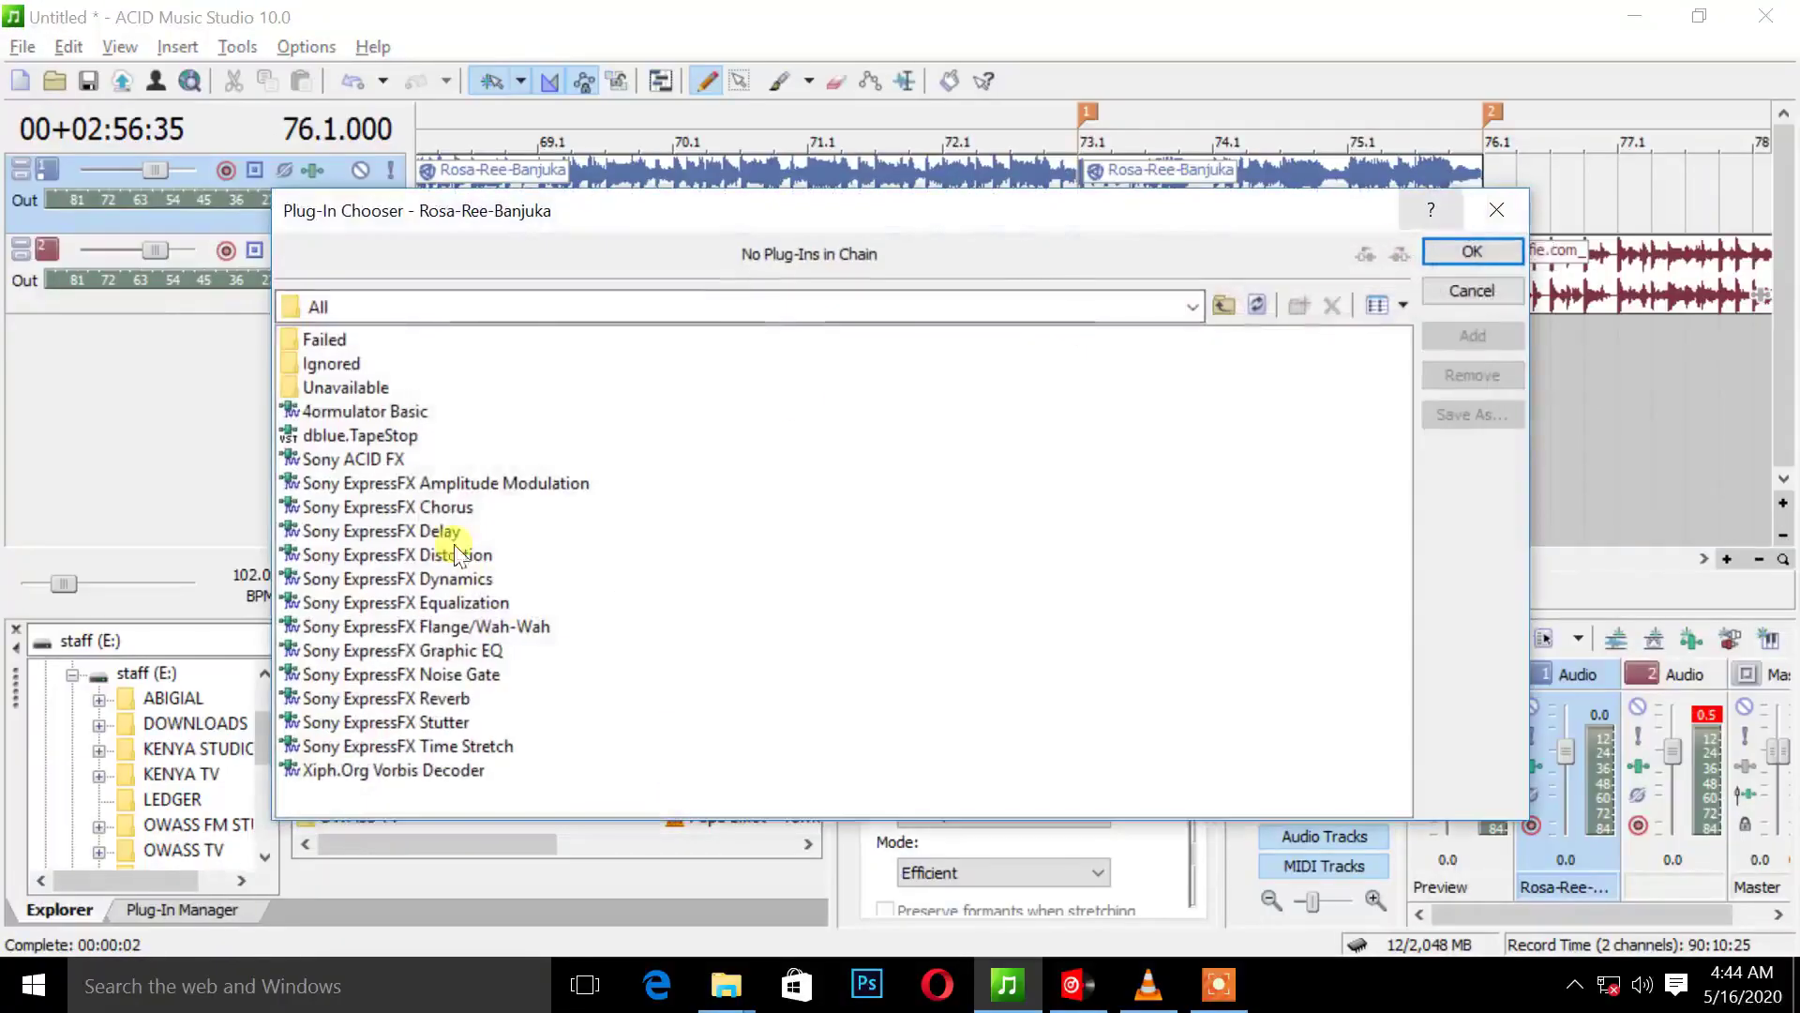
double_click(527, 626)
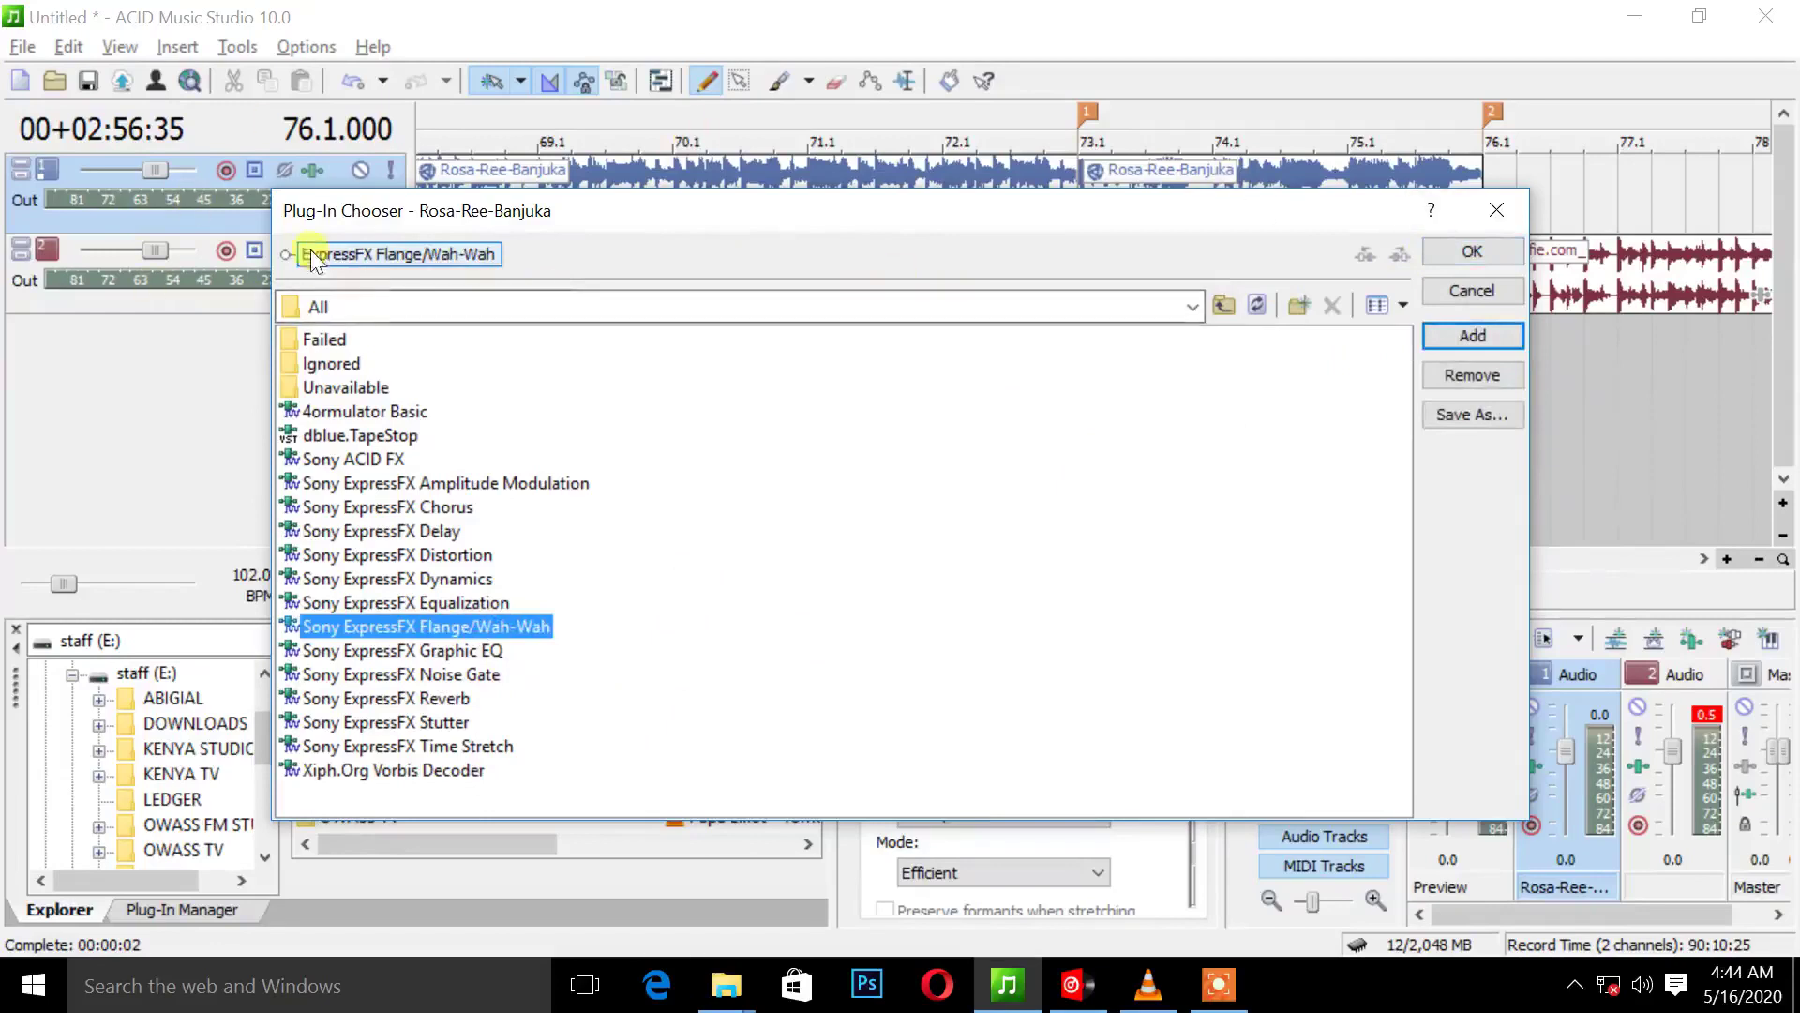
click(1470, 252)
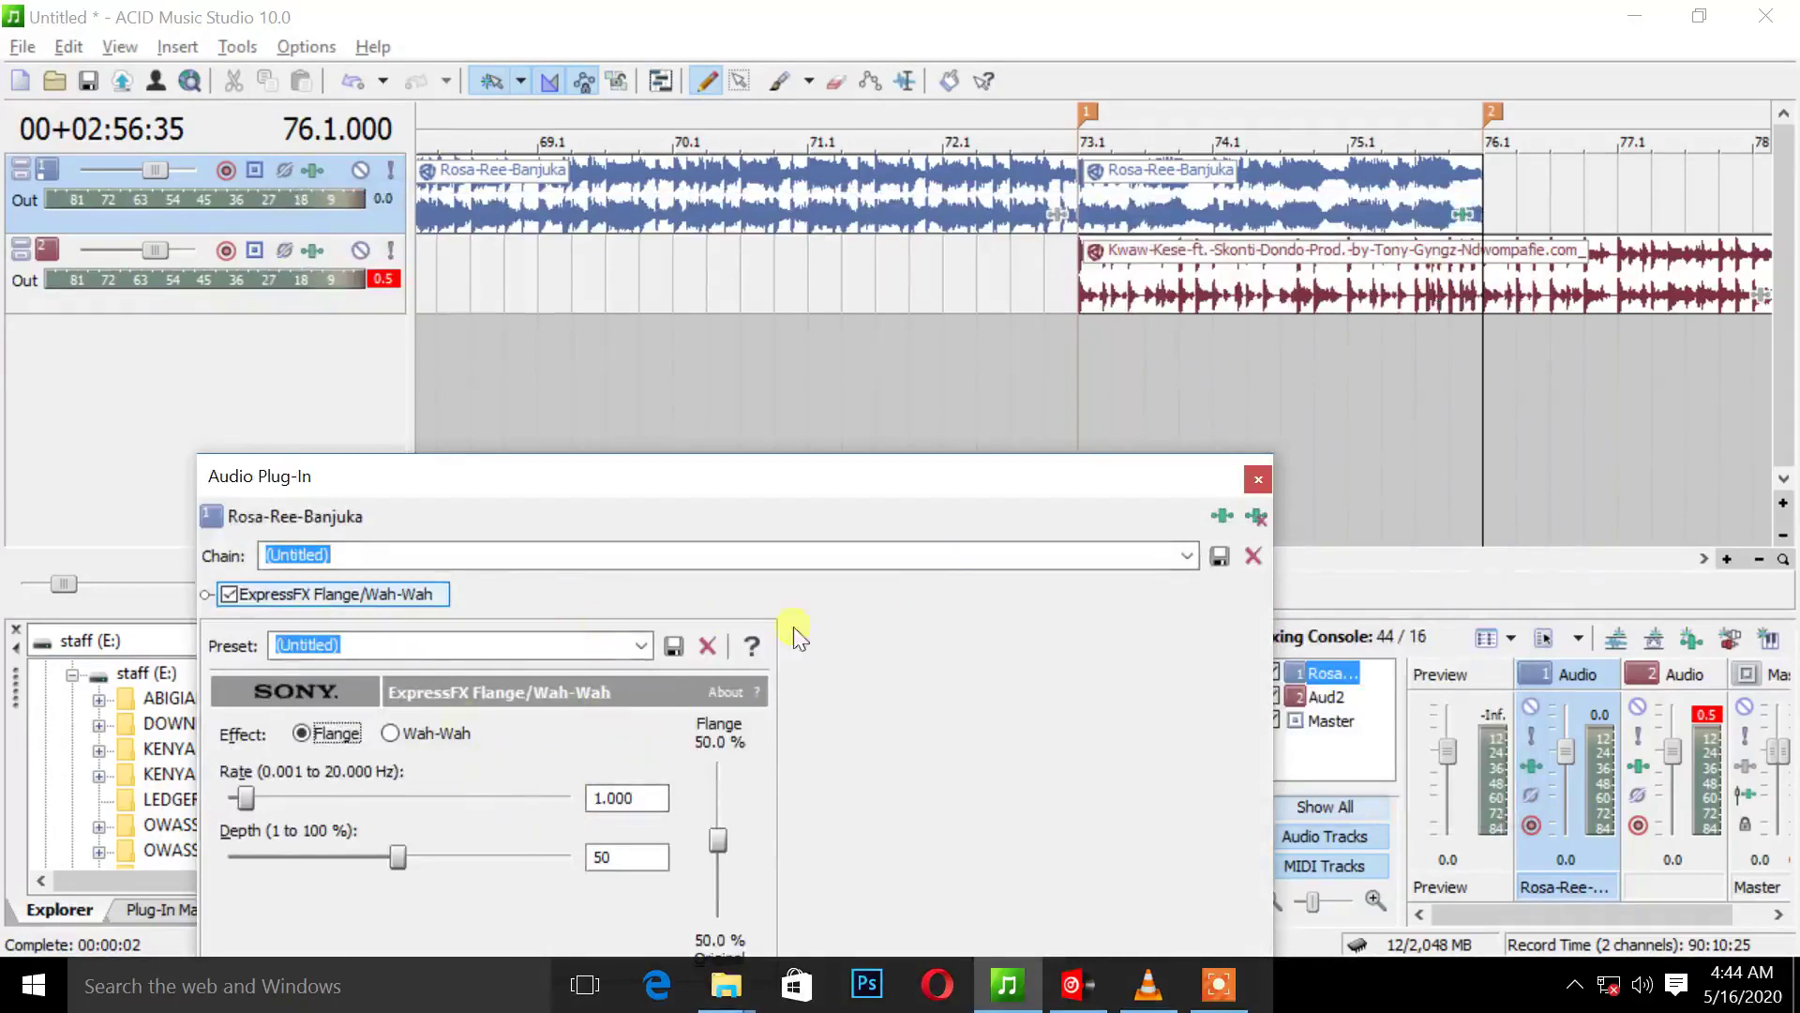
click(643, 646)
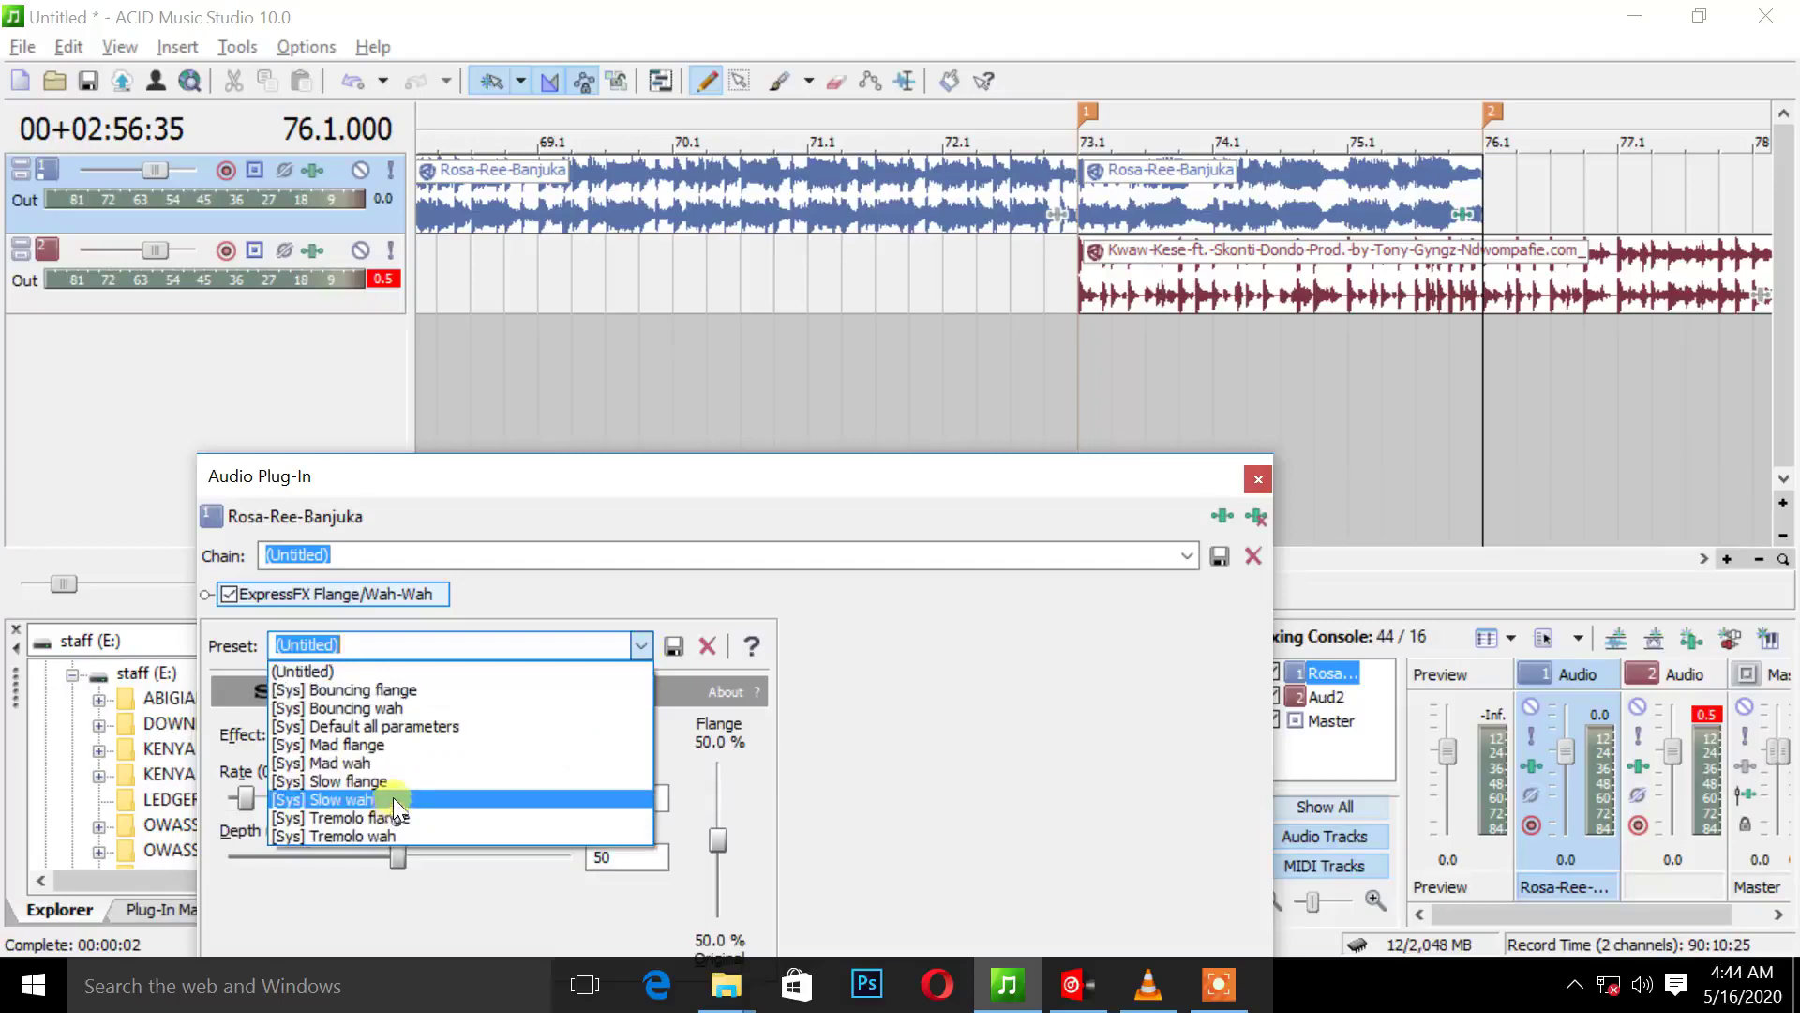
click(392, 799)
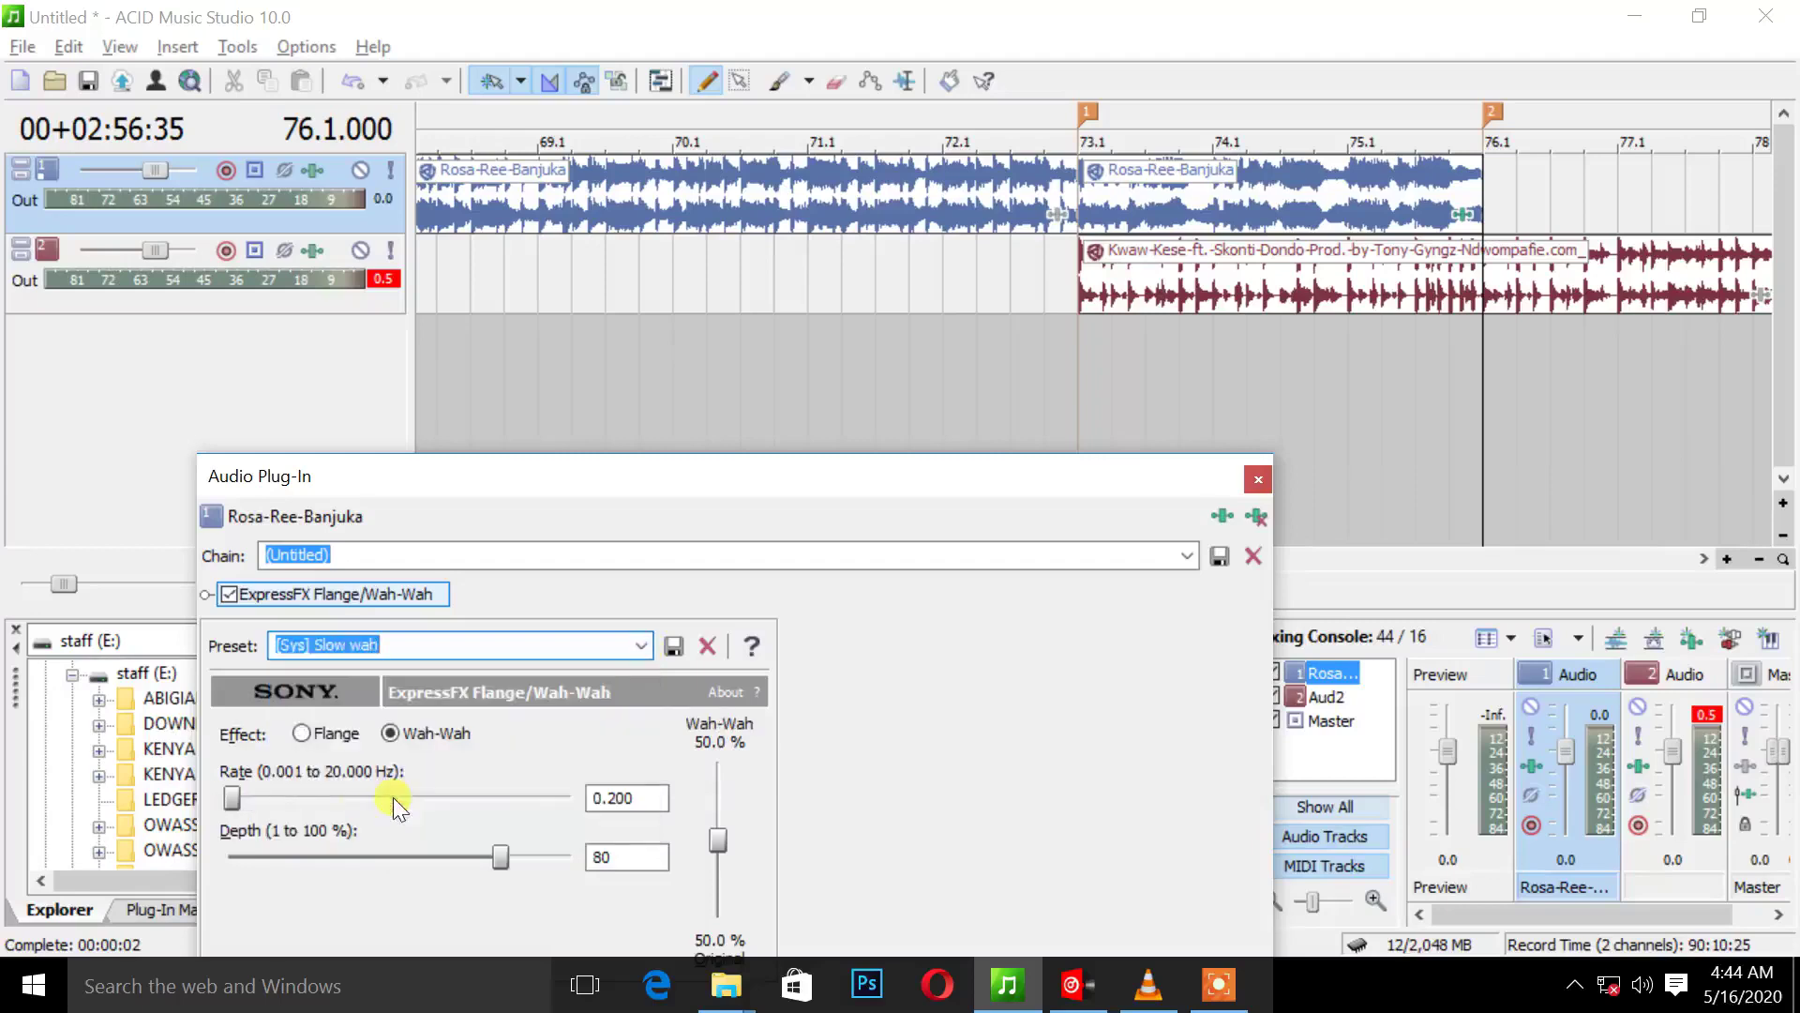
click(1258, 479)
Play the transition from 72.2.000 to hear the wah effect on the overlapping Rosa-Ree-Banjuka clip.
click(980, 387)
key(space)
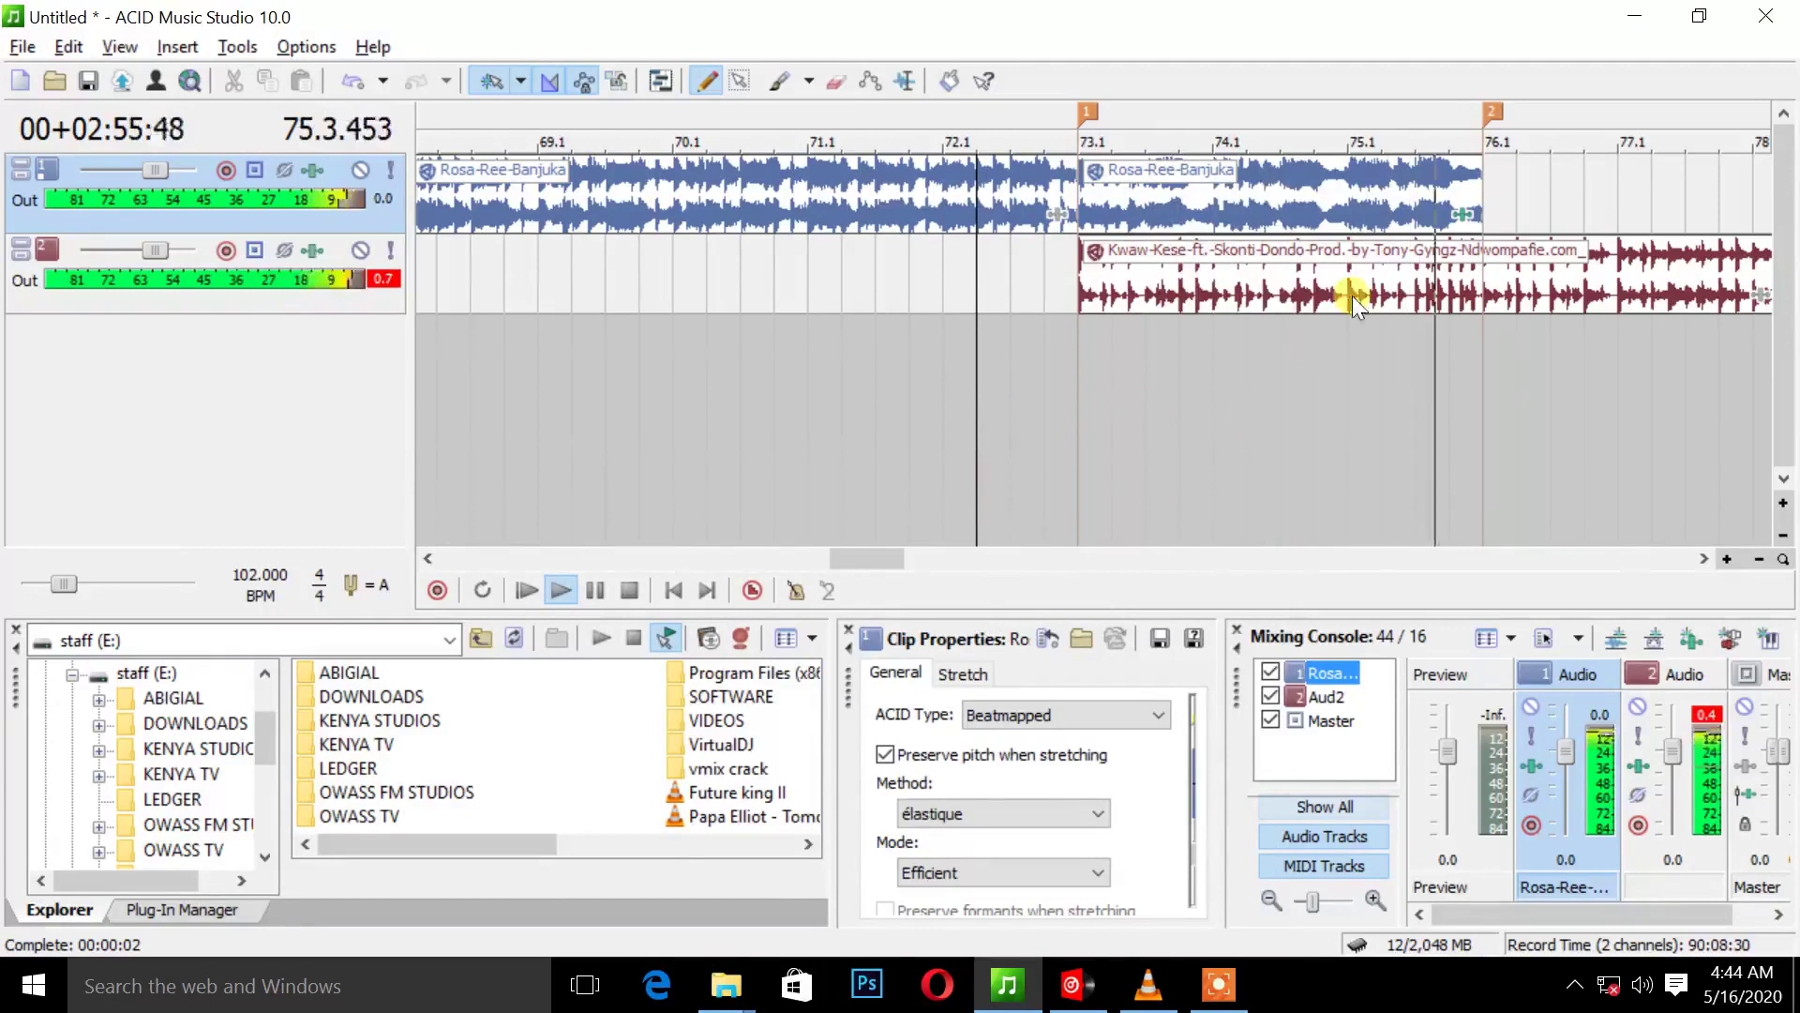
key(space)
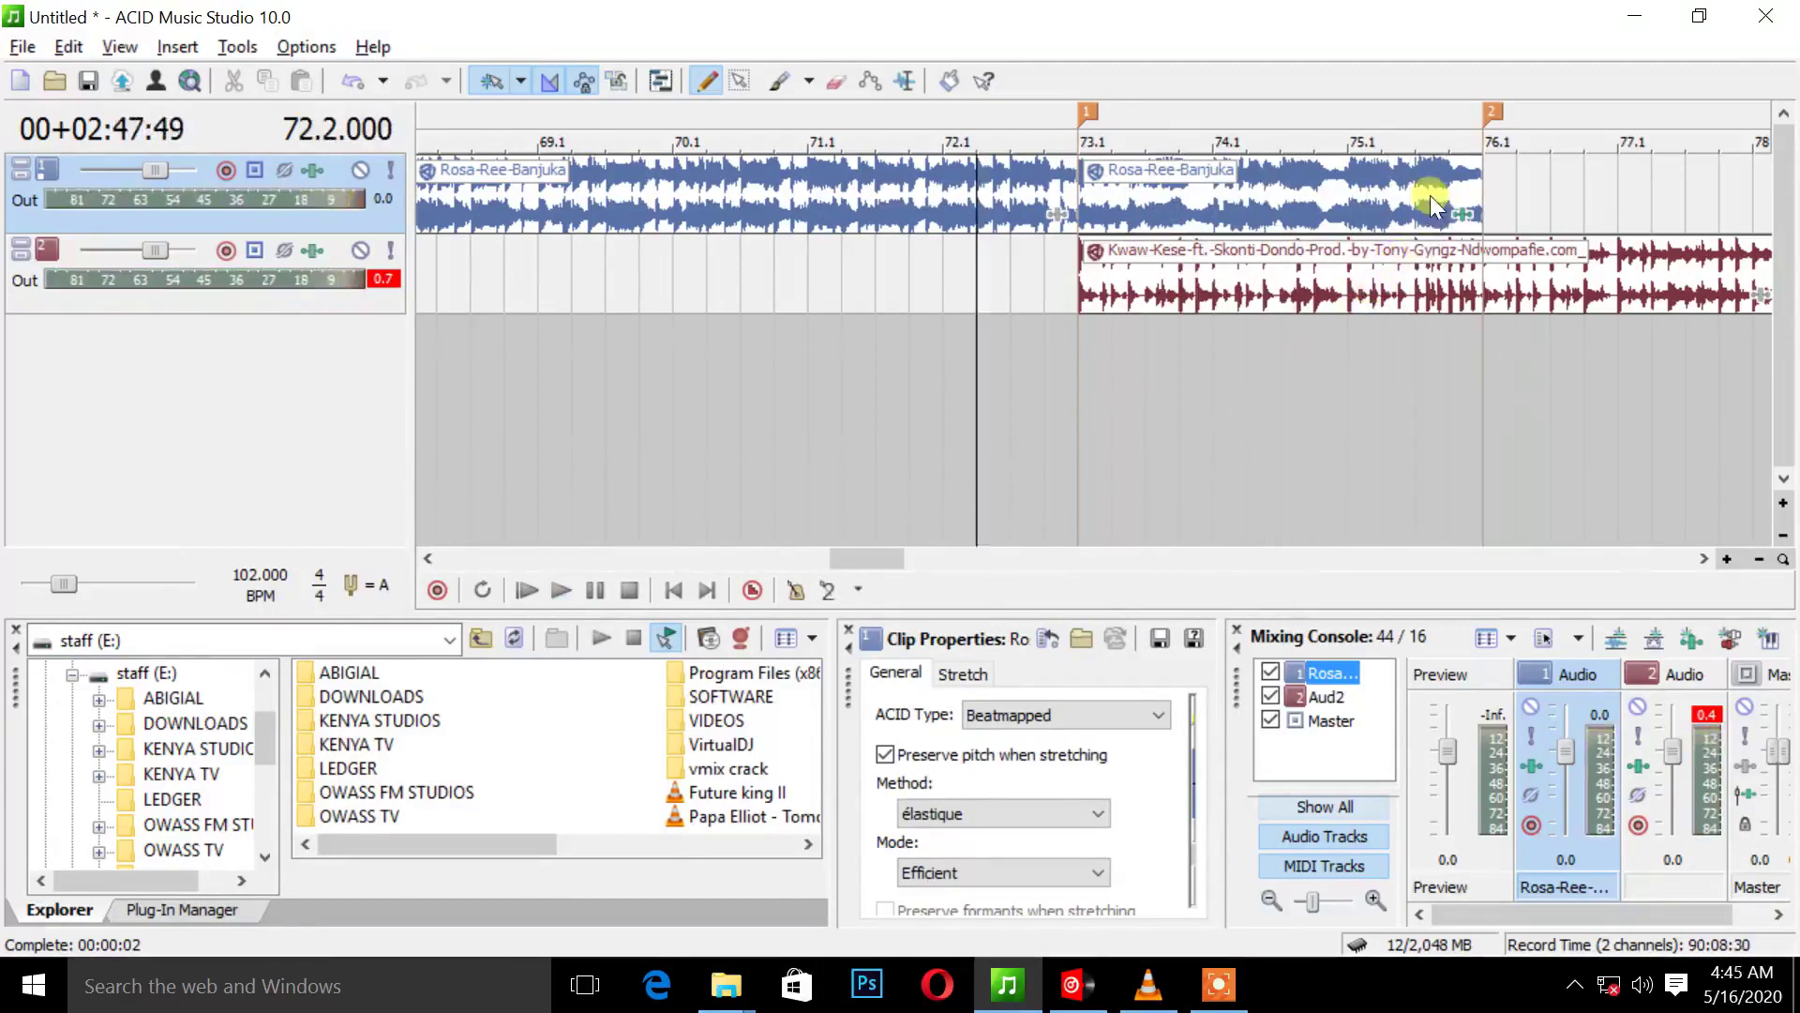
Add a fade-out to the end of the Rosa-Ree-Banjuka clip, running from 75.3 to the 76.1 marker.
click(1429, 195)
scroll(1399, 210, up, 6)
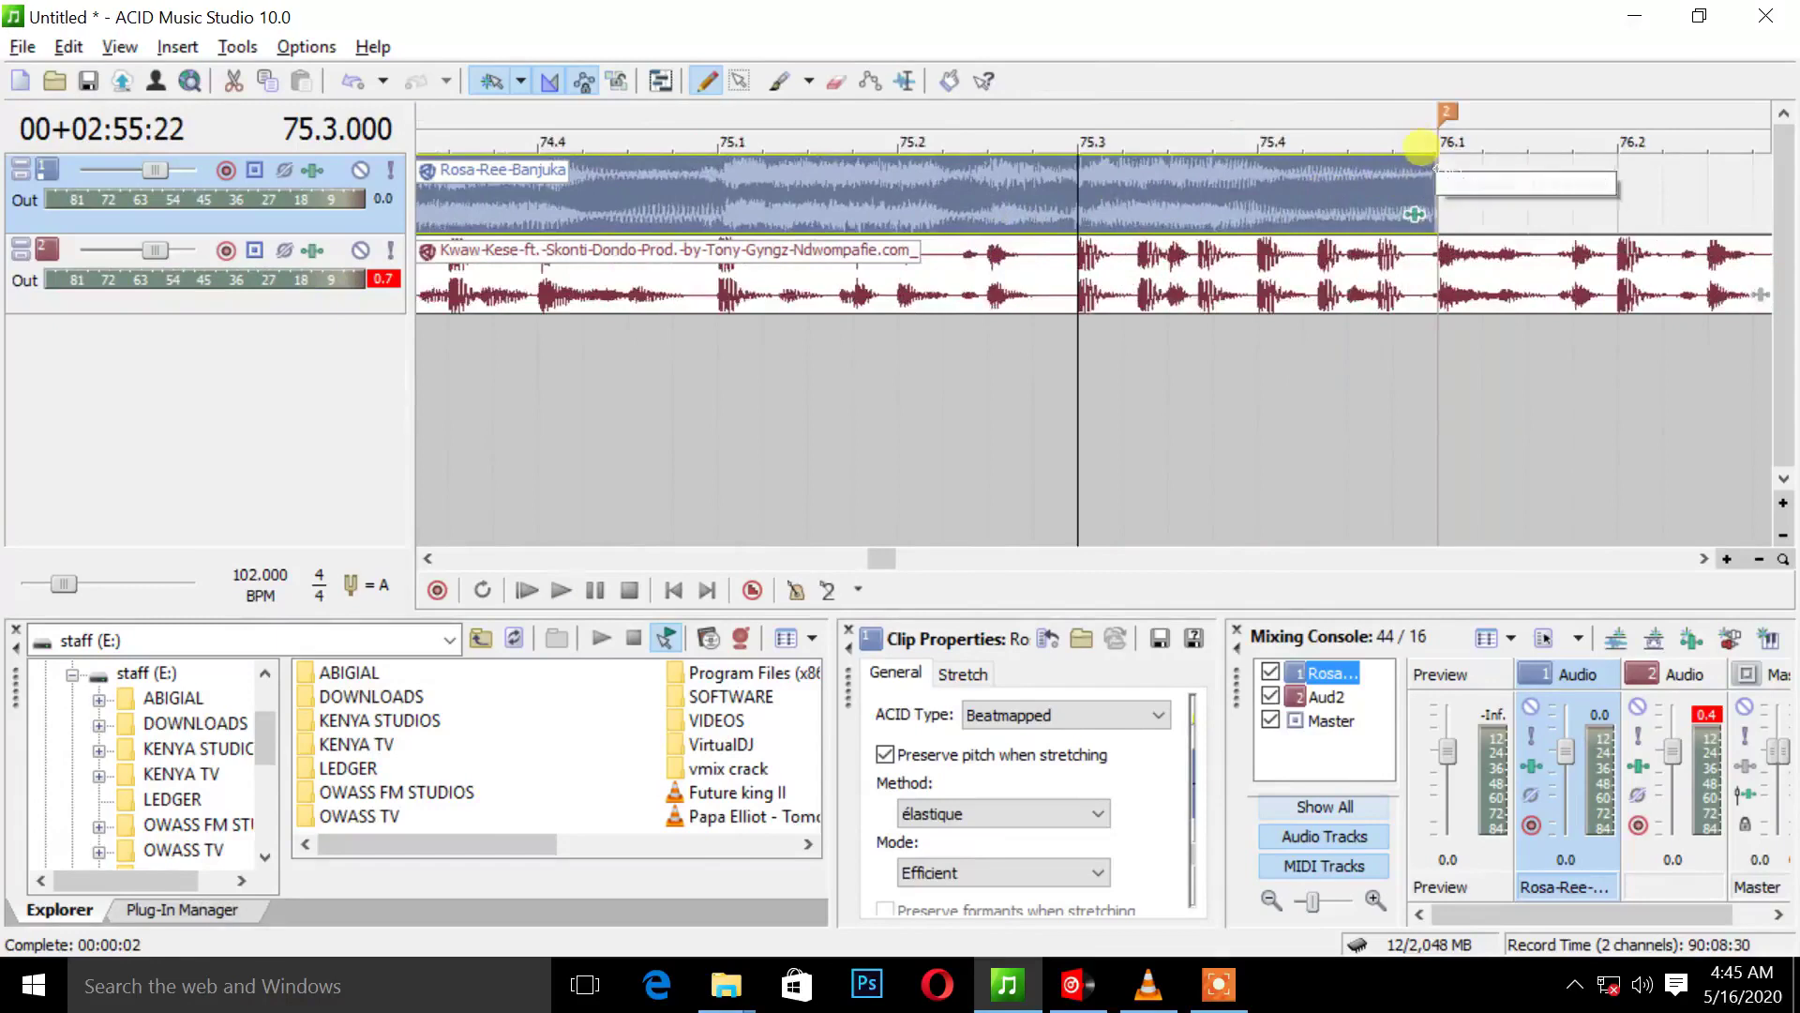
mouse_move(1437, 165)
mouse_down()
mouse_move(1348, 163)
mouse_move(1434, 171)
mouse_up()
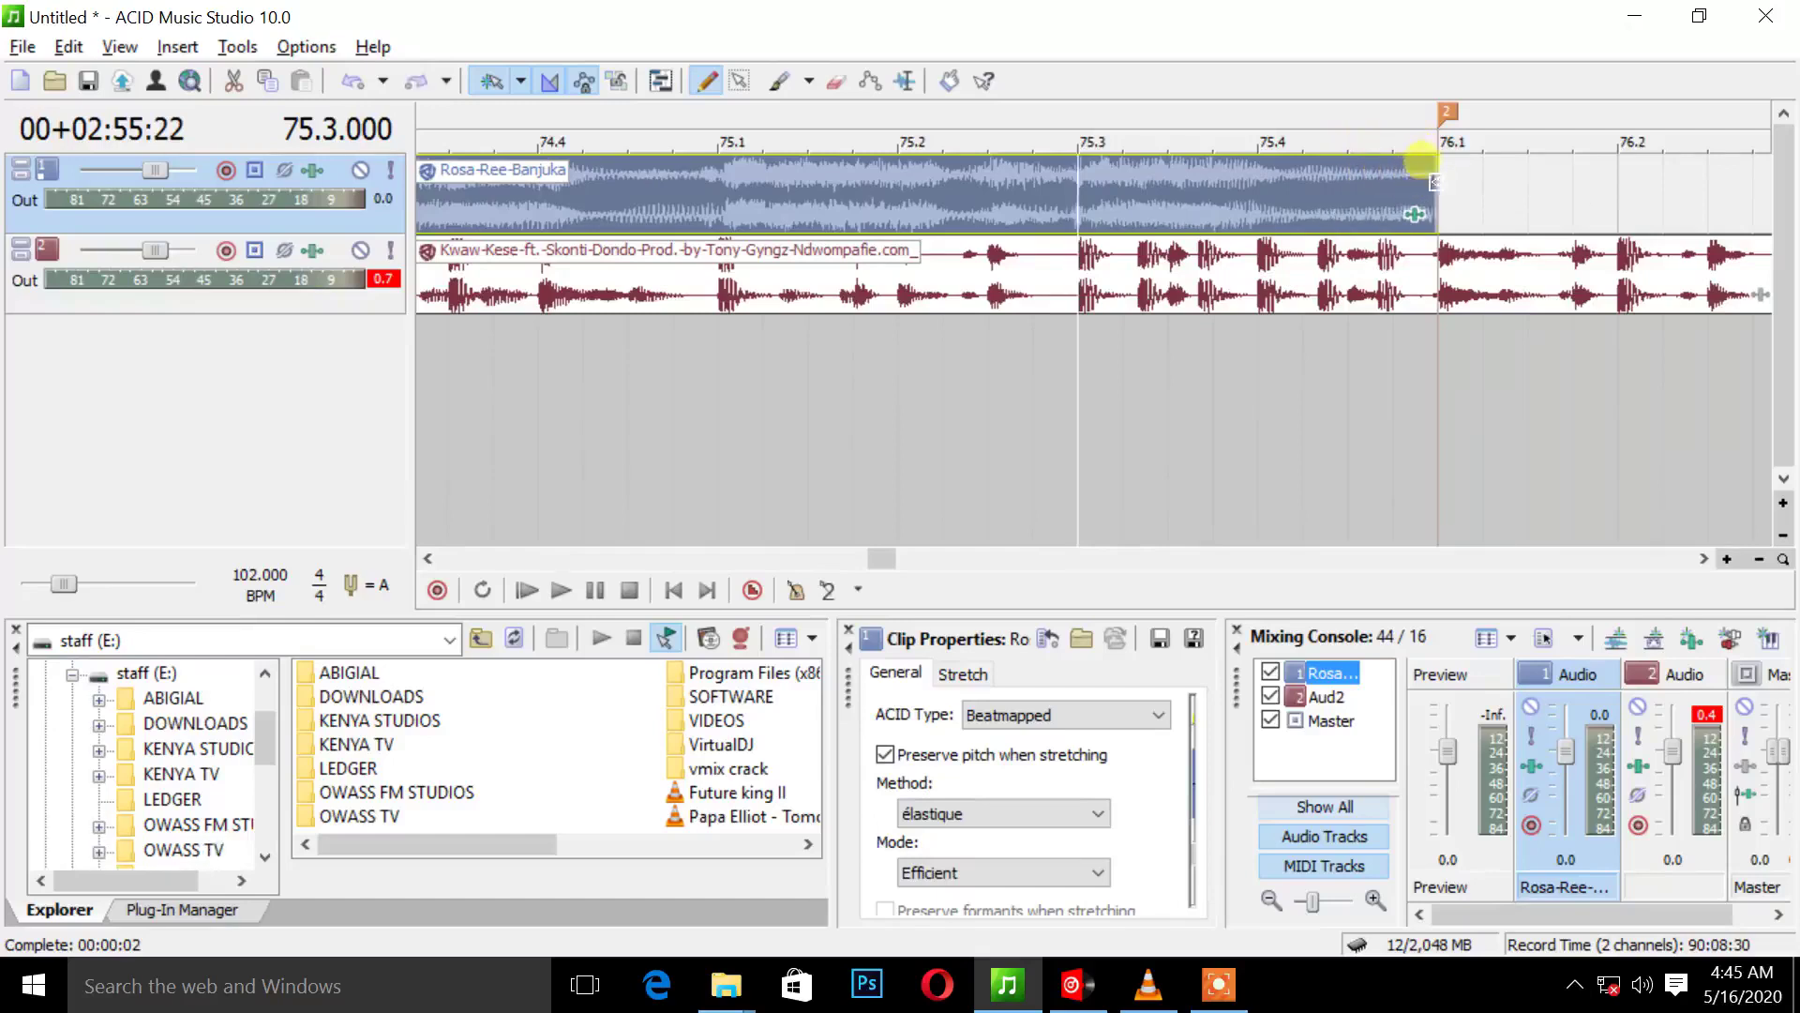
drag(1422, 161, 1064, 172)
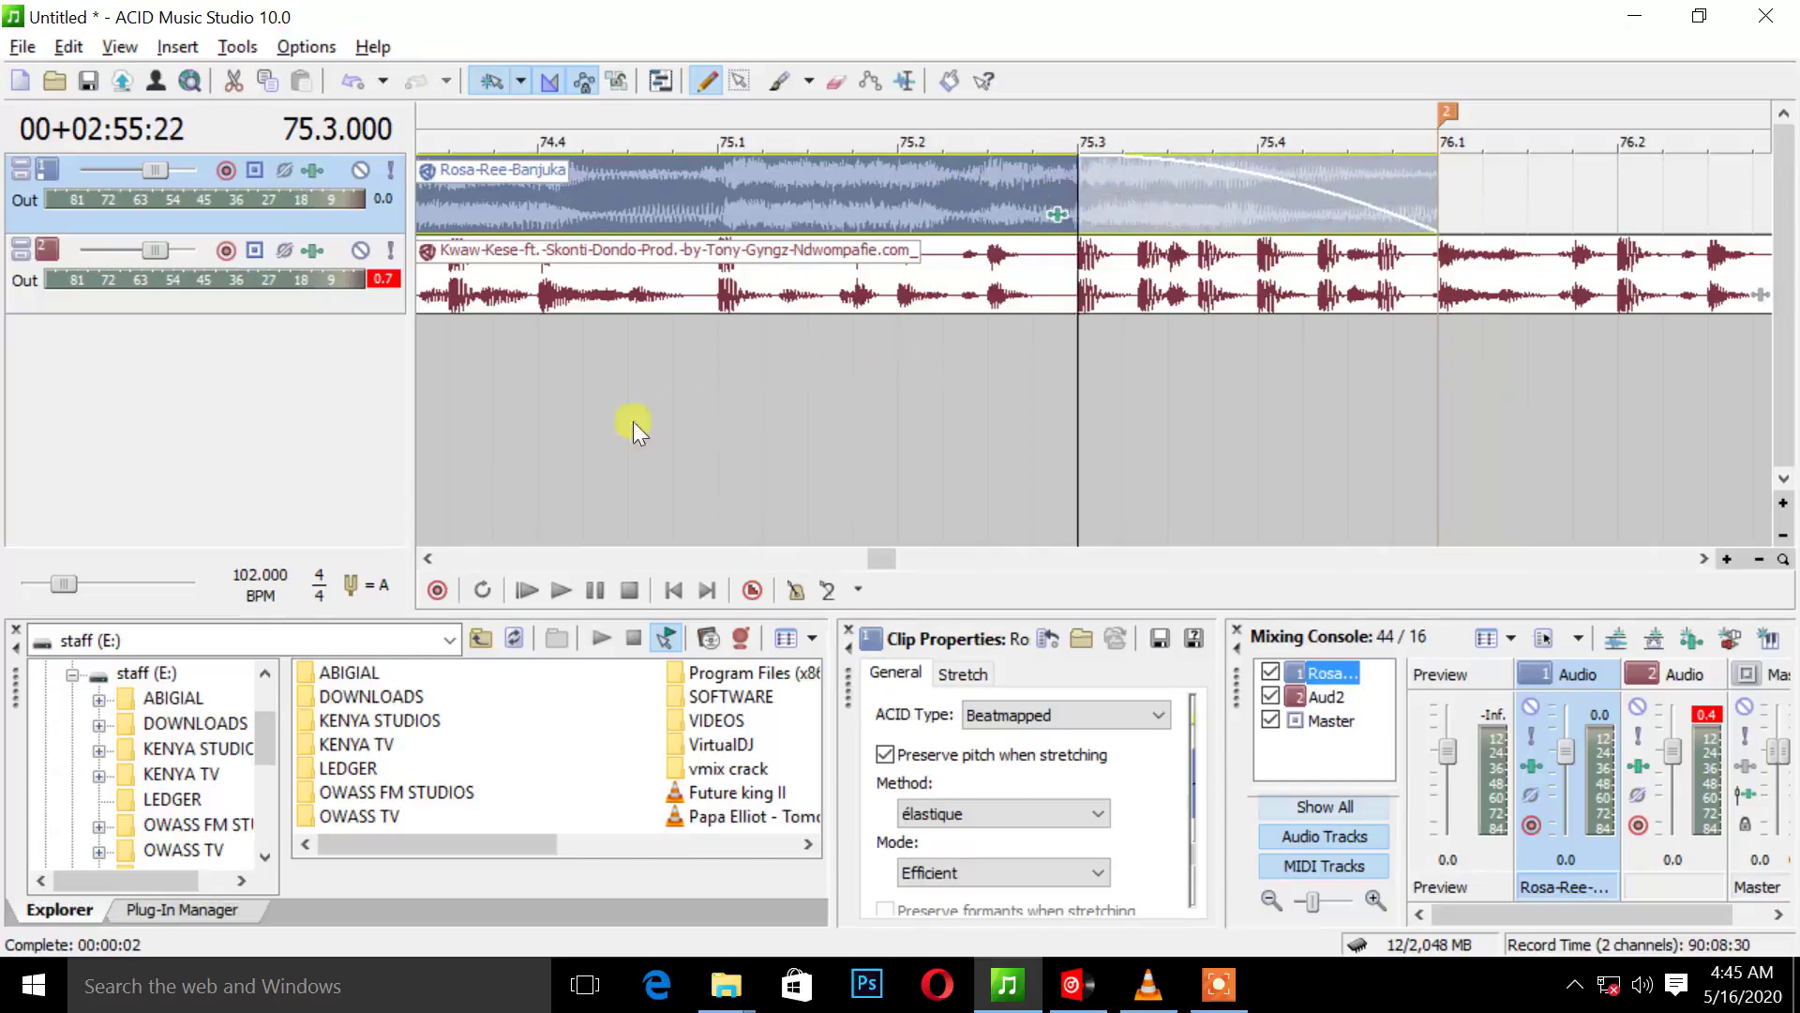
Play the mix from shortly before marker 1 to past marker 2 to check the wah effect and fade-out.
key(space)
scroll(683, 415, down, 2)
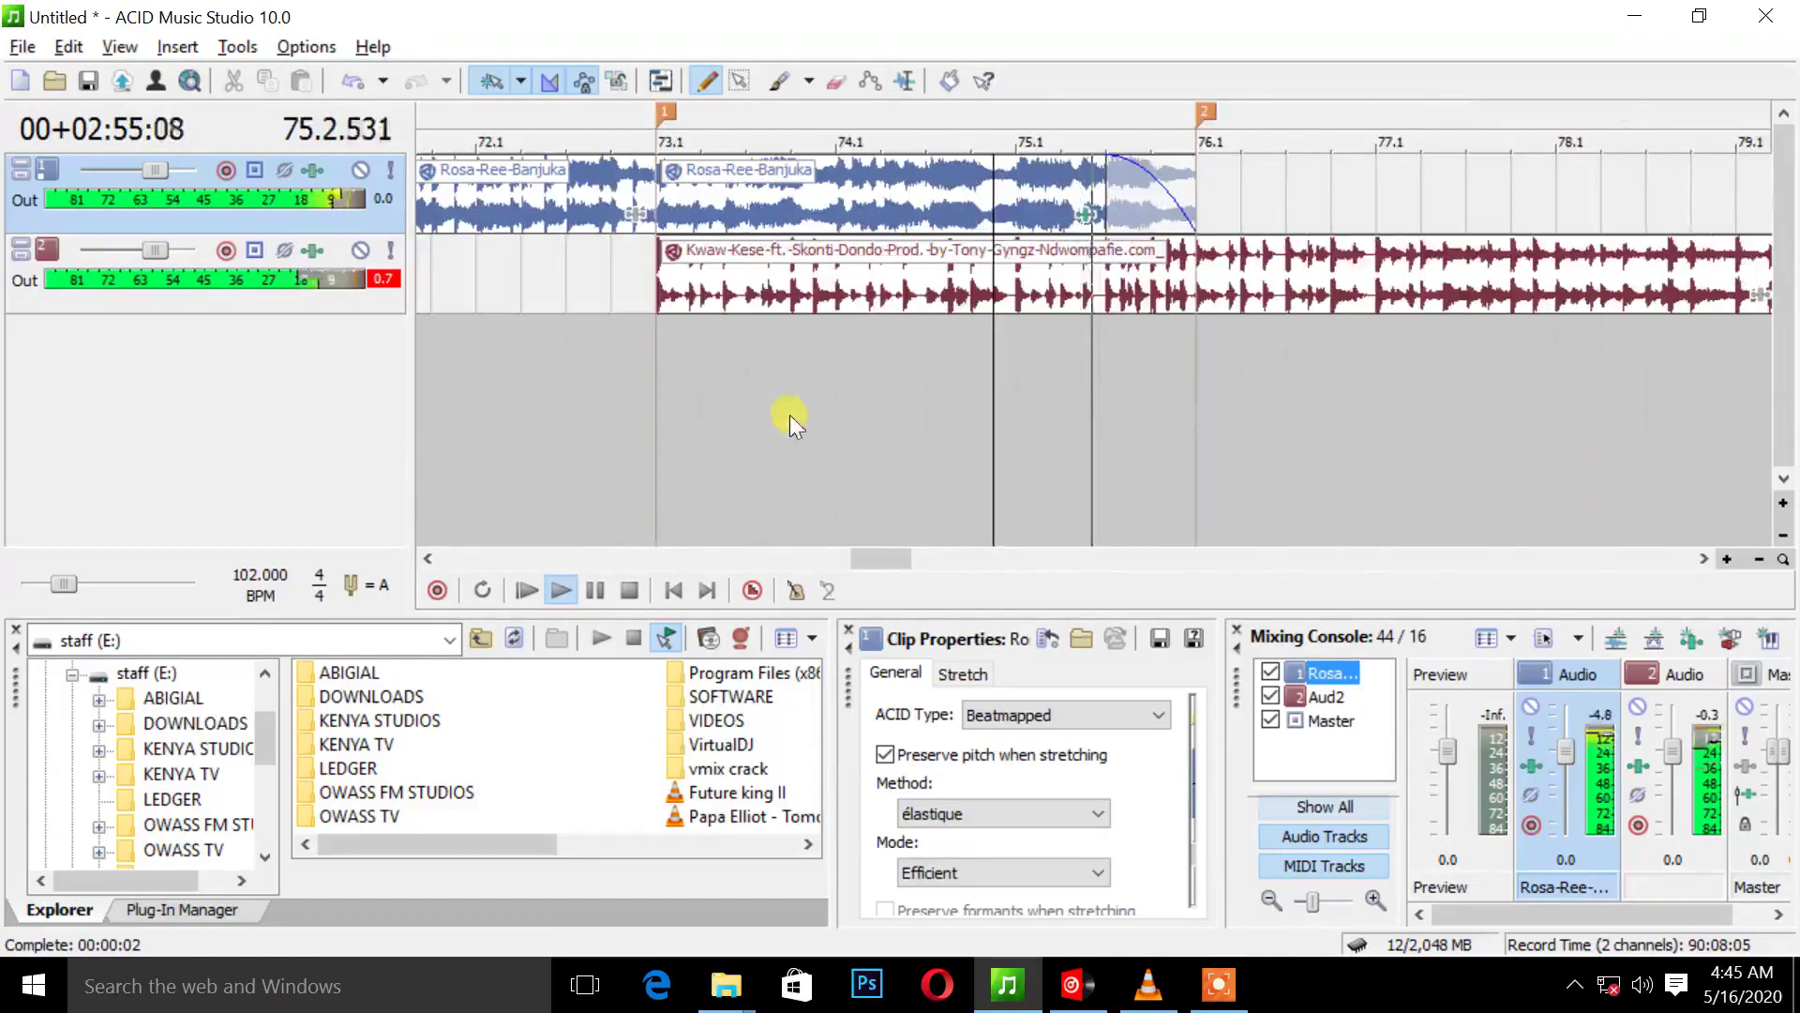
click(614, 439)
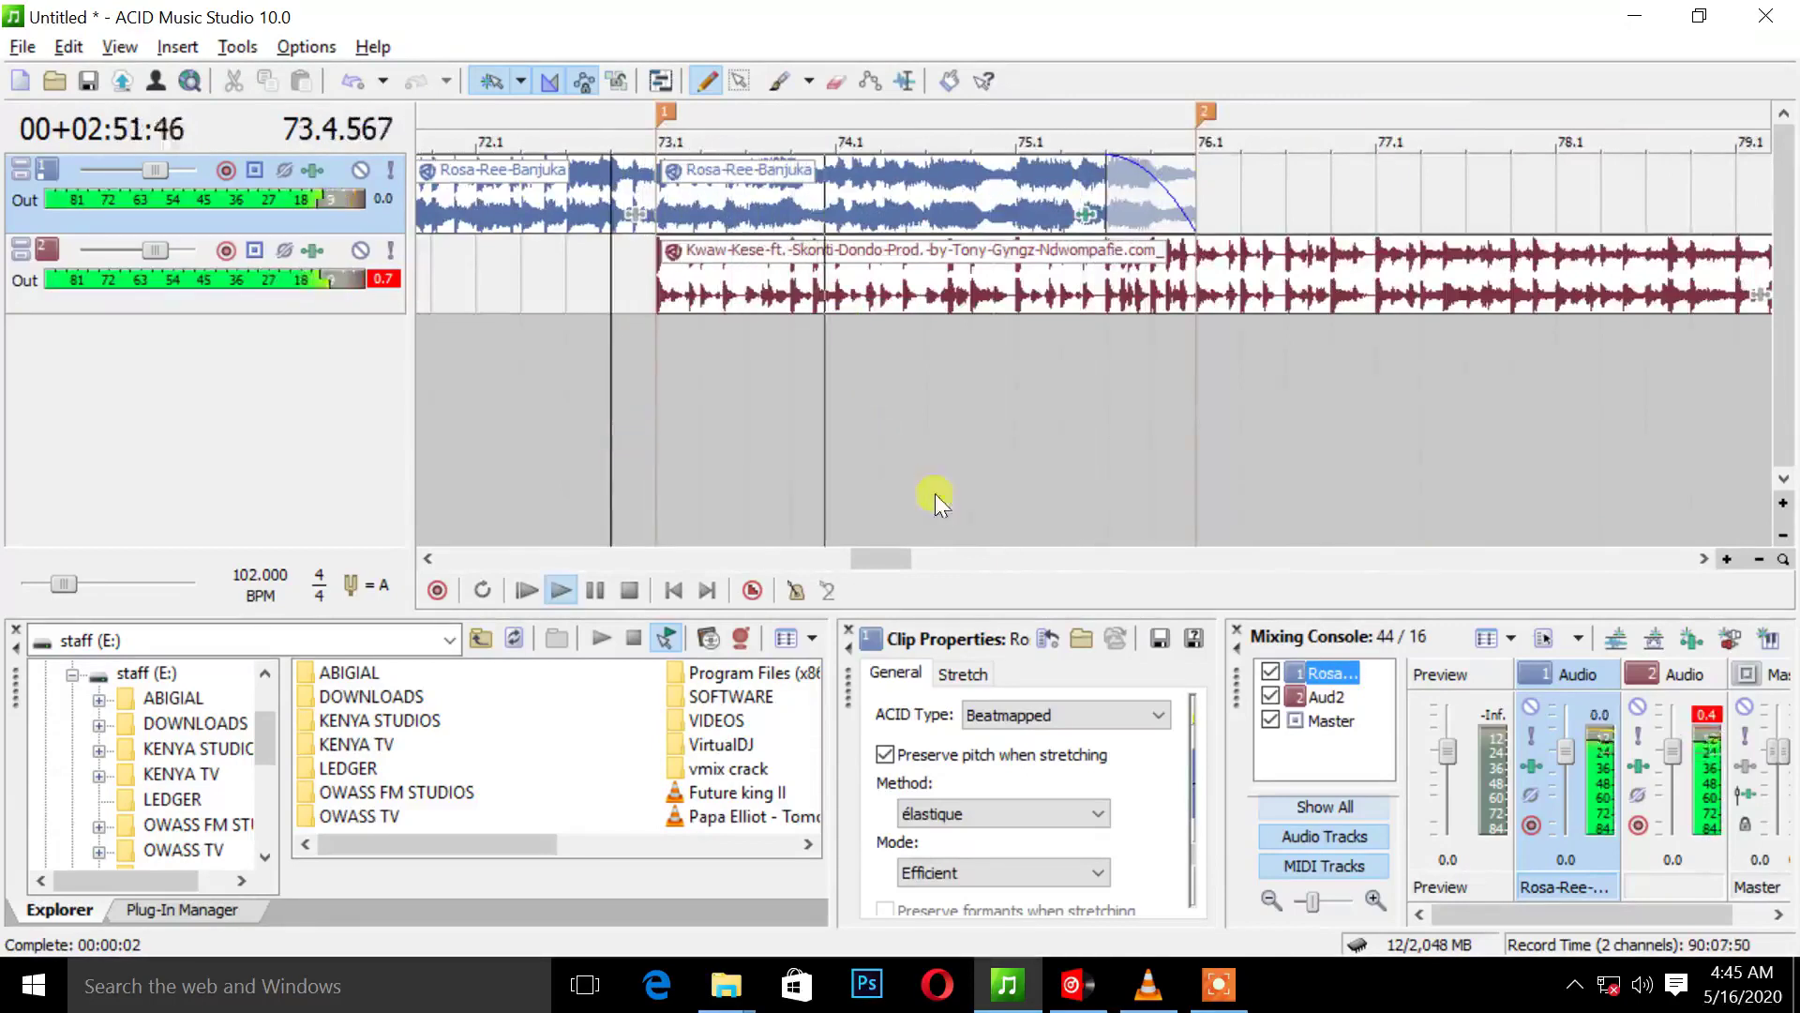
key(space)
click(975, 202)
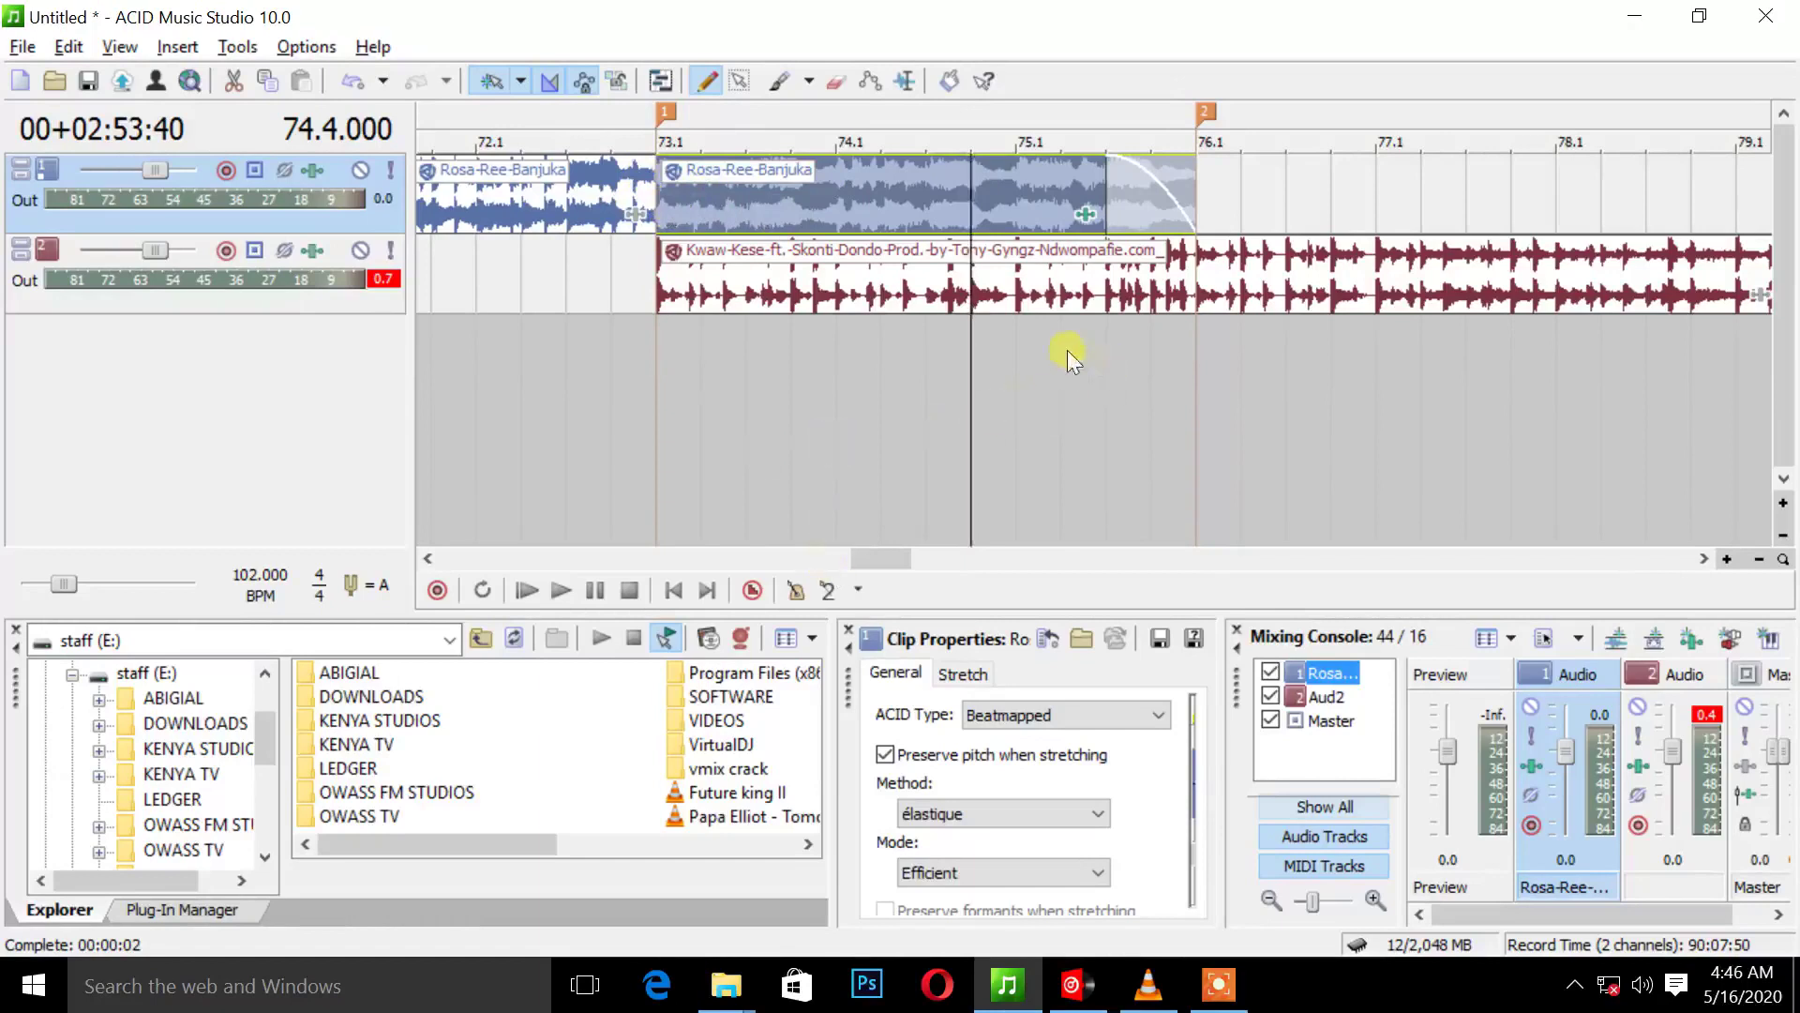
scroll(681, 467, down, 2)
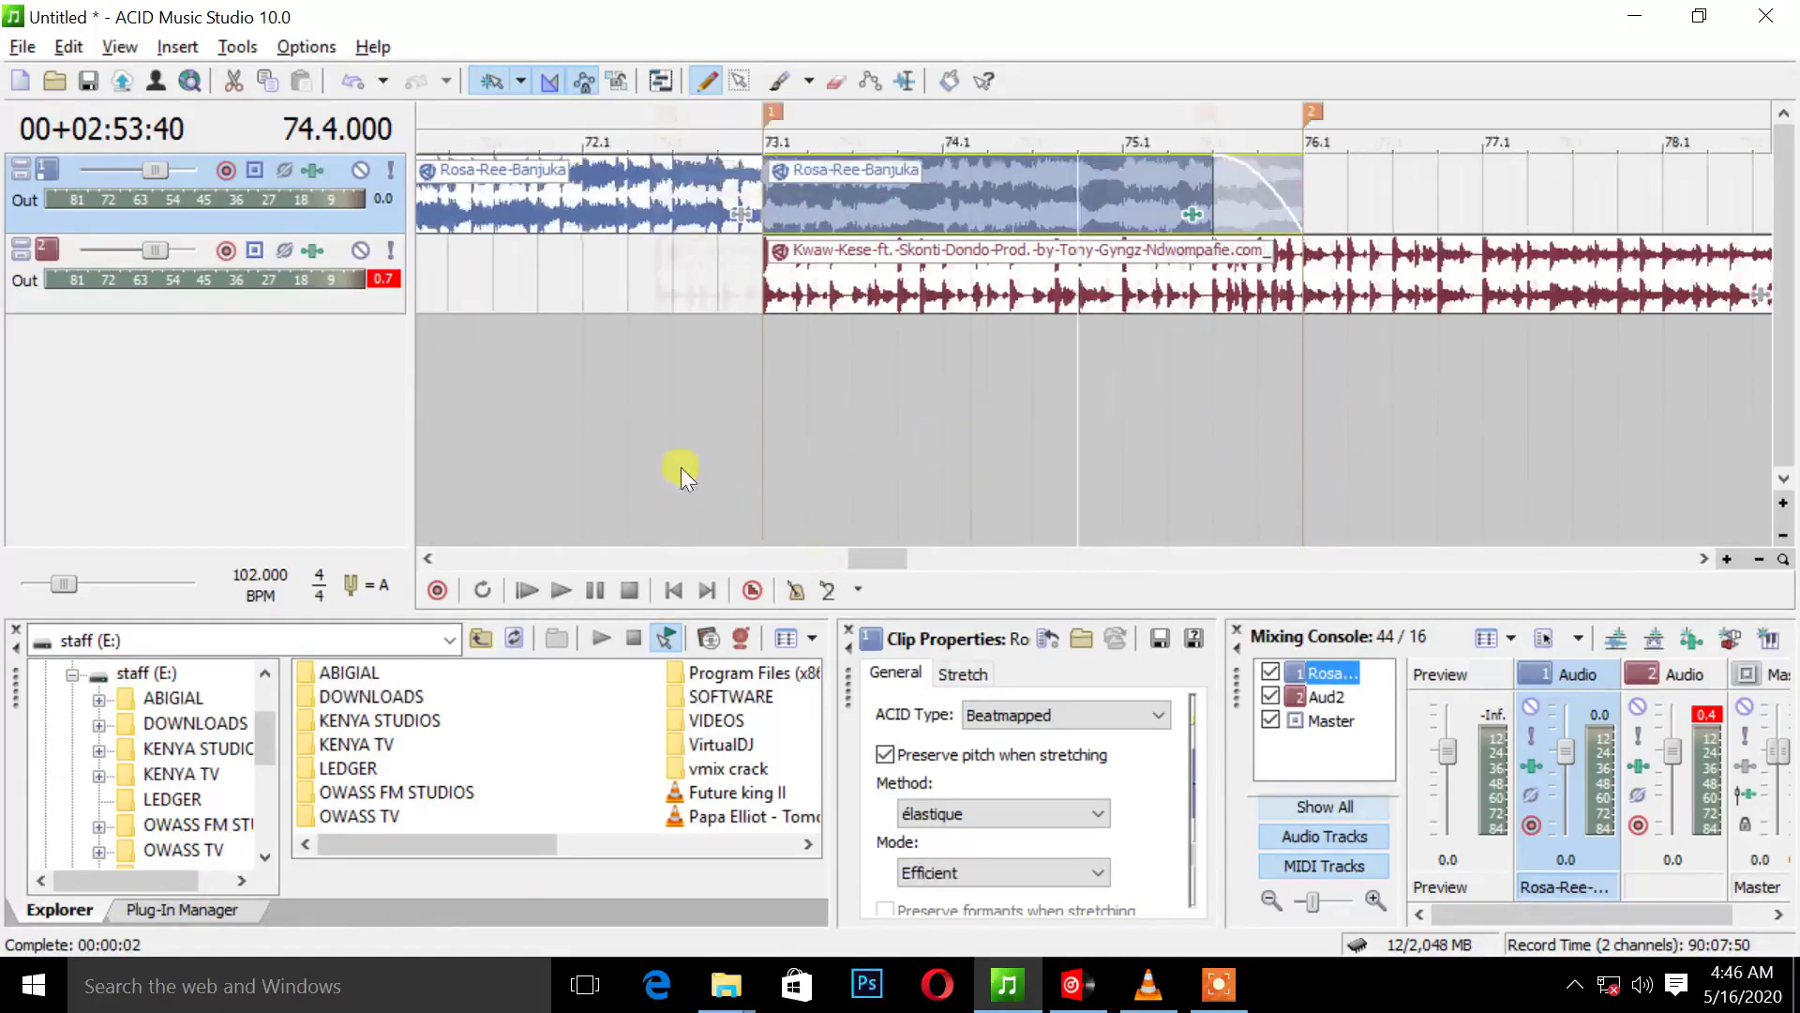
click(720, 379)
key(space)
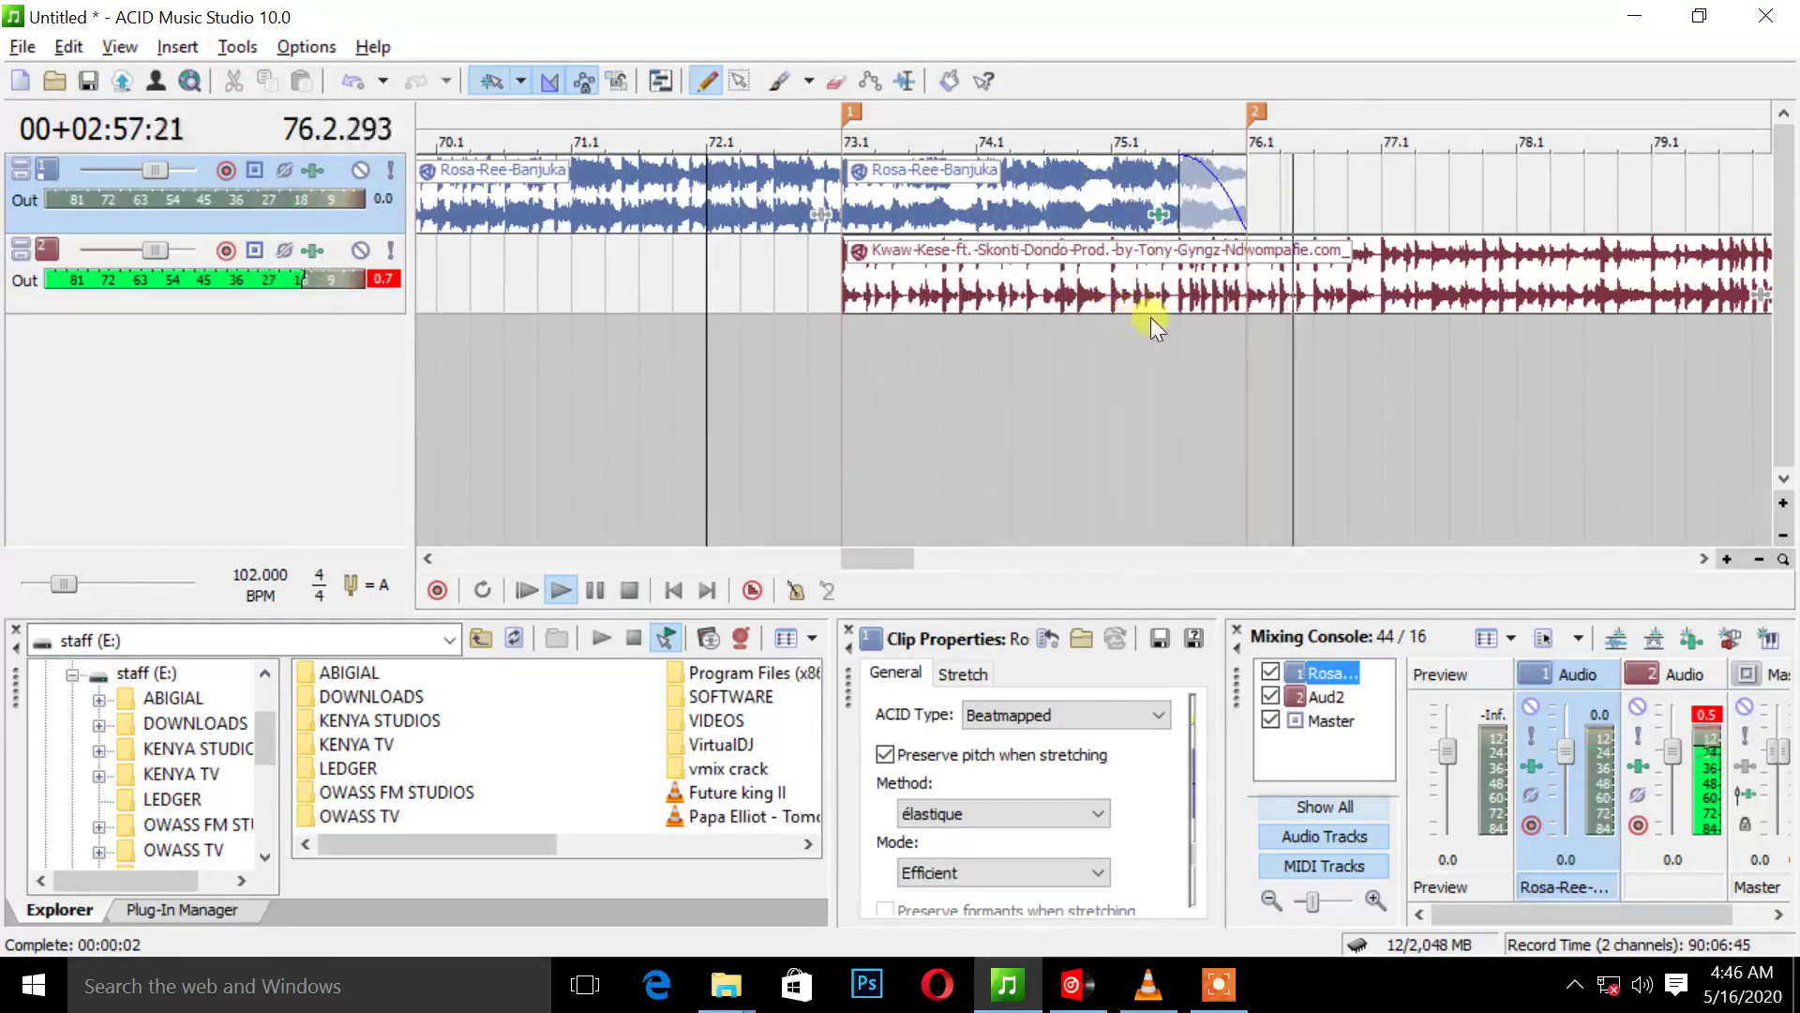
scroll(1256, 325, down, 3)
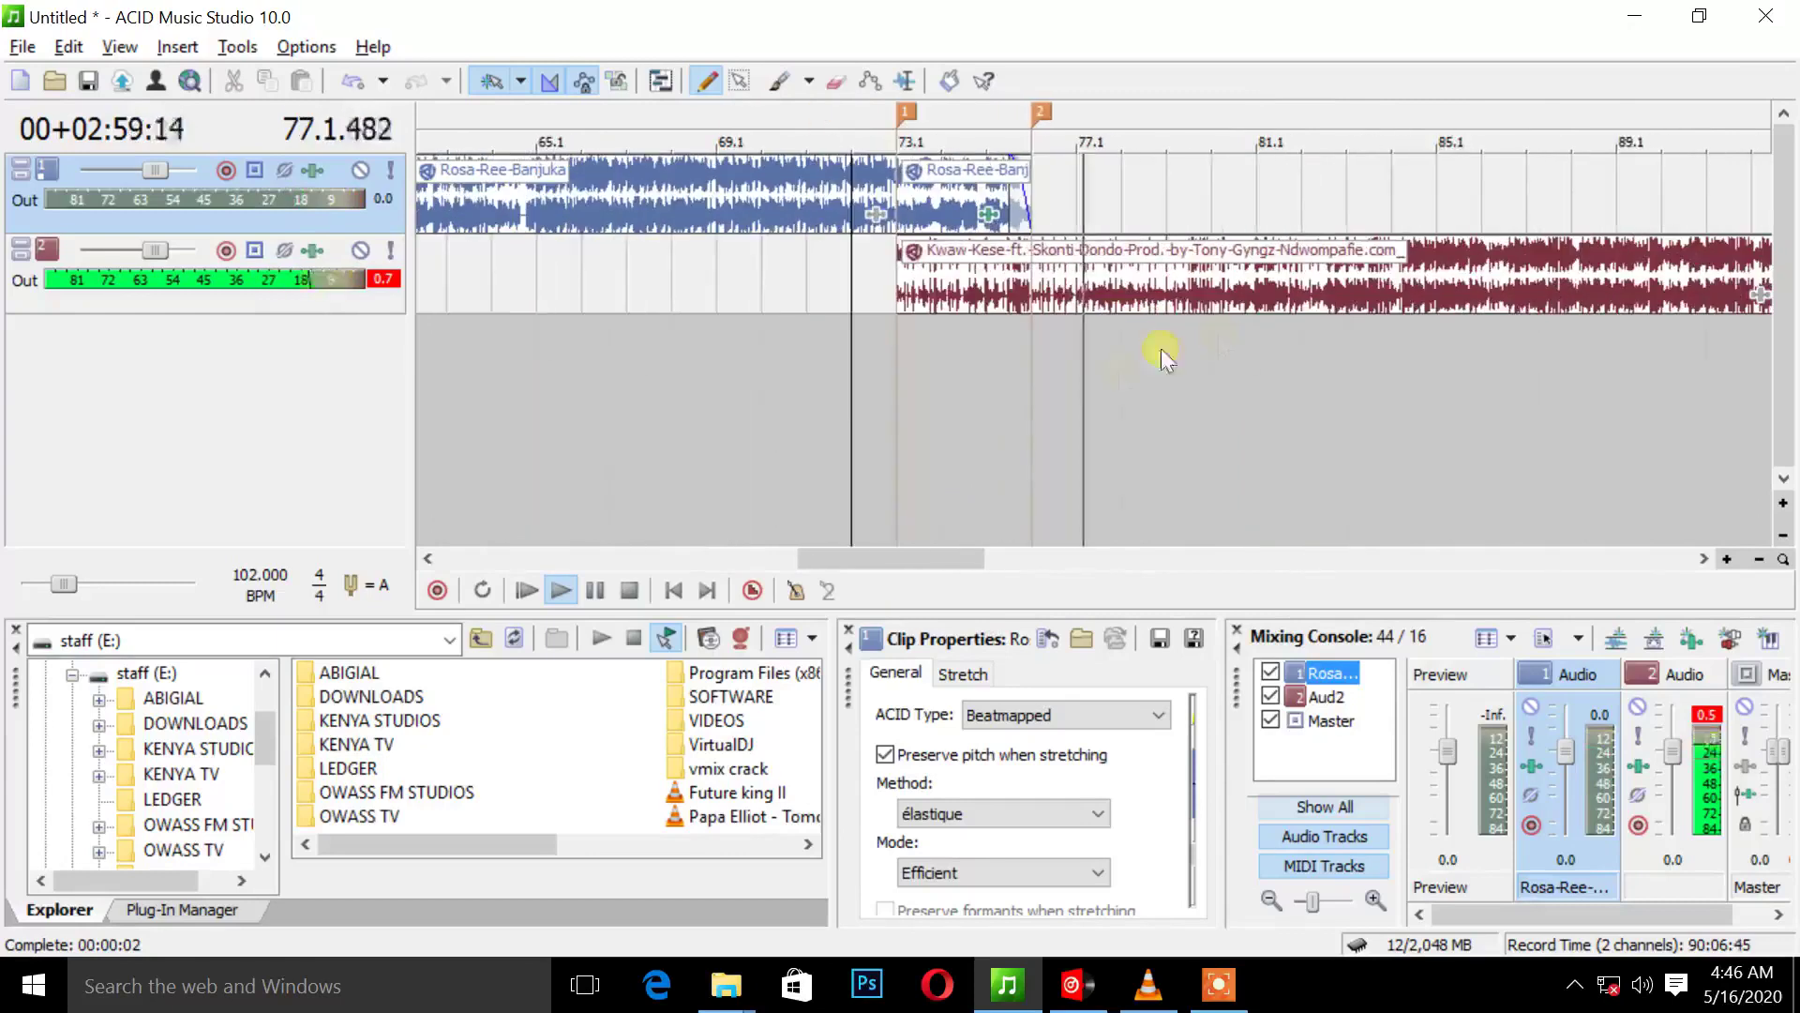
key(space)
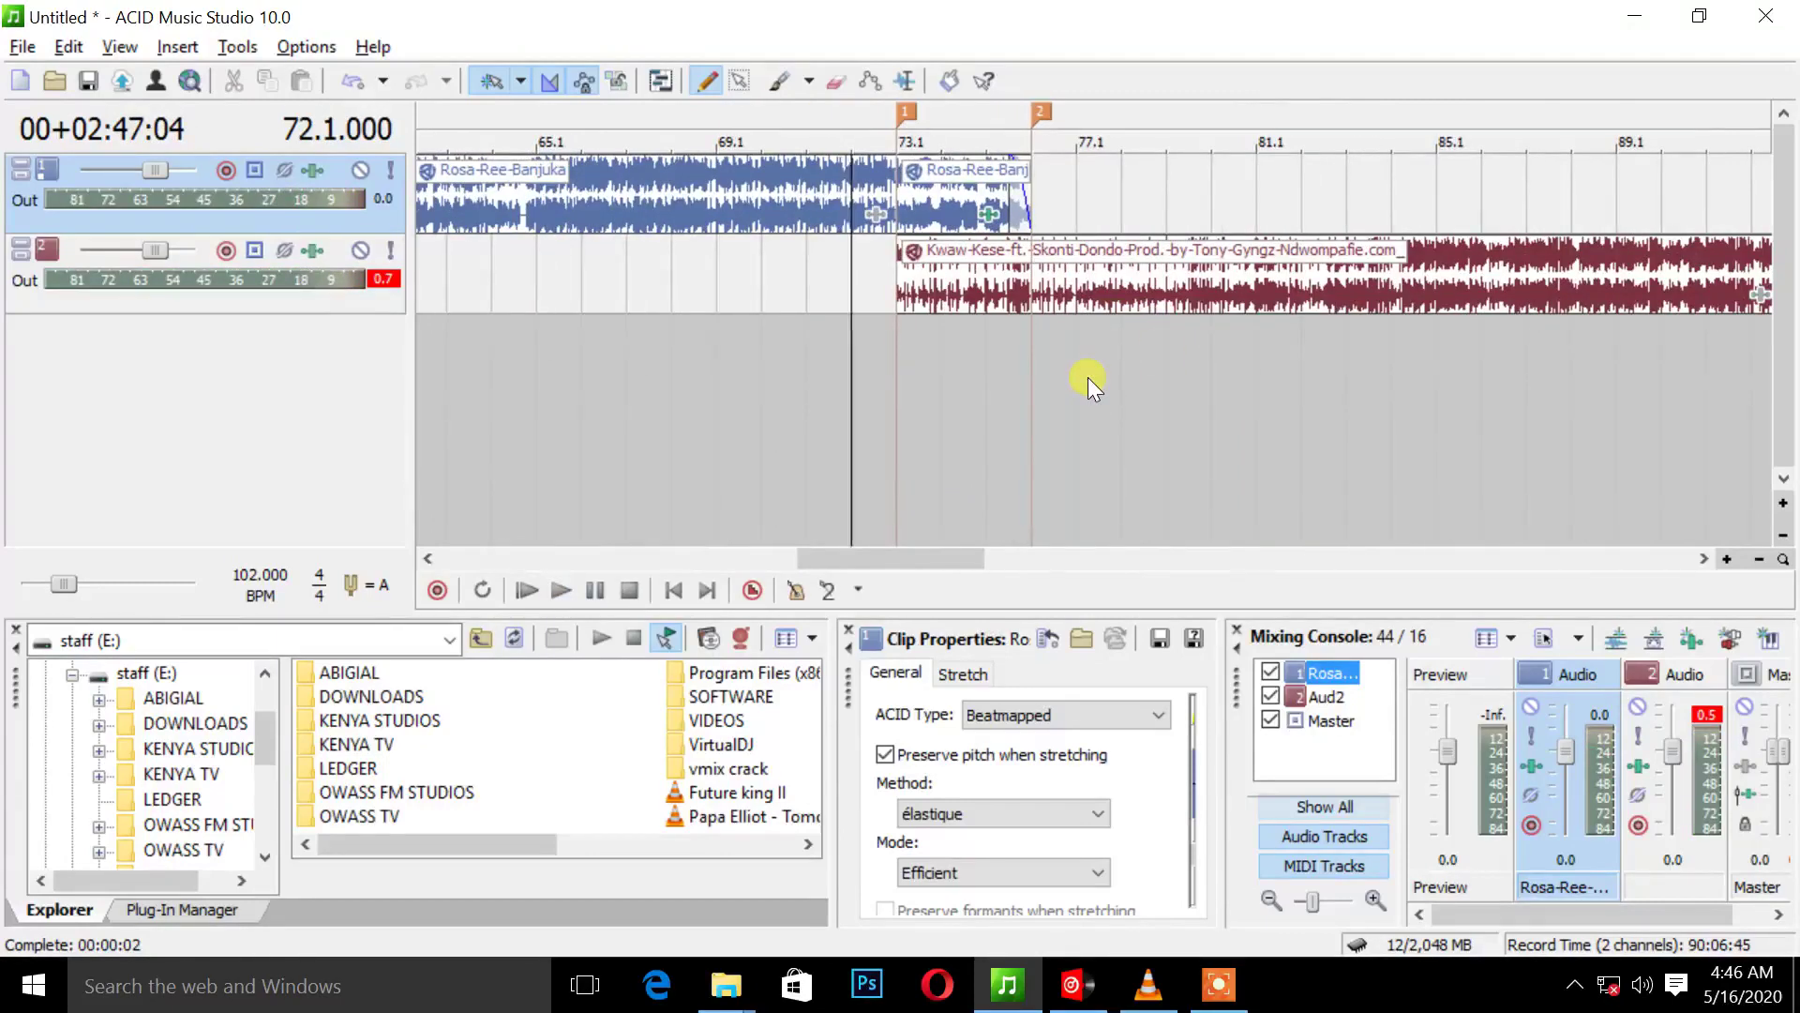